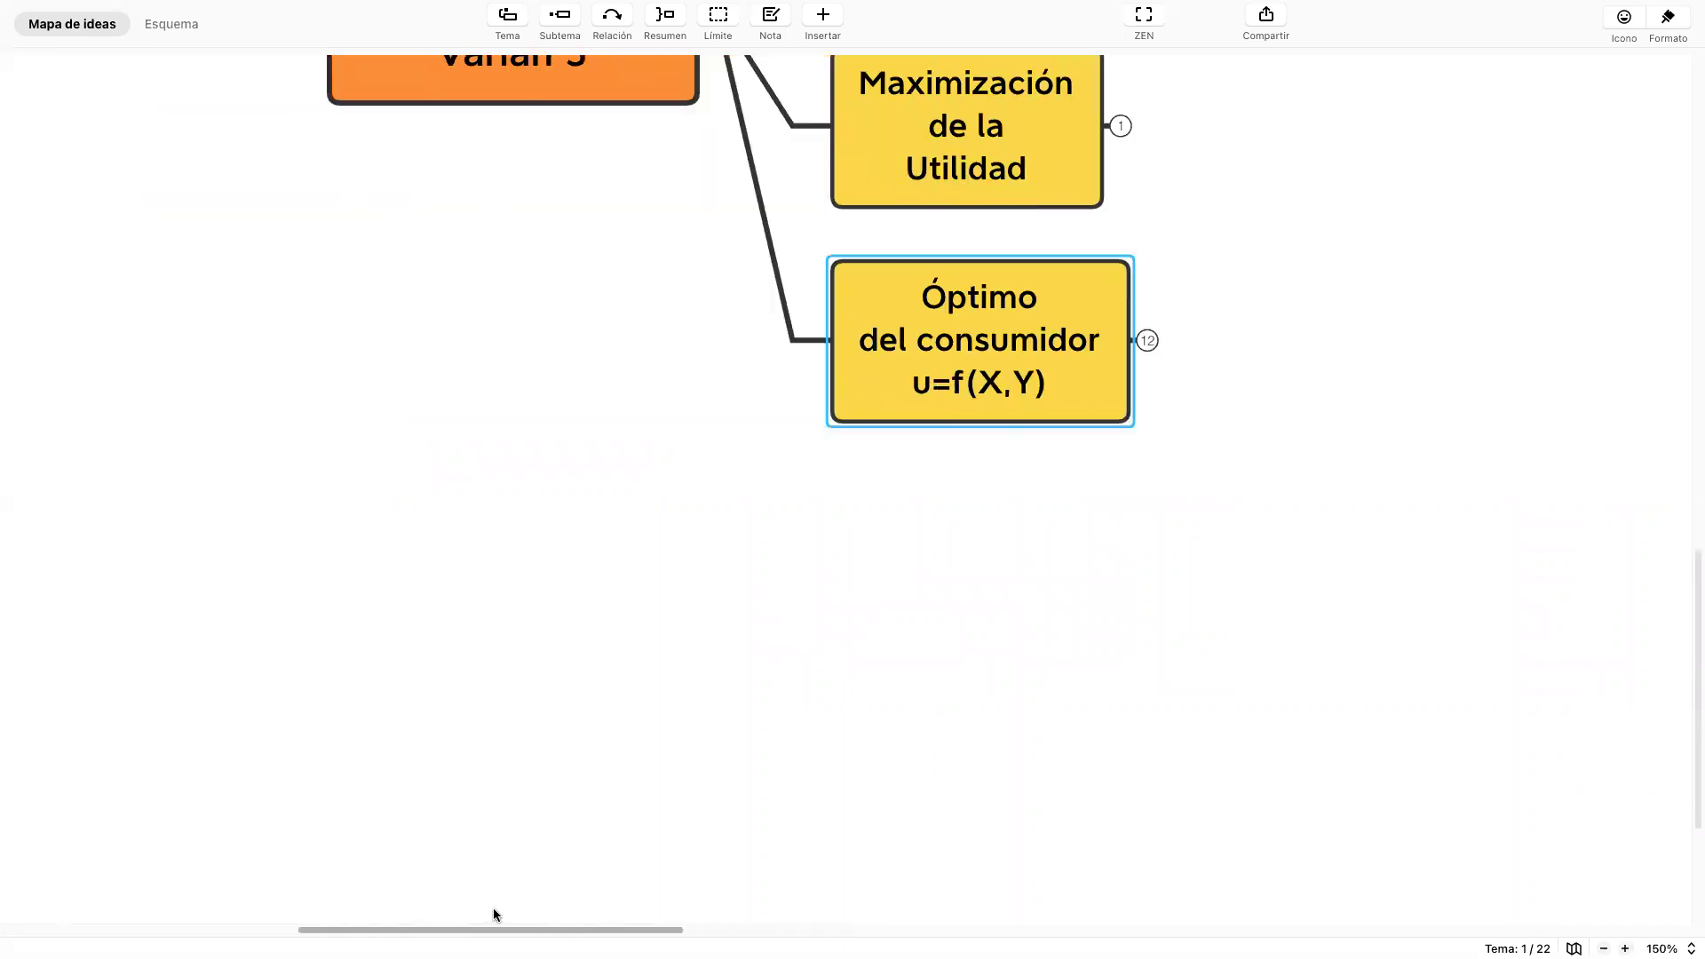
- Collapse the "la elección óptima" branch of the mind map
{"action": "scroll", "coordinate": [513, 694], "scroll_direction": "up", "scroll_amount": 5}
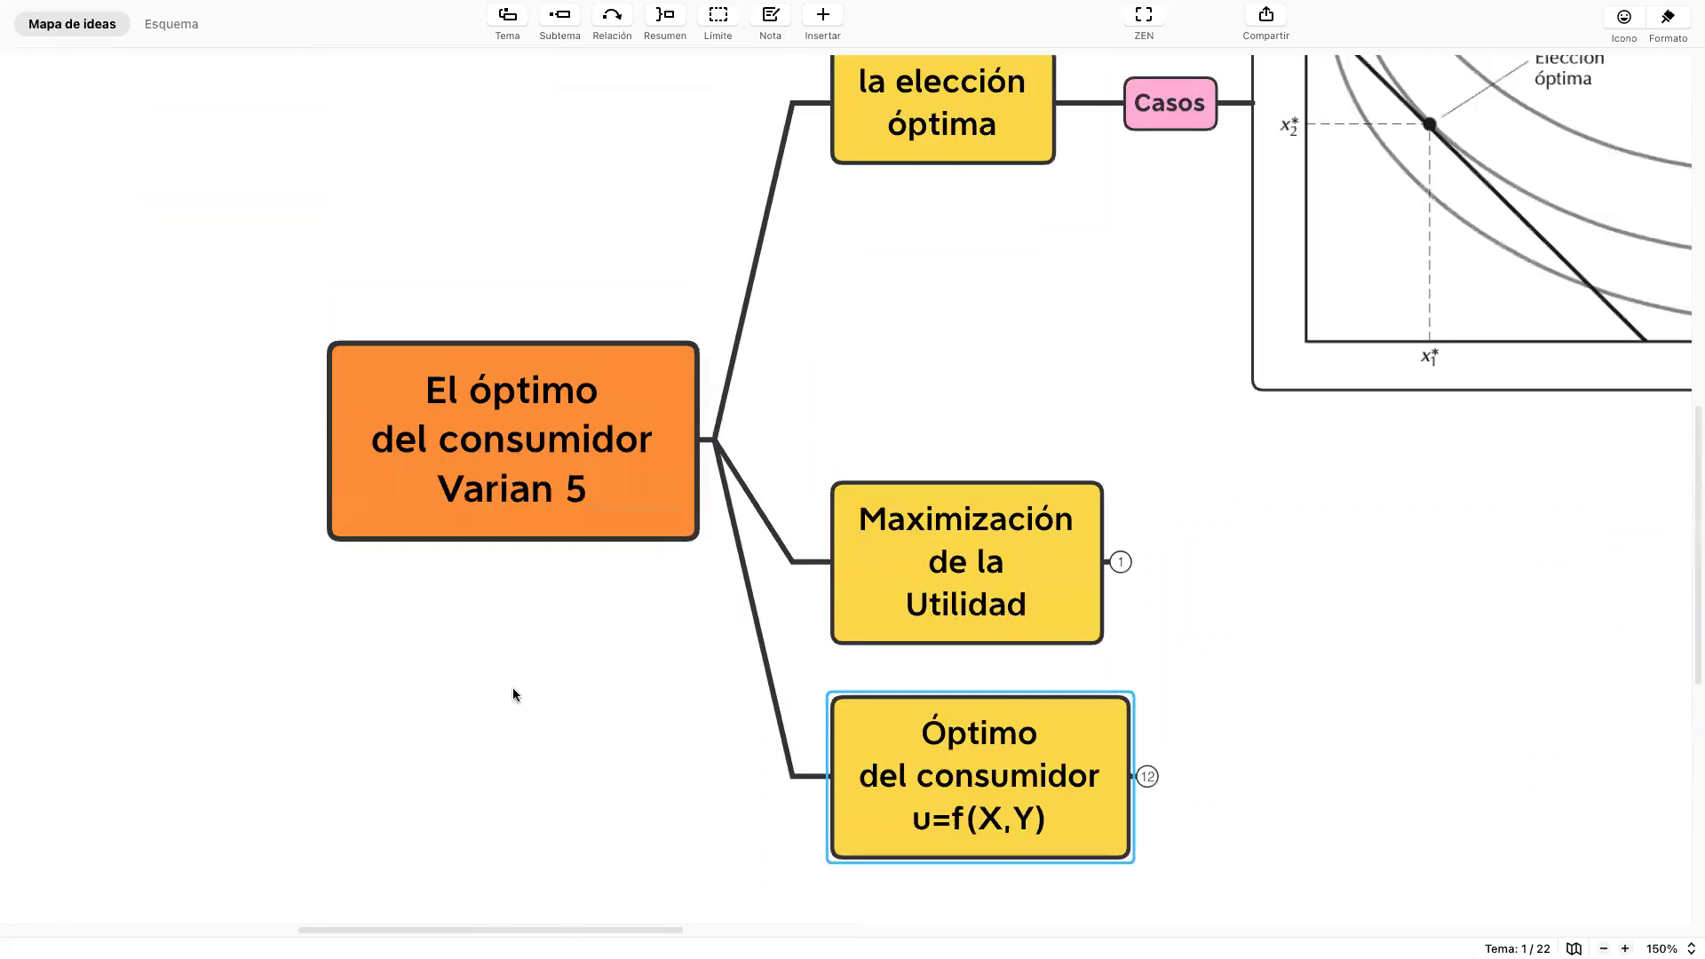
{"action": "scroll", "coordinate": [513, 693], "scroll_direction": "up", "scroll_amount": 3}
{"action": "left_click", "coordinate": [1053, 402]}
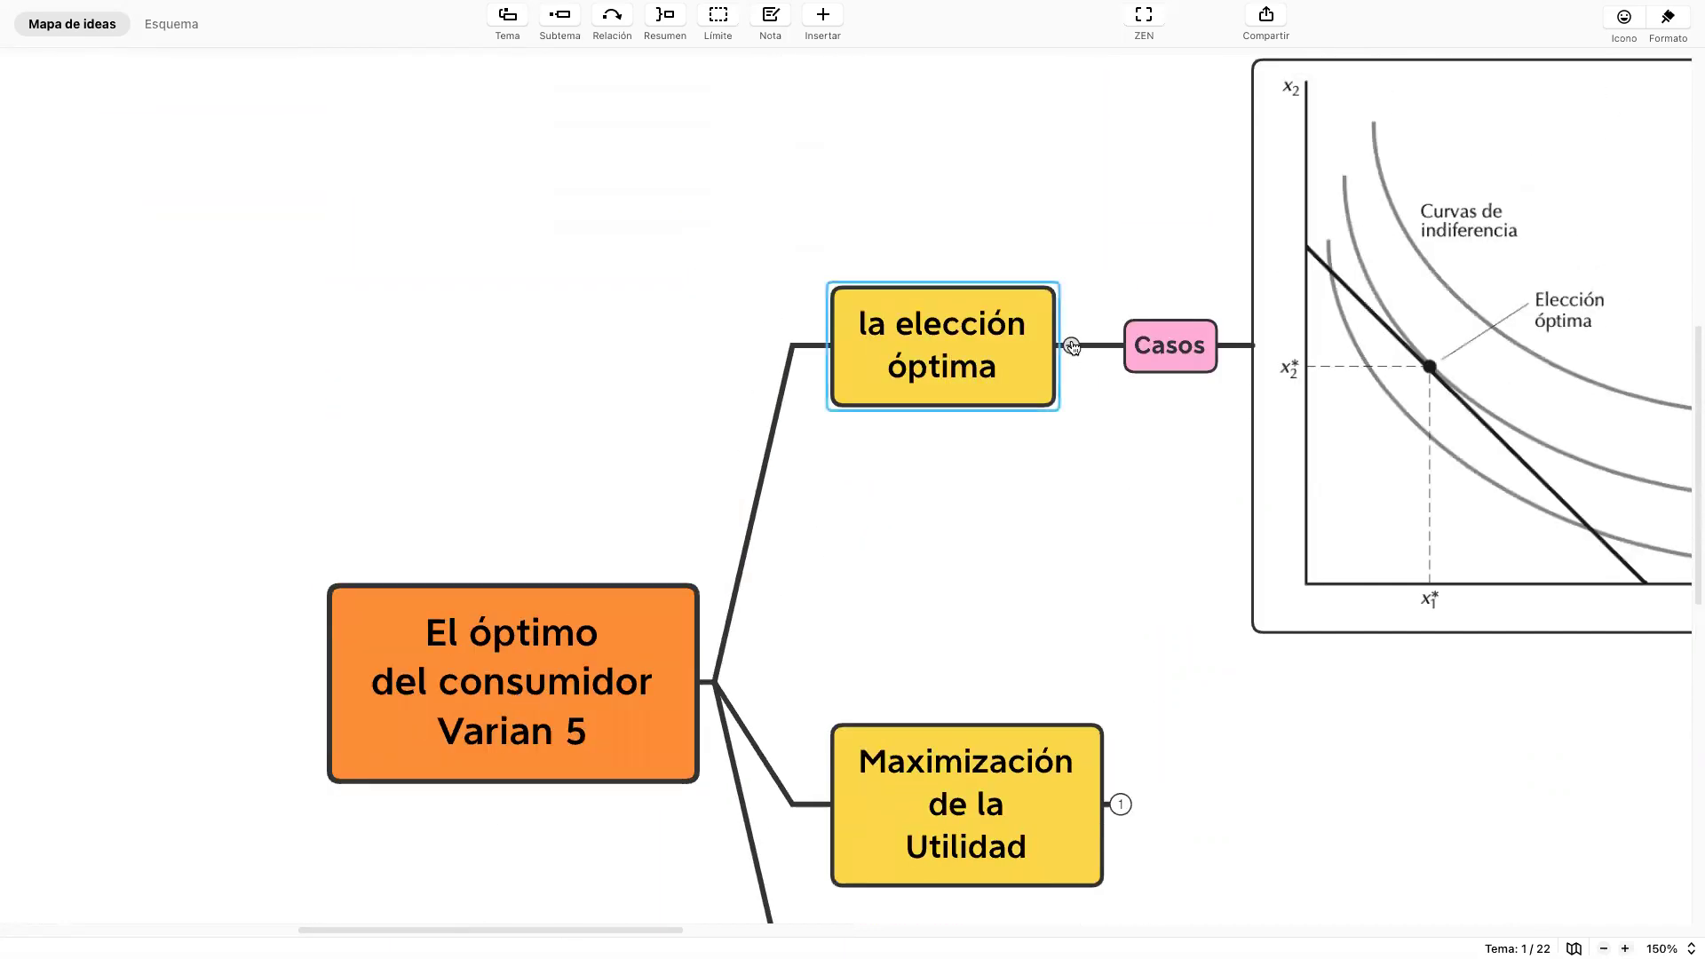
{"action": "left_click", "coordinate": [1072, 346]}
- Switch to the workbook óptimo consumidor 01.xls in Excel and enlarge the UTILITY MAX sheet to 200%
{"action": "left_click", "coordinate": [498, 650]}
{"action": "left_click", "coordinate": [550, 704]}
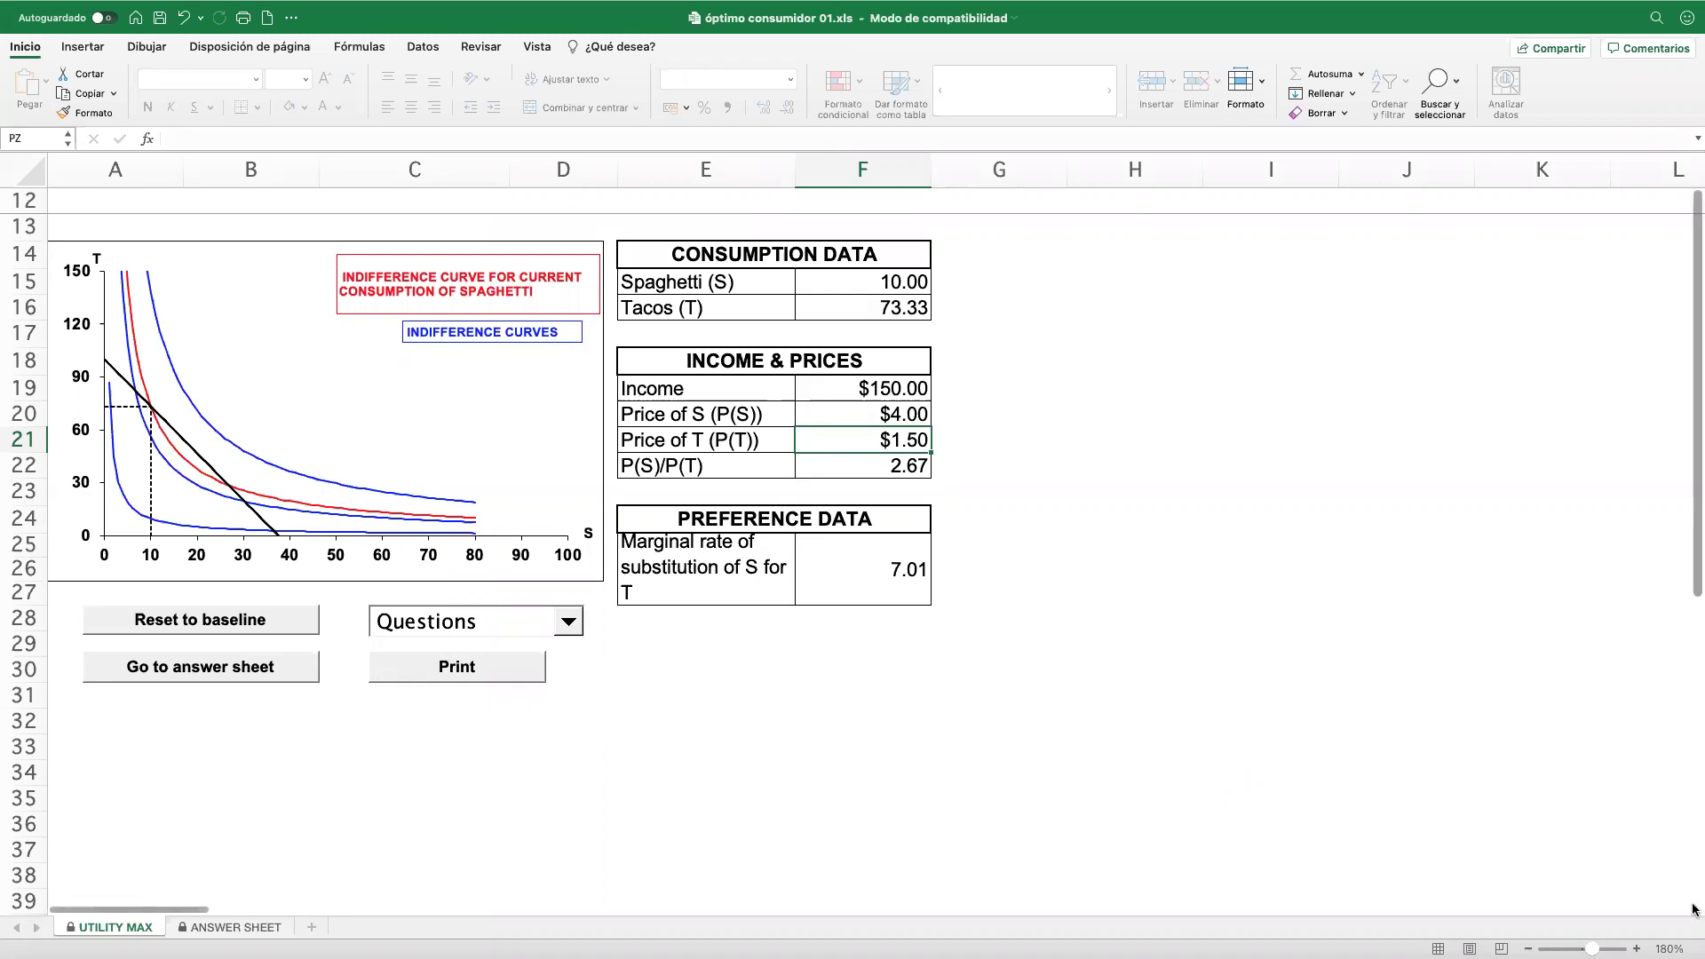
{"action": "scroll", "coordinate": [515, 417], "scroll_direction": "up", "scroll_amount": 1}
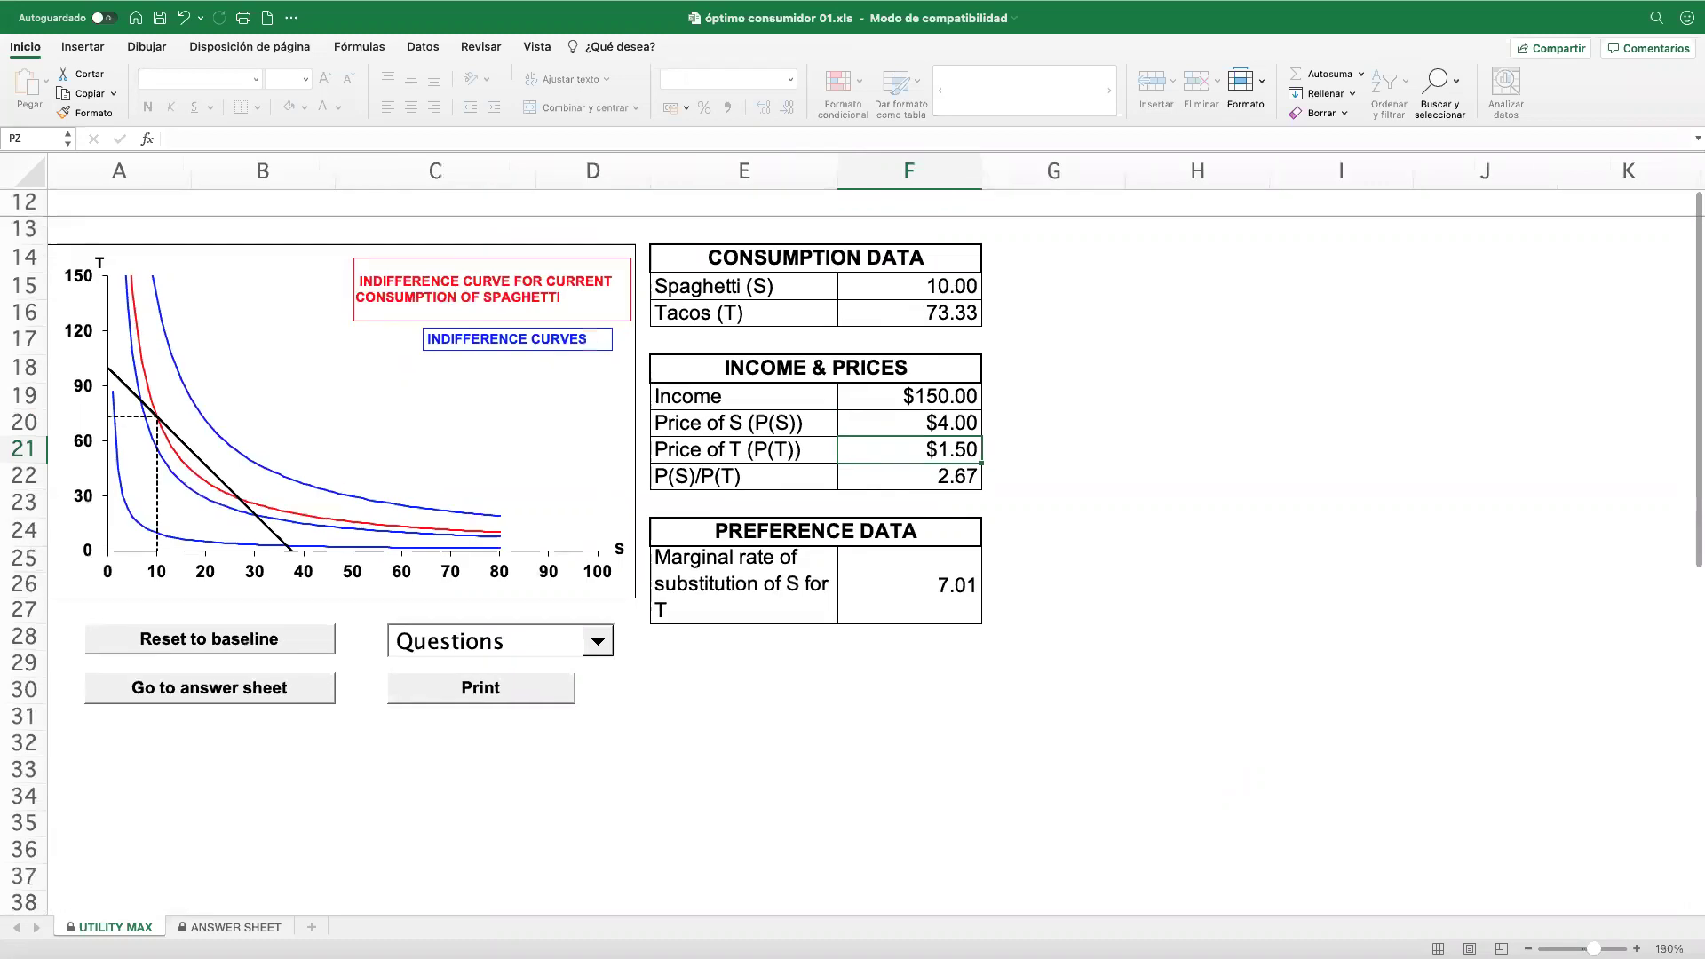
{"action": "left_click", "coordinate": [1636, 948]}
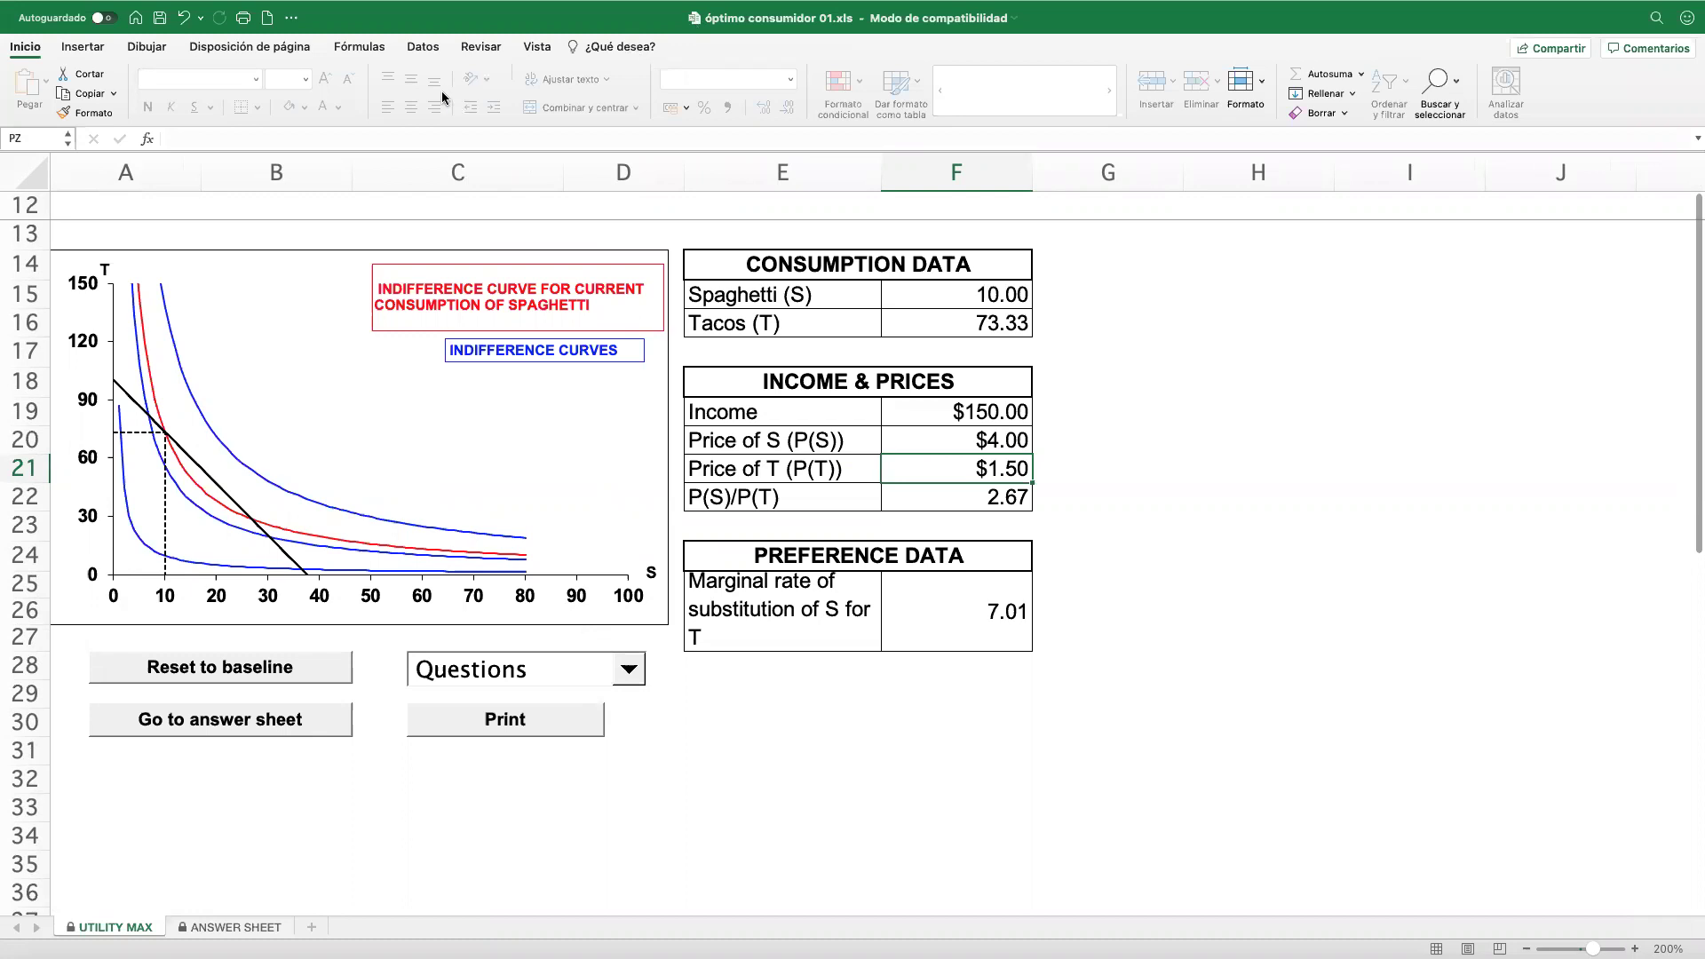
- Beside the data tables, write a note with the professor's name, "Mchigan State University", "Problems in Microeconomics" and, after a blank line, "muy viejos pero son geniales"
{"action": "left_click", "coordinate": [1121, 297]}
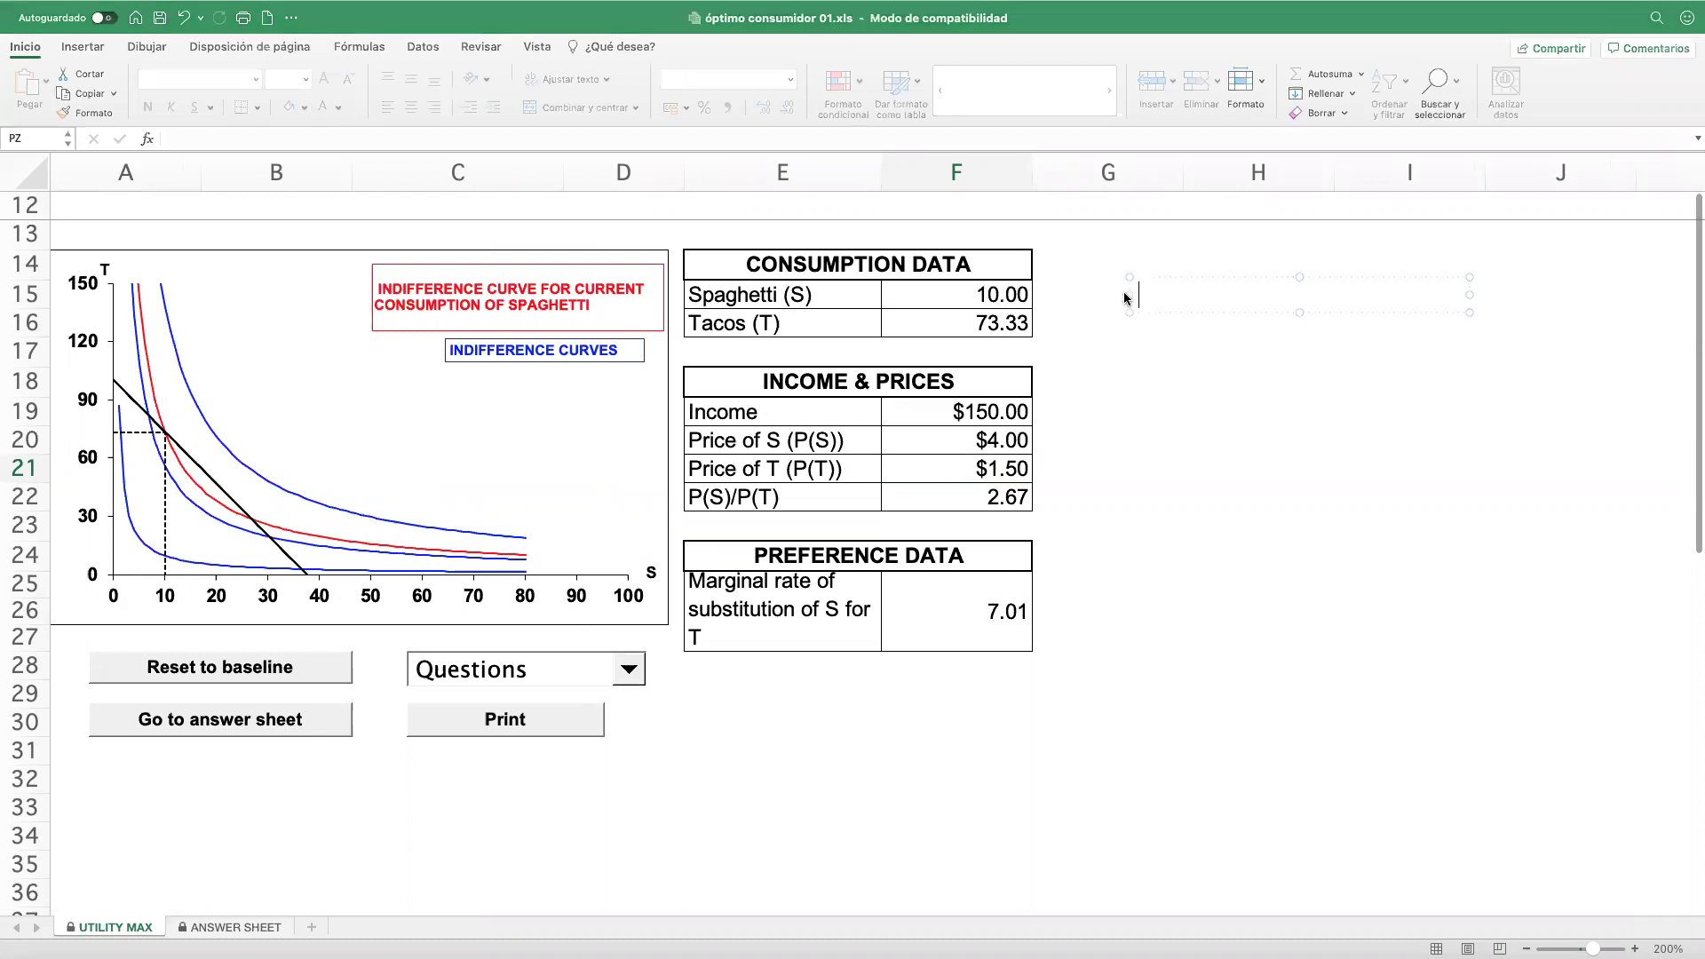
{"action": "type", "text": "Profesor Byron "}
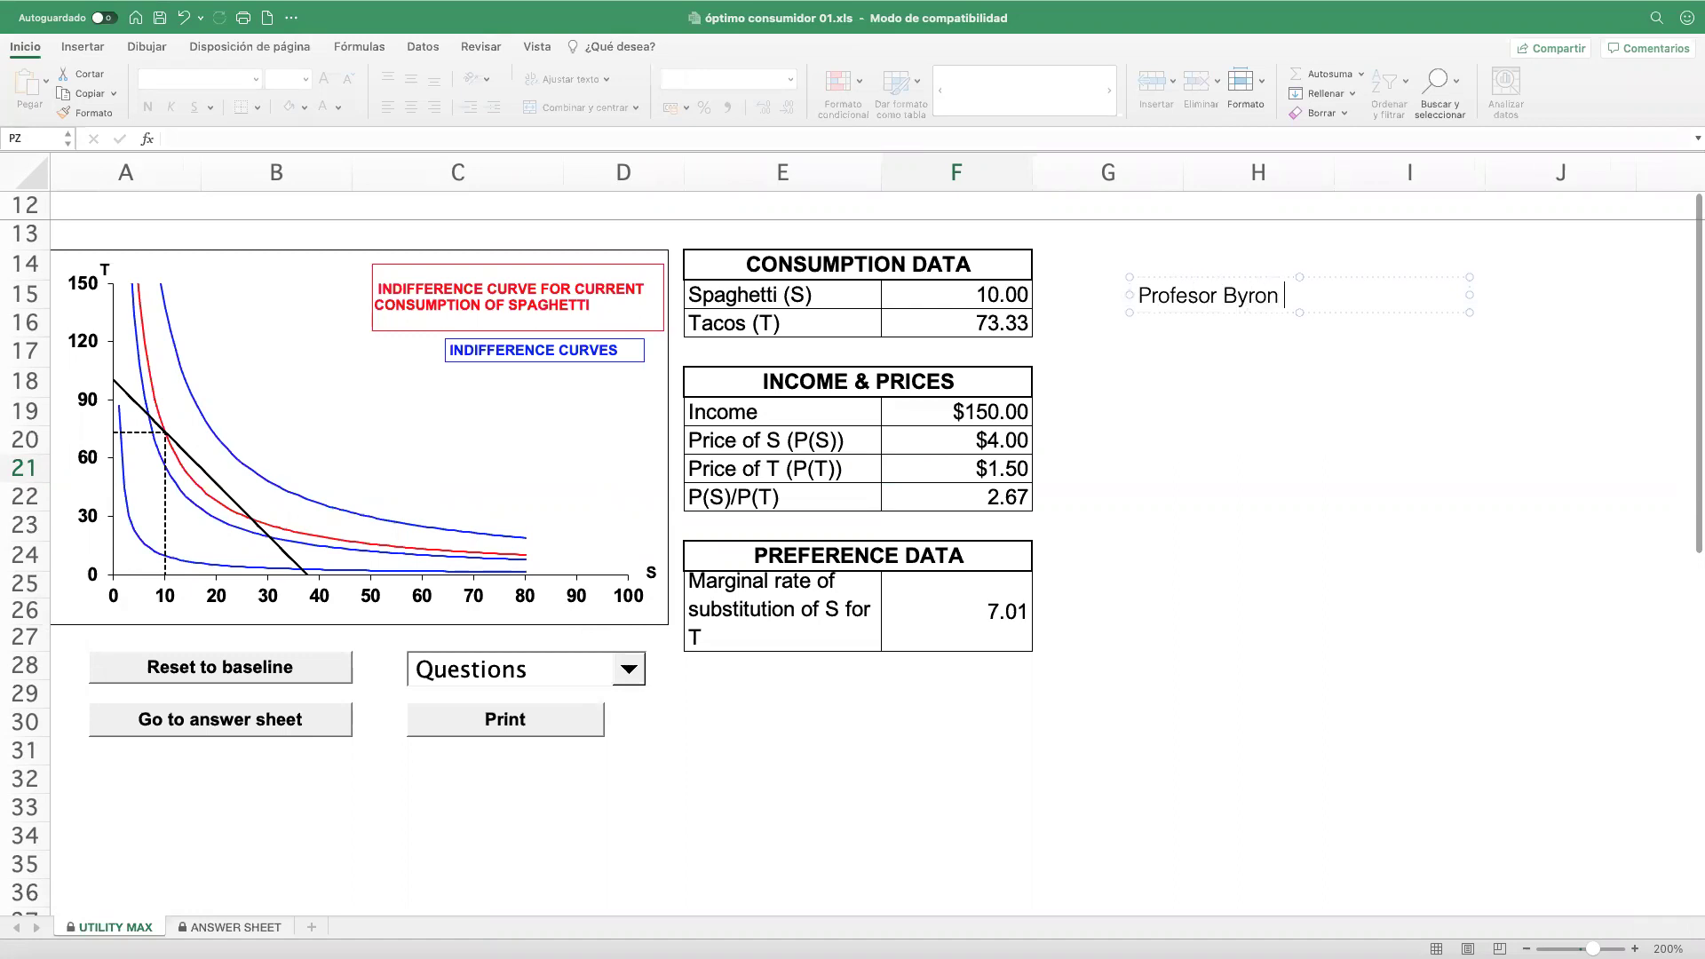
{"action": "type", "text": "Browns Mchi"}
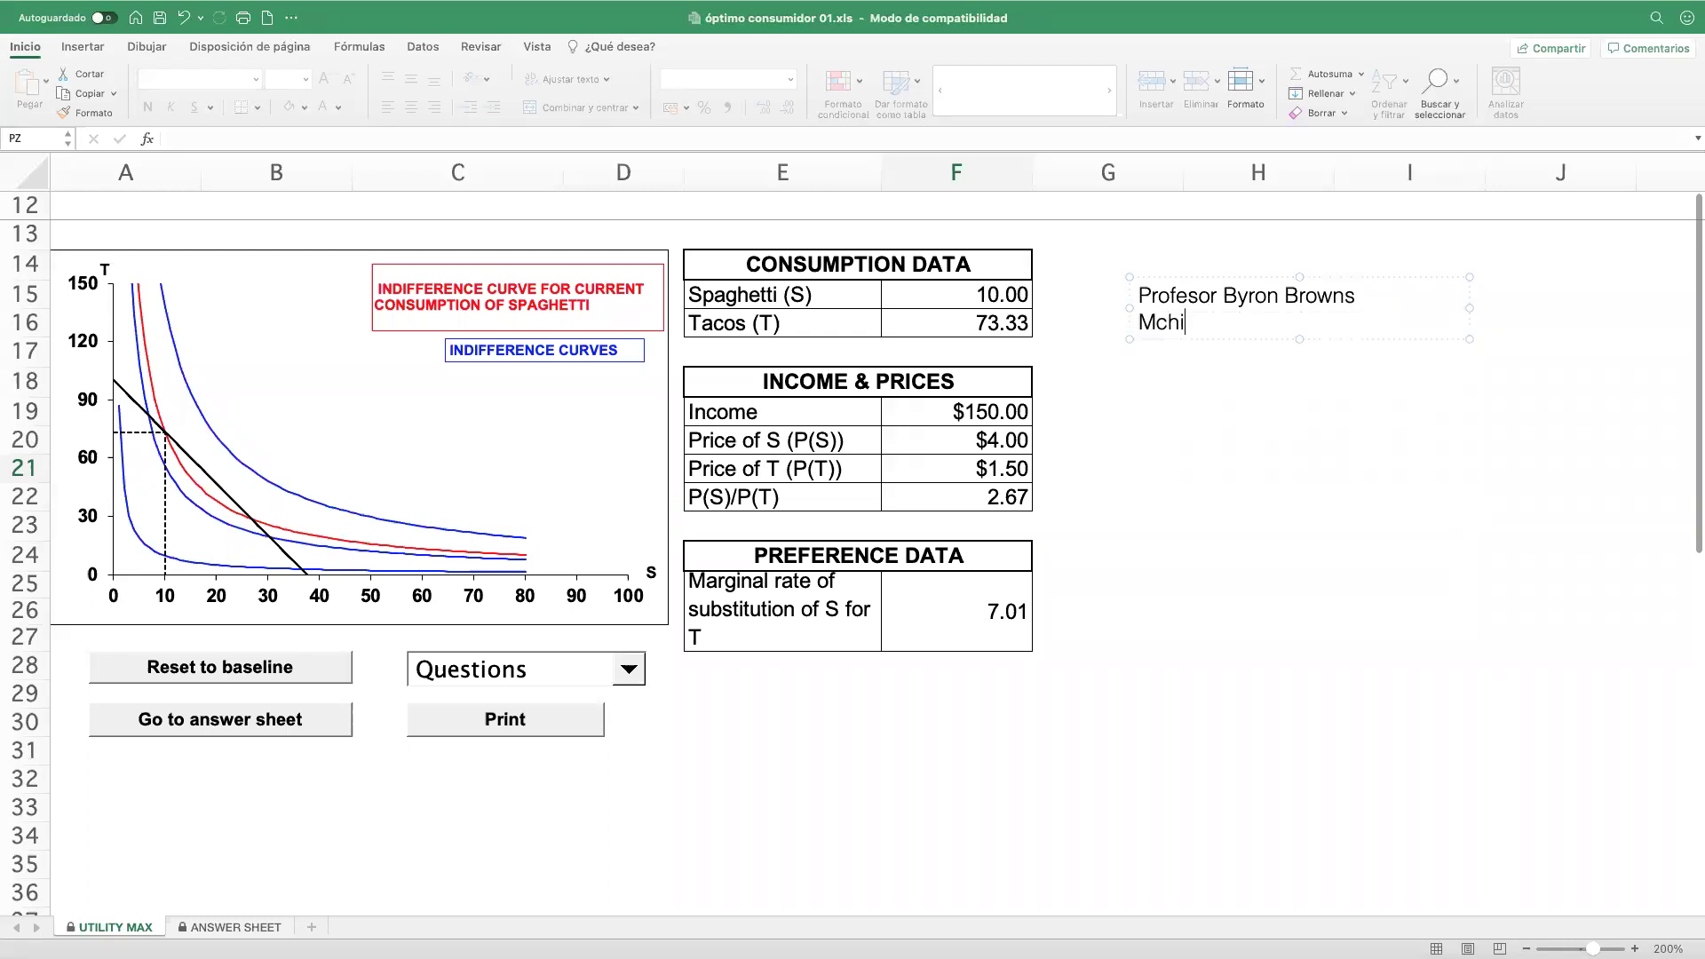
{"action": "type", "text": "gan State Universi"}
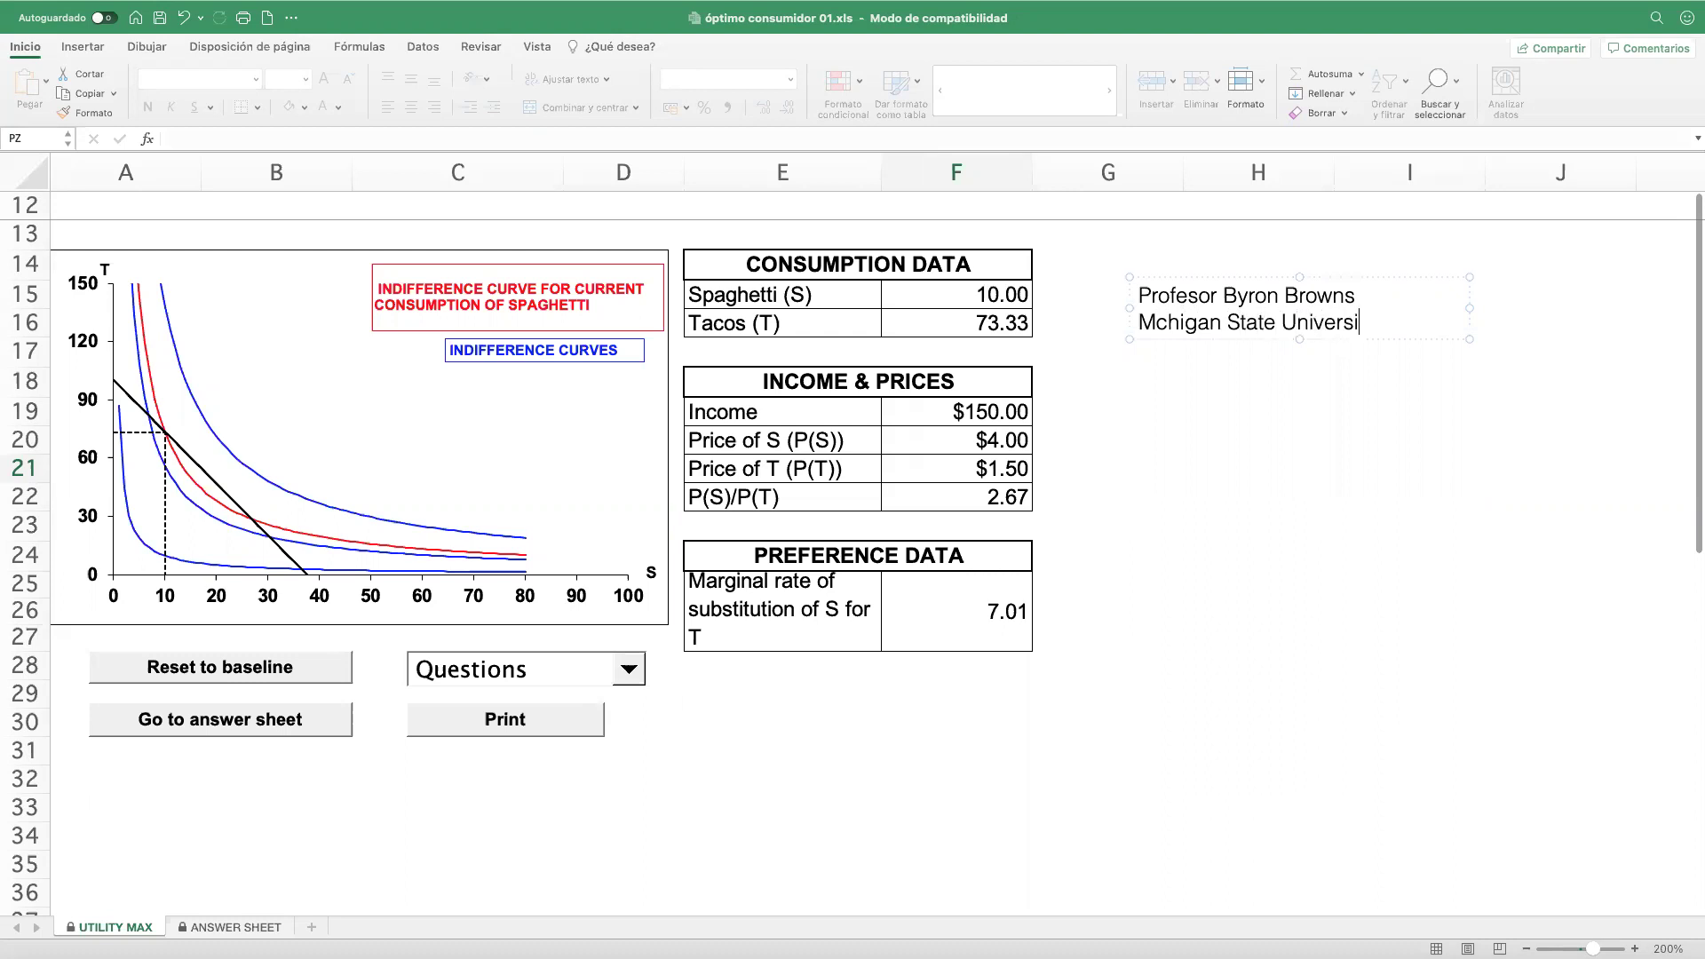
{"action": "type", "text": "ty Problems in Microeconomics"}
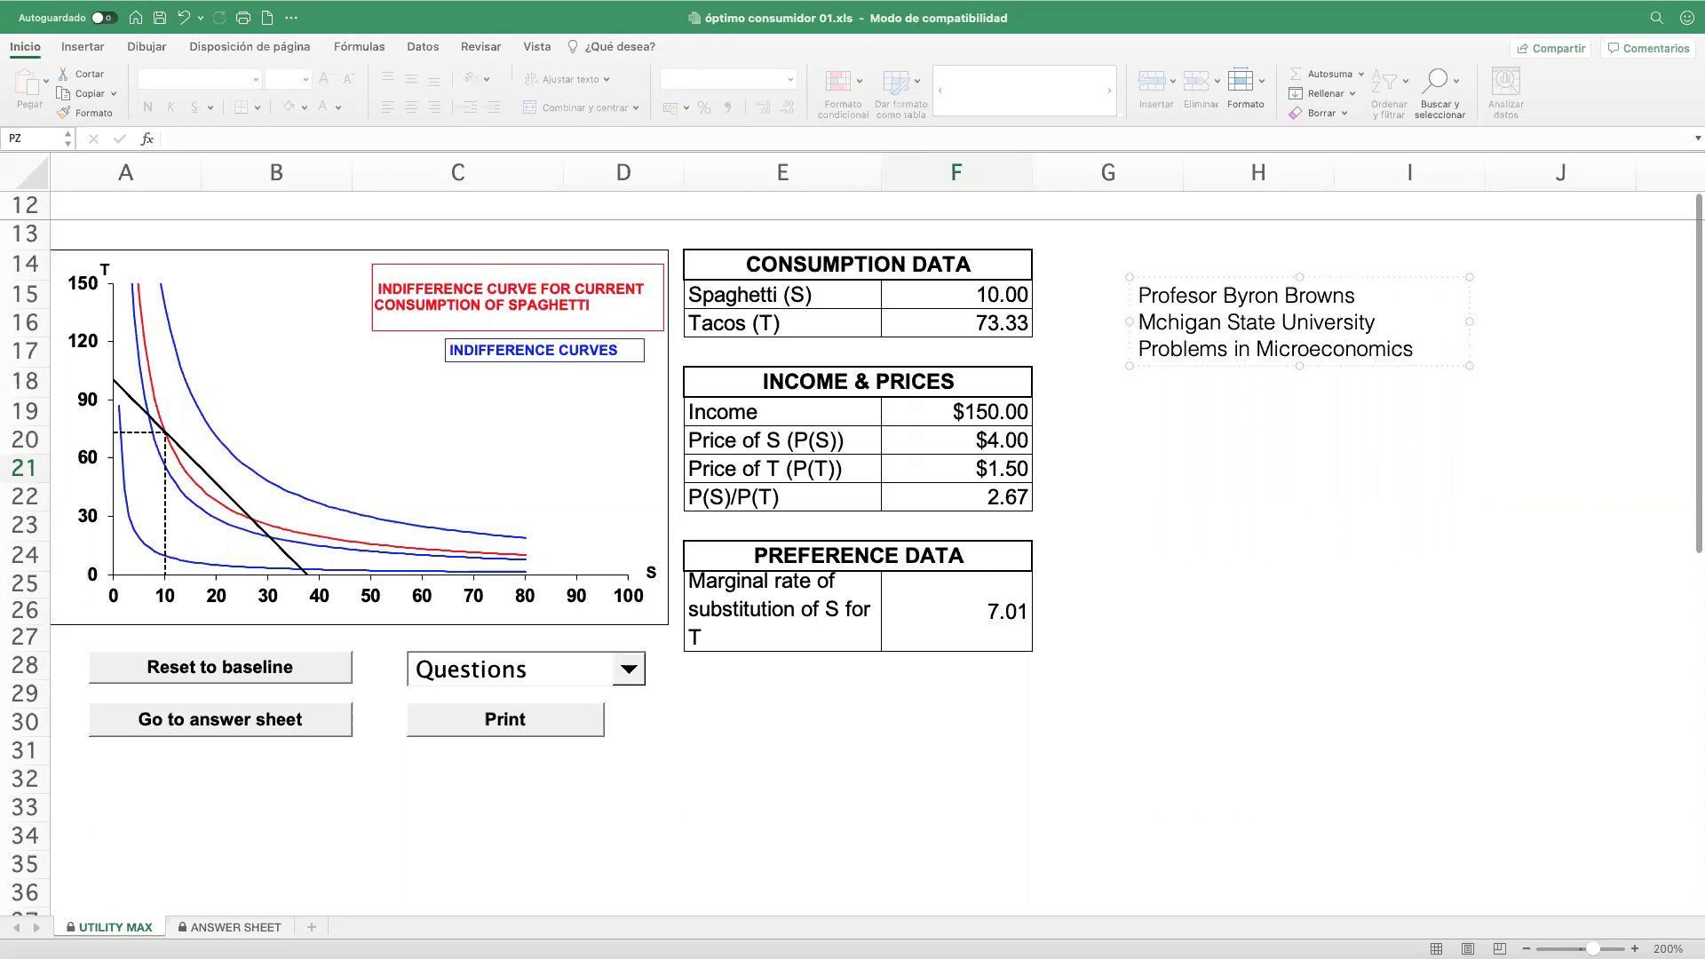
{"action": "key", "text": "Return"}
{"action": "key", "text": "Return"}
{"action": "type", "text": "muy viejos per"}
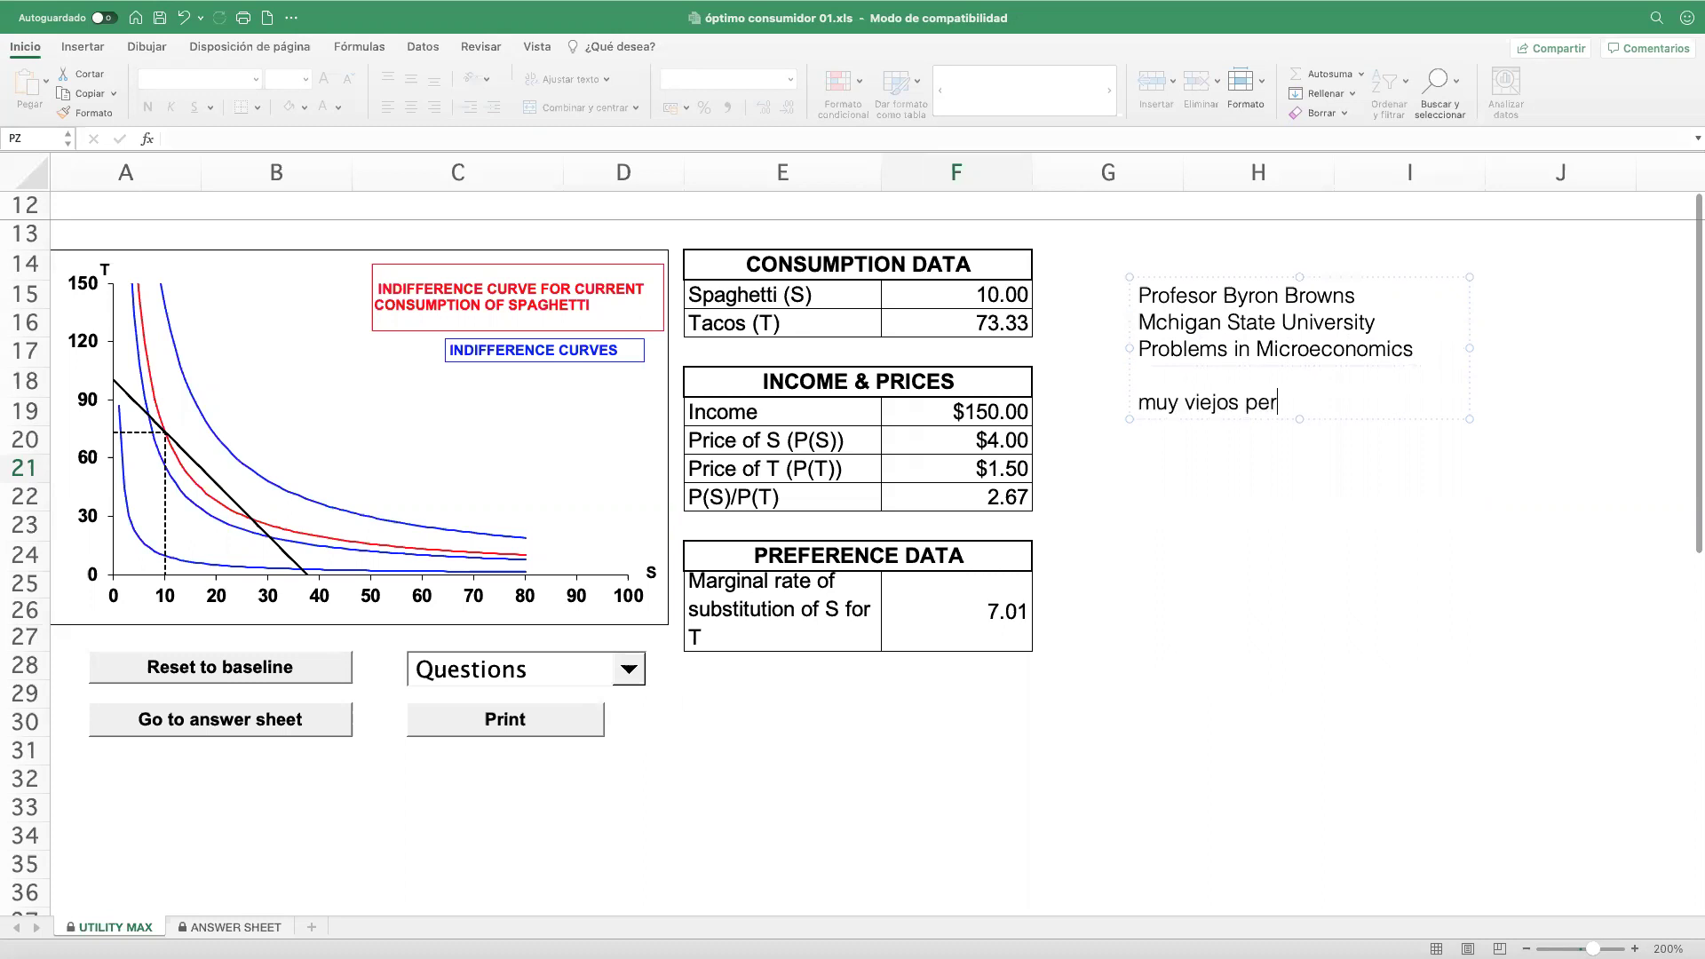
{"action": "type", "text": "o son geniales"}
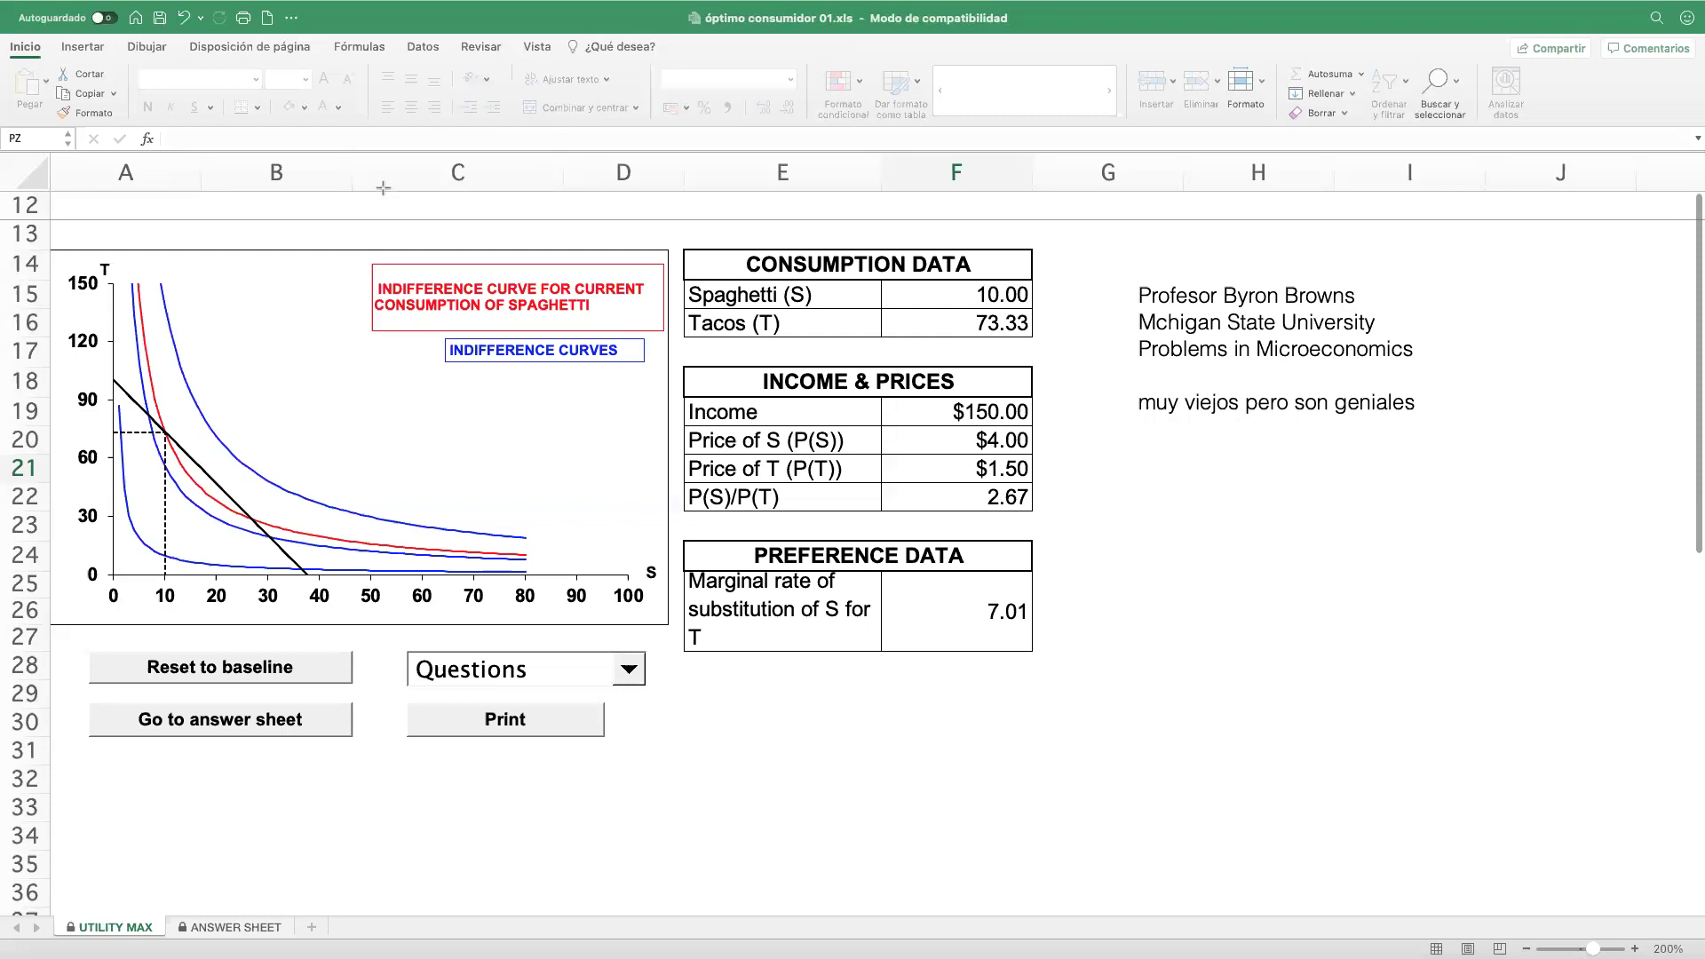
- Highlight the CONSUMPTION DATA heading and the Spaghetti and Tacos rows with their quantities in green
{"action": "left_click_drag", "start_coordinate": [688, 253], "coordinate": [1029, 277]}
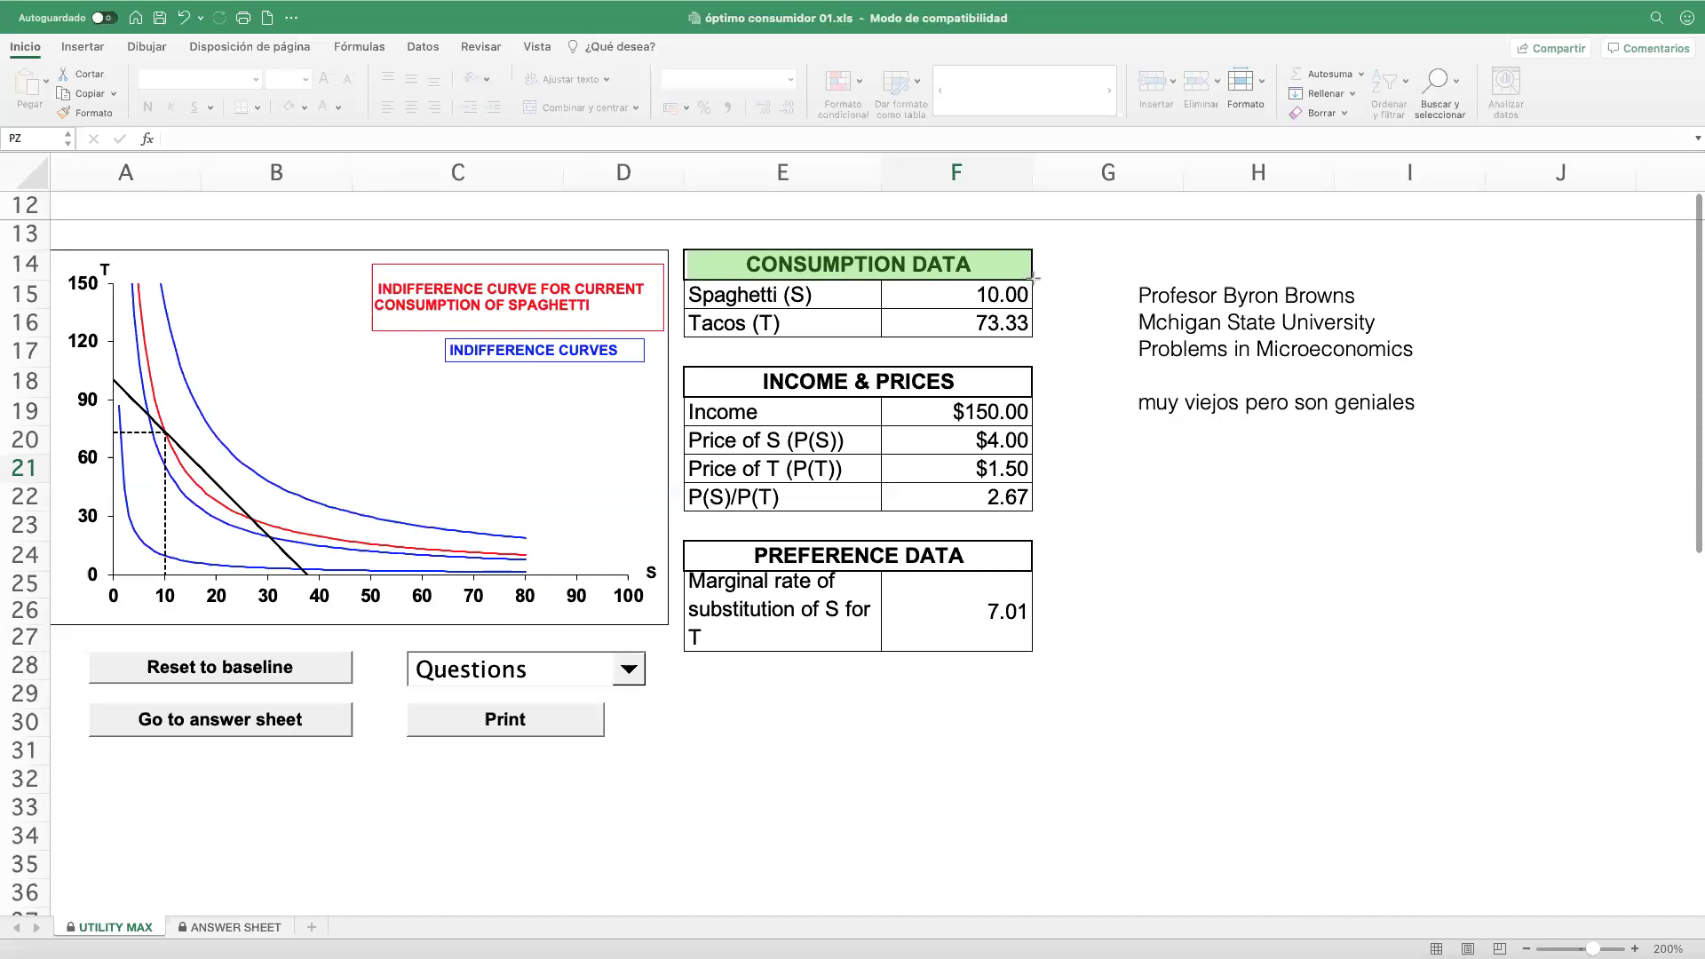
{"action": "left_click", "coordinate": [725, 286]}
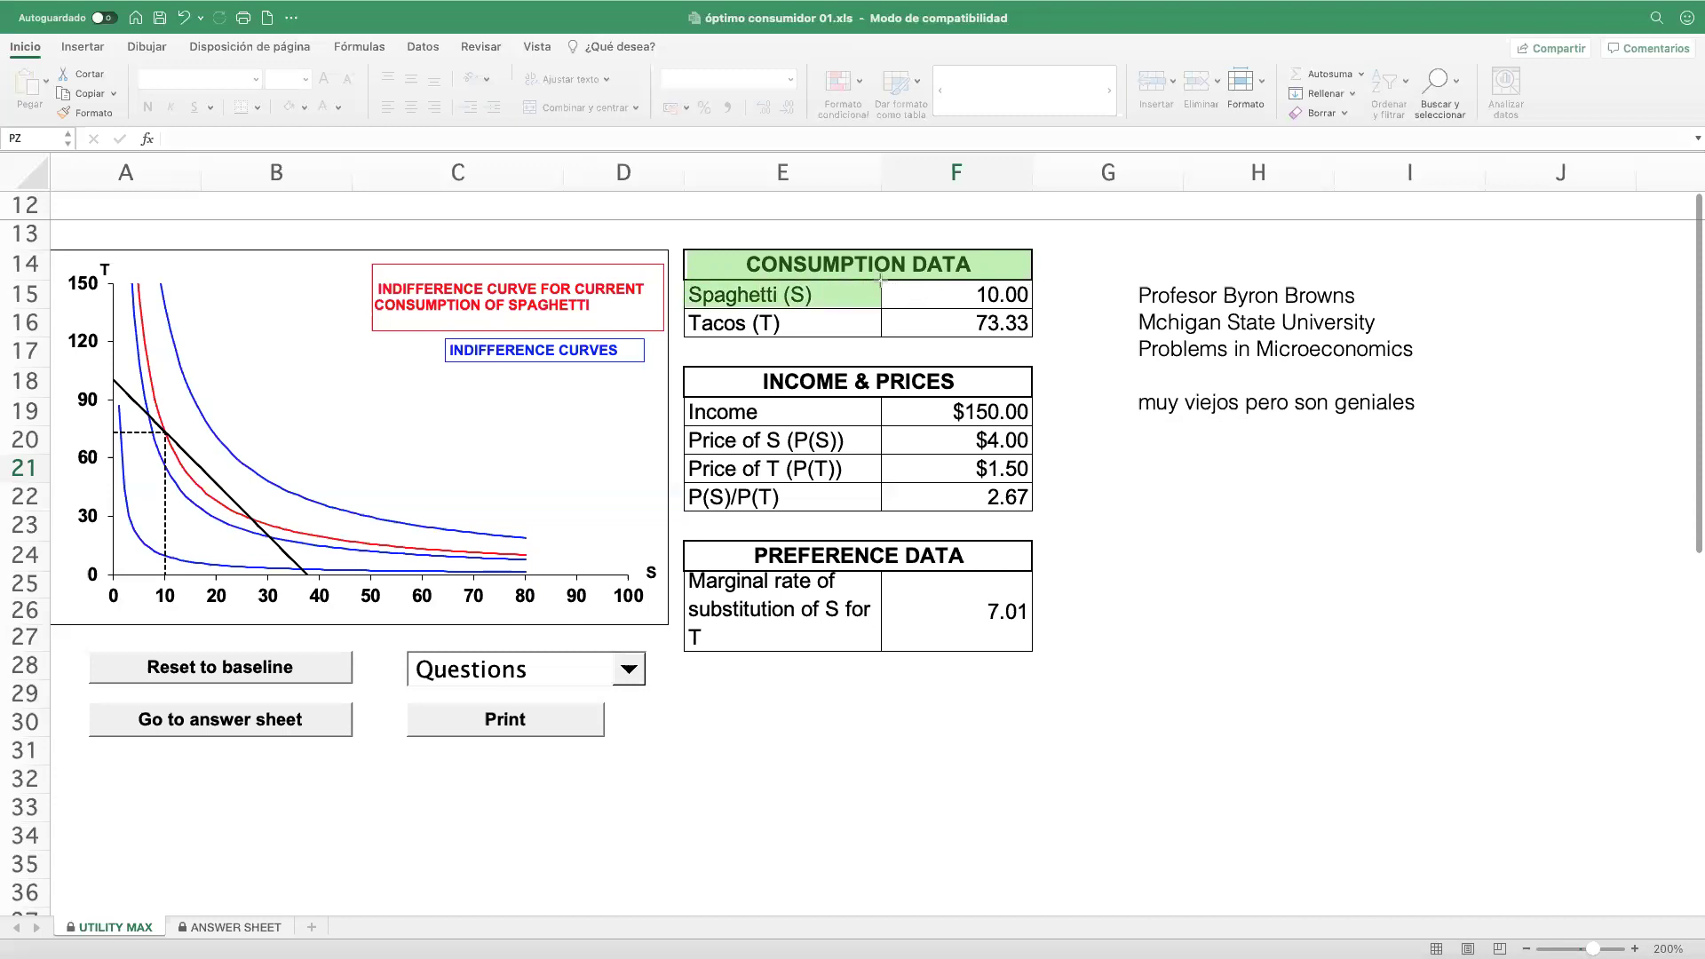
{"action": "left_click_drag", "start_coordinate": [883, 286], "coordinate": [1035, 310]}
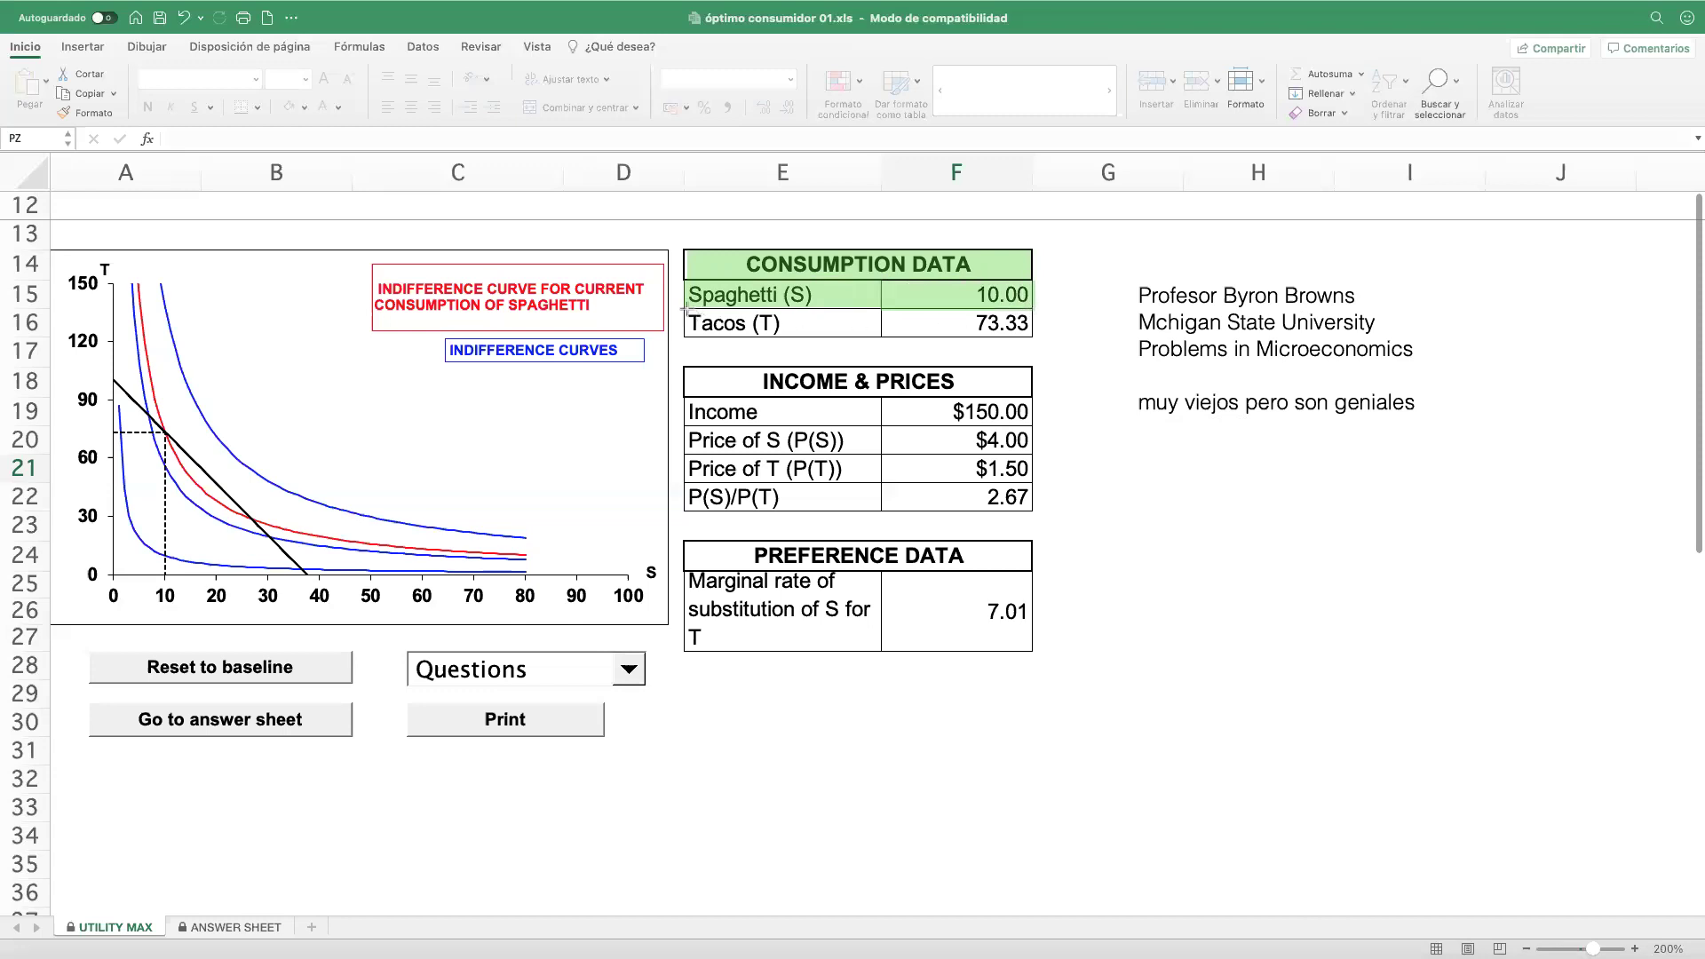
{"action": "left_click_drag", "start_coordinate": [685, 309], "coordinate": [882, 335]}
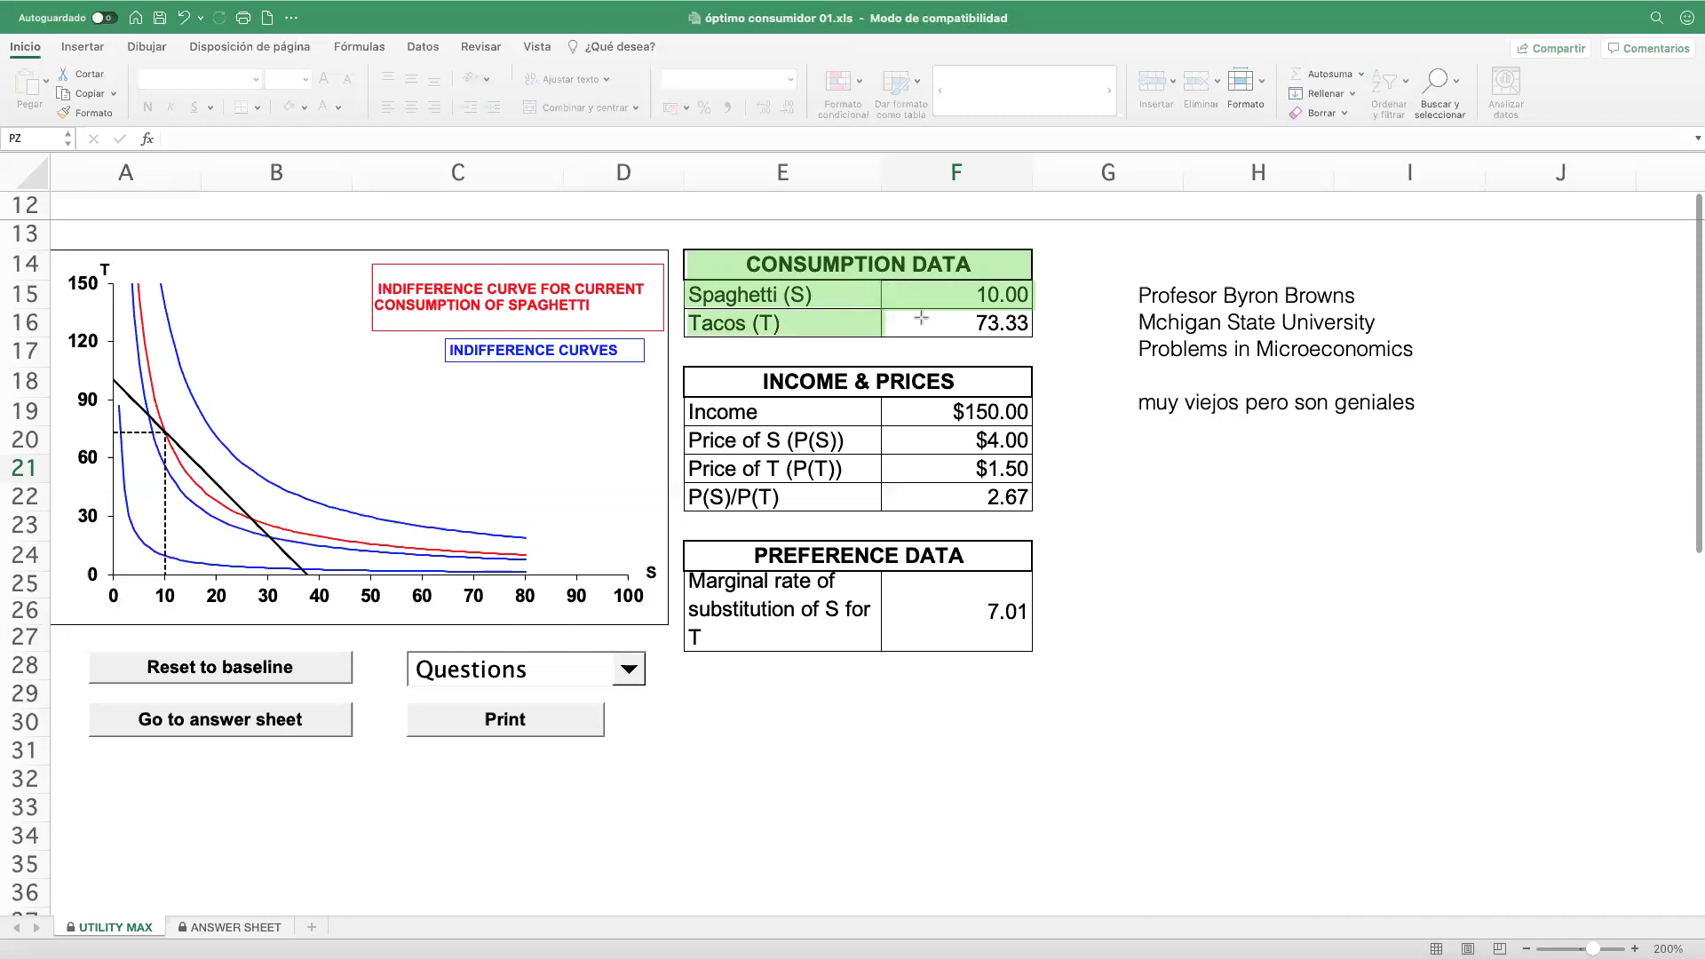
{"action": "left_click_drag", "start_coordinate": [883, 316], "coordinate": [1029, 336]}
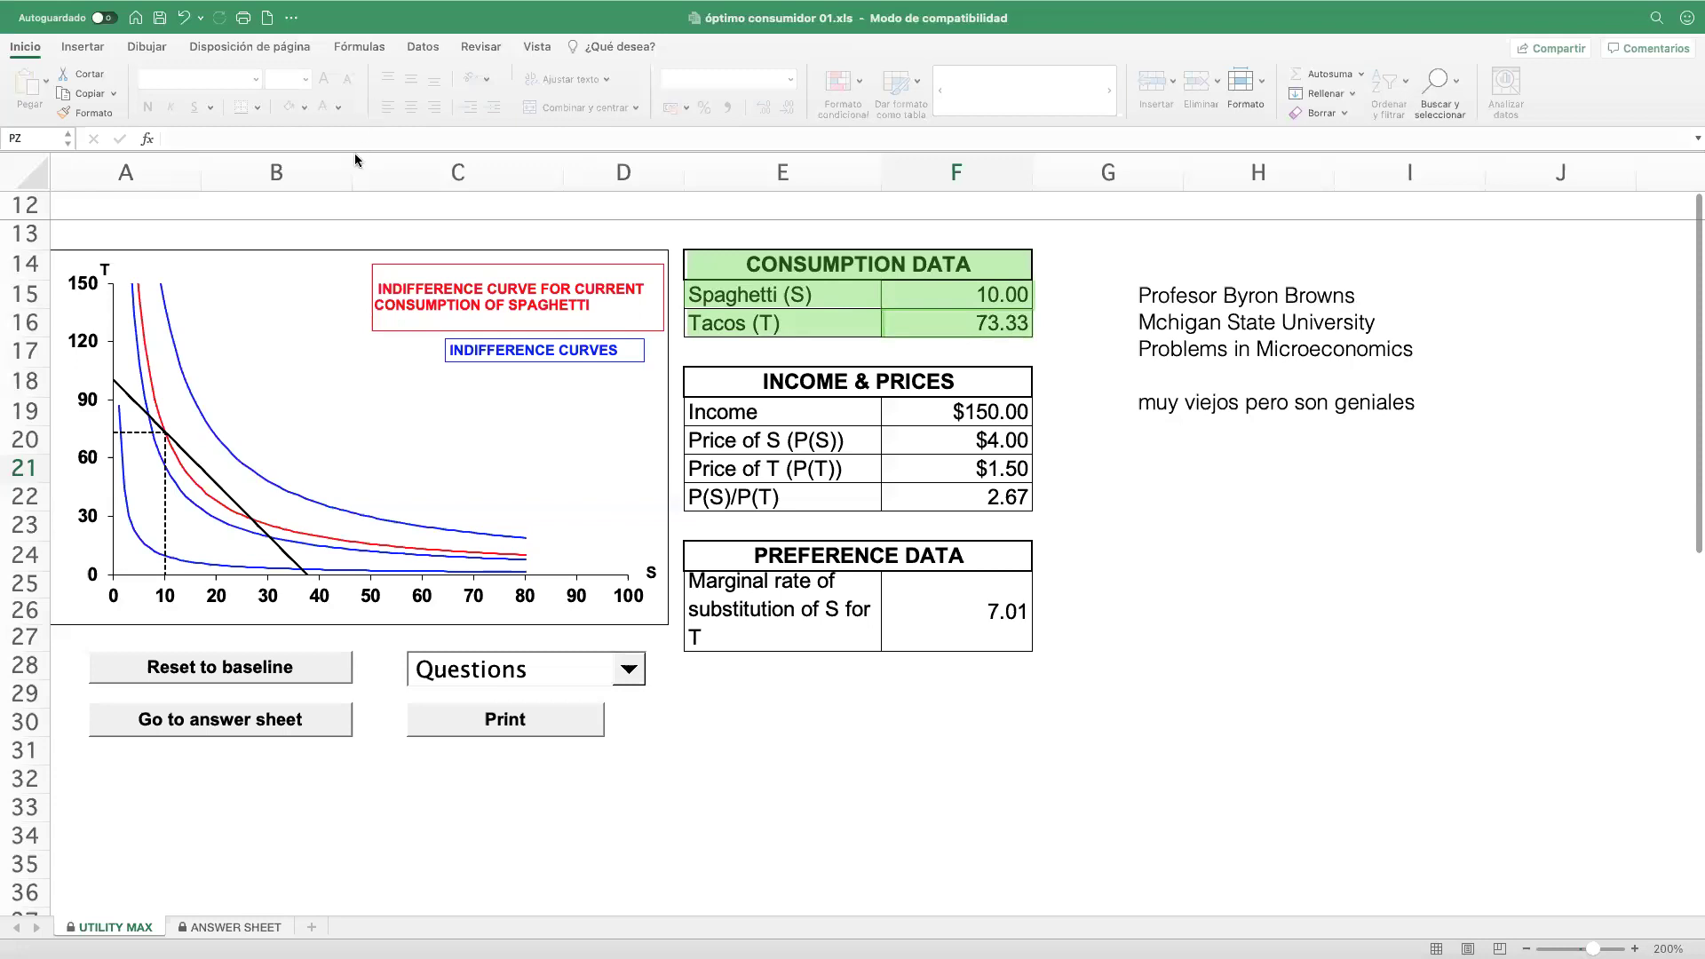
- Mark the current consumption point on the graph with a green arrow and circle its axis coordinates and the S and T labels in green
{"action": "left_click_drag", "start_coordinate": [328, 354], "coordinate": [174, 432]}
{"action": "left_click_drag", "start_coordinate": [151, 575], "coordinate": [164, 587]}
{"action": "left_click_drag", "start_coordinate": [182, 606], "coordinate": [188, 614]}
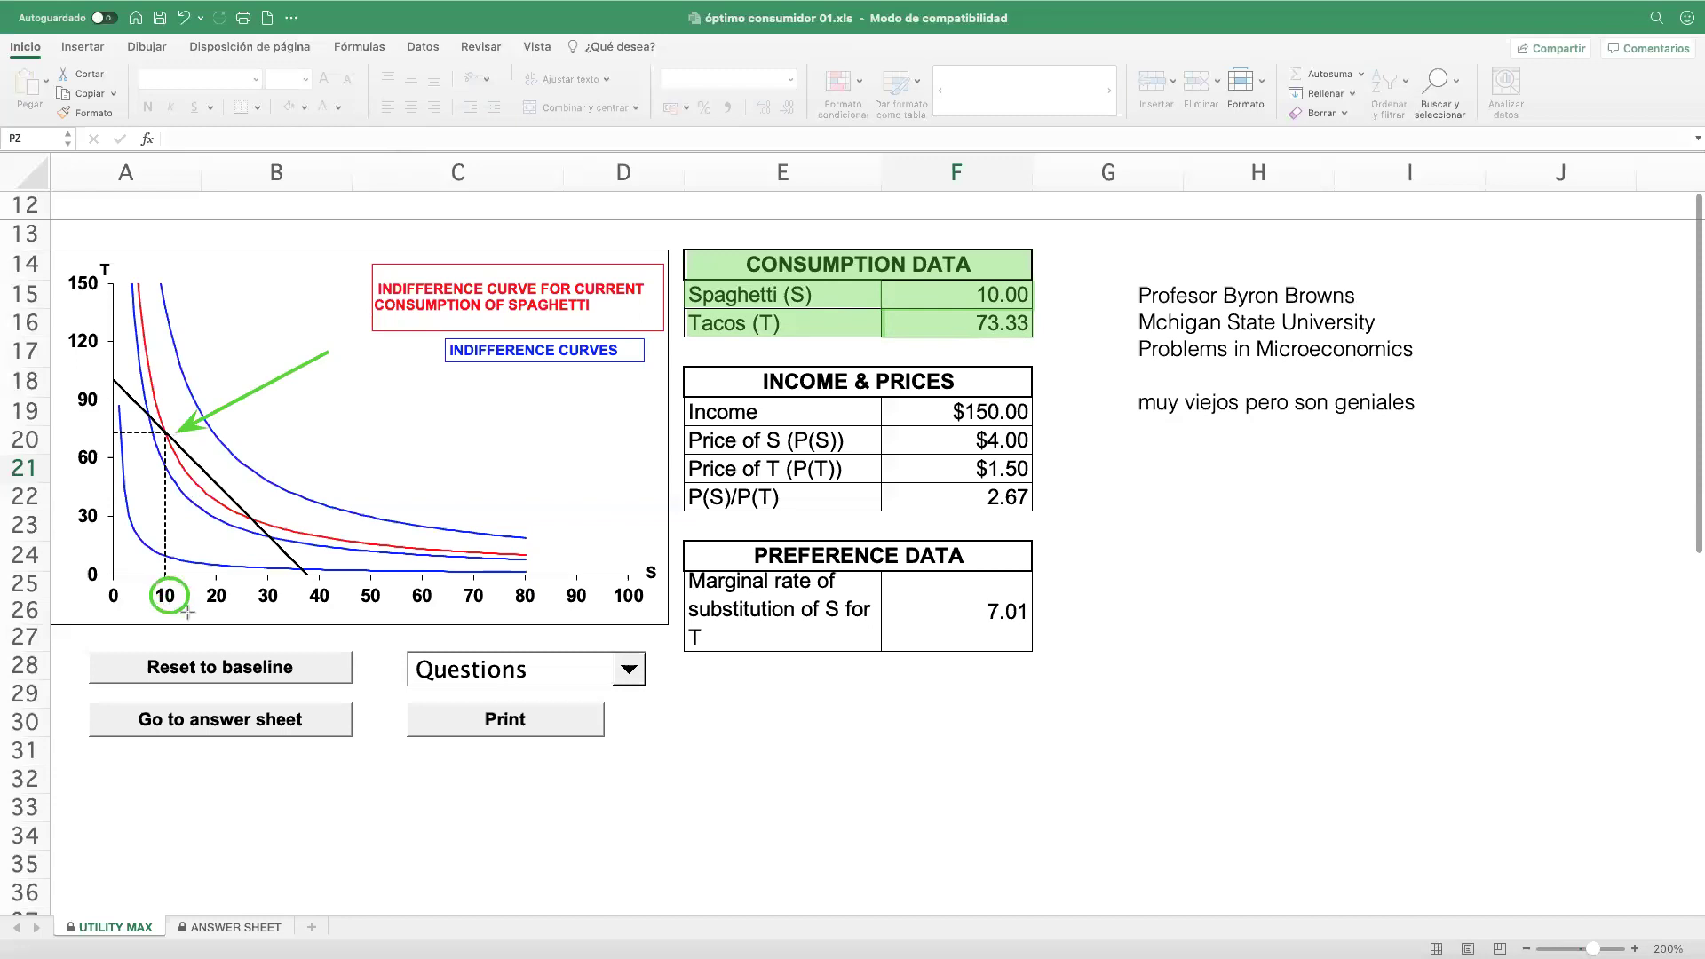
{"action": "mouse_move", "coordinate": [638, 558]}
{"action": "left_mouse_down"}
{"action": "mouse_move", "coordinate": [657, 589]}
{"action": "mouse_move", "coordinate": [636, 557]}
{"action": "left_mouse_up"}
{"action": "mouse_move", "coordinate": [96, 425]}
{"action": "left_mouse_down"}
{"action": "mouse_move", "coordinate": [89, 438]}
{"action": "mouse_move", "coordinate": [110, 437]}
{"action": "left_mouse_up"}
{"action": "left_click_drag", "start_coordinate": [83, 251], "coordinate": [114, 282]}
- Highlight the INCOME & PRICES heading and the Income, Price of S and Price of T rows in green
{"action": "left_click_drag", "start_coordinate": [688, 382], "coordinate": [1033, 399]}
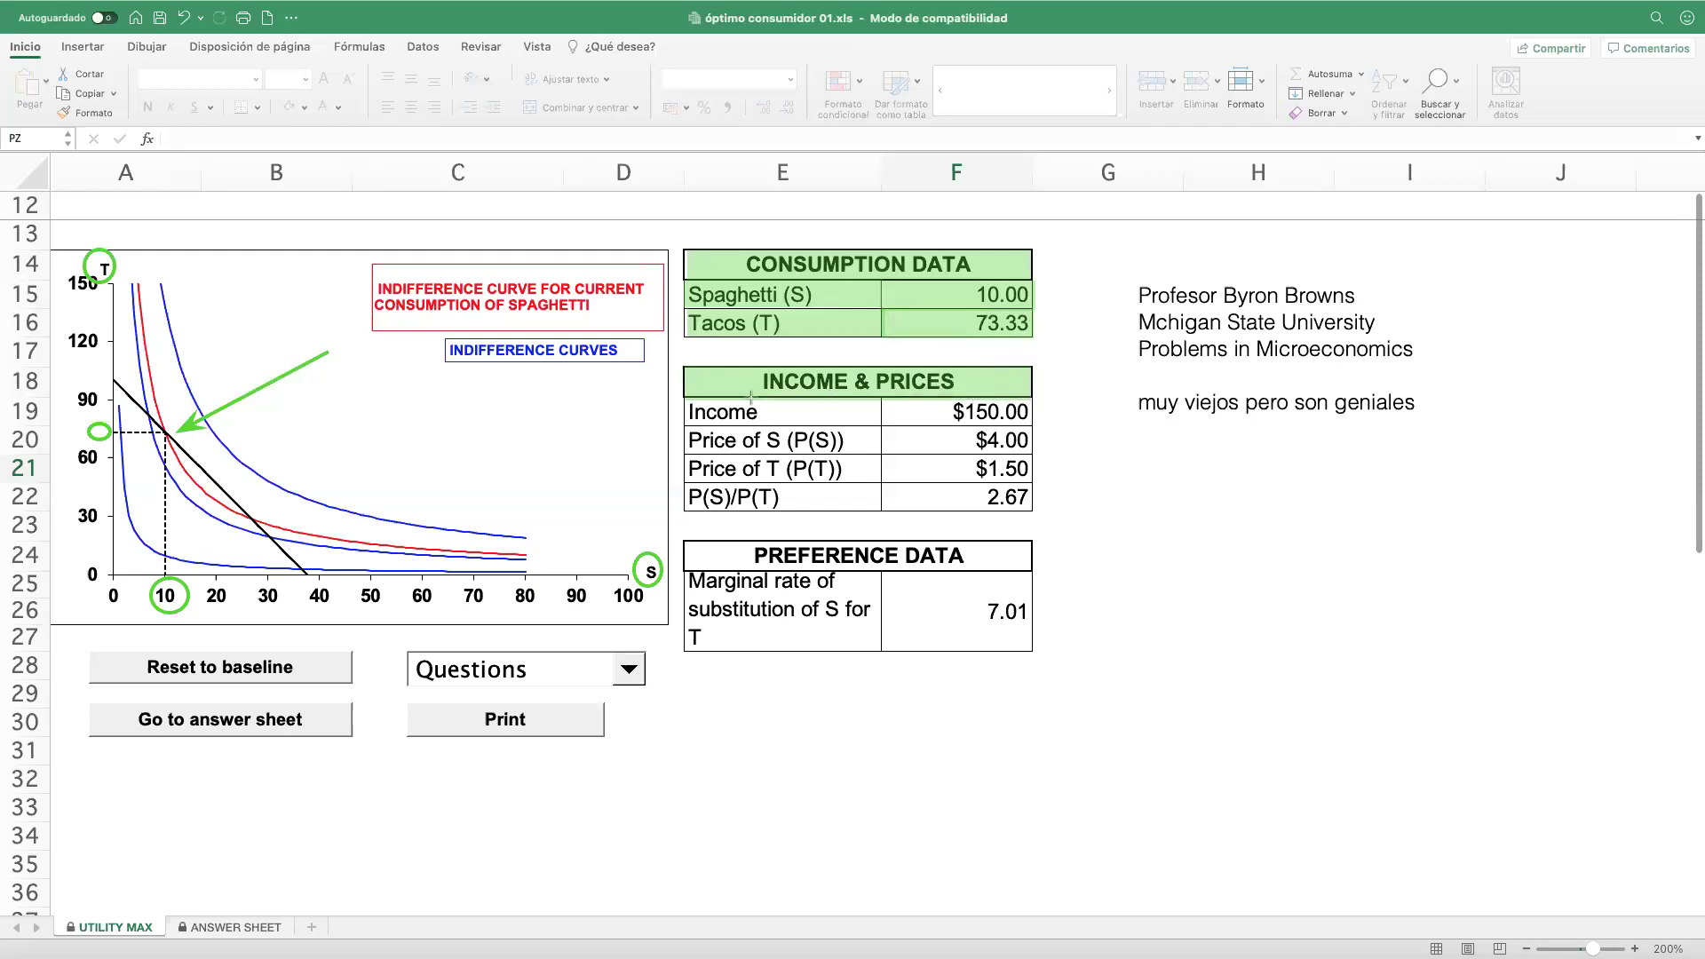
{"action": "left_click_drag", "start_coordinate": [689, 400], "coordinate": [1029, 419]}
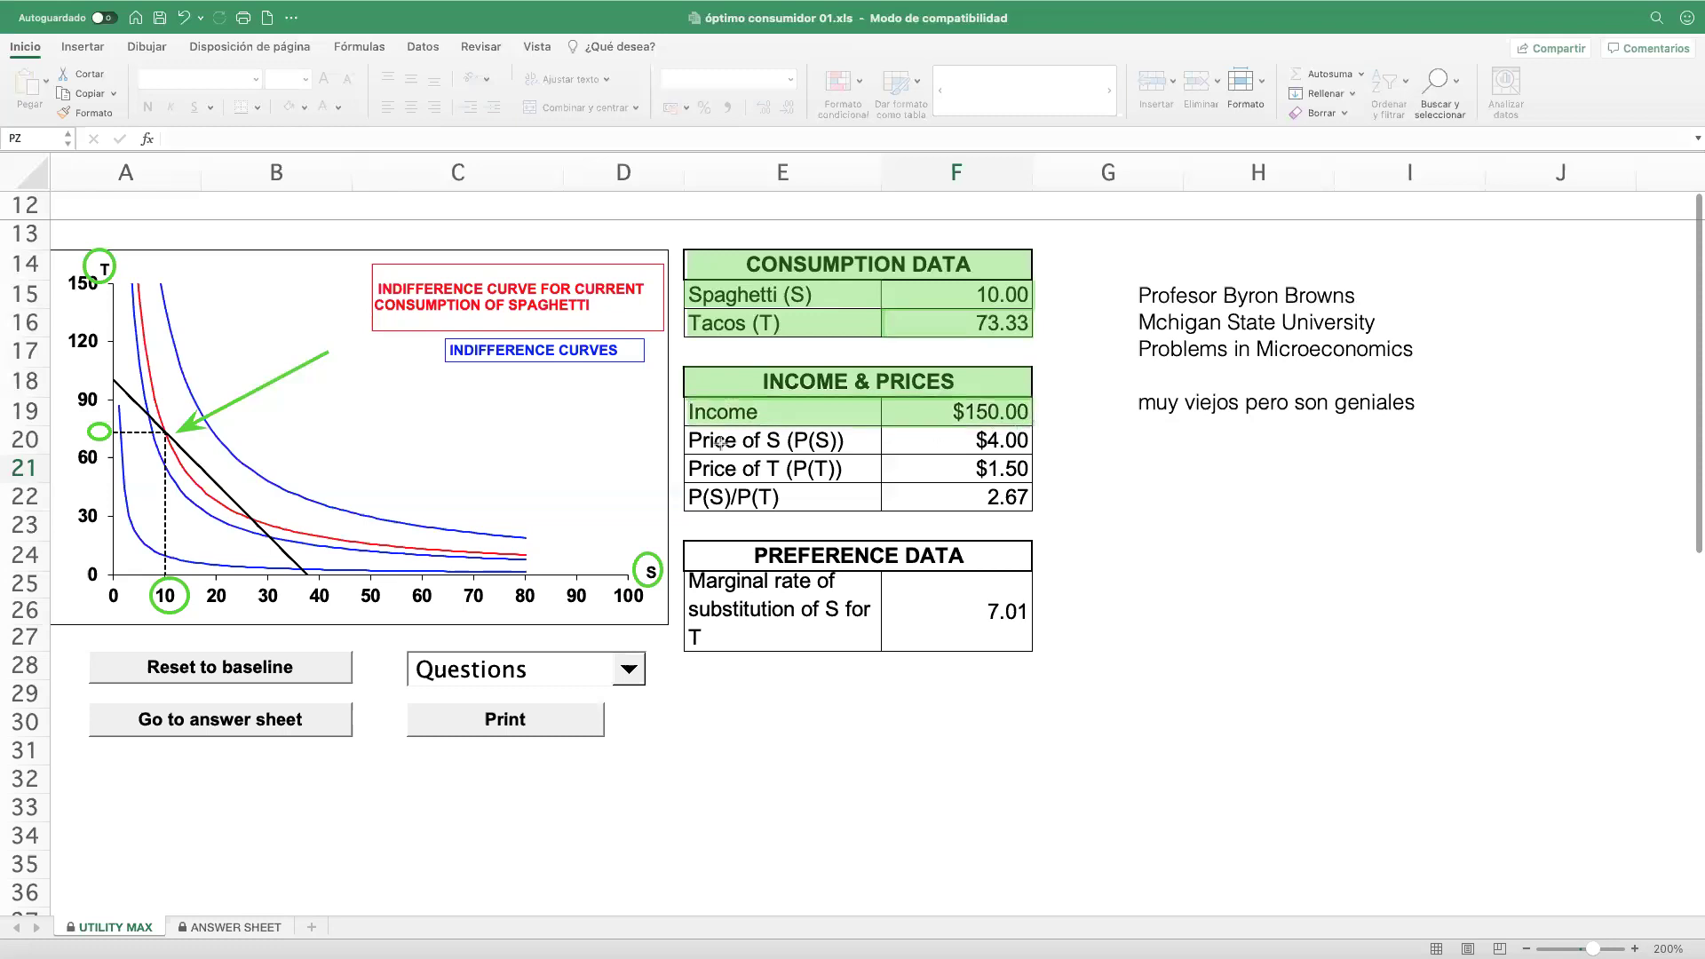
{"action": "left_click_drag", "start_coordinate": [686, 427], "coordinate": [1031, 452]}
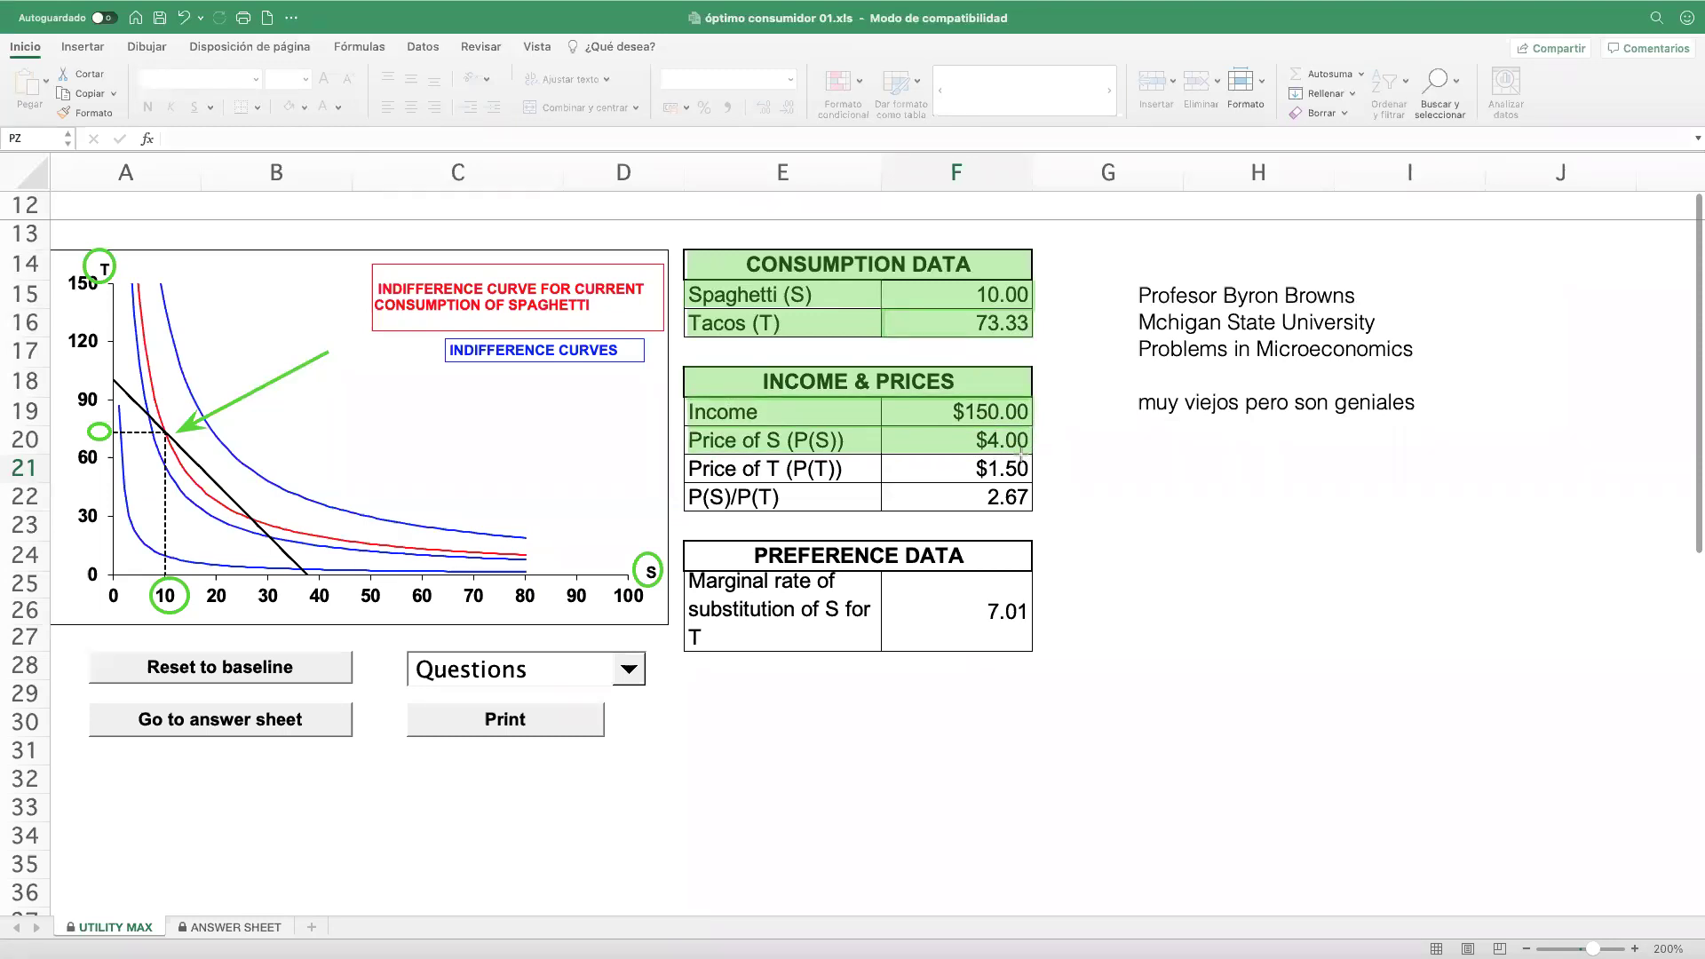
{"action": "mouse_move", "coordinate": [687, 455]}
{"action": "left_mouse_down"}
{"action": "mouse_move", "coordinate": [995, 458]}
{"action": "mouse_move", "coordinate": [1030, 476]}
{"action": "left_mouse_up"}
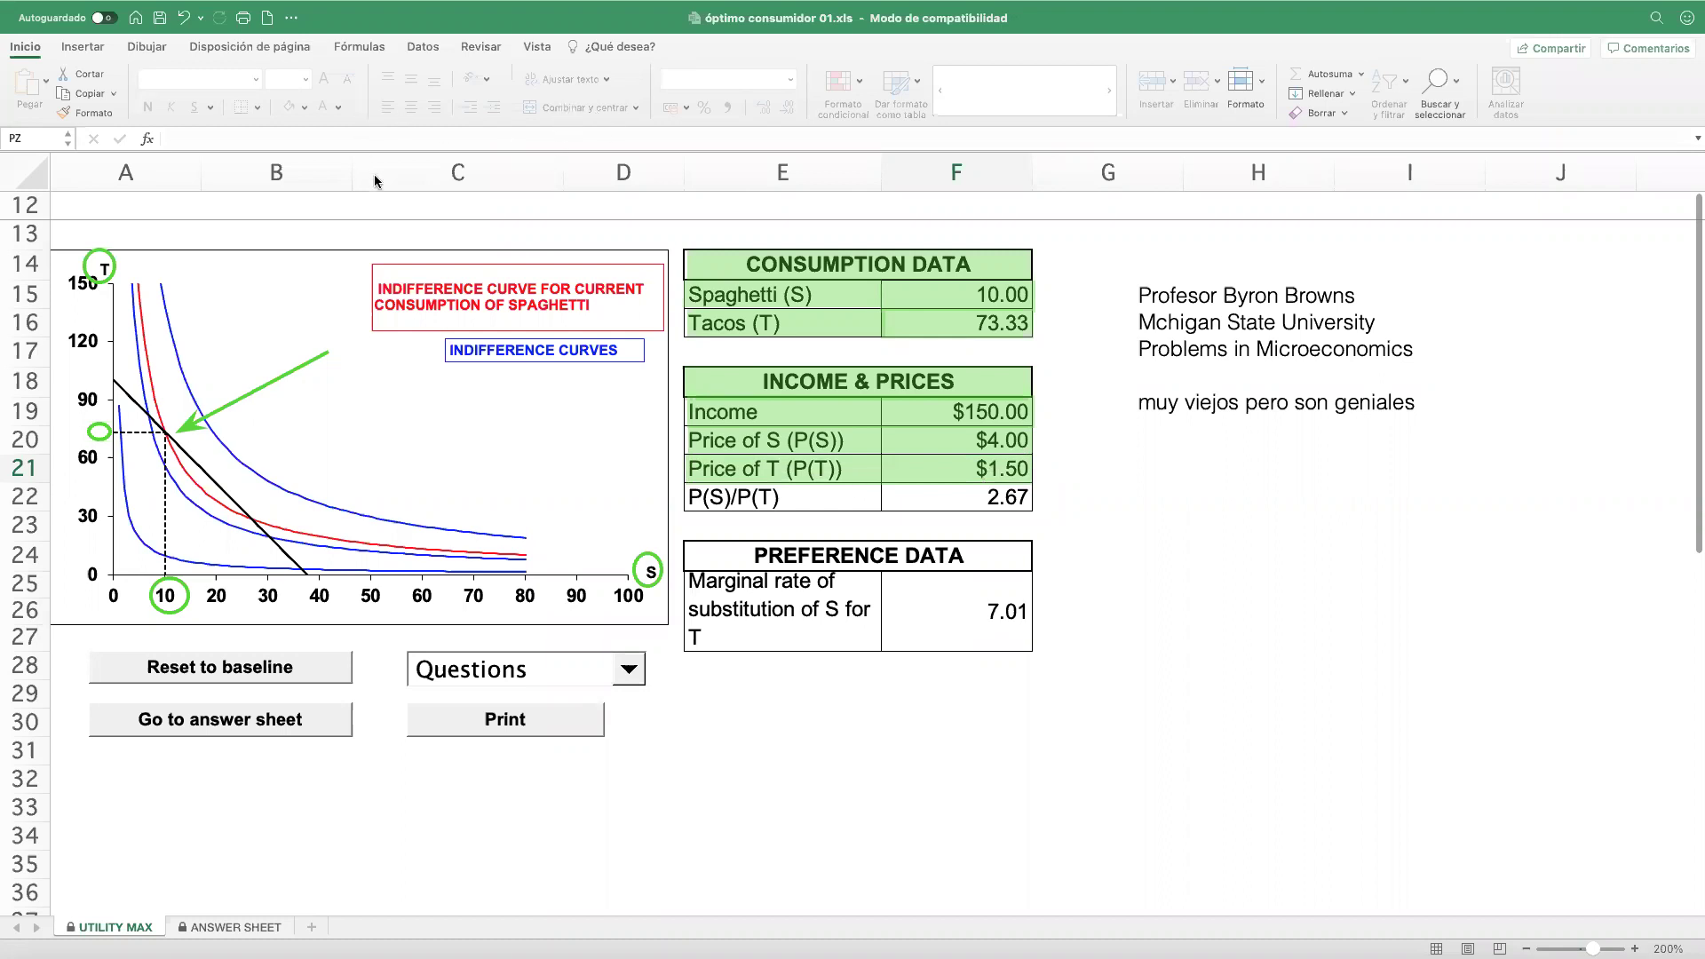
- Highlight the P(S)/P(T) row in red and circle the two prices and their ratio in red
{"action": "left_click_drag", "start_coordinate": [688, 485], "coordinate": [1033, 511]}
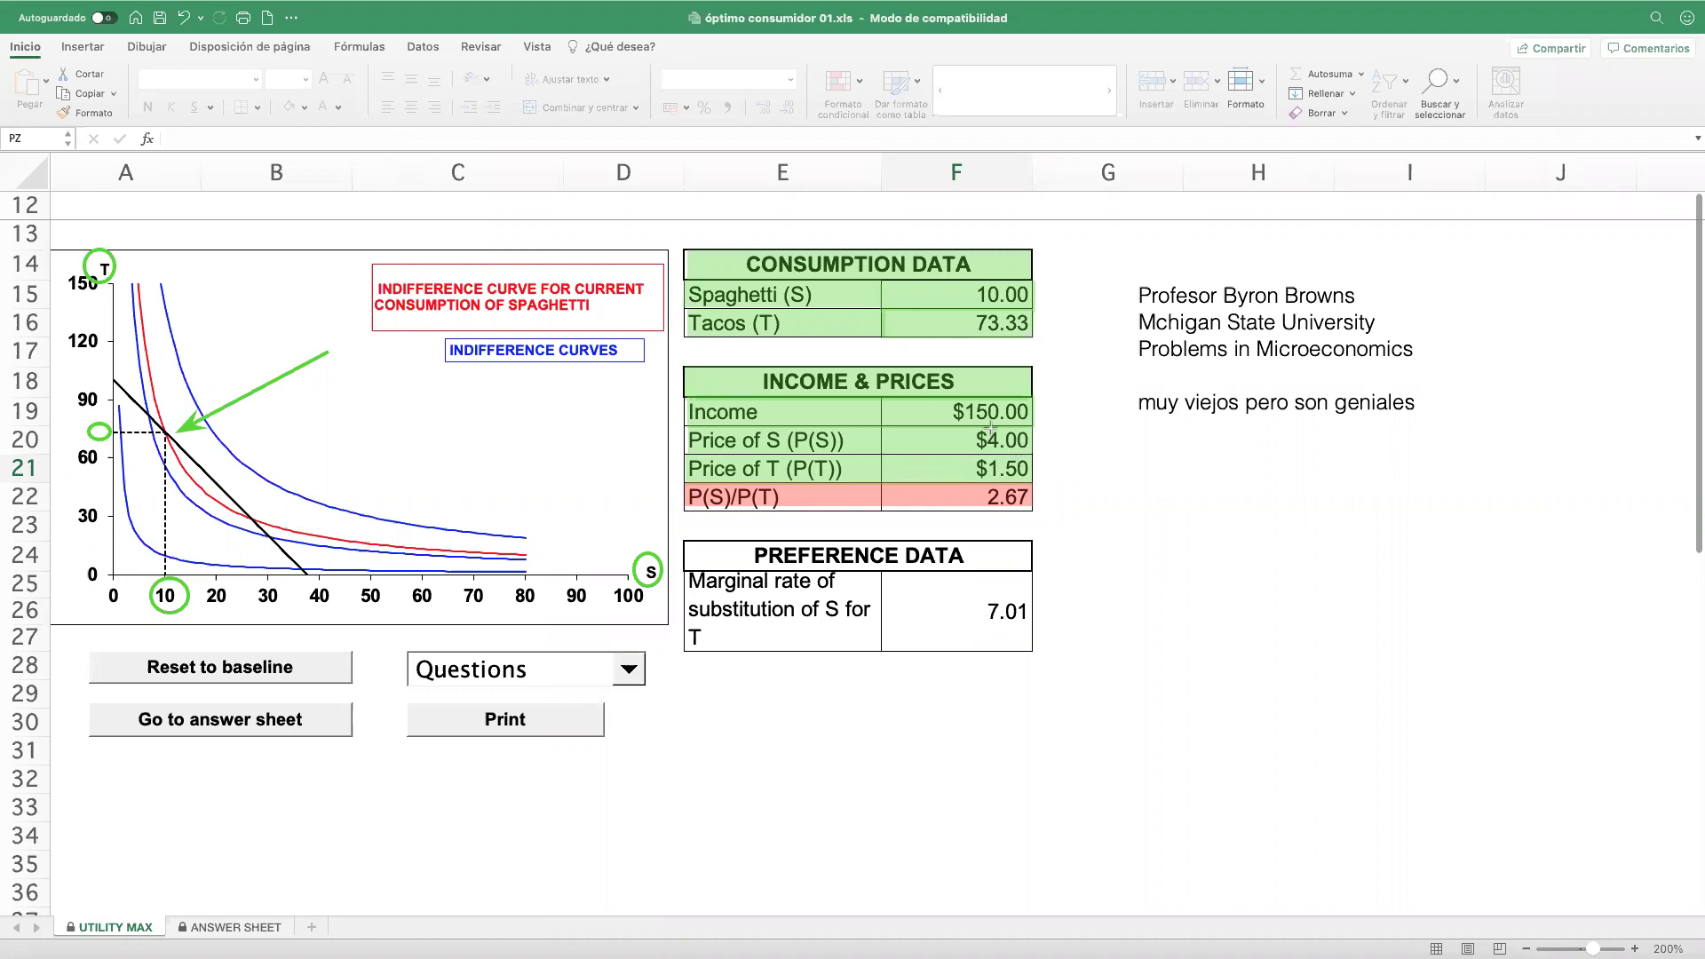
{"action": "mouse_move", "coordinate": [977, 419]}
{"action": "left_mouse_down"}
{"action": "mouse_move", "coordinate": [961, 440]}
{"action": "mouse_move", "coordinate": [1012, 454]}
{"action": "mouse_move", "coordinate": [1041, 428]}
{"action": "mouse_move", "coordinate": [1010, 480]}
{"action": "mouse_move", "coordinate": [1035, 453]}
{"action": "mouse_move", "coordinate": [1043, 479]}
{"action": "mouse_move", "coordinate": [967, 478]}
{"action": "mouse_move", "coordinate": [1025, 495]}
{"action": "mouse_move", "coordinate": [981, 514]}
{"action": "mouse_move", "coordinate": [1044, 488]}
{"action": "left_mouse_up"}
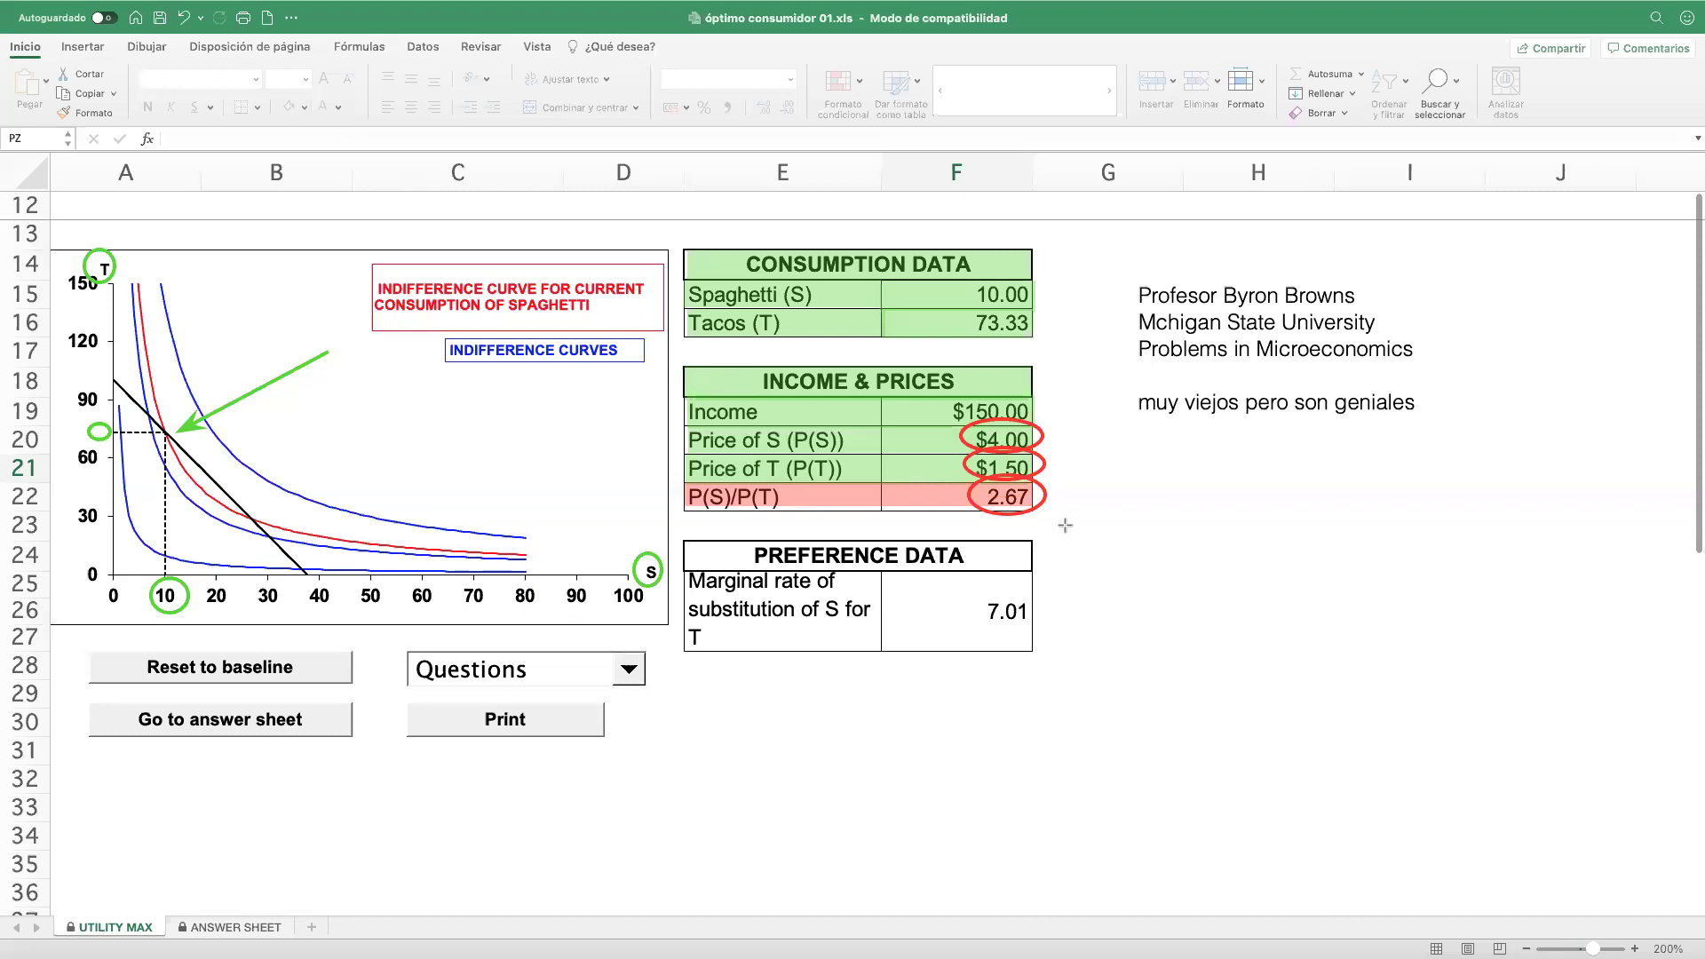
- Draw a red arrow from the circled price ratio to the blank area beside the tables and label it "TOC=2.67"
{"action": "left_click_drag", "start_coordinate": [1044, 500], "coordinate": [1230, 570]}
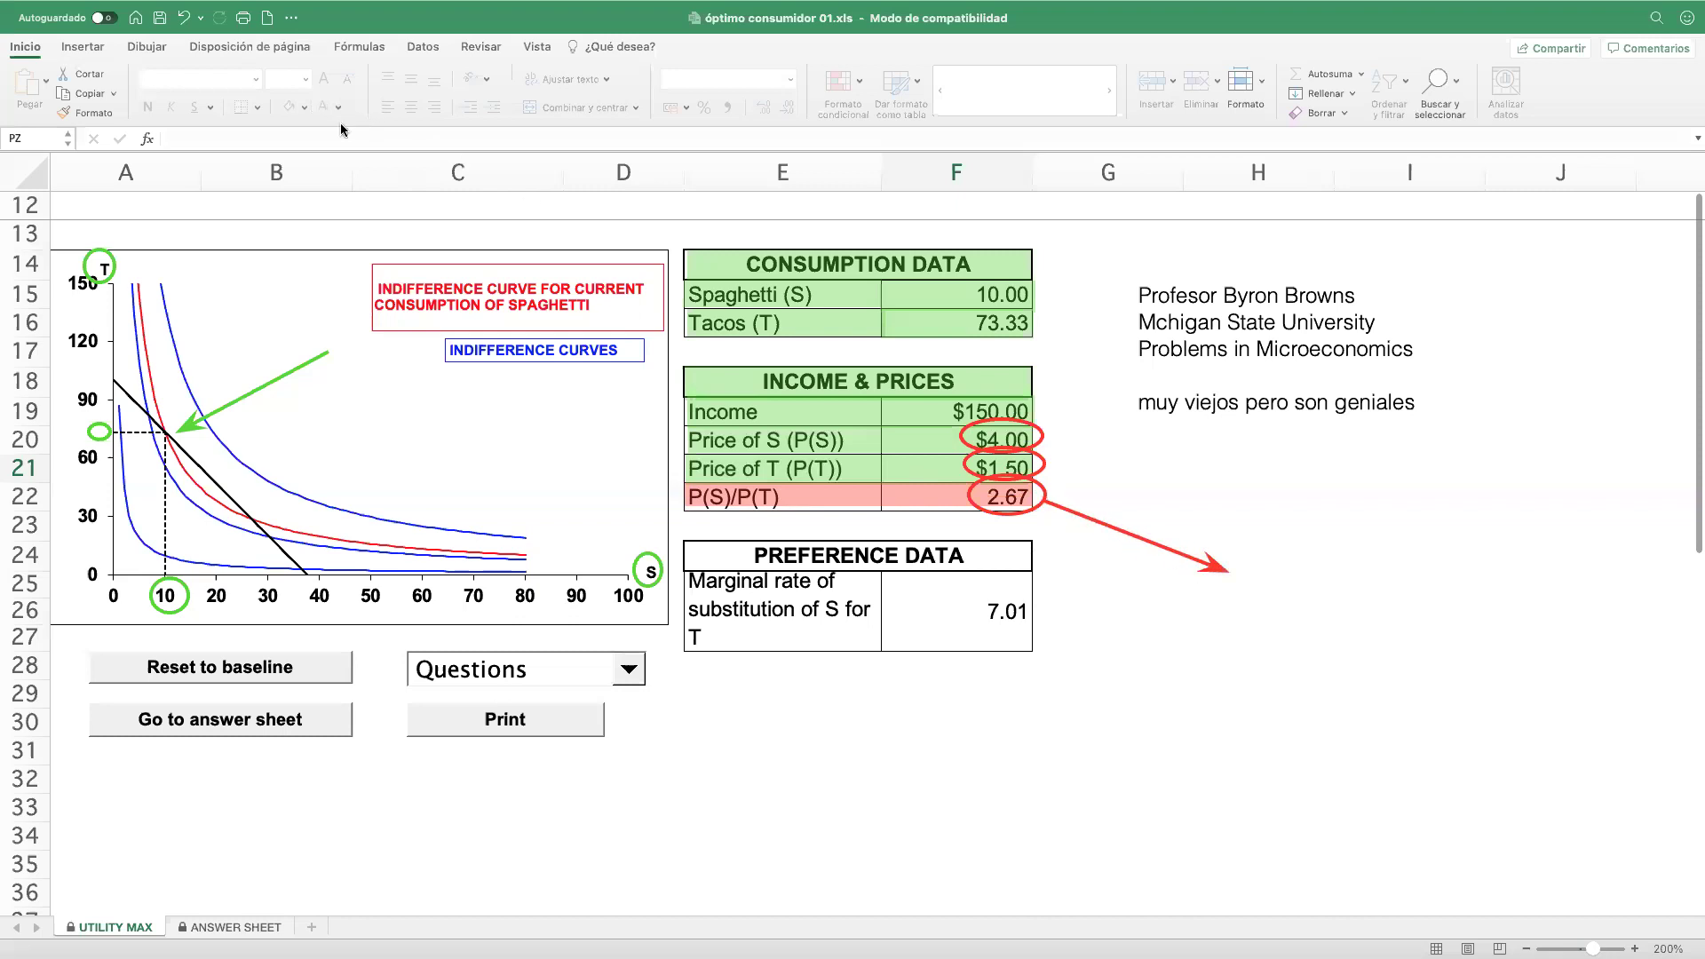
{"action": "left_click", "coordinate": [1239, 565]}
{"action": "type", "text": "TOC=2.67"}
- Frame each of the three data tables with a red rectangle and highlight the entire PREFERENCE DATA table in red
{"action": "left_click_drag", "start_coordinate": [687, 538], "coordinate": [1031, 572]}
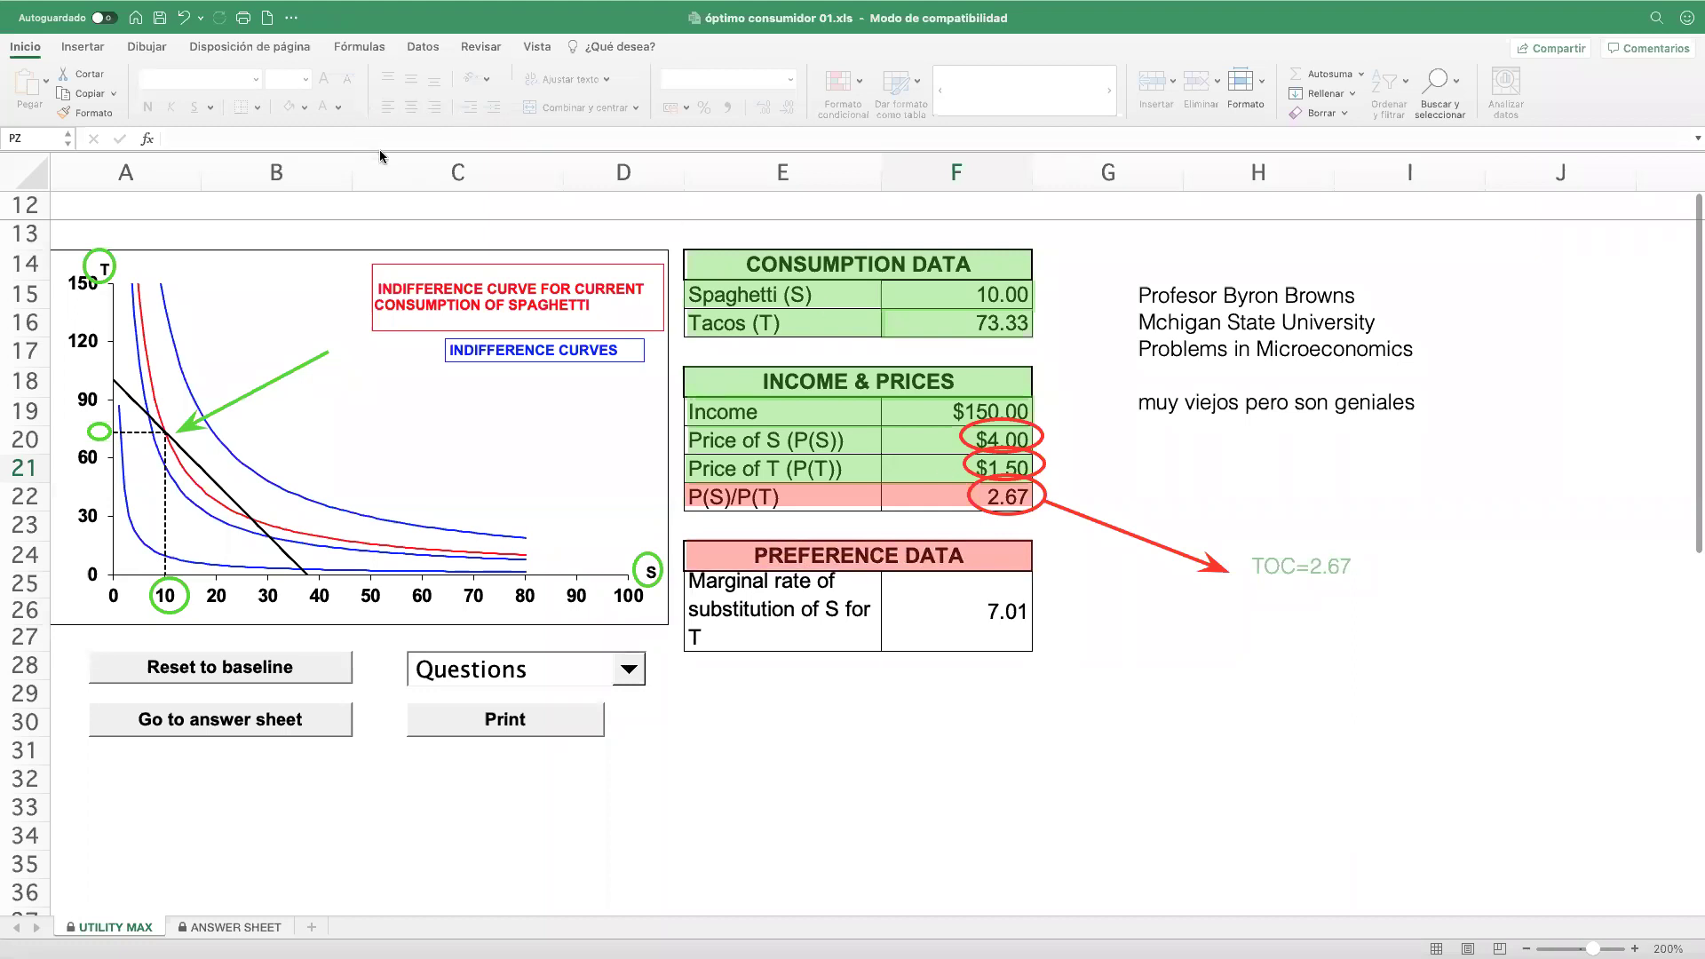
{"action": "mouse_move", "coordinate": [672, 236]}
{"action": "left_mouse_down"}
{"action": "mouse_move", "coordinate": [1021, 301]}
{"action": "mouse_move", "coordinate": [1047, 351]}
{"action": "left_mouse_up"}
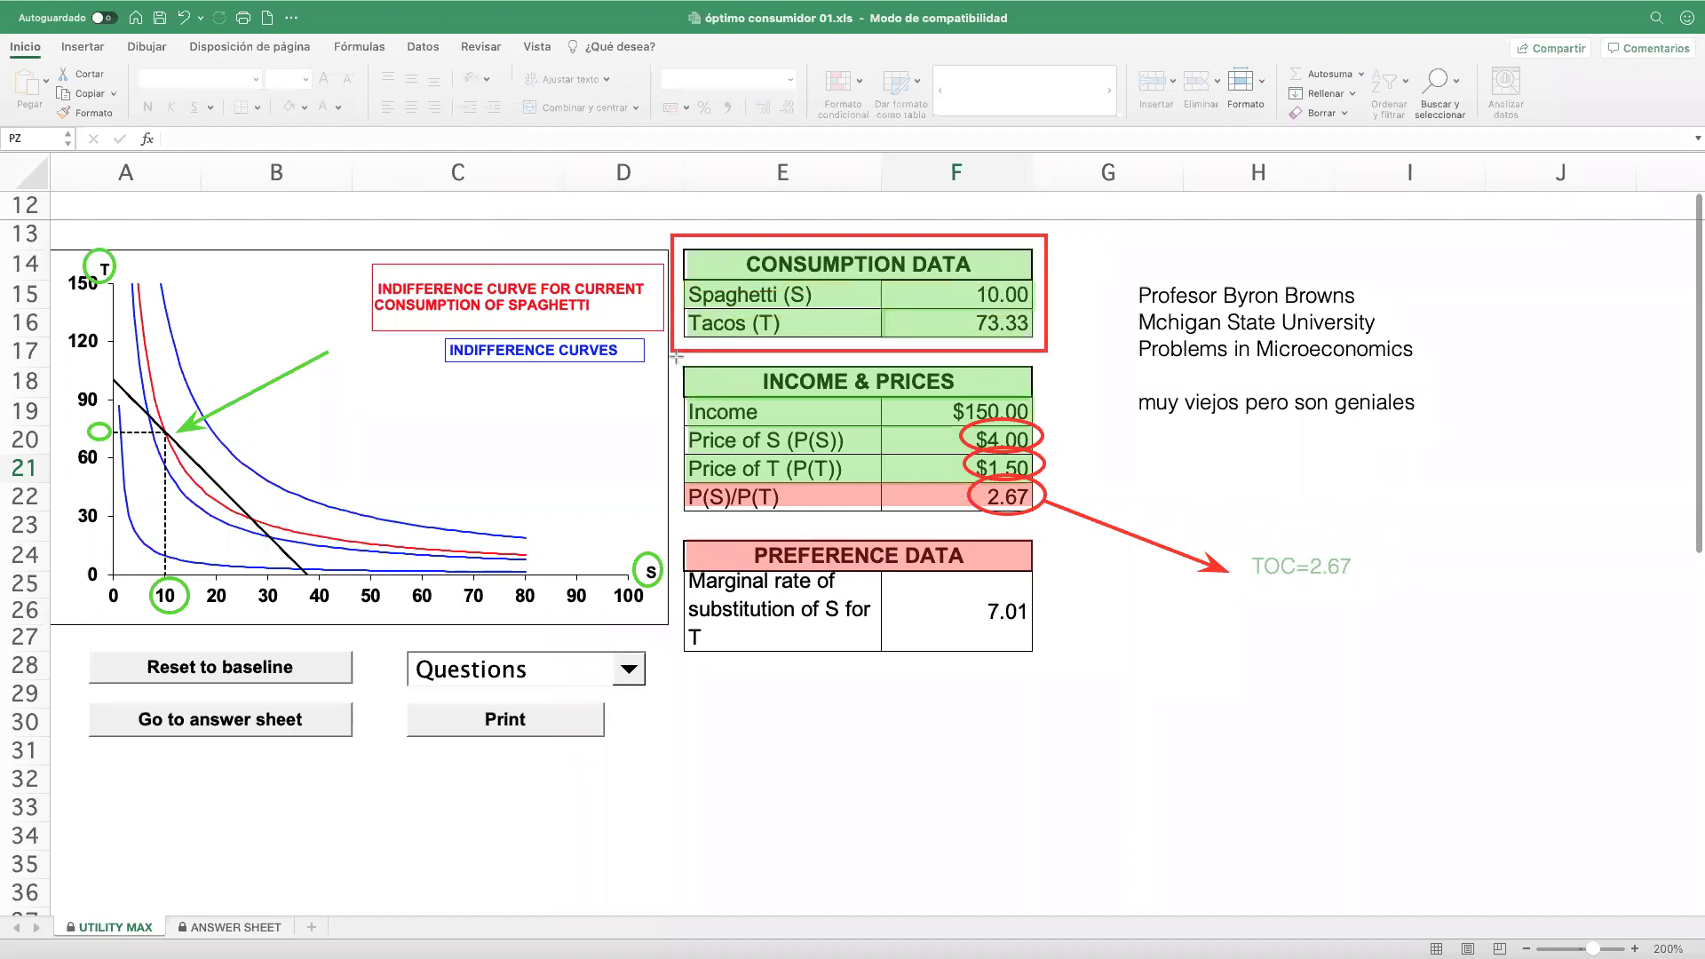
{"action": "mouse_move", "coordinate": [675, 356]}
{"action": "left_mouse_down"}
{"action": "mouse_move", "coordinate": [917, 389]}
{"action": "mouse_move", "coordinate": [1056, 434]}
{"action": "mouse_move", "coordinate": [1064, 517]}
{"action": "left_mouse_up"}
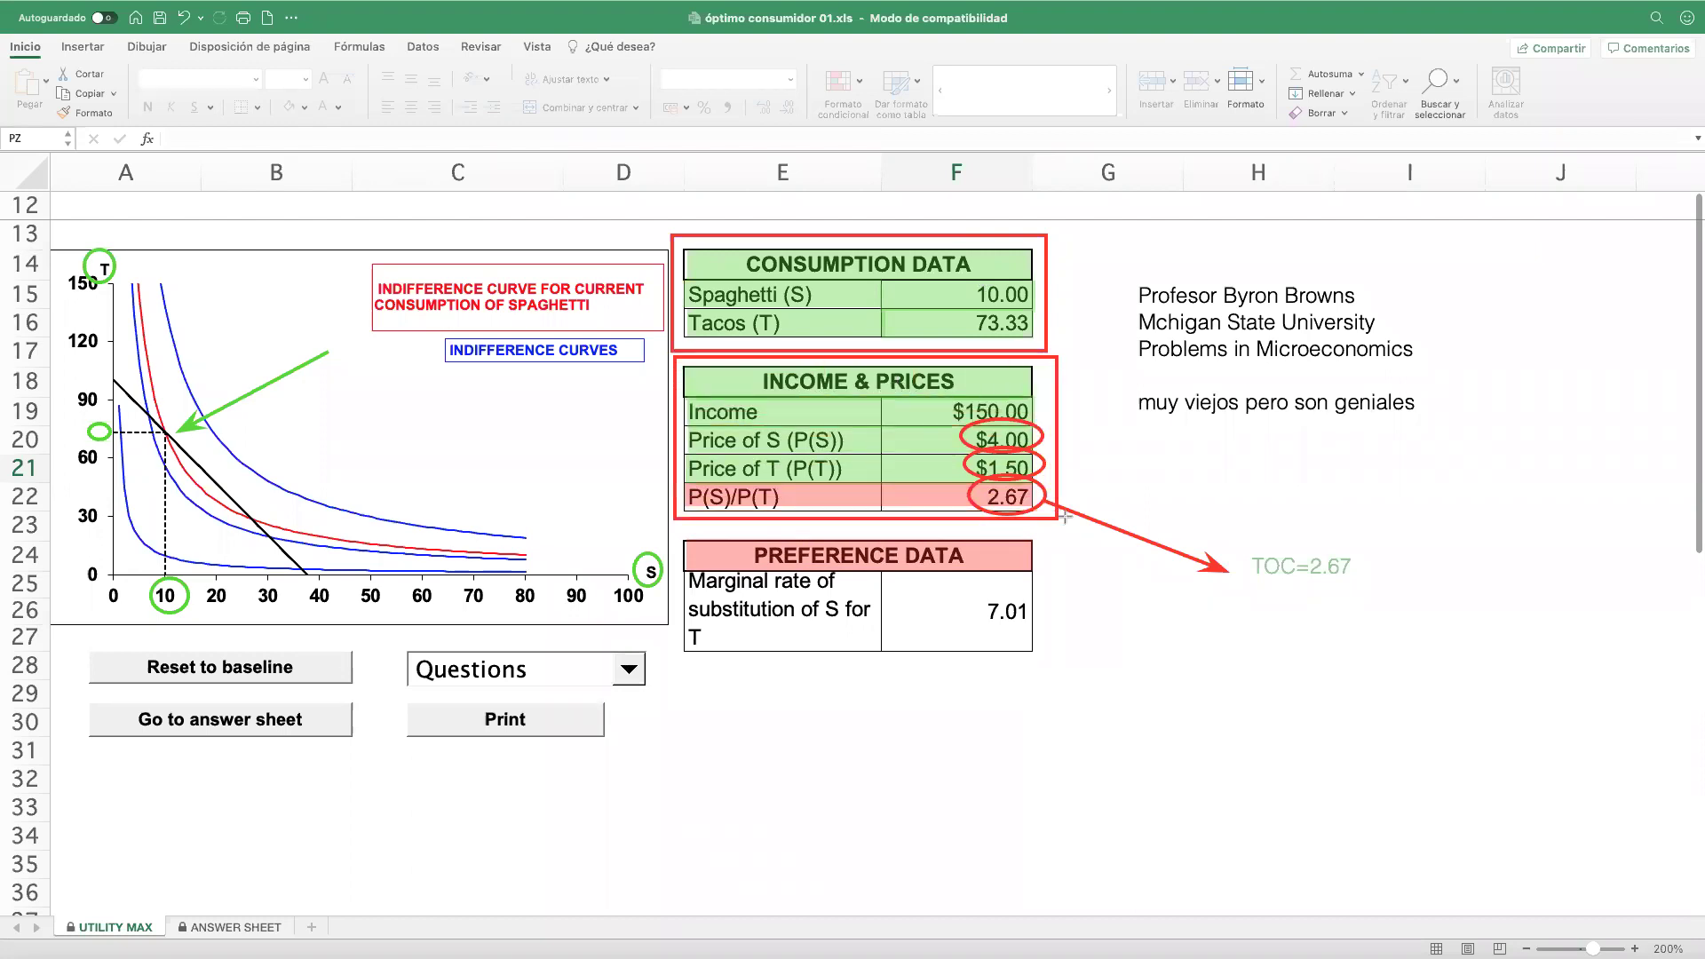
{"action": "mouse_move", "coordinate": [672, 527]}
{"action": "left_mouse_down"}
{"action": "mouse_move", "coordinate": [824, 566]}
{"action": "mouse_move", "coordinate": [1000, 659]}
{"action": "mouse_move", "coordinate": [1062, 669]}
{"action": "left_mouse_up"}
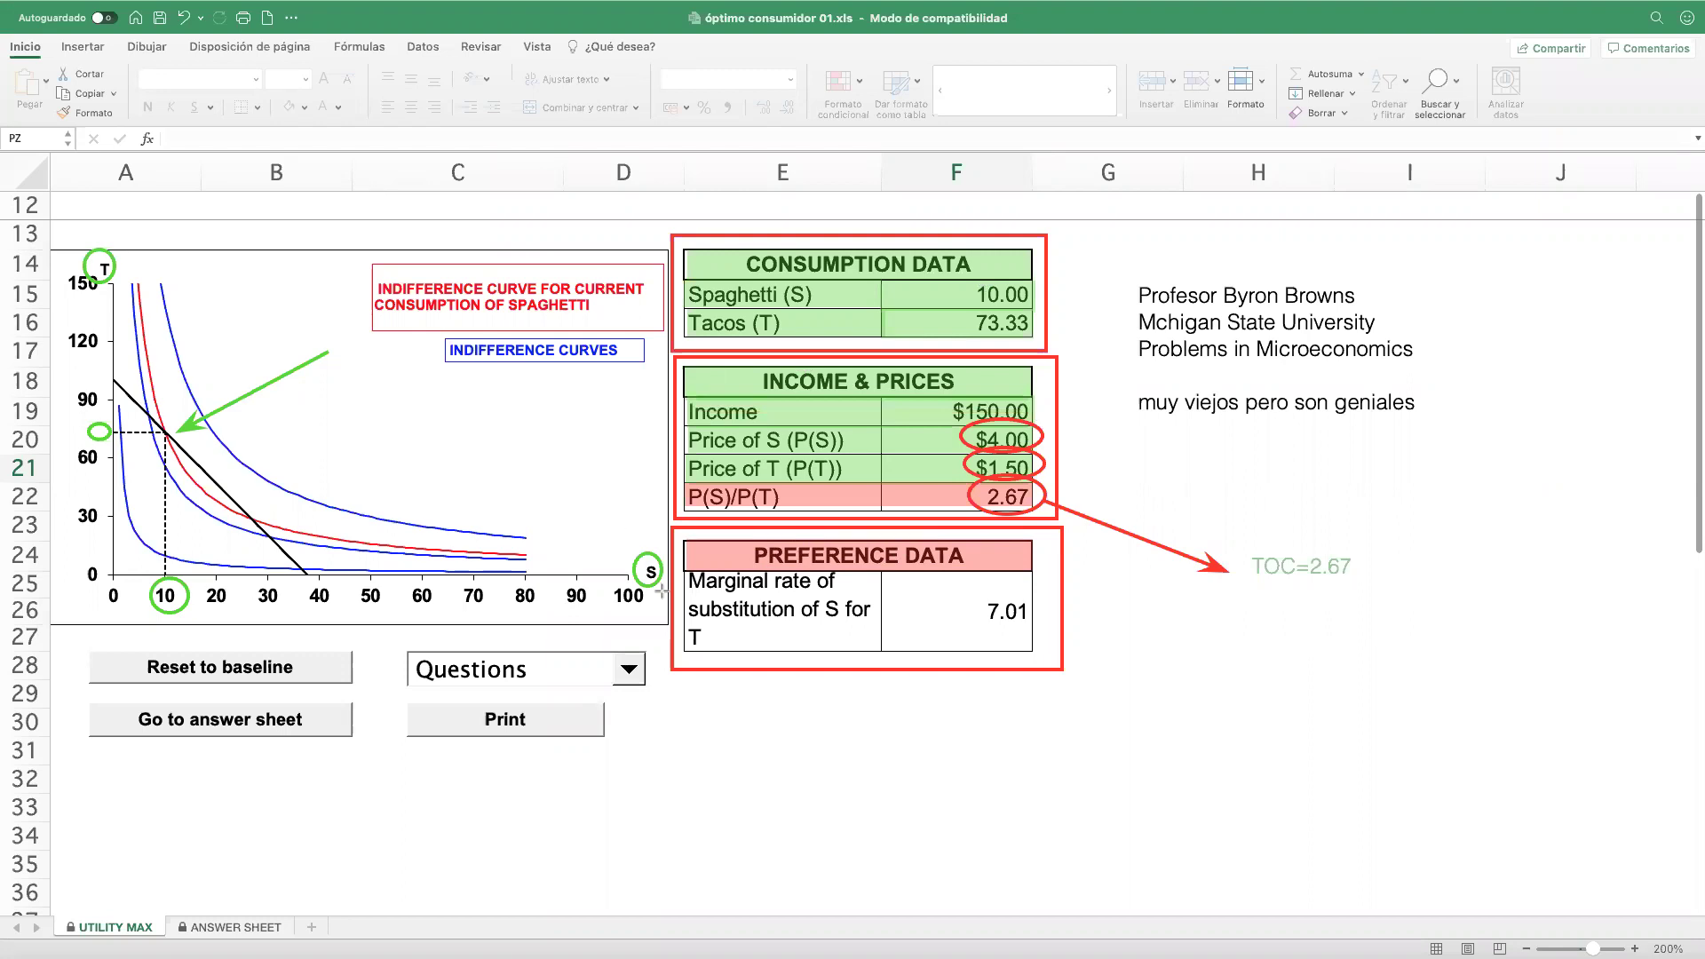
{"action": "left_click_drag", "start_coordinate": [710, 580], "coordinate": [1031, 656]}
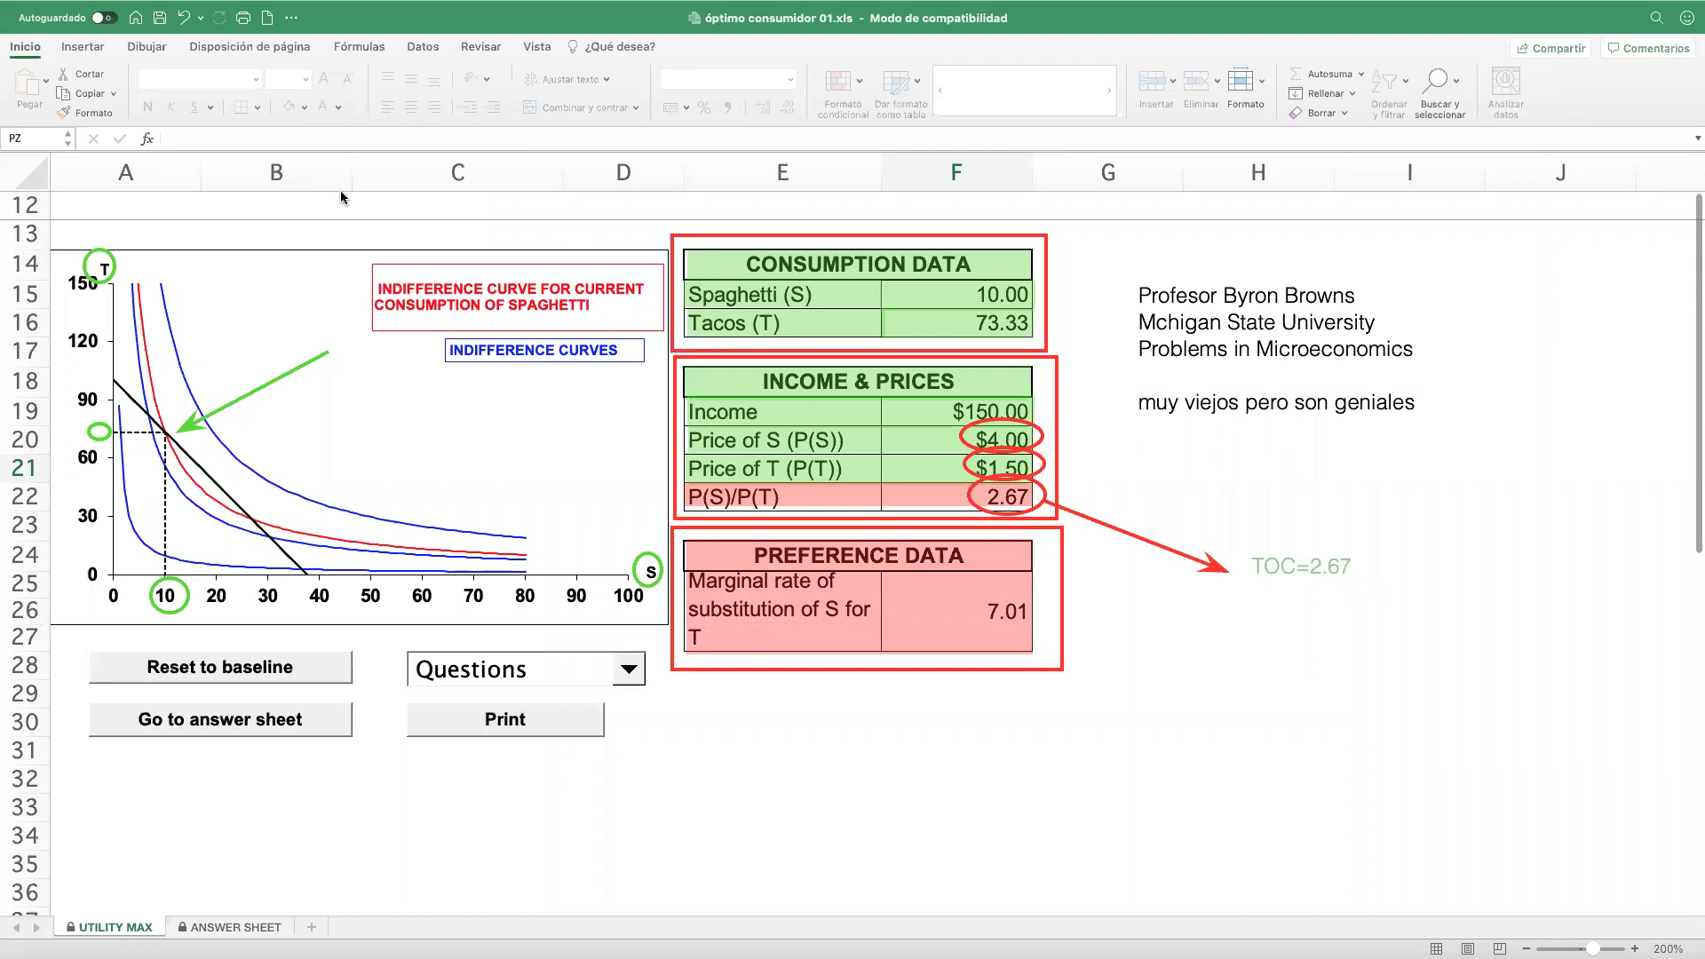
- Draw a red arrow from the marginal rate of substitution value to the area below the TOC label and label it "TSC=7.01"
{"action": "left_click_drag", "start_coordinate": [1046, 613], "coordinate": [1216, 651]}
{"action": "left_click", "coordinate": [1236, 636]}
{"action": "type", "text": "TSC="}
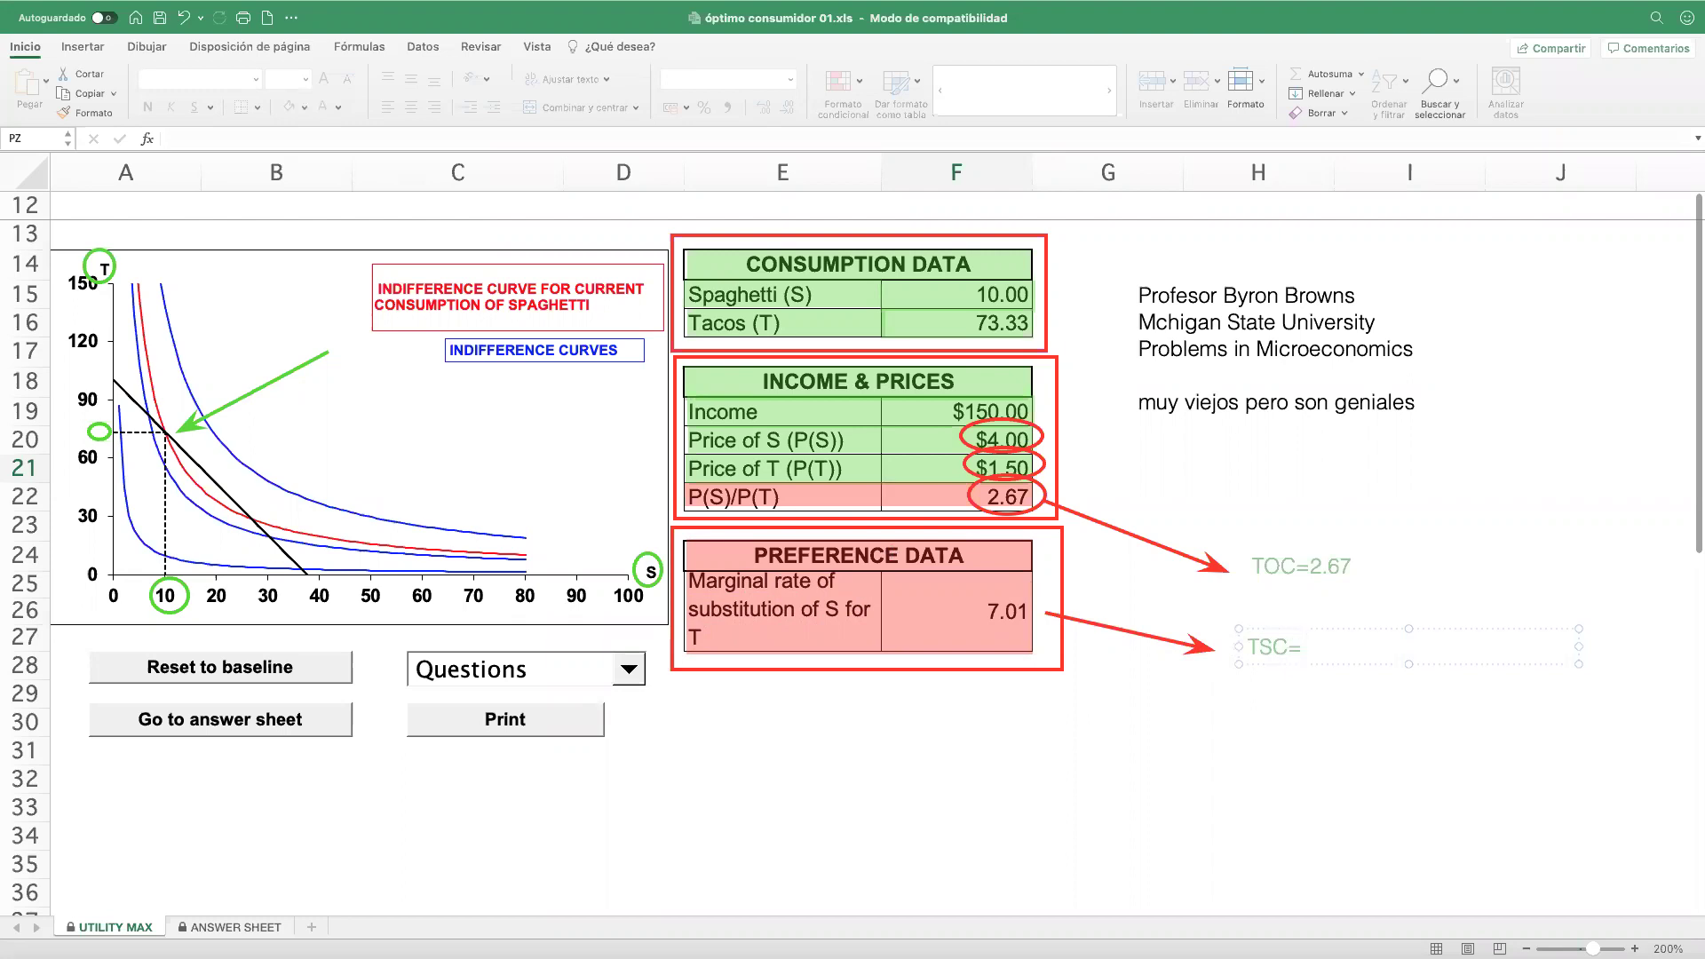
{"action": "type", "text": "7.01"}
- Write "TSC>TOC" below the PREFERENCE DATA table and circle the TSC=7.01 and TOC=2.67 labels in red
{"action": "left_click", "coordinate": [834, 708]}
{"action": "type", "text": "TSC>TOC"}
{"action": "left_click_drag", "start_coordinate": [1211, 603], "coordinate": [1368, 681]}
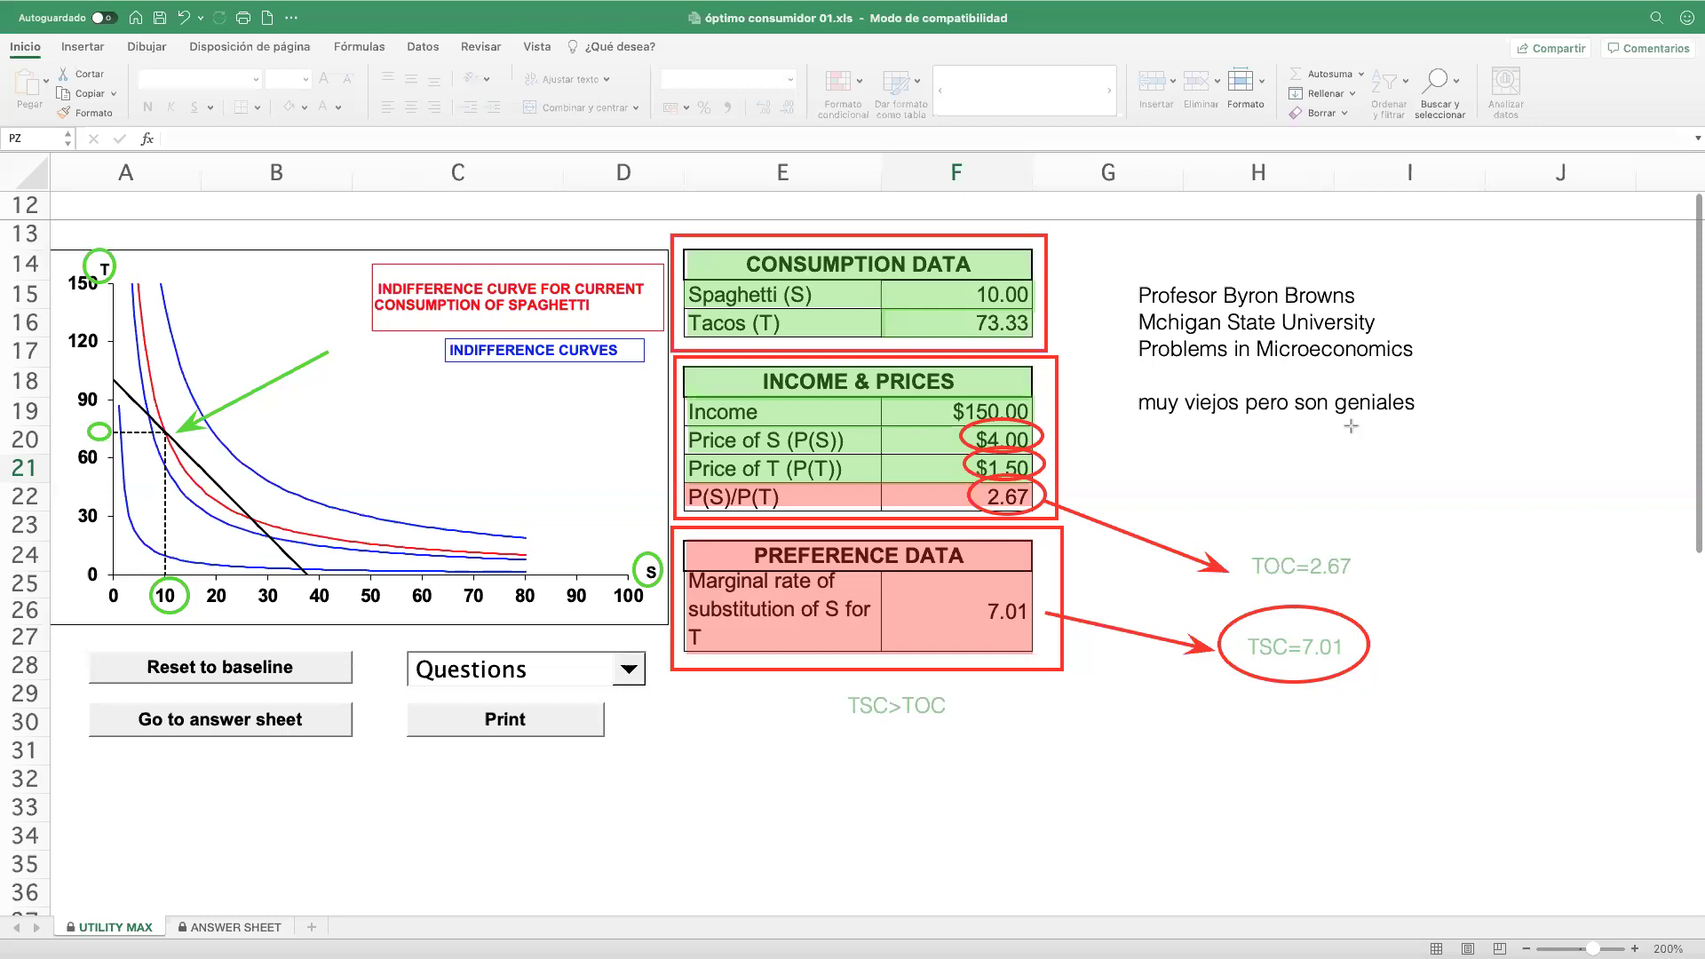
{"action": "left_click_drag", "start_coordinate": [1235, 534], "coordinate": [1386, 598]}
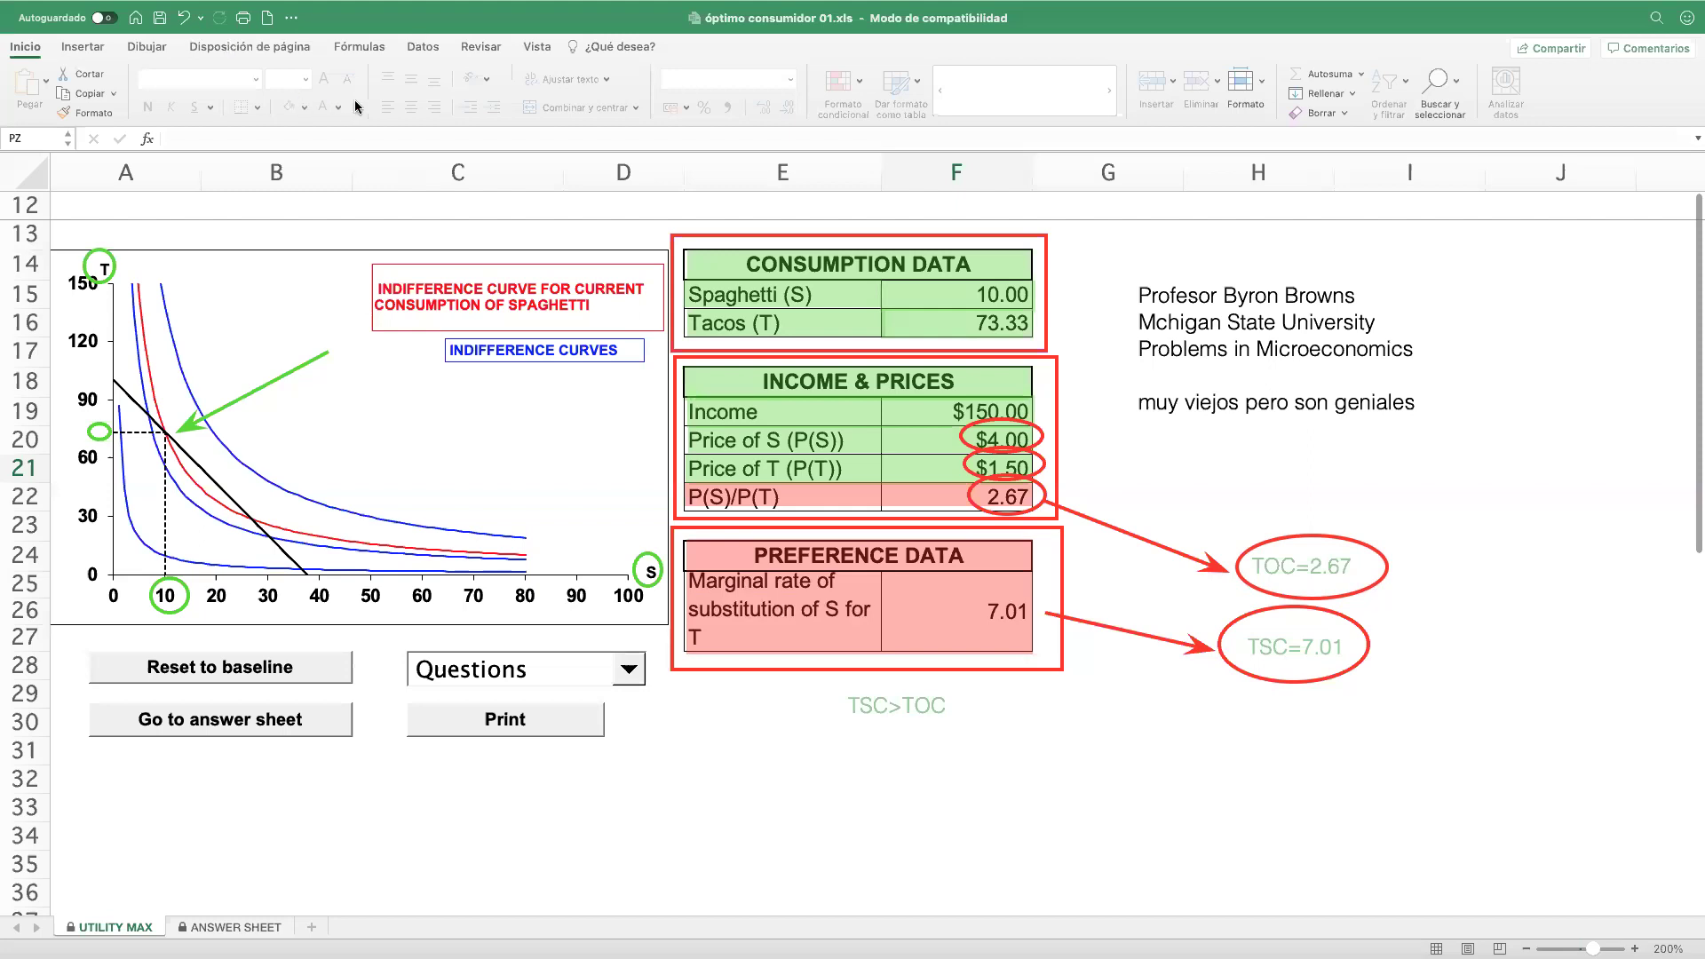
- Draw a red brace beside the circled TOC and TSC labels and write "Qué barato es el S compro más de S y menos de T" next to it
{"action": "mouse_move", "coordinate": [1375, 533]}
{"action": "left_mouse_down"}
{"action": "mouse_move", "coordinate": [1407, 533]}
{"action": "mouse_move", "coordinate": [1417, 593]}
{"action": "mouse_move", "coordinate": [1412, 665]}
{"action": "mouse_move", "coordinate": [1384, 677]}
{"action": "left_mouse_up"}
{"action": "left_click", "coordinate": [1435, 590]}
{"action": "type", "text": "Qué"}
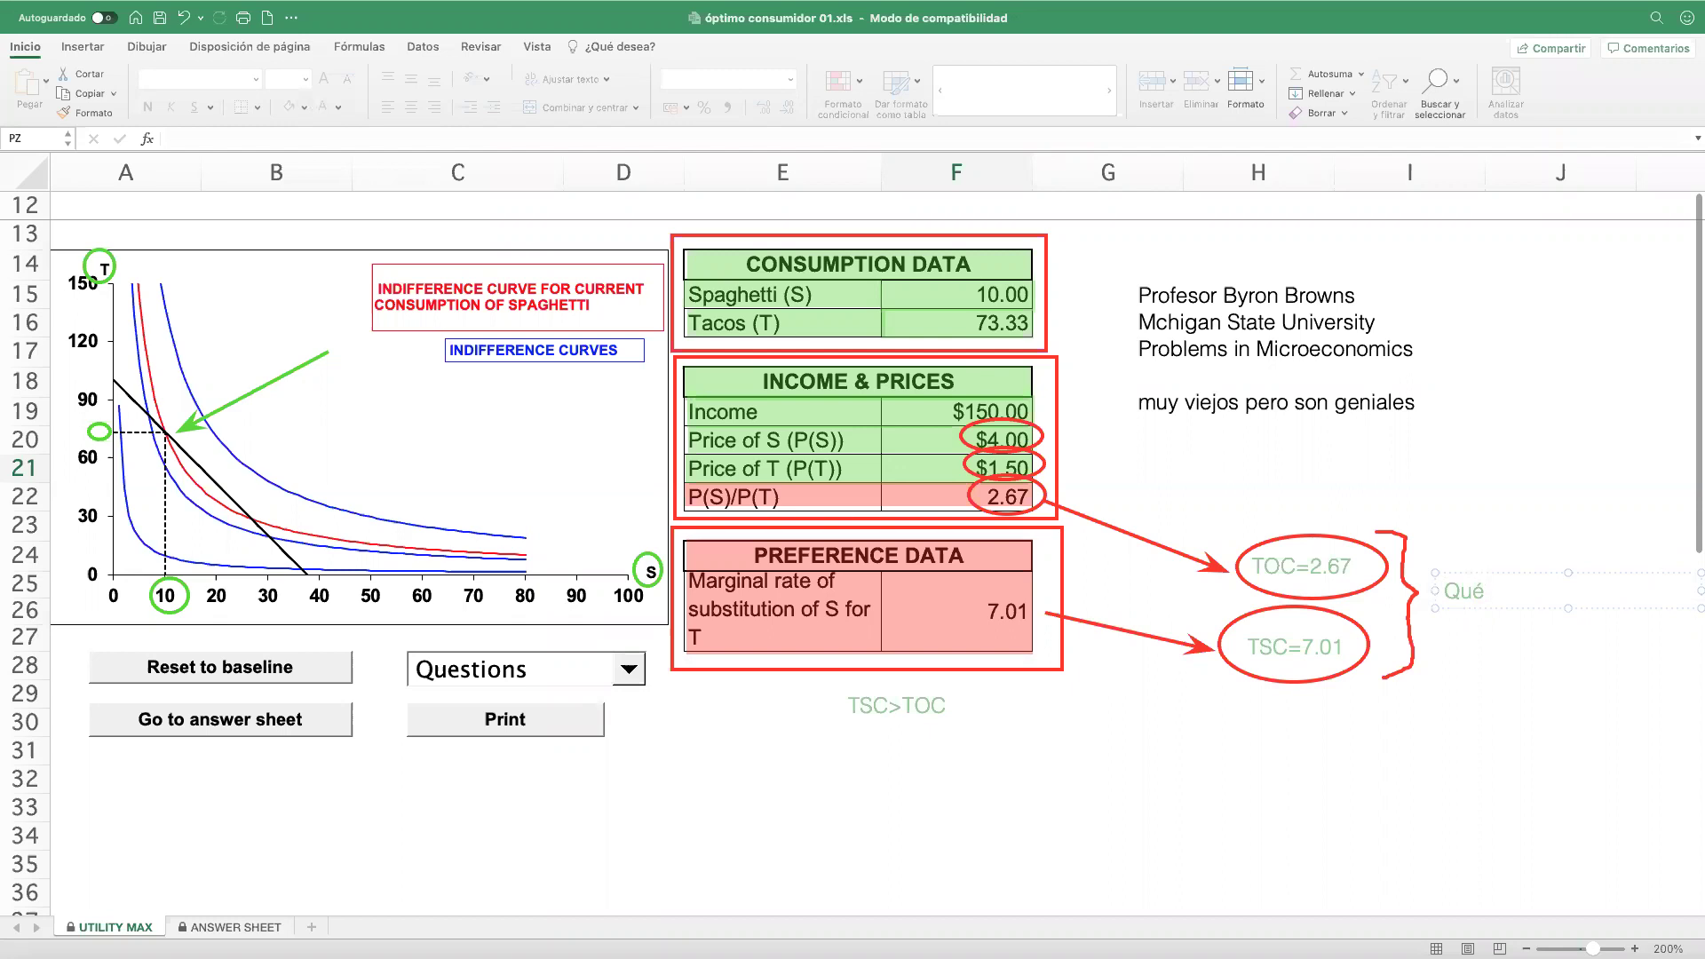
{"action": "type", "text": "barato es el S"}
{"action": "key", "text": "Return"}
{"action": "type", "text": "compro "}
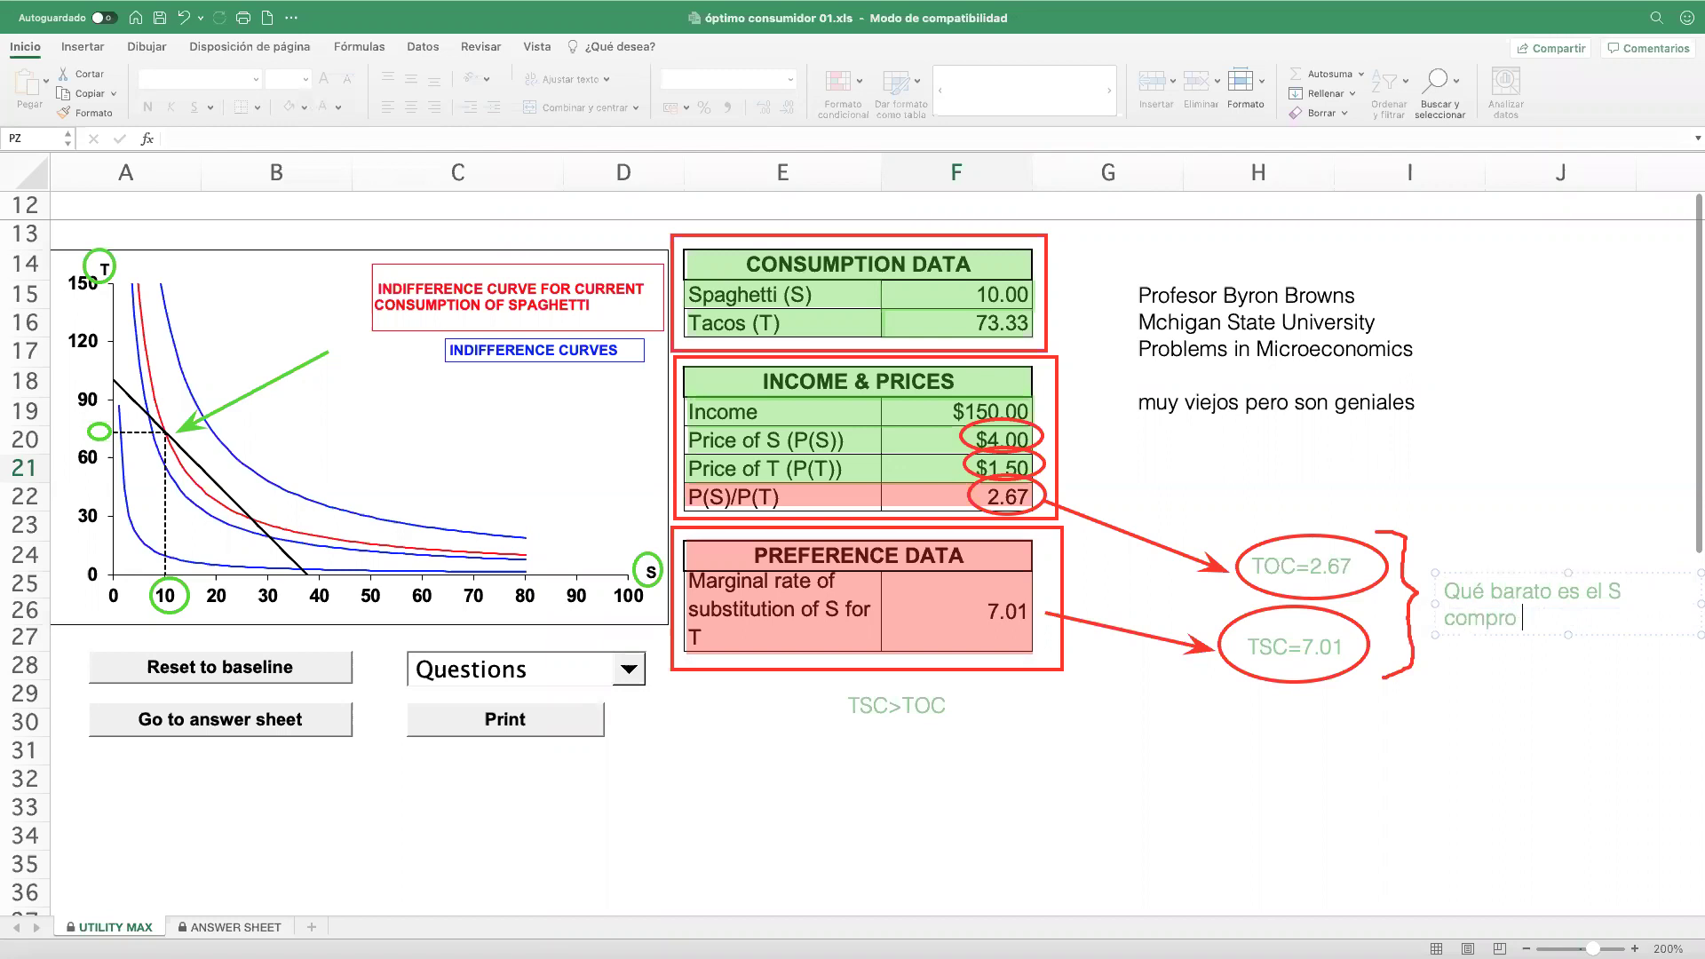
{"action": "type", "text": "más de "}
{"action": "type", "text": "S "}
{"action": "type", "text": "y menops d"}
{"action": "key", "text": "BackSpace"}
{"action": "key", "text": "BackSpace"}
{"action": "key", "text": "BackSpace"}
{"action": "key", "text": "BackSpace"}
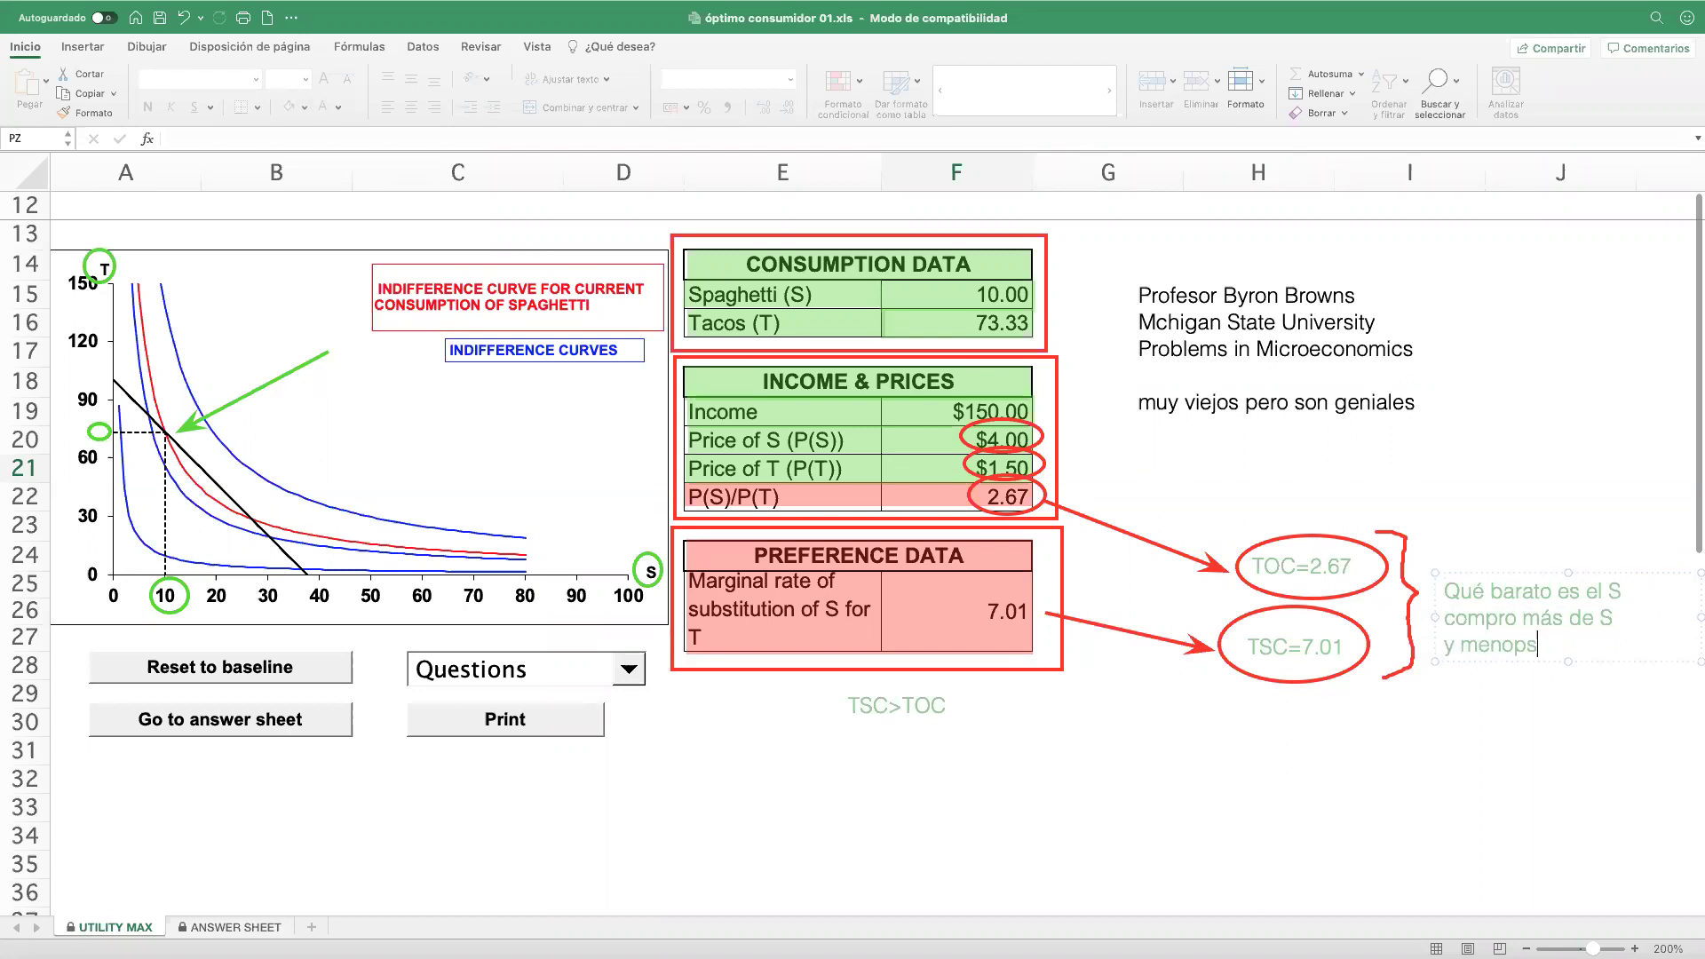
{"action": "type", "text": "s de T"}
{"action": "left_click", "coordinate": [1416, 788]}
- Mark the current bundle on the graph with a red dot and an arrow down the budget line, and set Spaghetti (S) to 12
{"action": "left_click", "coordinate": [165, 432]}
{"action": "left_click_drag", "start_coordinate": [182, 436], "coordinate": [255, 506]}
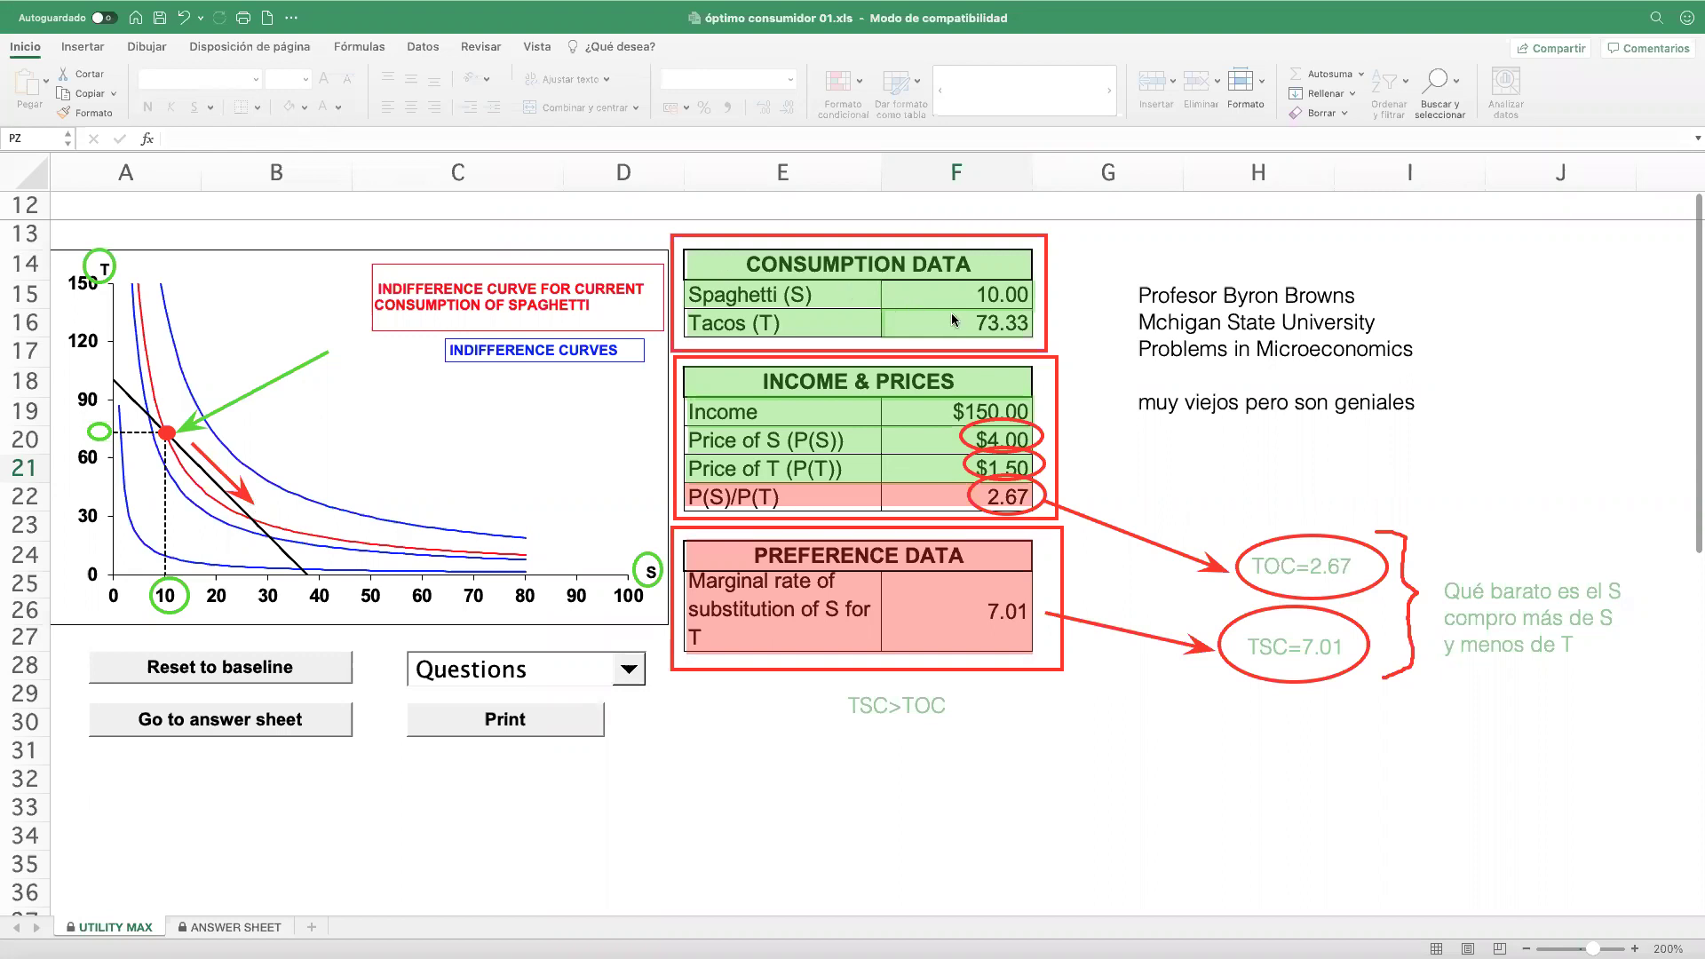
{"action": "left_click", "coordinate": [965, 290]}
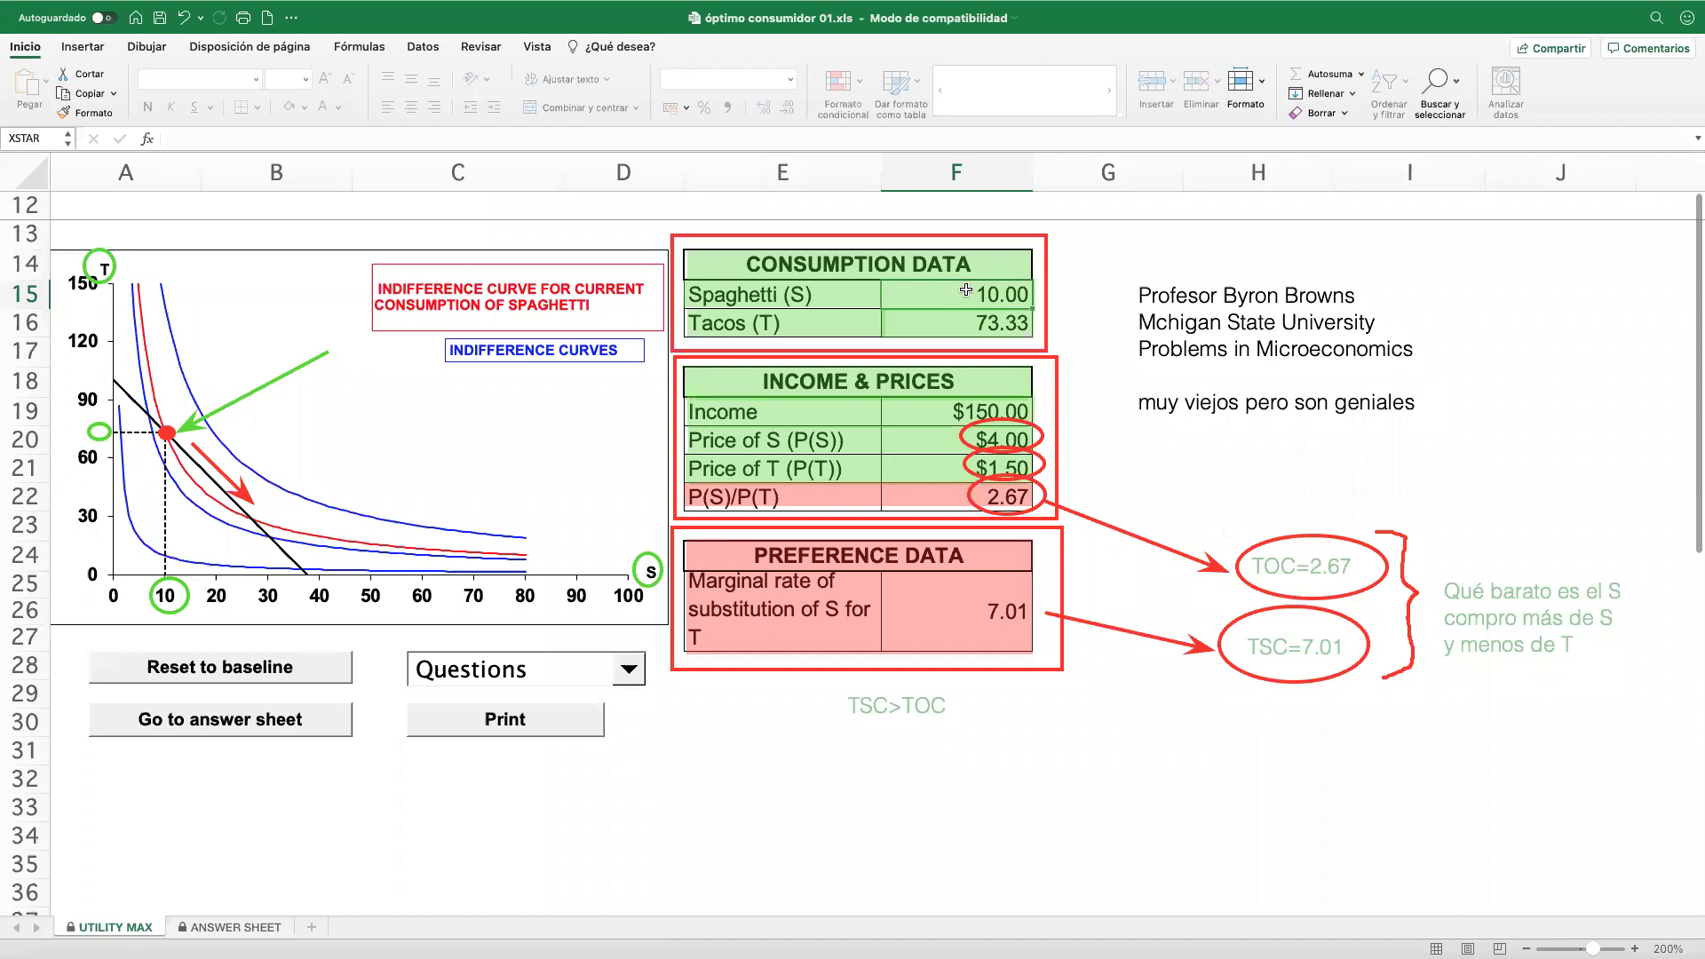
{"action": "type", "text": "12"}
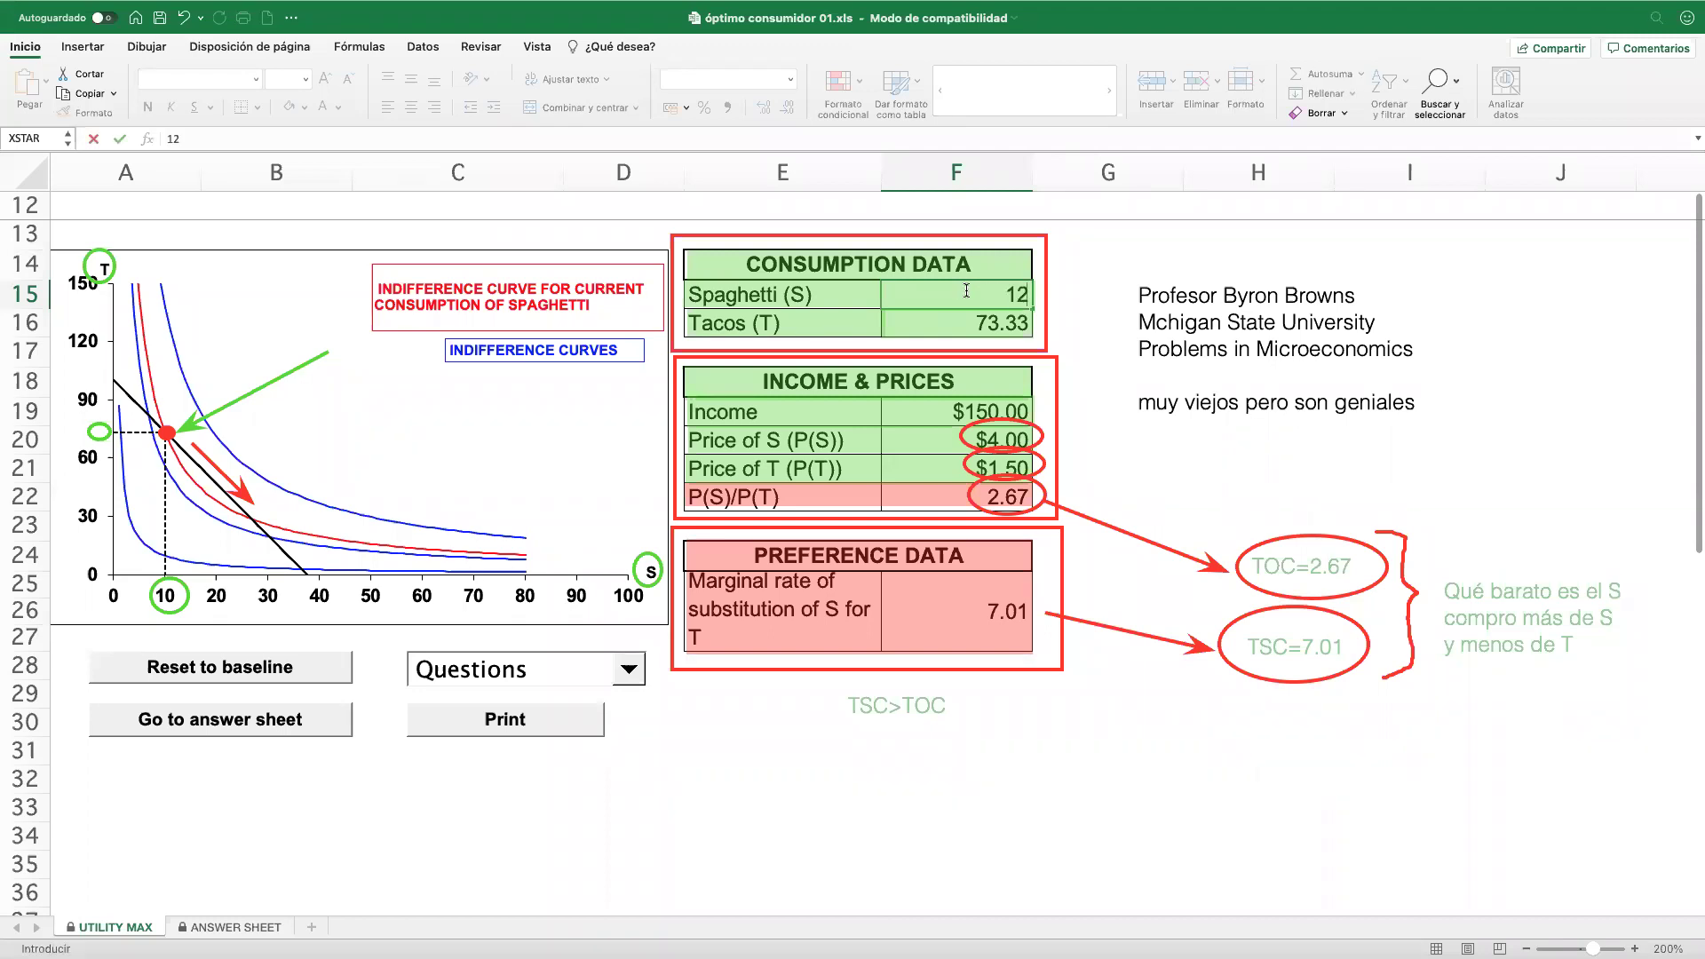
{"action": "key", "text": "Return"}
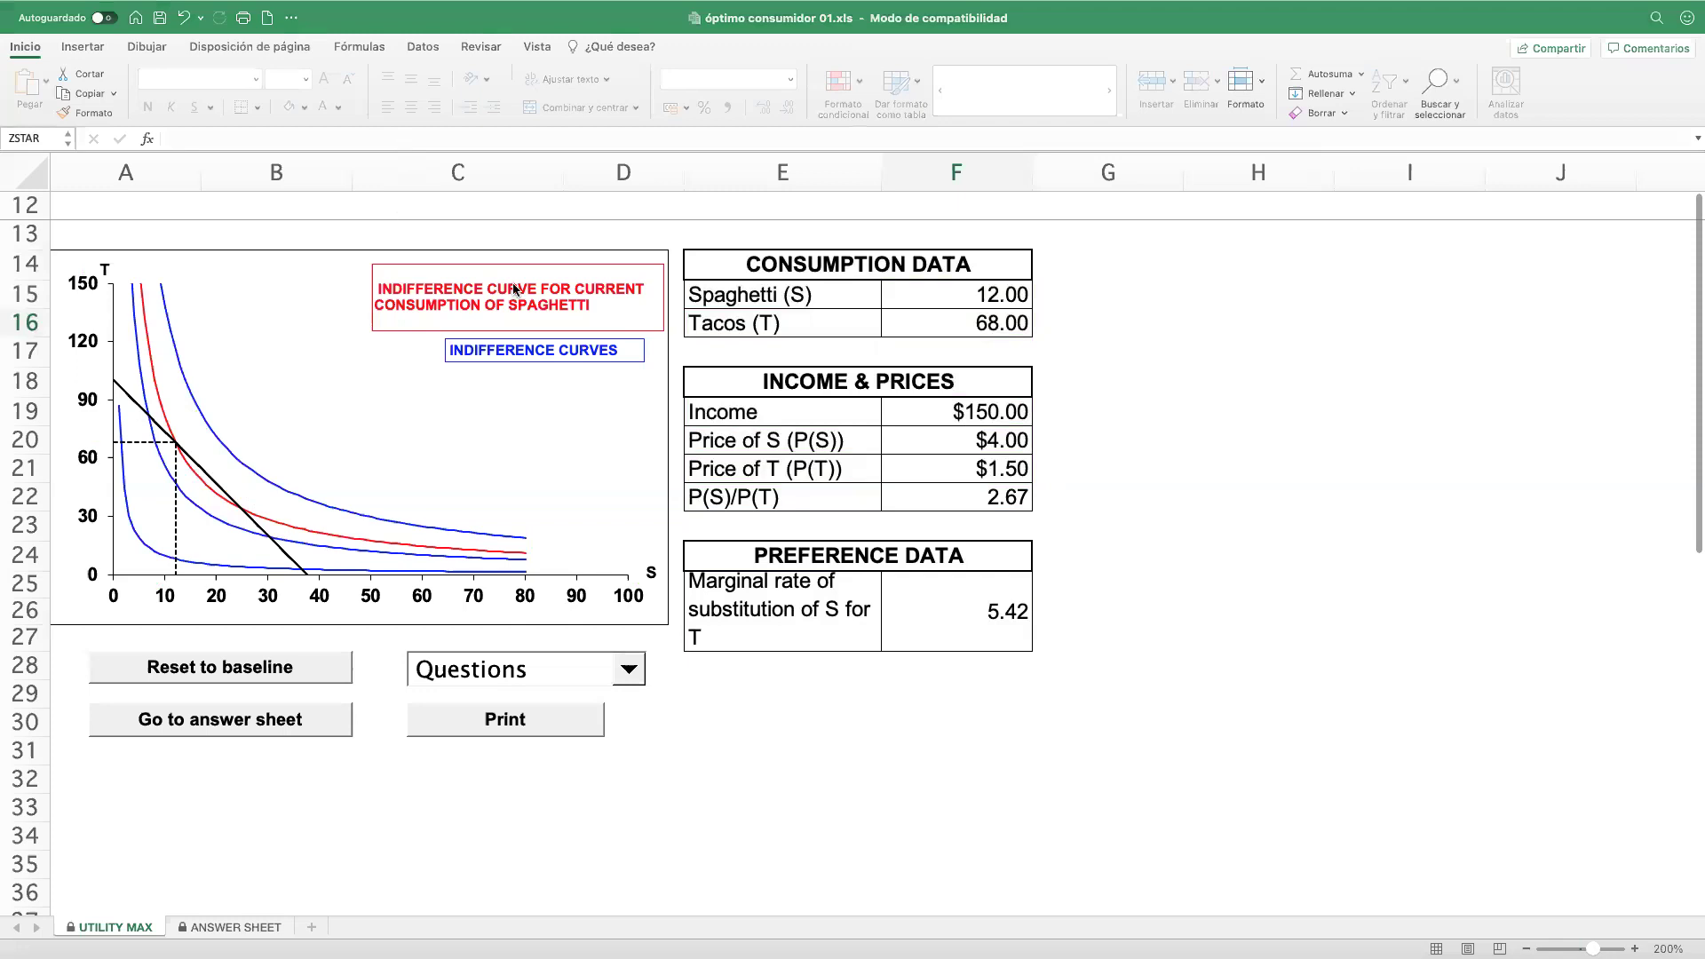
- Highlight the P(S)/P(T) and marginal rate of substitution values in red, connect them with a curve and label it "TSC=TOC"
{"action": "left_click_drag", "start_coordinate": [968, 504], "coordinate": [1031, 508]}
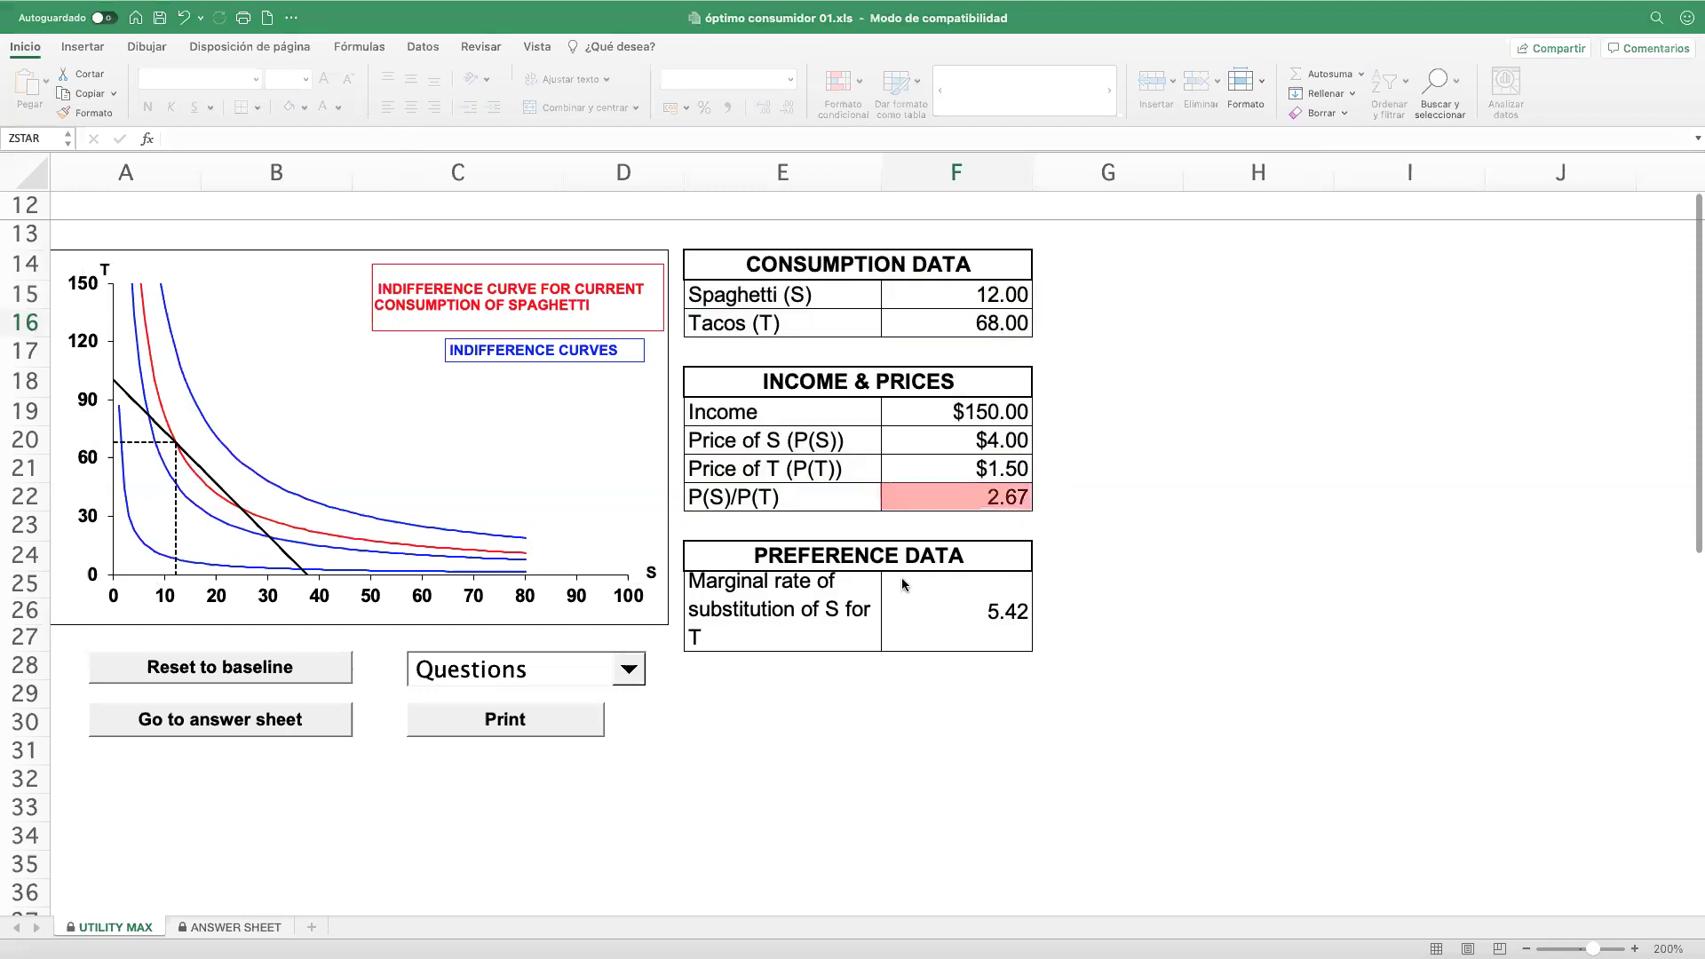
{"action": "mouse_move", "coordinate": [887, 574]}
{"action": "left_mouse_down"}
{"action": "mouse_move", "coordinate": [1001, 613]}
{"action": "mouse_move", "coordinate": [1034, 652]}
{"action": "left_mouse_up"}
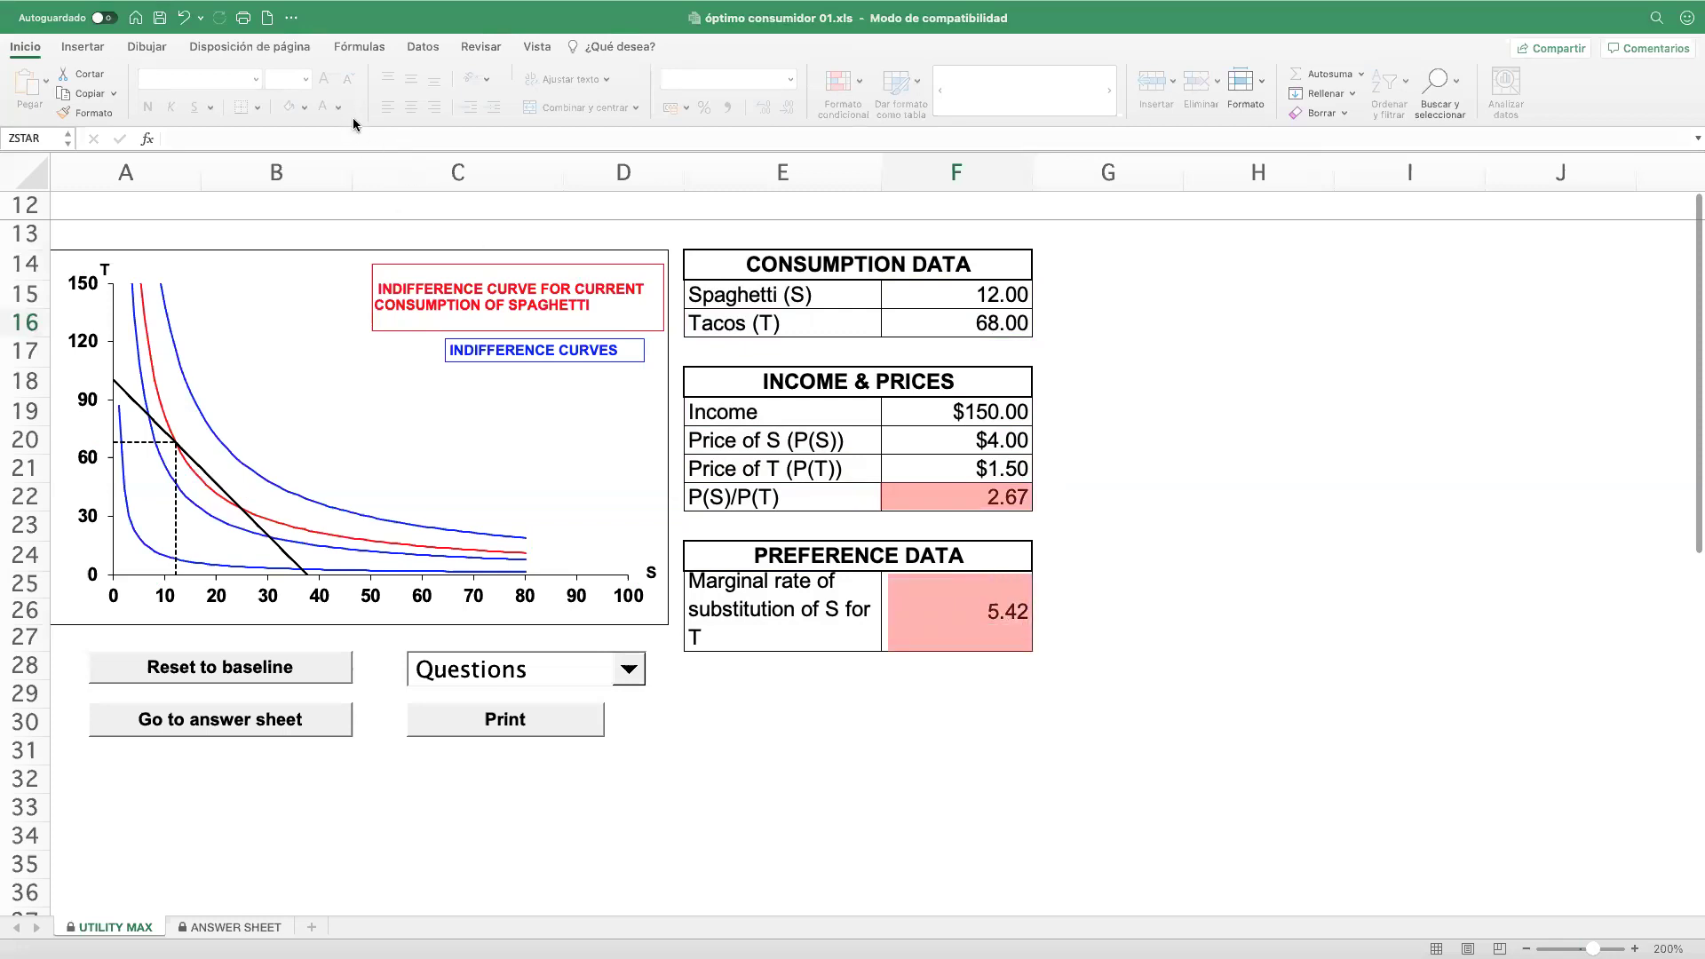
{"action": "mouse_move", "coordinate": [1041, 489]}
{"action": "left_mouse_down"}
{"action": "mouse_move", "coordinate": [1085, 488]}
{"action": "mouse_move", "coordinate": [1115, 529]}
{"action": "mouse_move", "coordinate": [1105, 575]}
{"action": "mouse_move", "coordinate": [1046, 607]}
{"action": "left_mouse_up"}
{"action": "left_click", "coordinate": [1137, 533]}
{"action": "type", "text": "TS"}
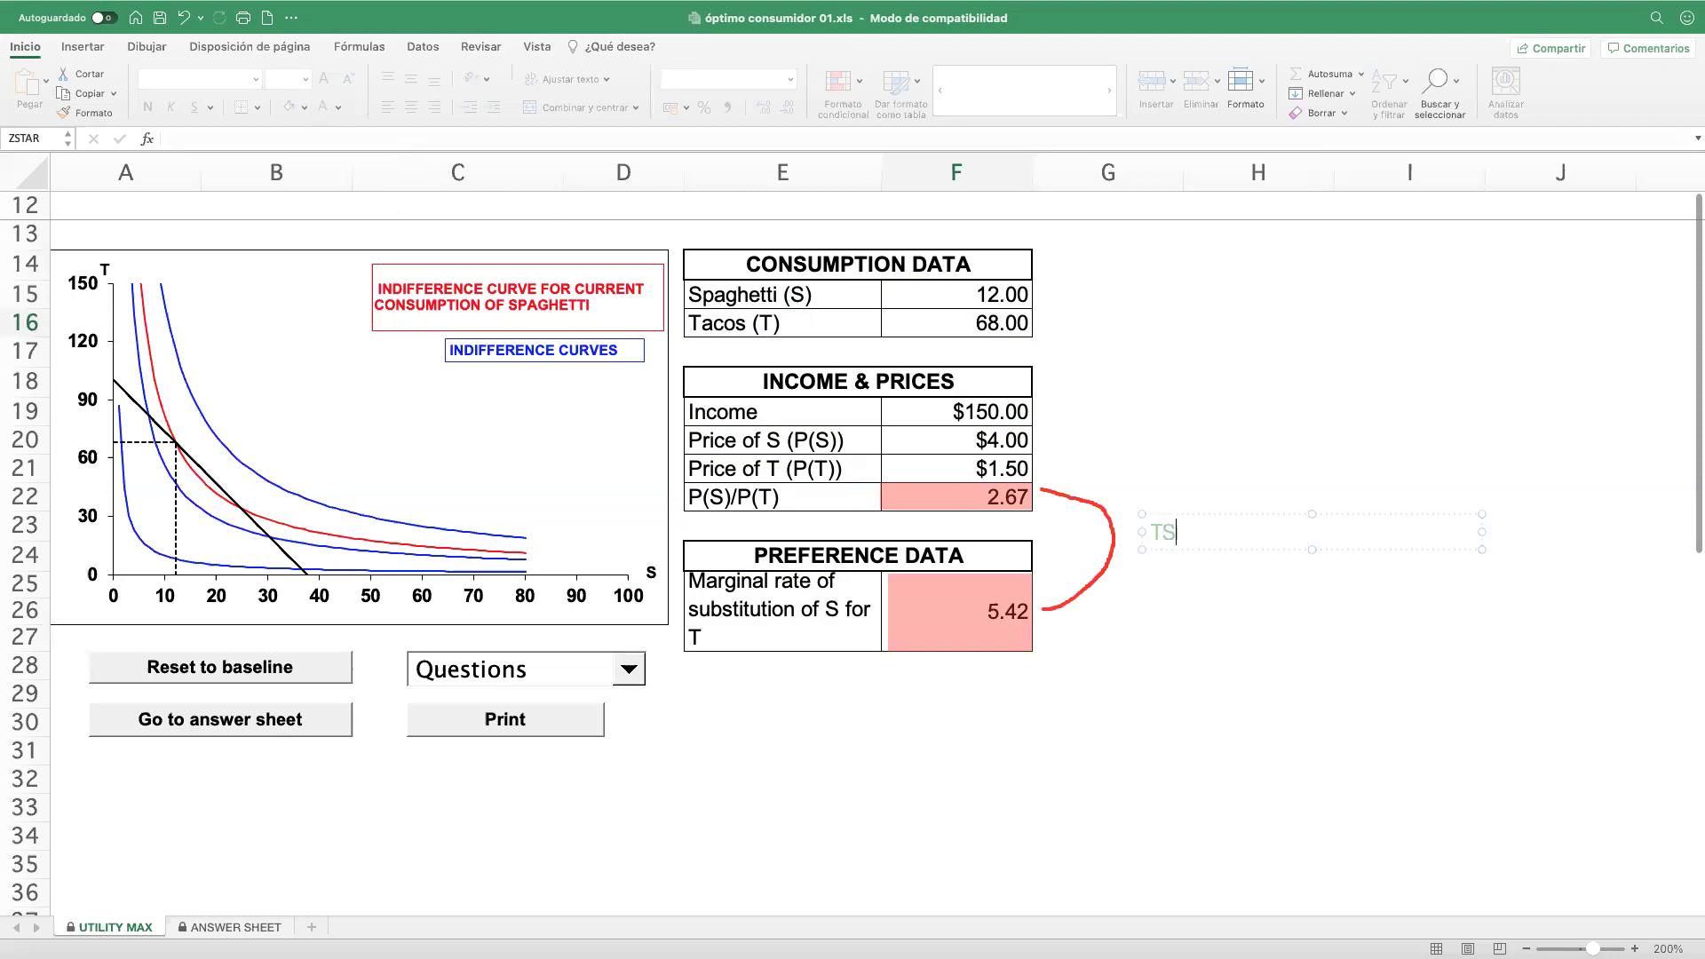
{"action": "type", "text": "C=TOC"}
- Try Spaghetti (S) quantities of 18, 22 and 21 one after another in the CONSUMPTION DATA table
{"action": "left_click", "coordinate": [969, 293]}
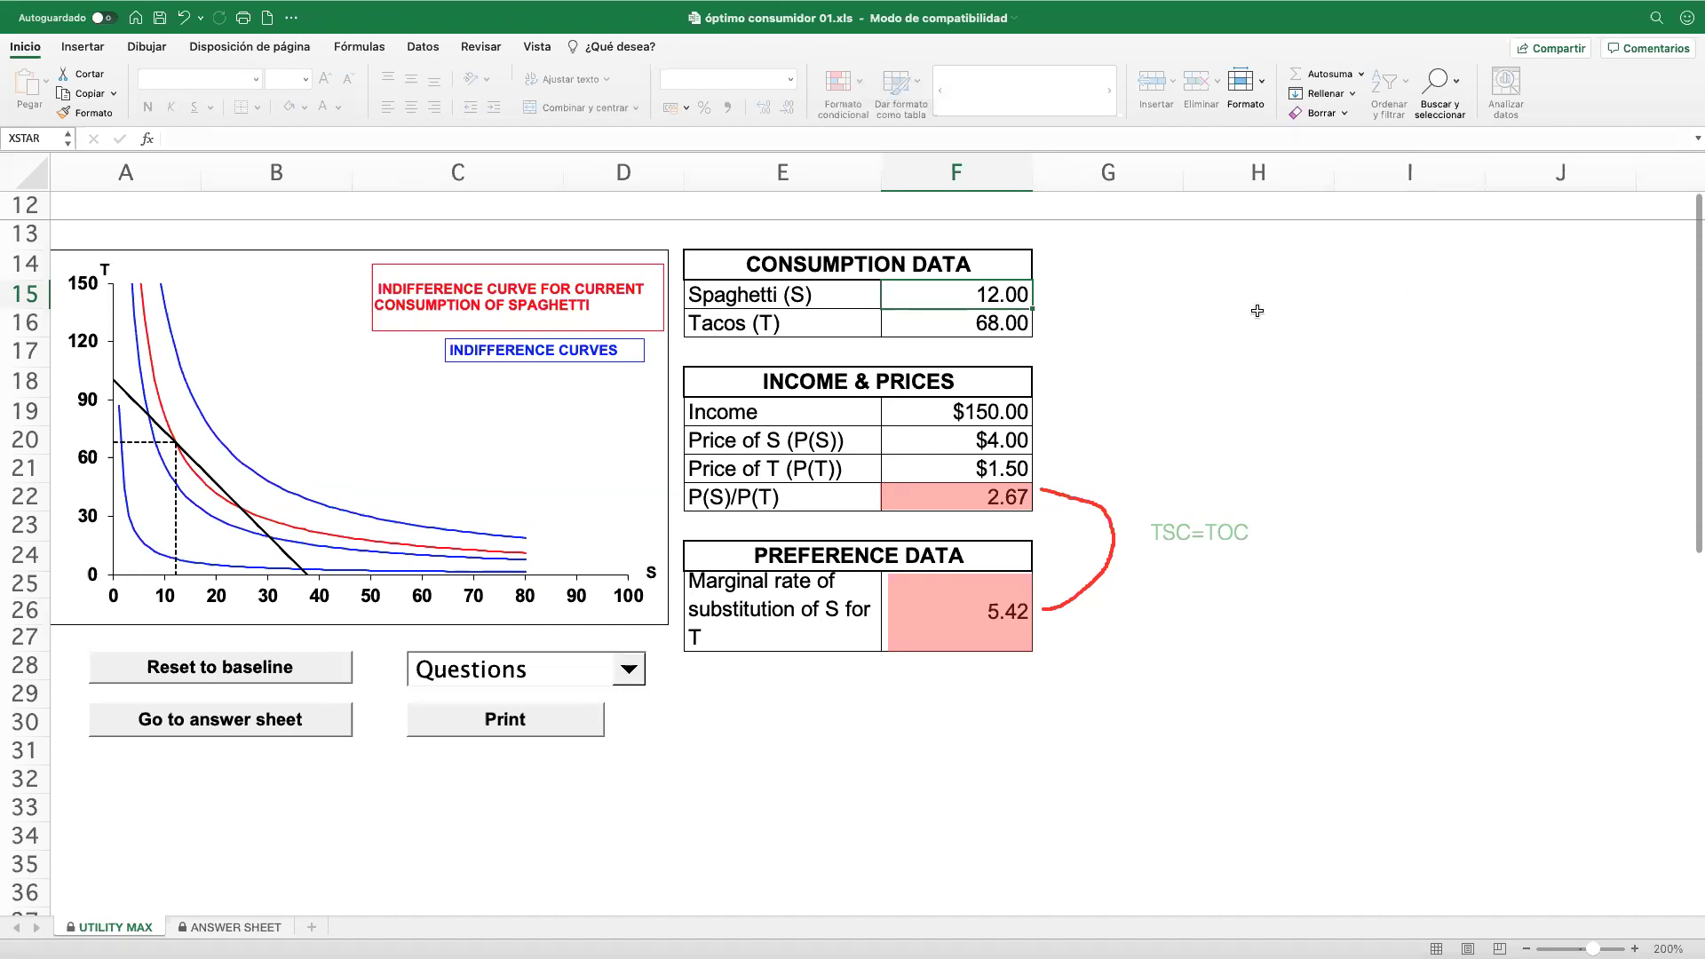
{"action": "type", "text": "18"}
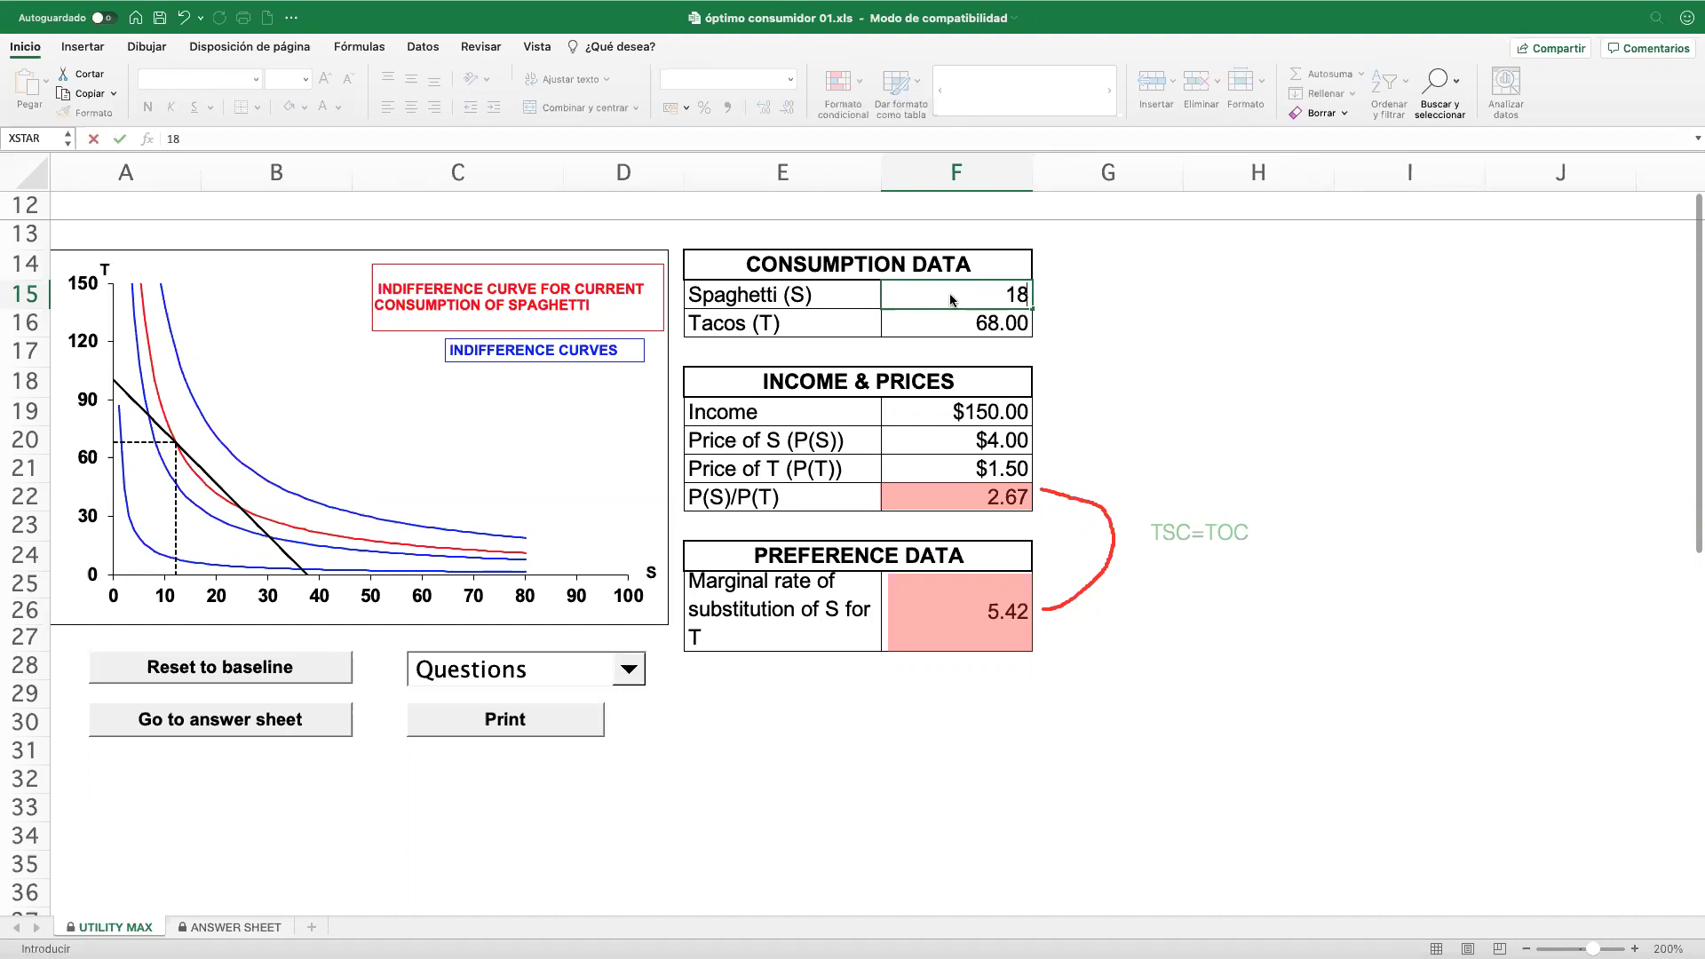
{"action": "key", "text": "Return"}
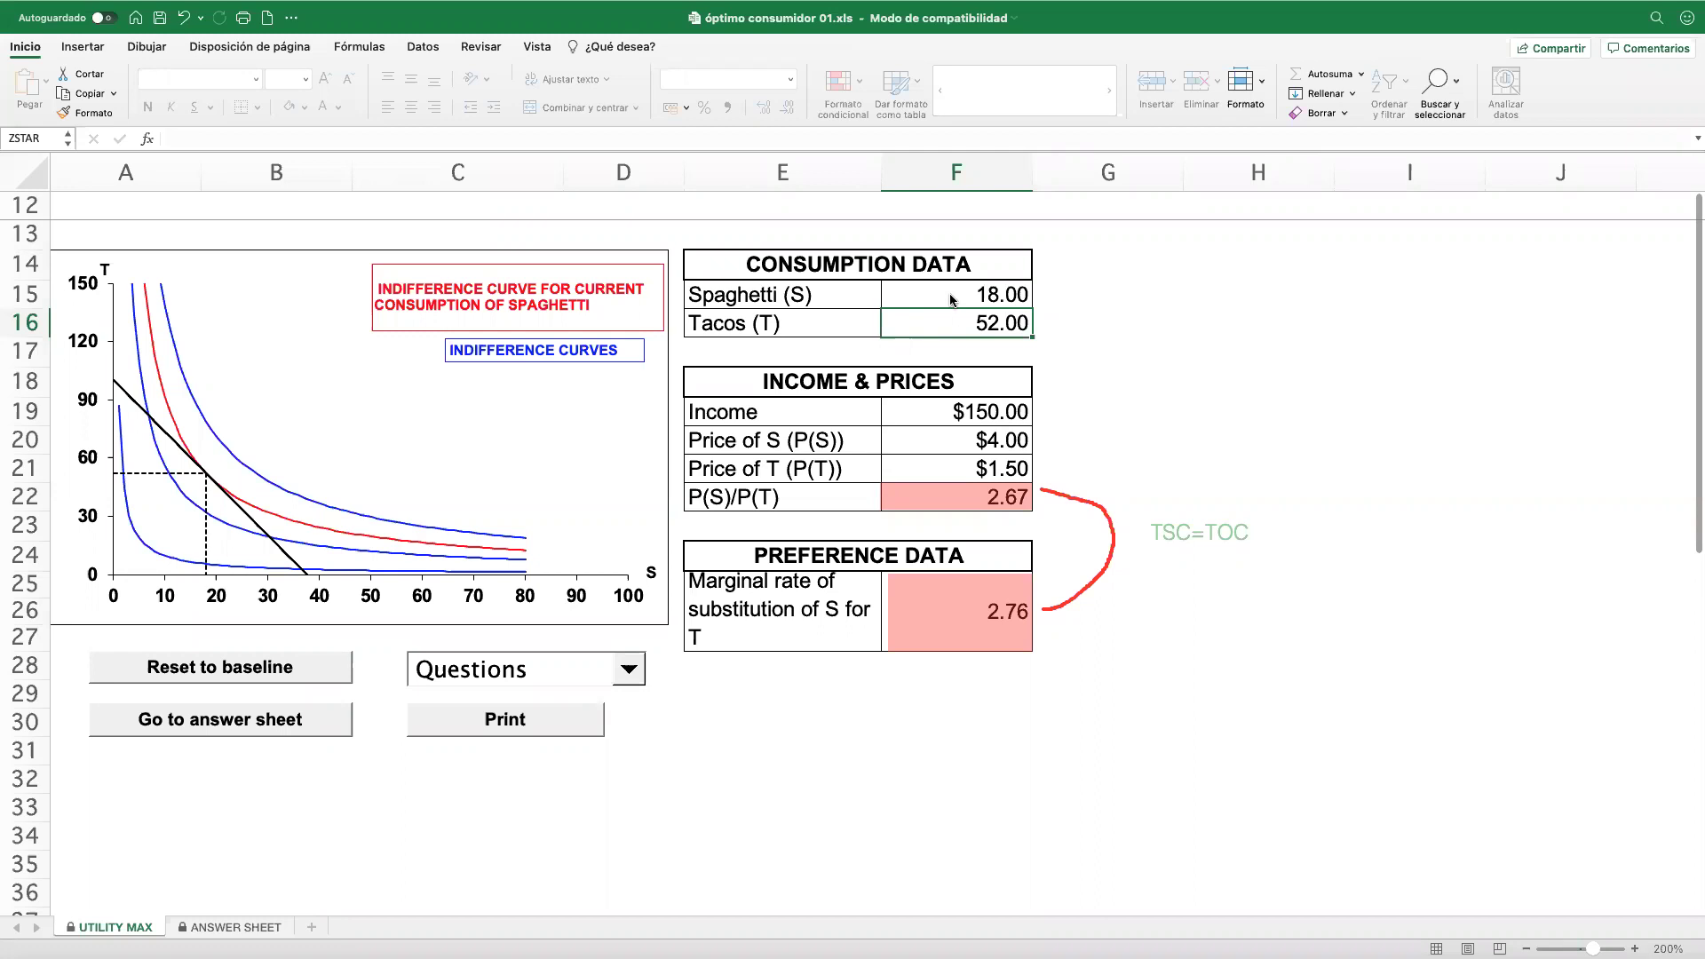
{"action": "left_click", "coordinate": [950, 297]}
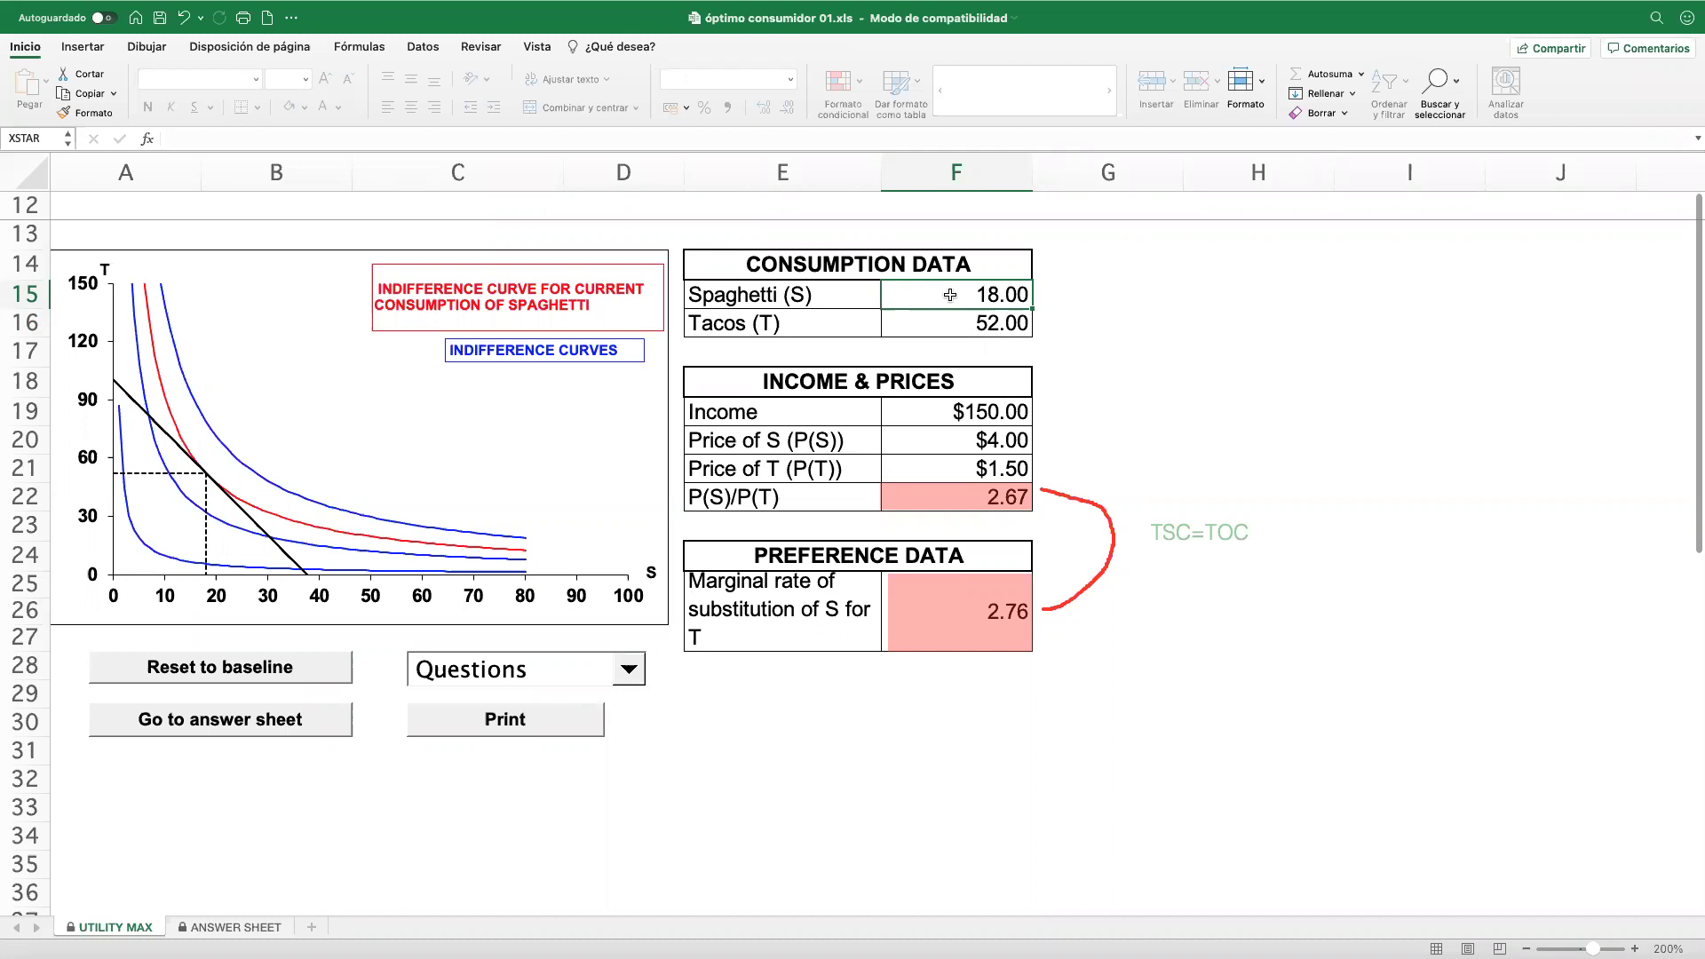
{"action": "type", "text": "22"}
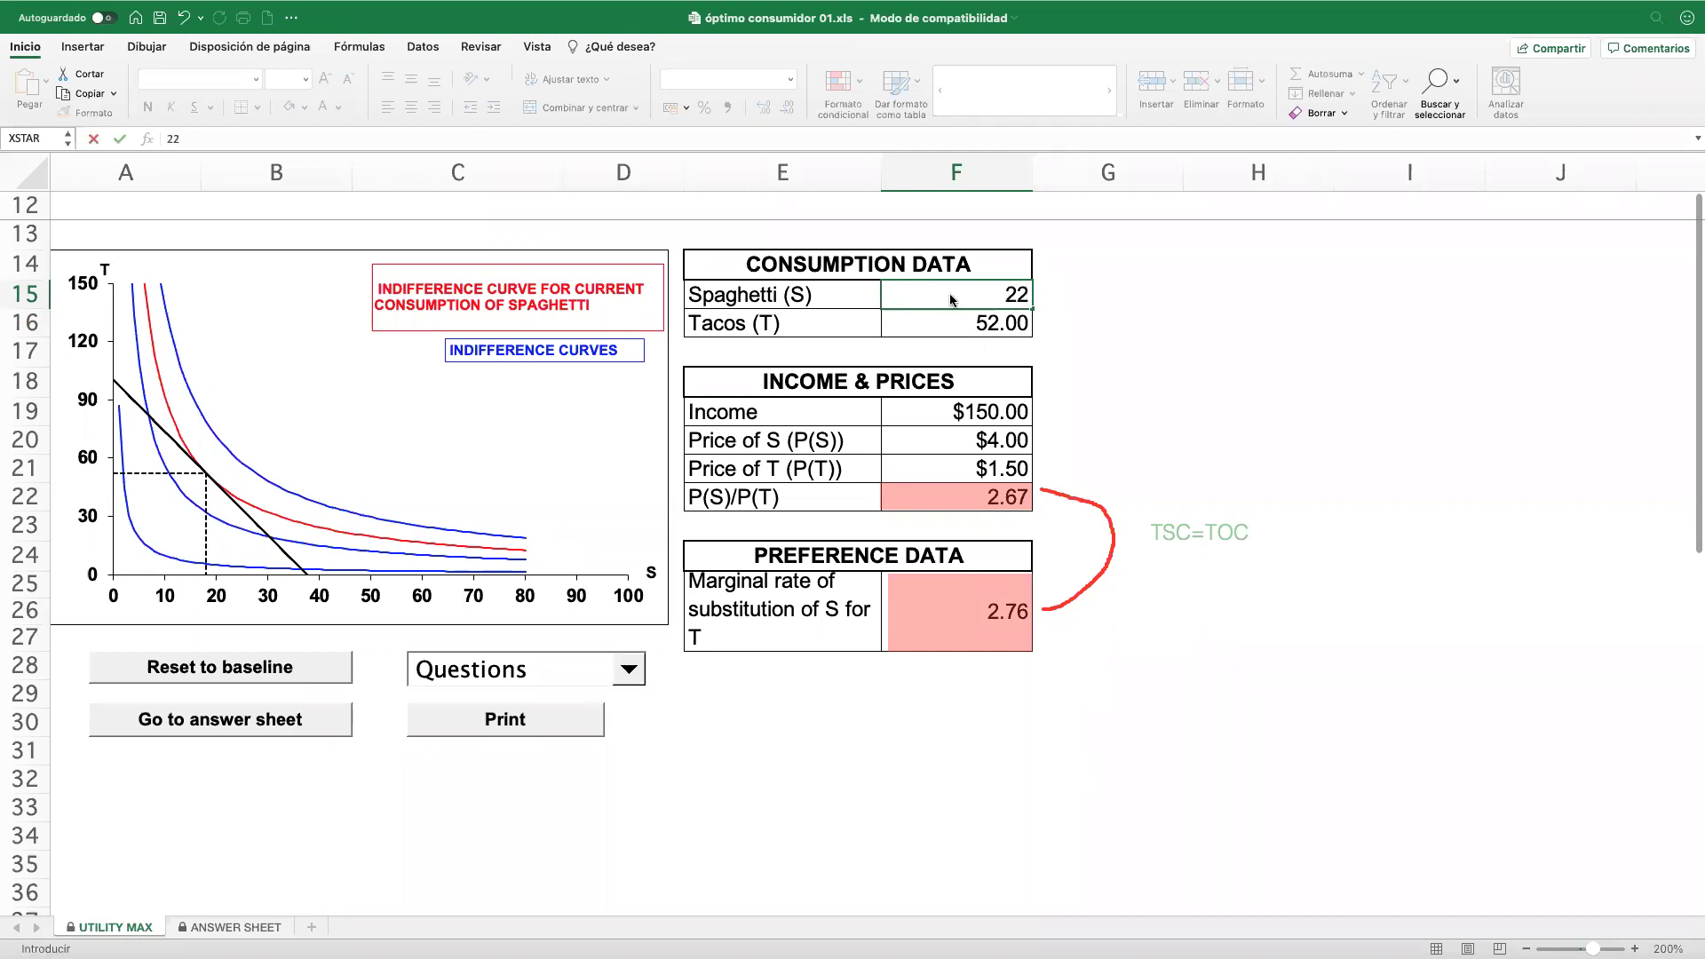
{"action": "key", "text": "Return"}
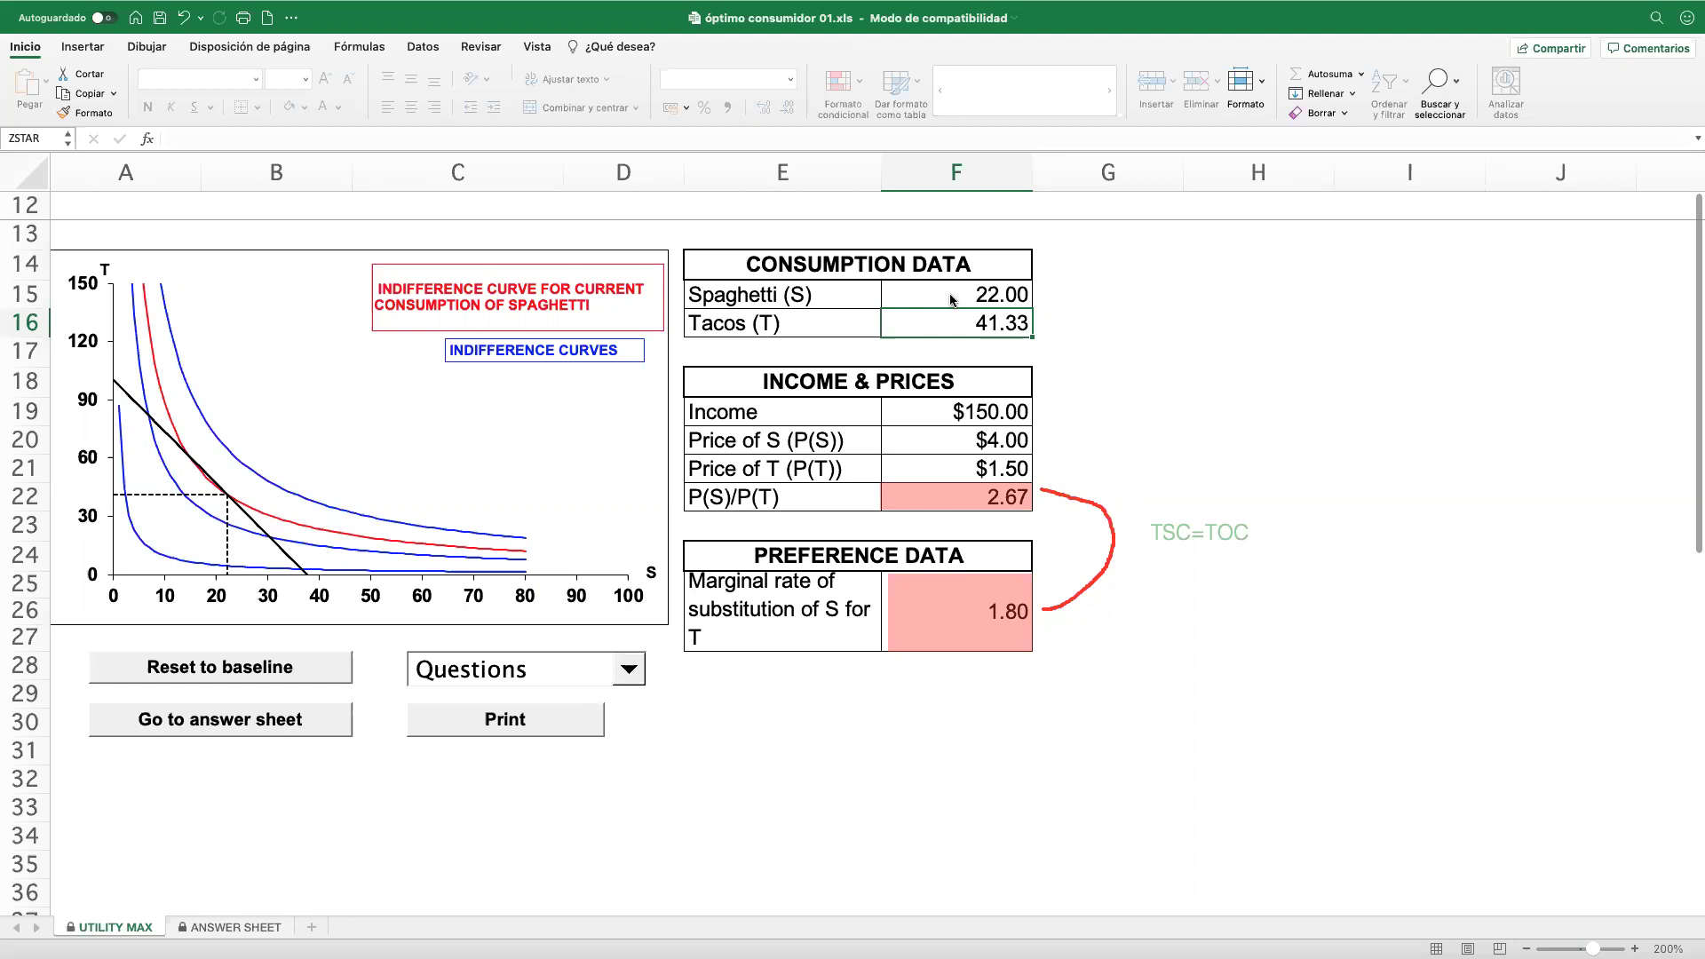
{"action": "left_click", "coordinate": [962, 288]}
{"action": "type", "text": "21"}
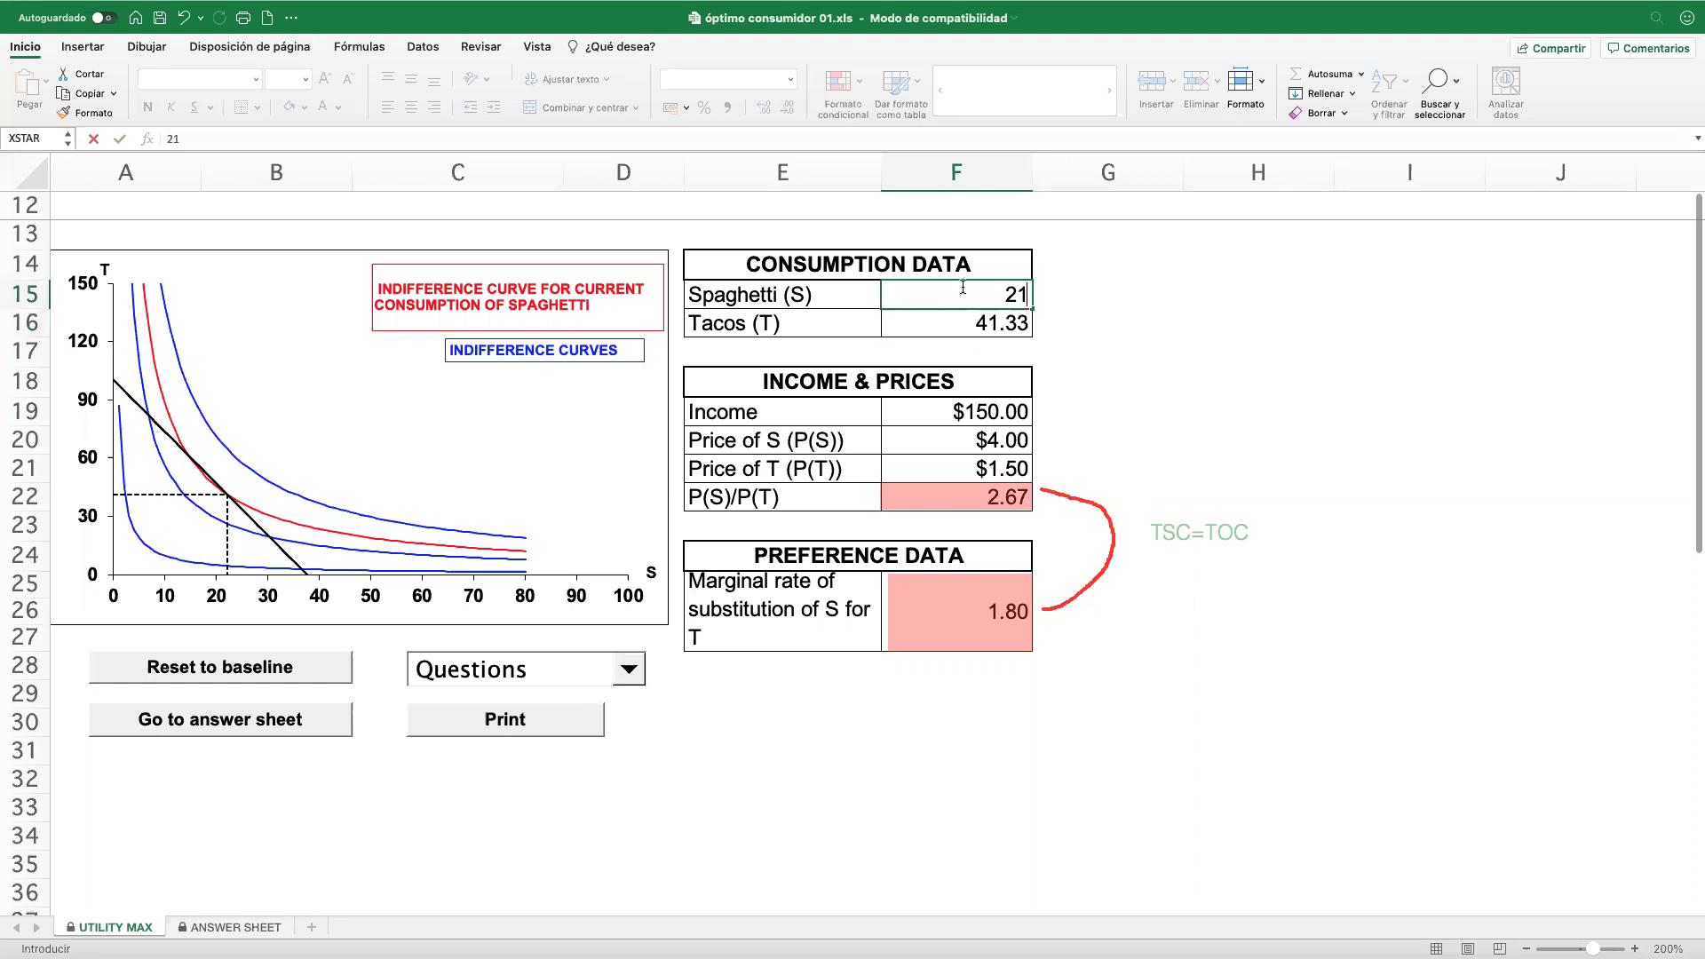
{"action": "key", "text": "Return"}
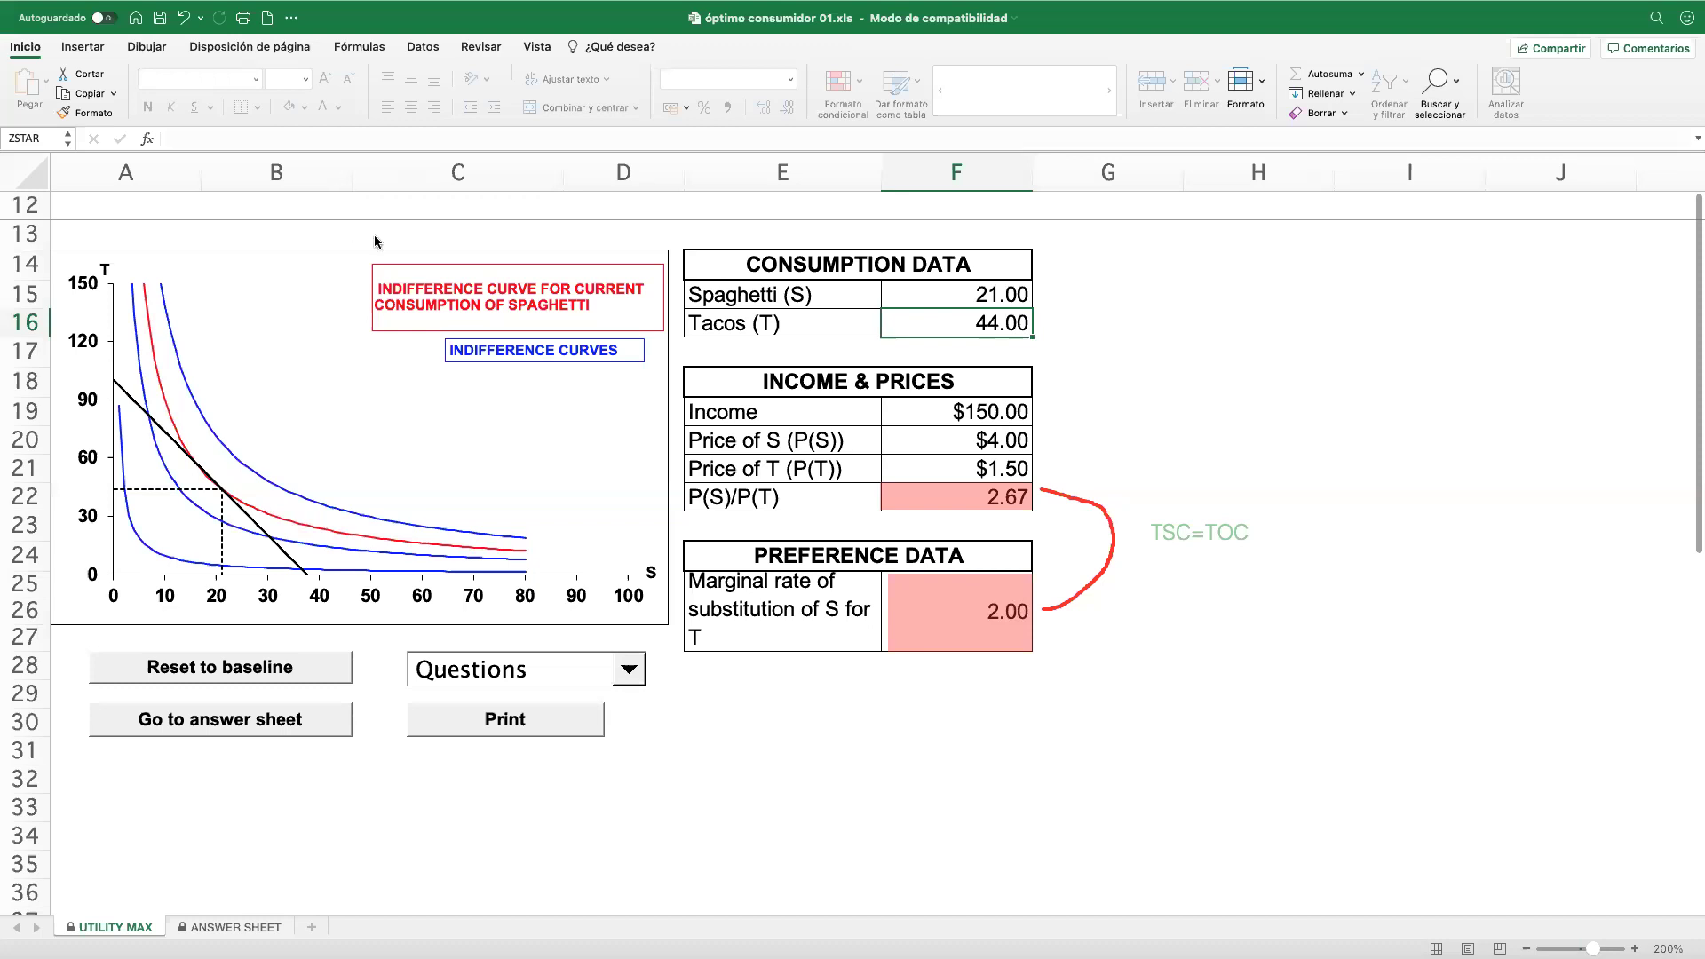
- Mark the current bundle on the graph with a red dot and an arrow up the budget line, and clear all annotations
{"action": "left_click_drag", "start_coordinate": [214, 482], "coordinate": [221, 489]}
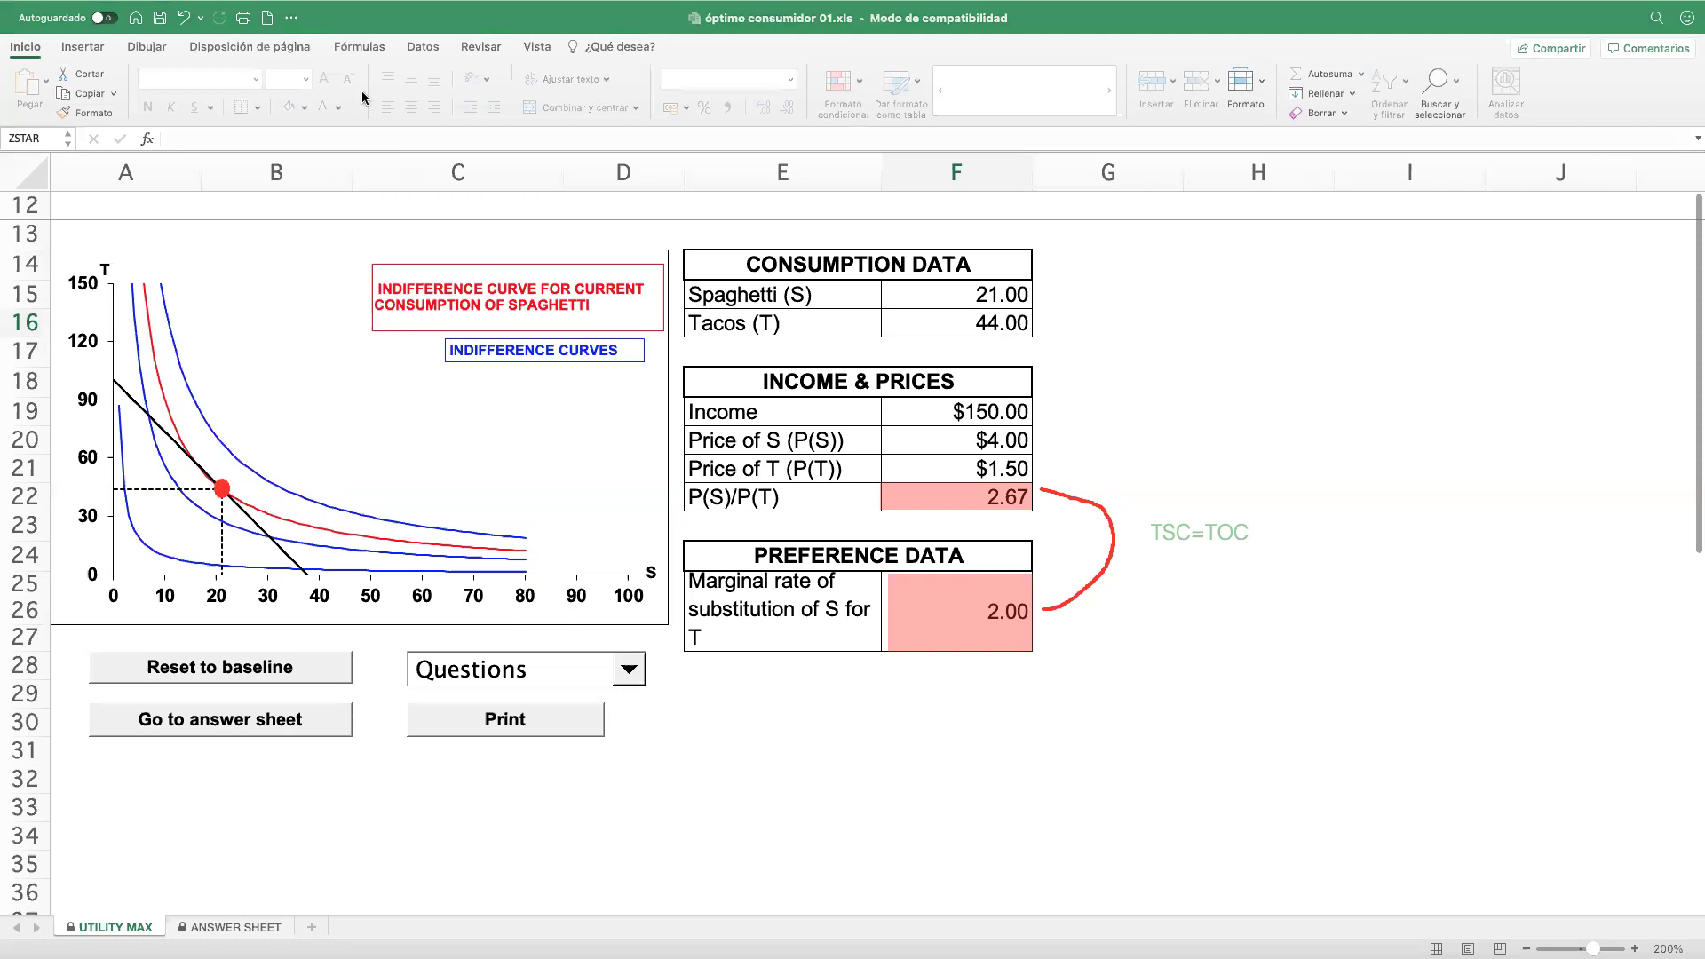
{"action": "left_click_drag", "start_coordinate": [267, 499], "coordinate": [190, 432]}
{"action": "key", "text": "Escape"}
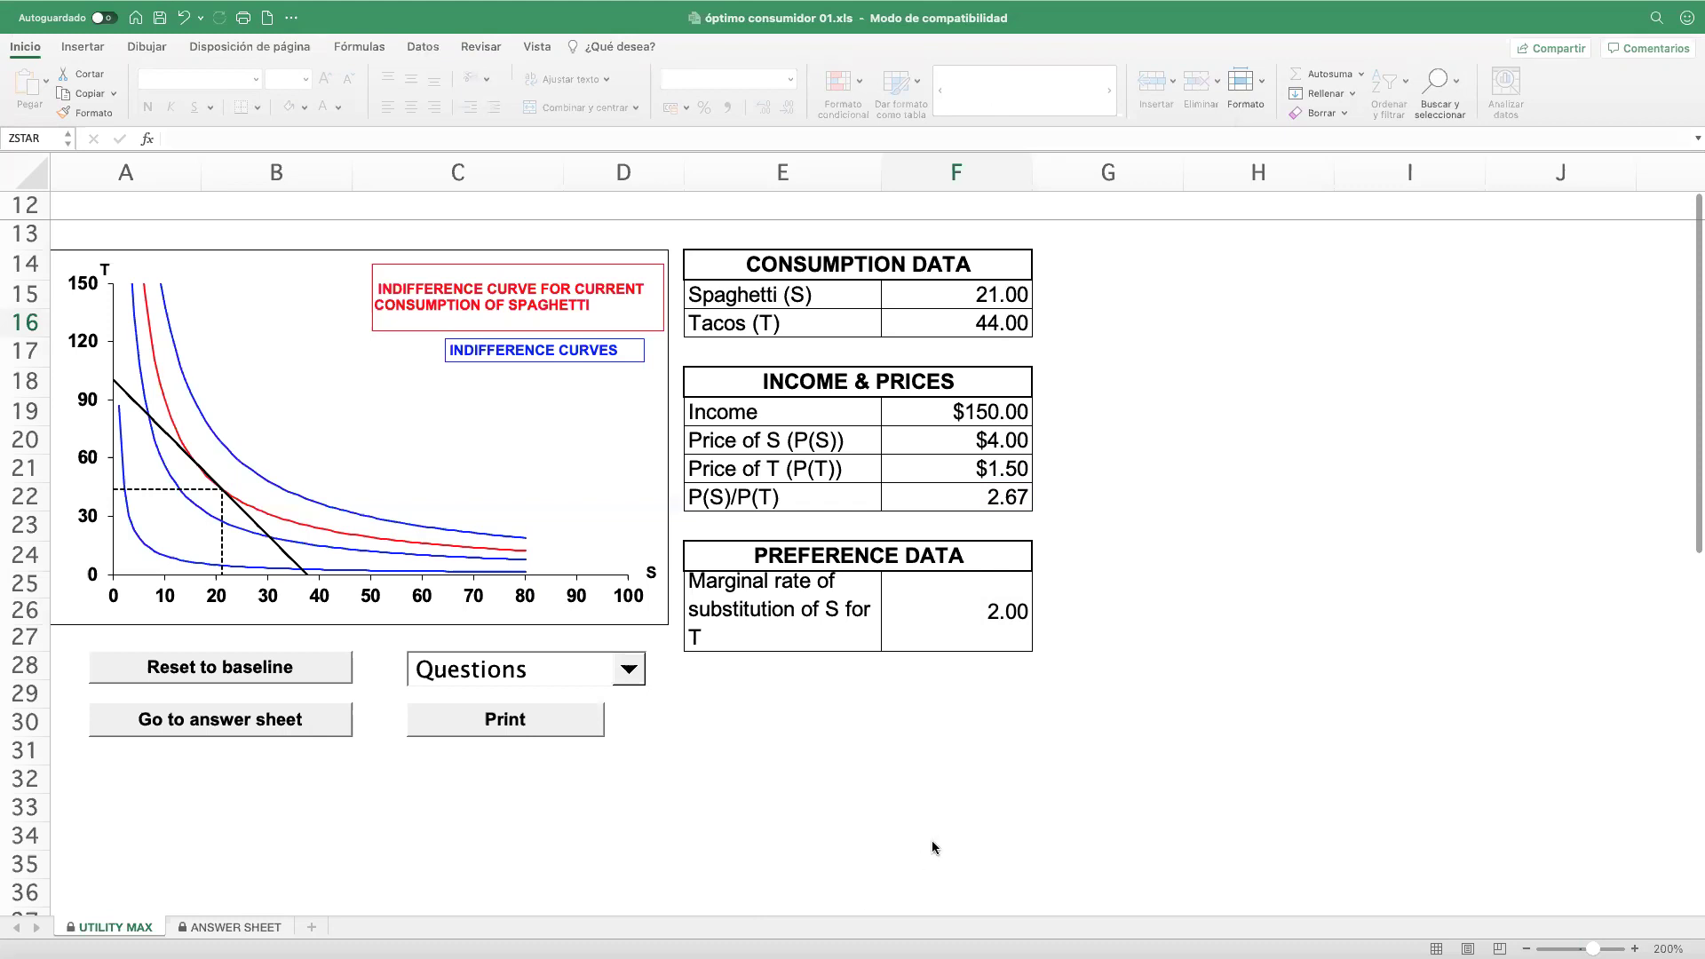
- Start a Goal Seek (Buscar objetivo) with the marginal rate of substitution cell F25 as the cell to define
{"action": "left_click", "coordinate": [418, 47]}
{"action": "left_click", "coordinate": [418, 46]}
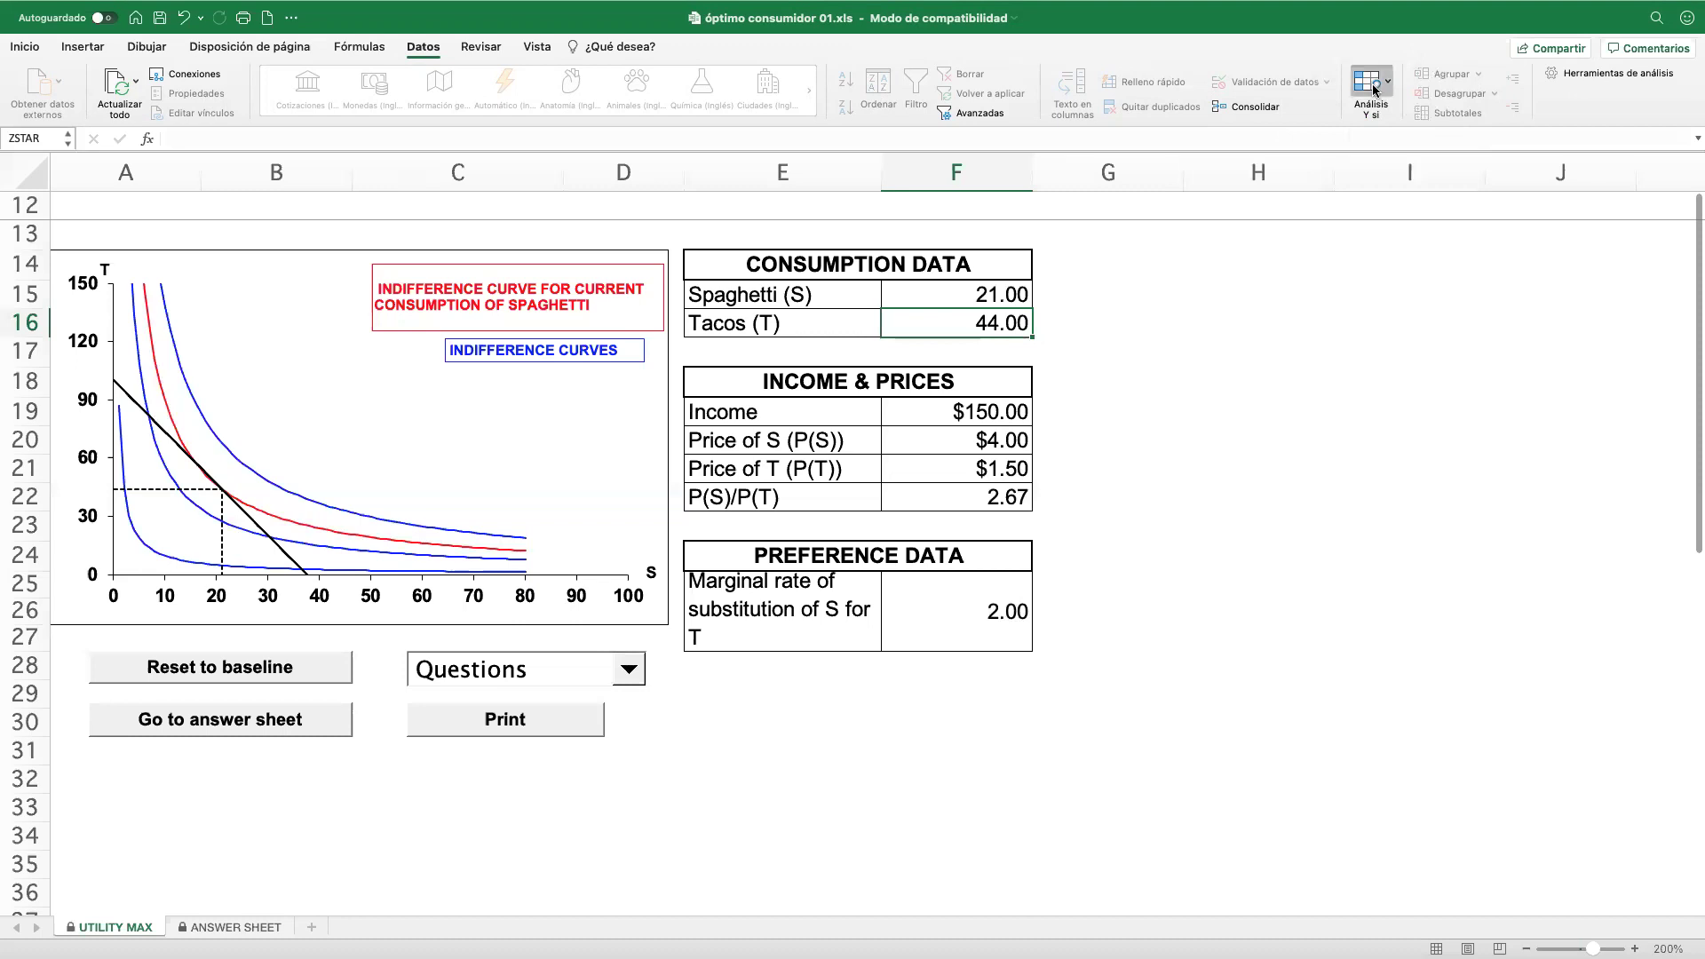
{"action": "left_click", "coordinate": [1387, 138]}
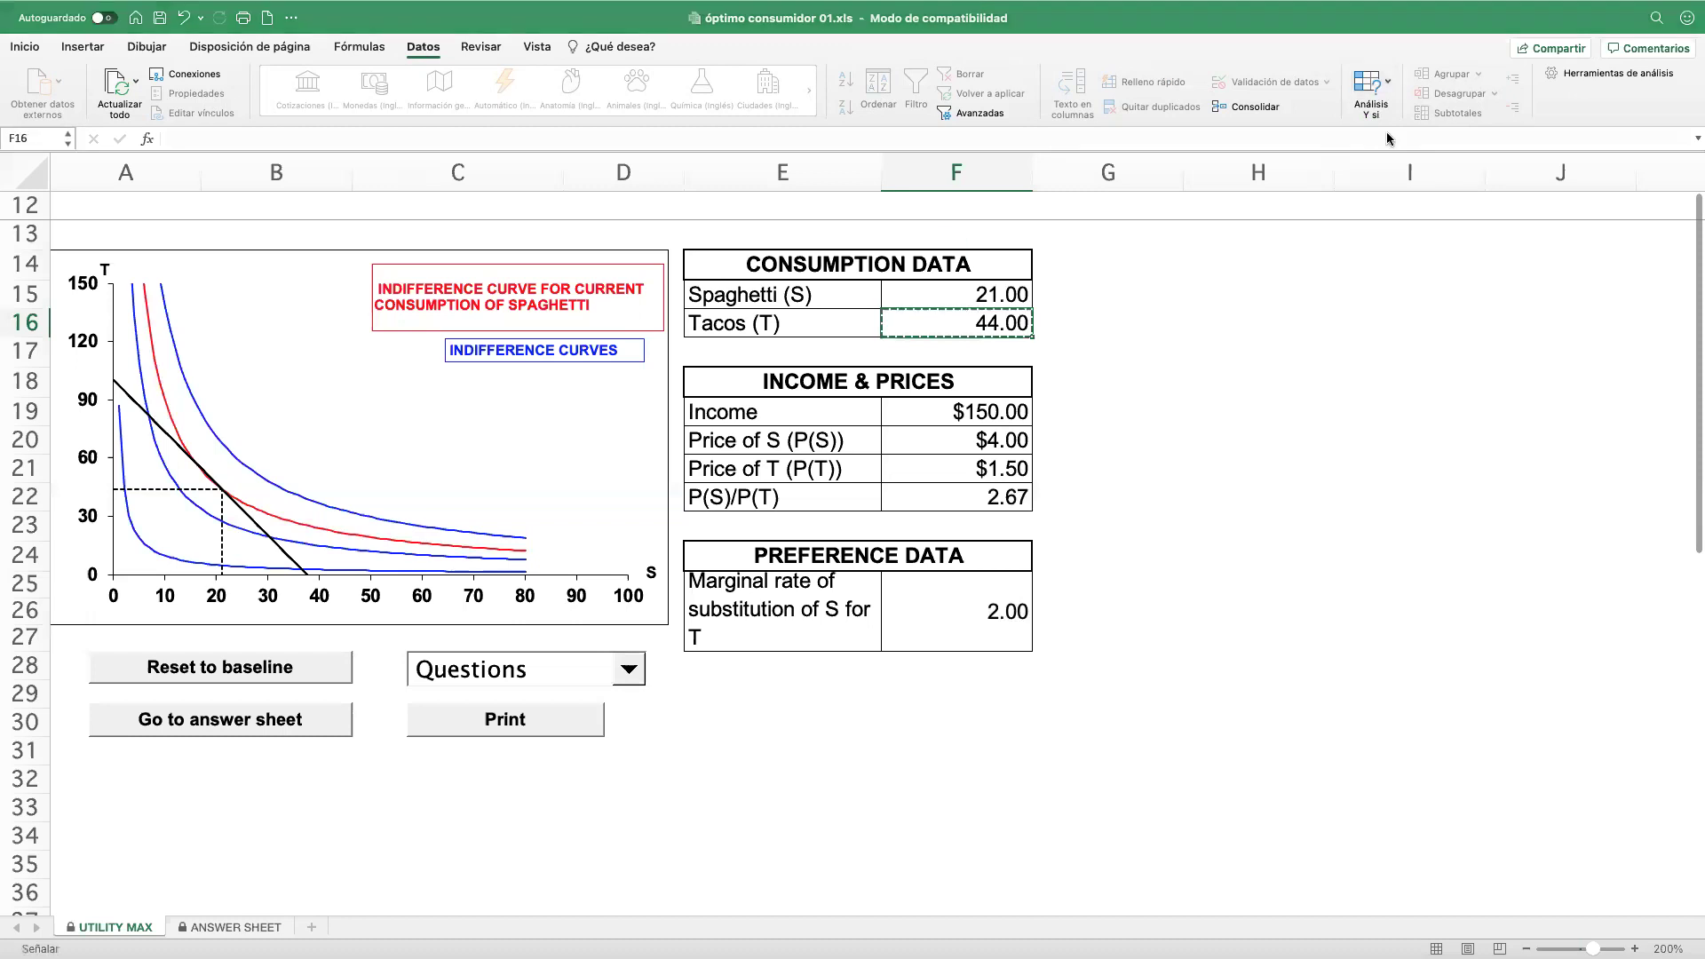
{"action": "left_click_drag", "start_coordinate": [925, 210], "coordinate": [1257, 242]}
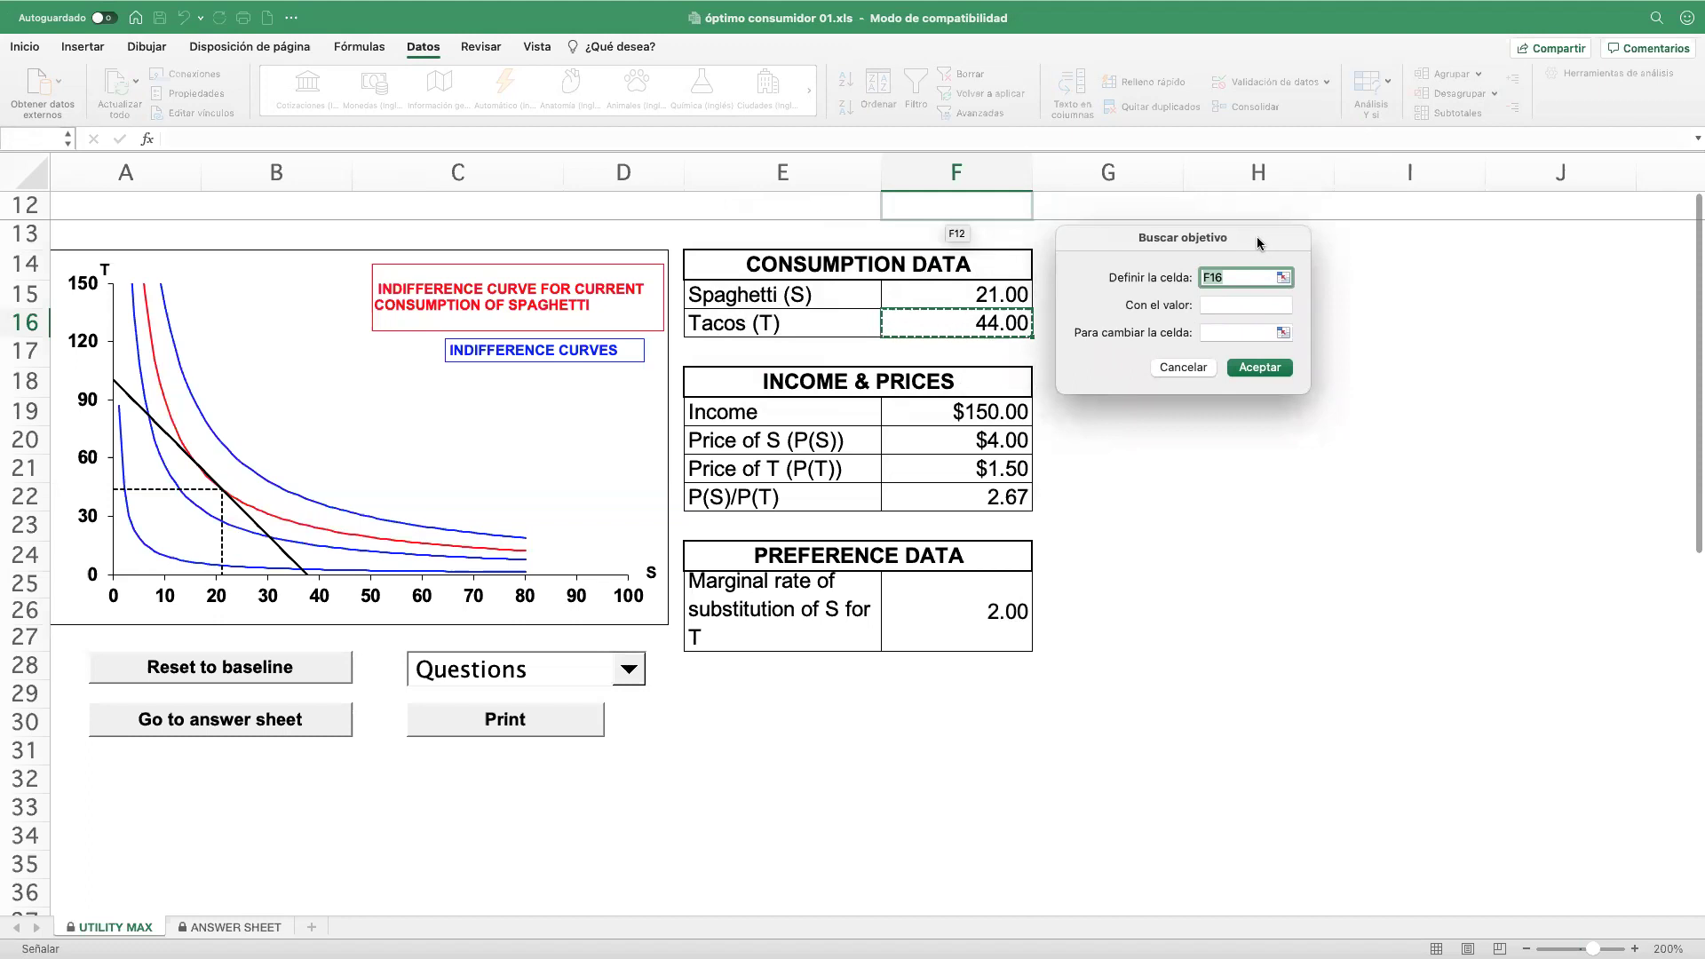
{"action": "left_click", "coordinate": [963, 294]}
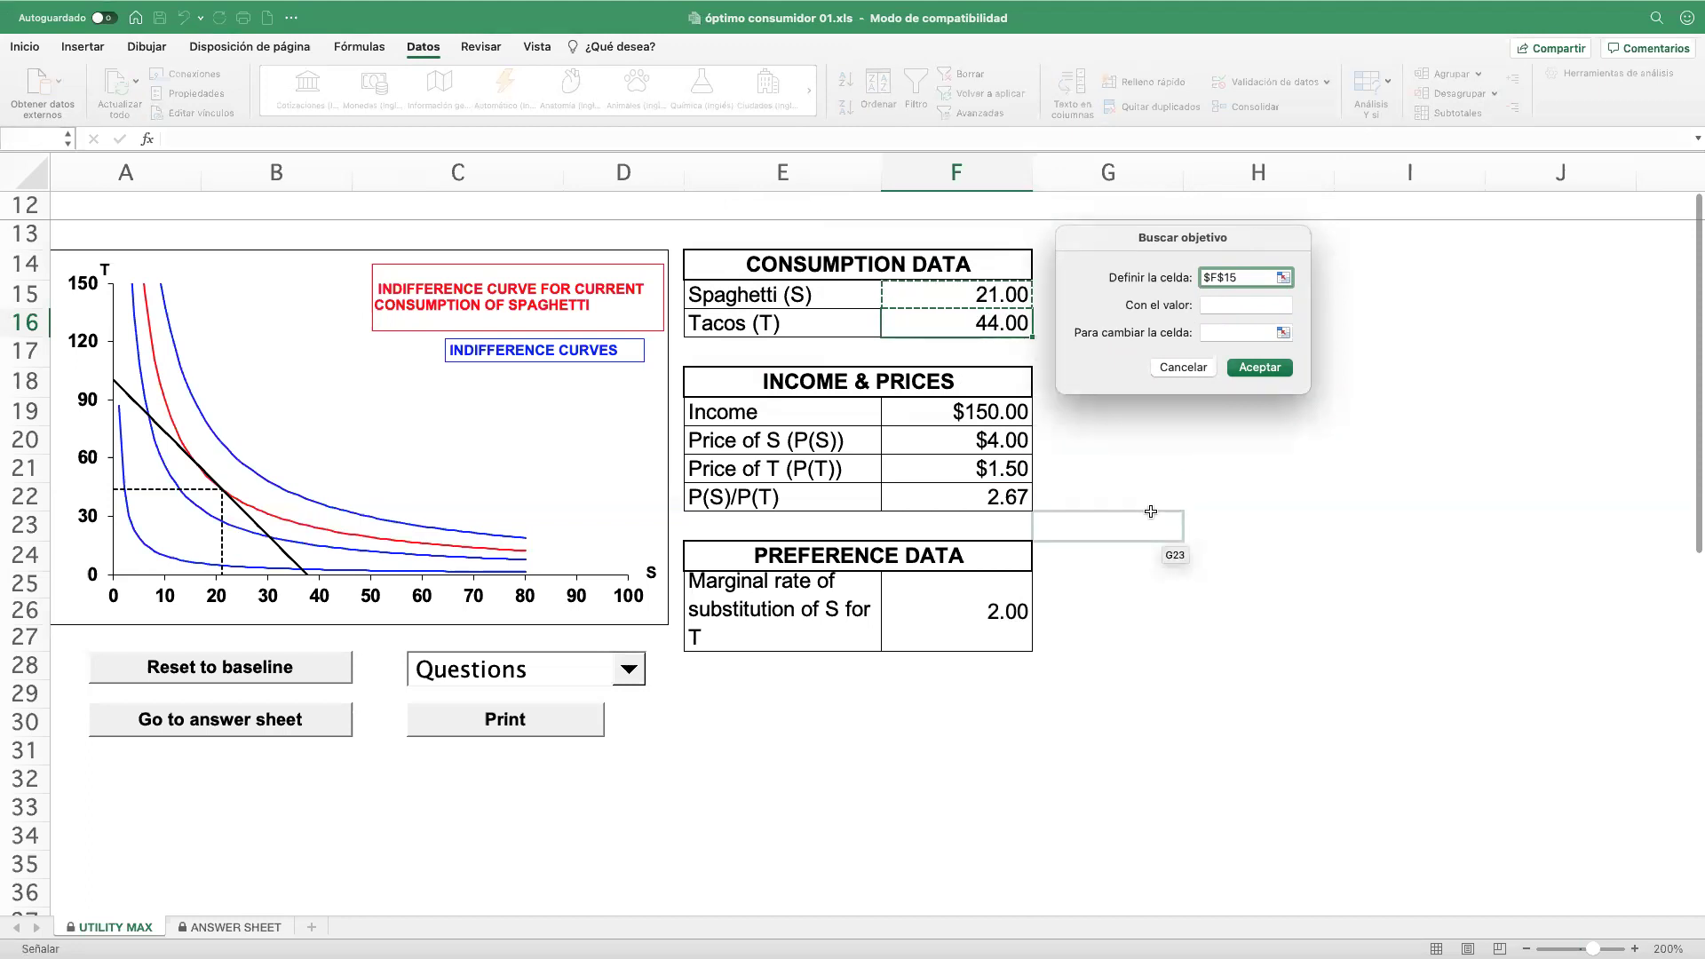
{"action": "left_click", "coordinate": [943, 441]}
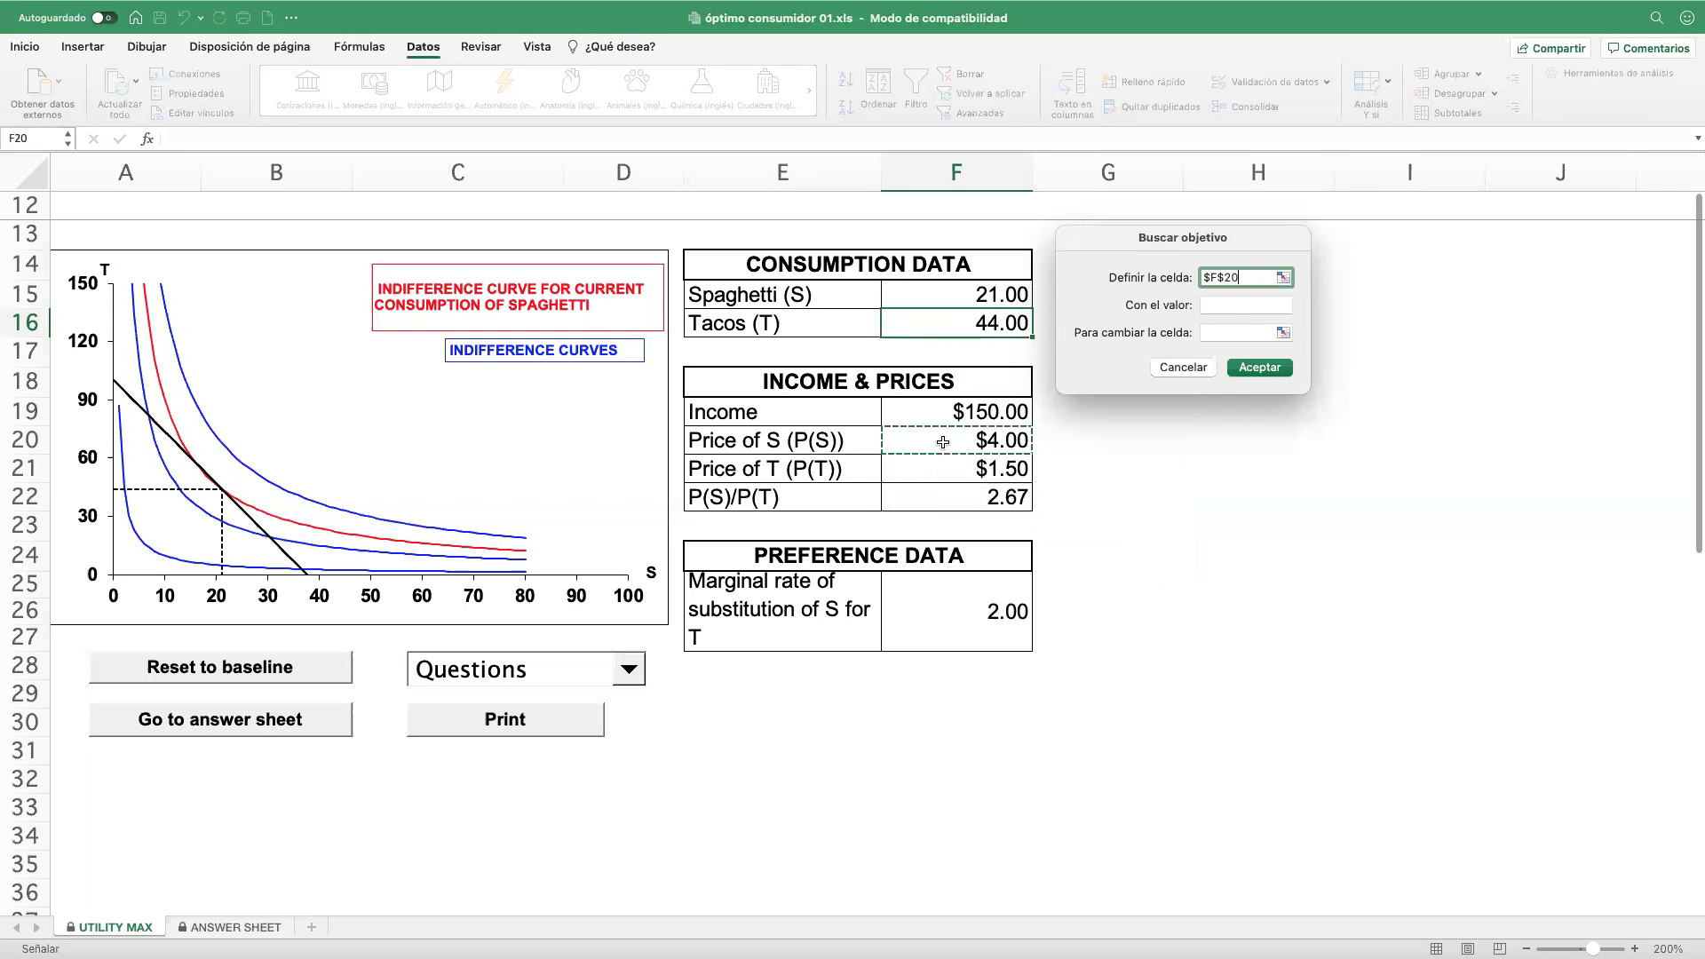
{"action": "left_click", "coordinate": [964, 298]}
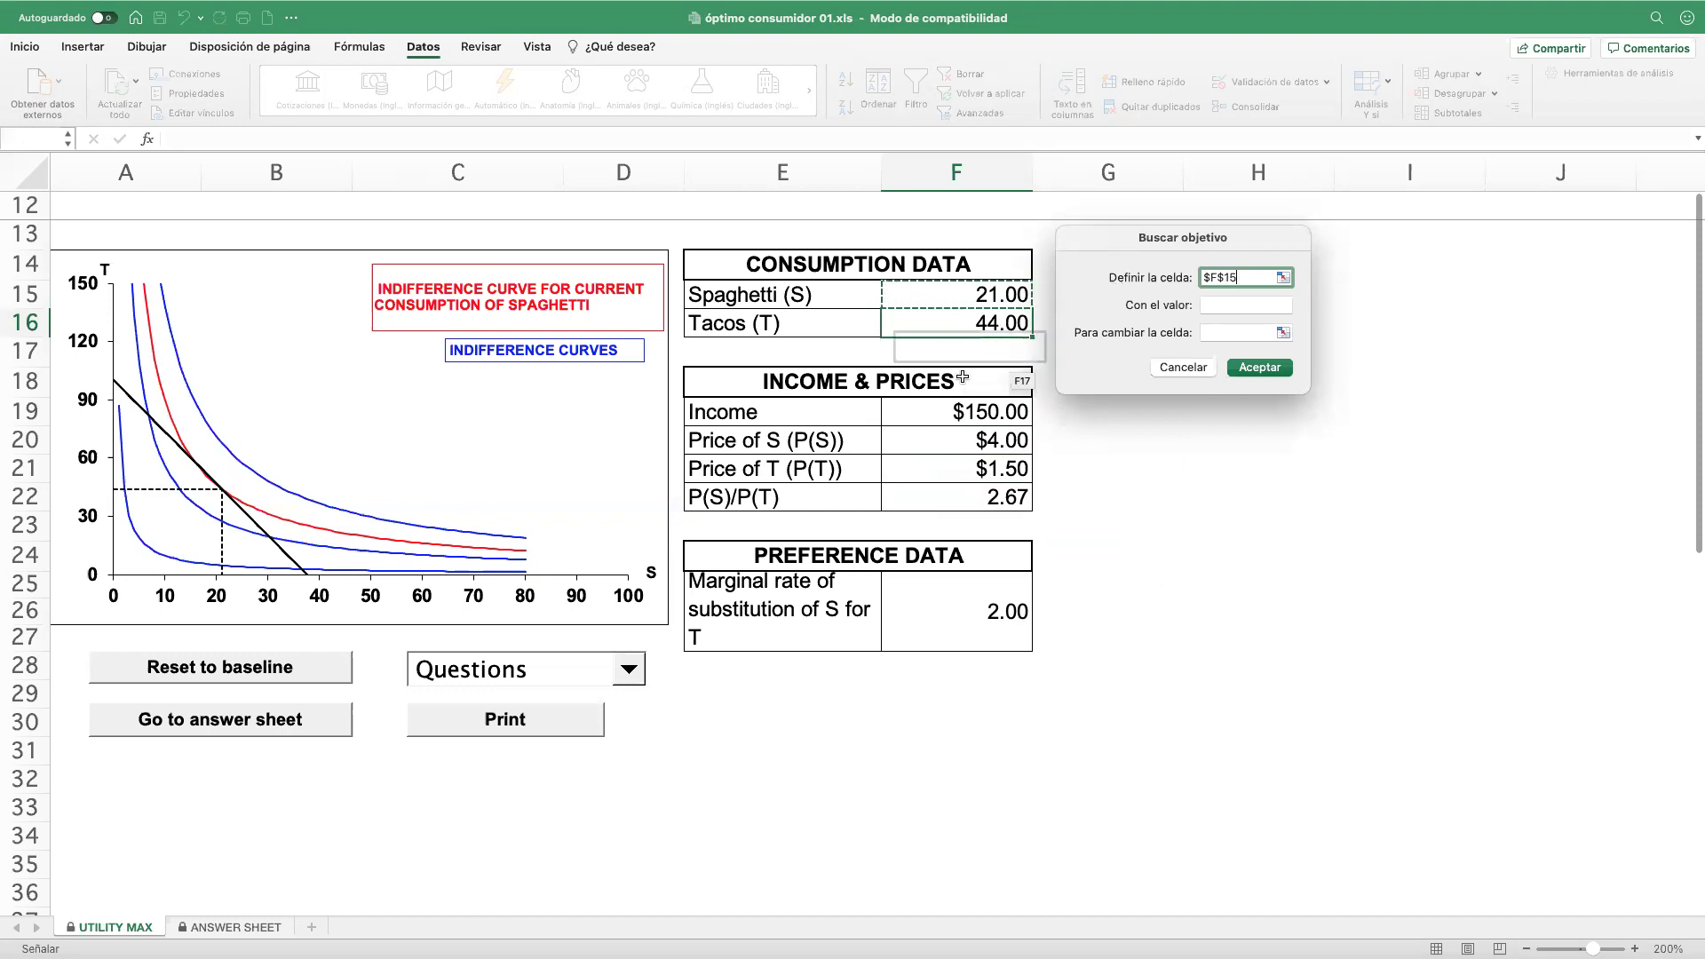
{"action": "left_click", "coordinate": [980, 615]}
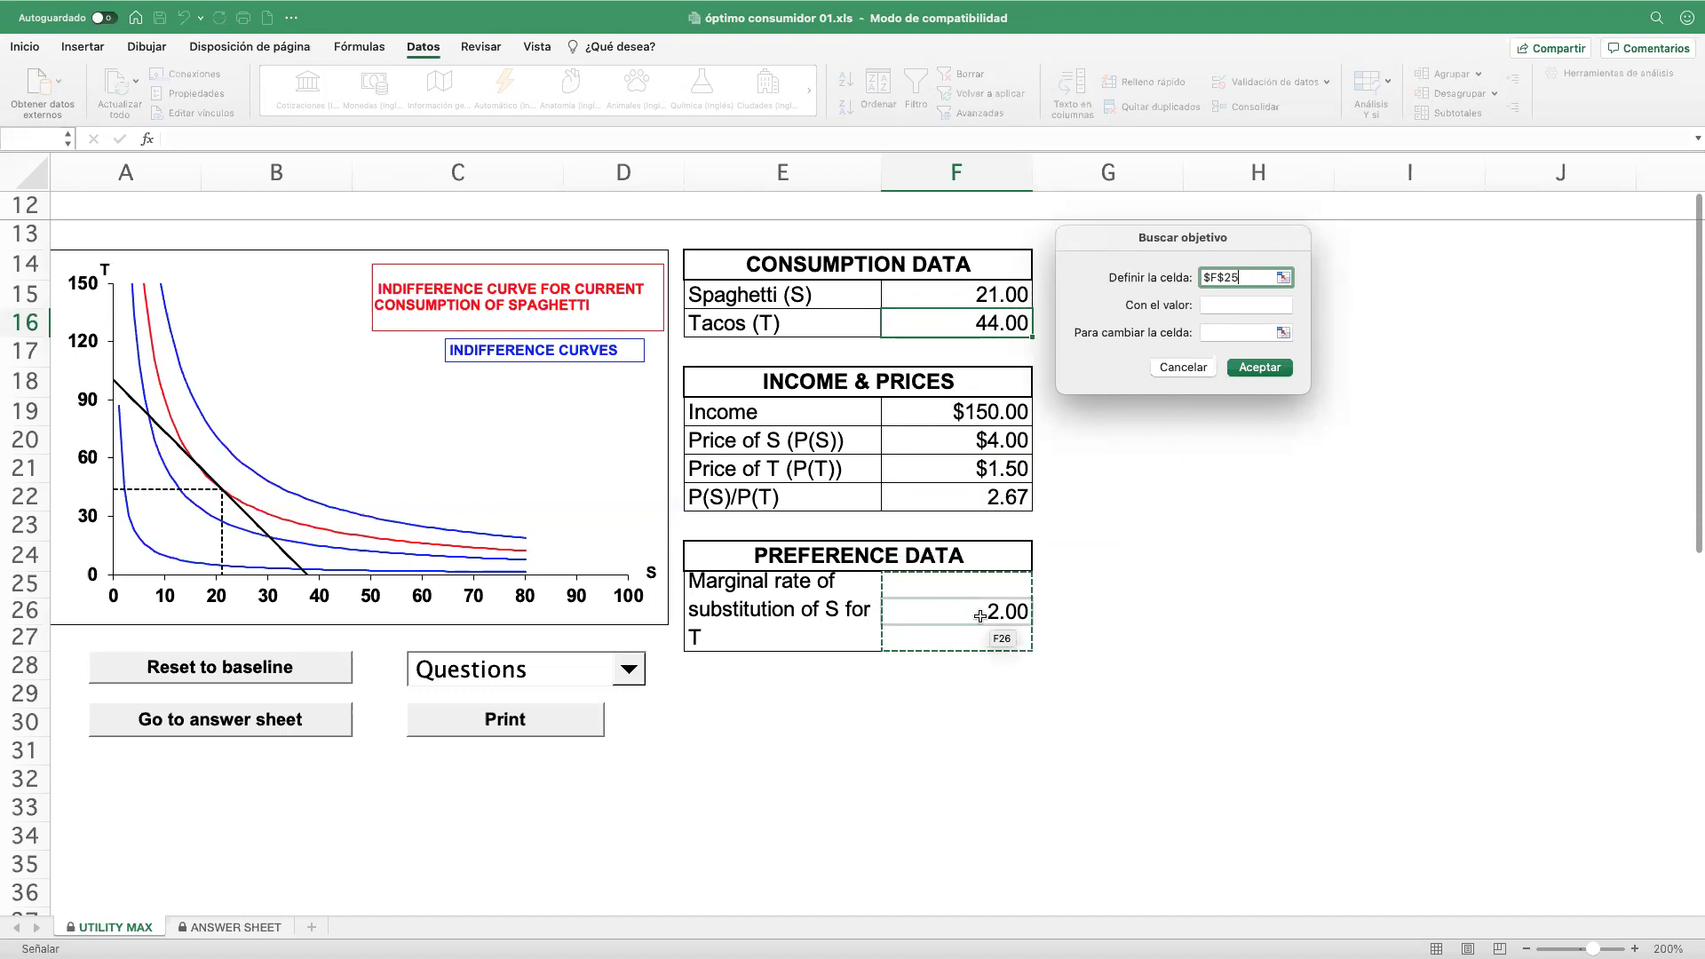
{"action": "left_click", "coordinate": [987, 296]}
{"action": "left_click", "coordinate": [977, 441]}
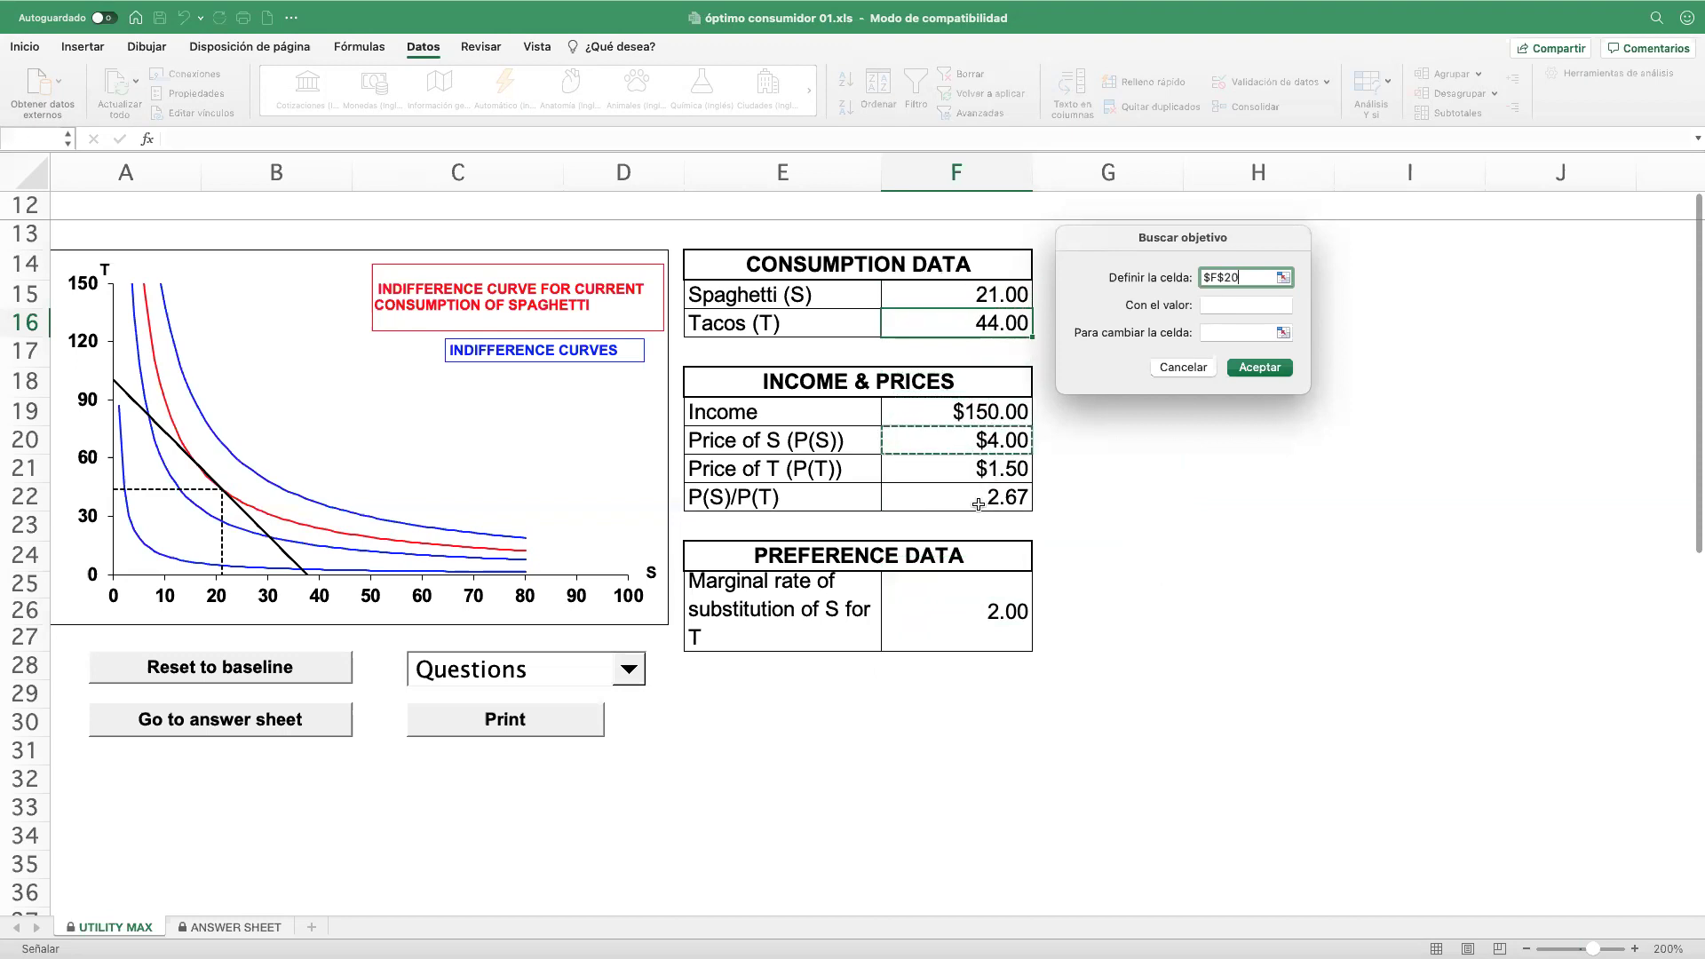
{"action": "left_click", "coordinate": [973, 610]}
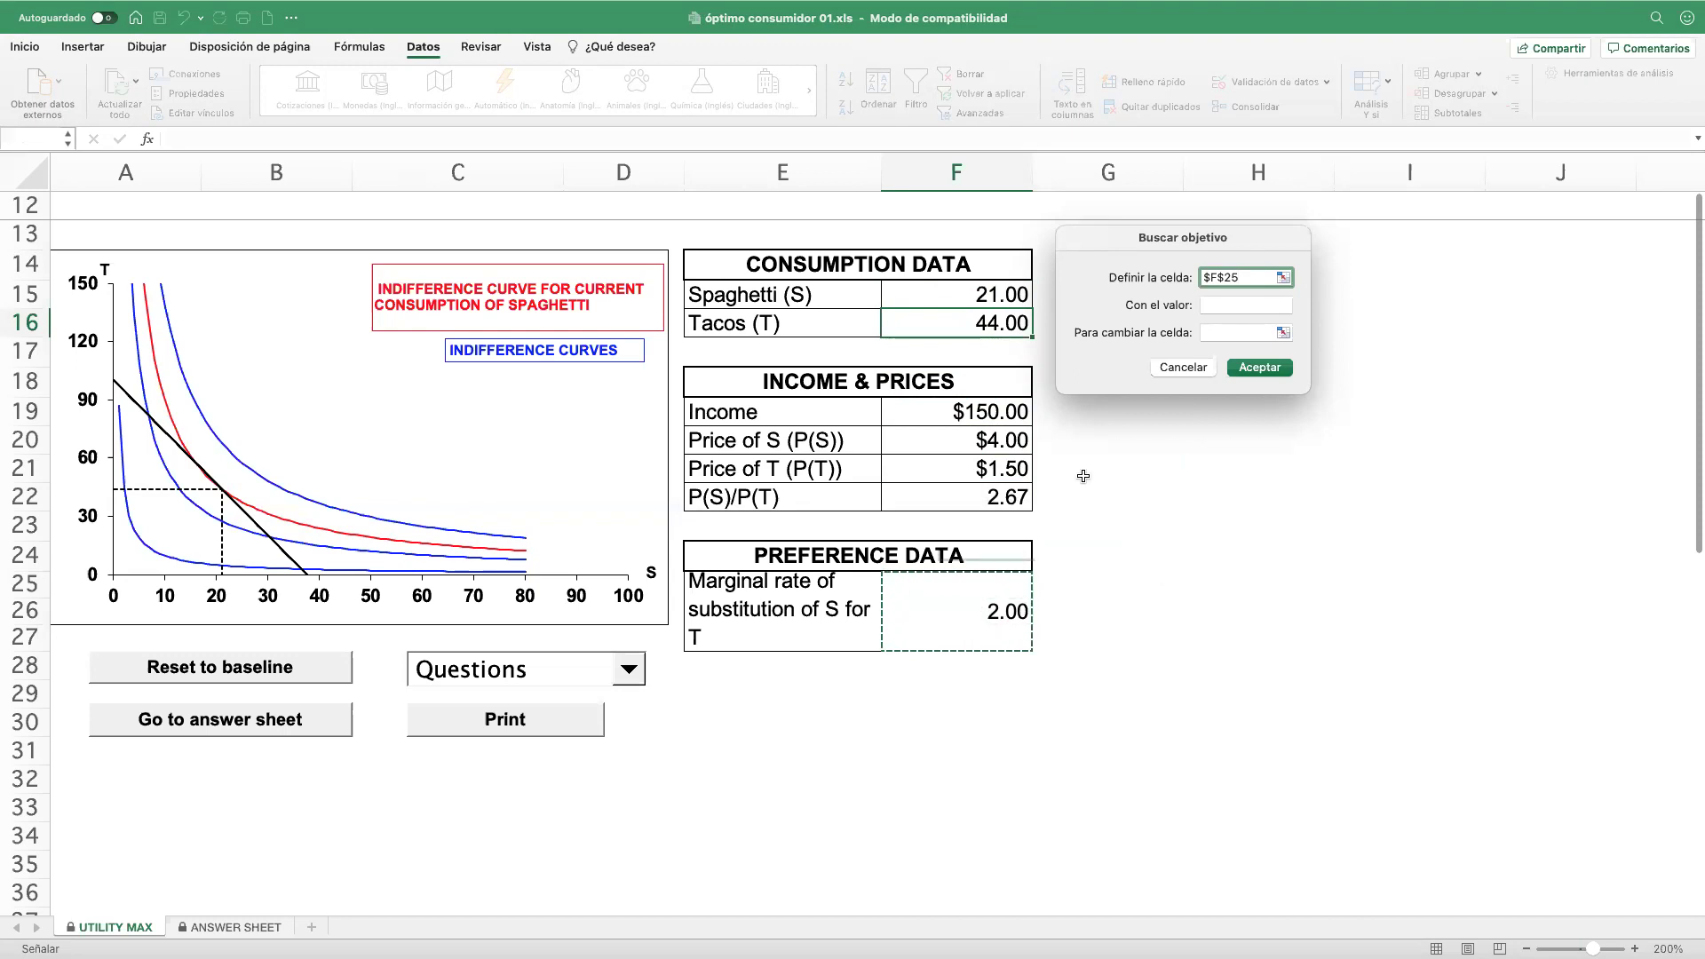
- Run Goal Seek with target value 2.67 by changing the Spaghetti cell F15, and accept the solution
{"action": "left_click", "coordinate": [1243, 305]}
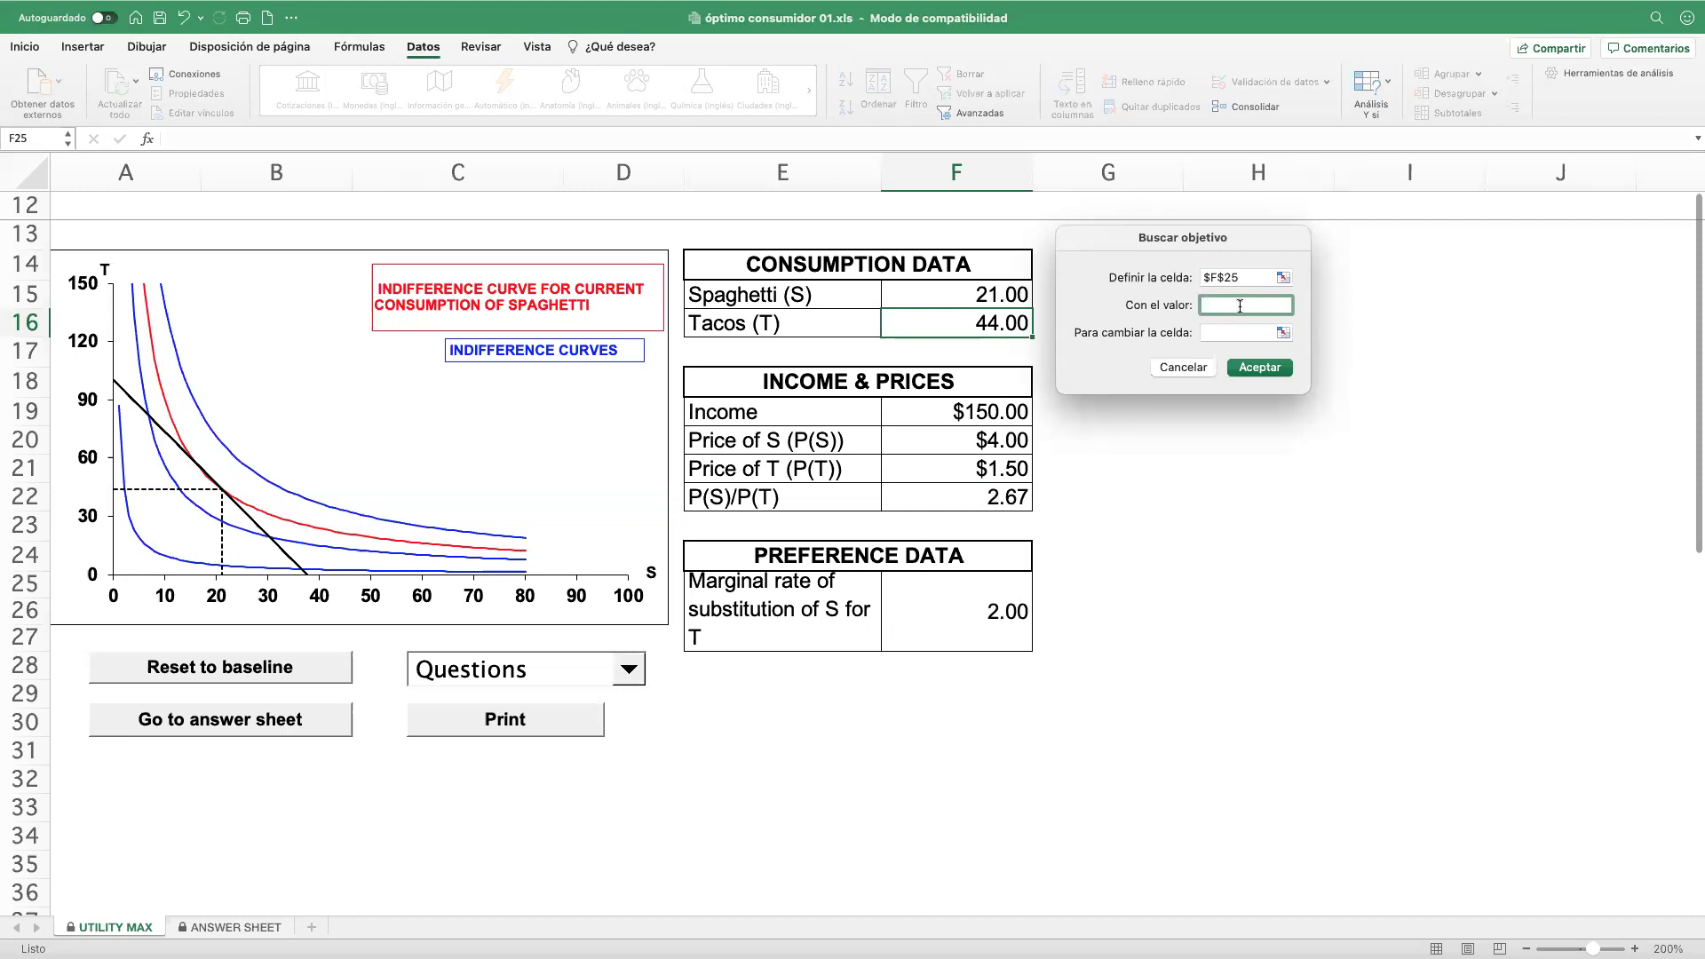
{"action": "type", "text": "2.67"}
{"action": "left_click", "coordinate": [1208, 331]}
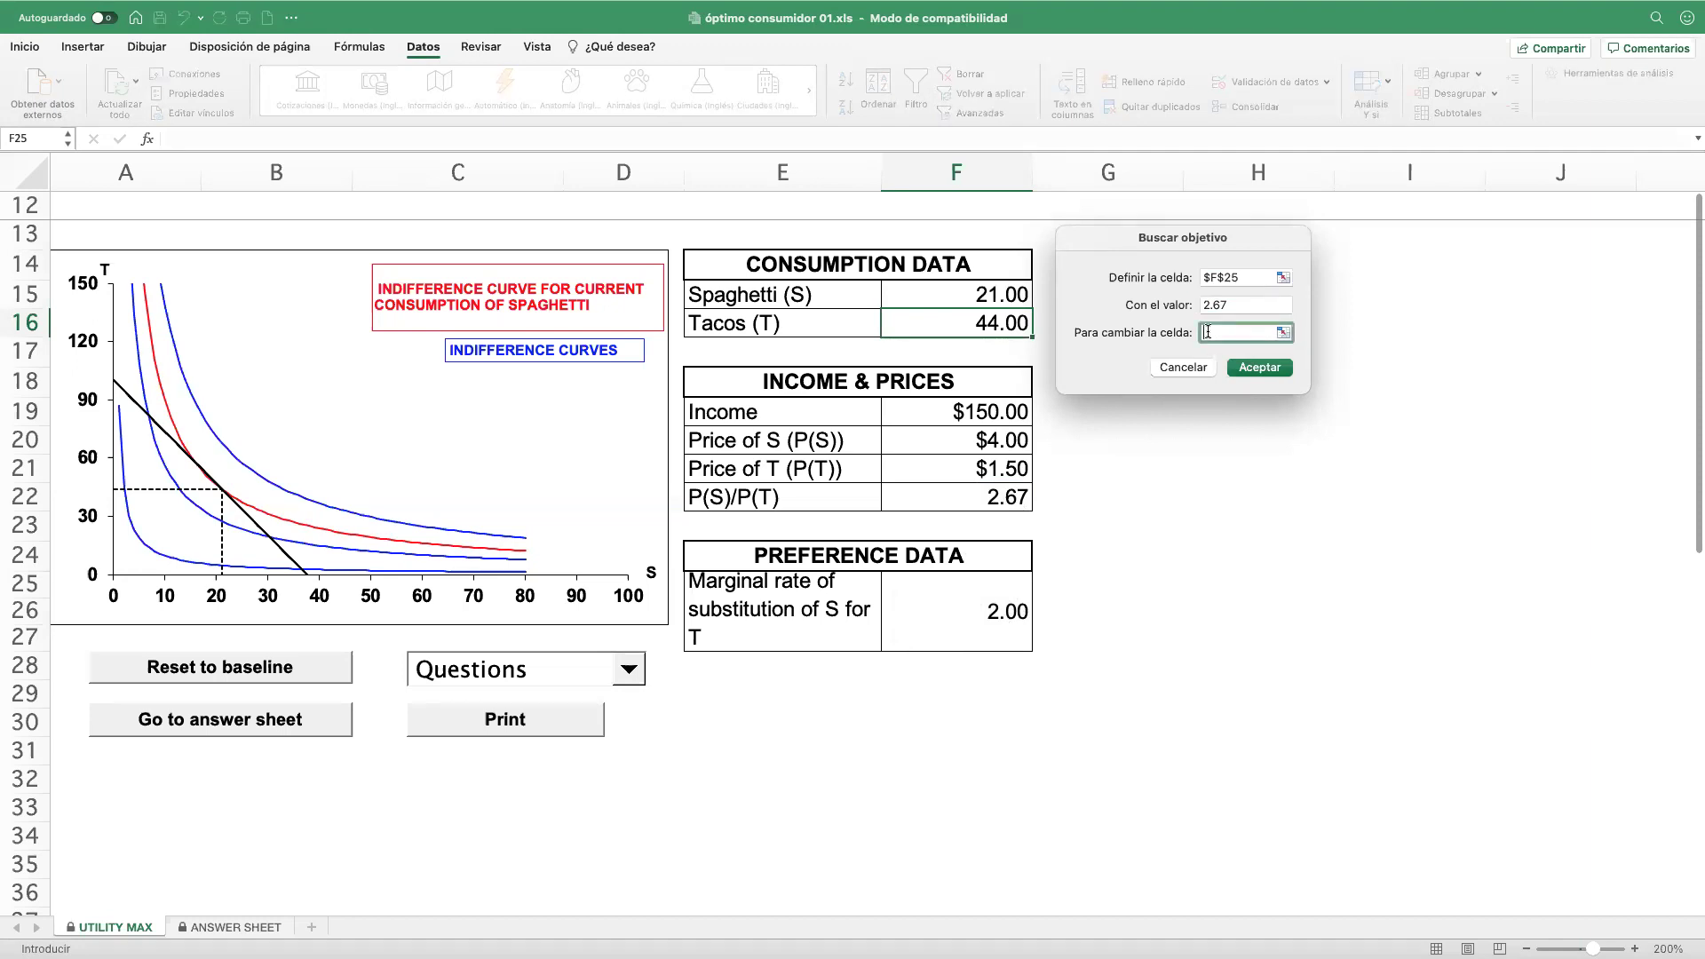
{"action": "left_click", "coordinate": [914, 291]}
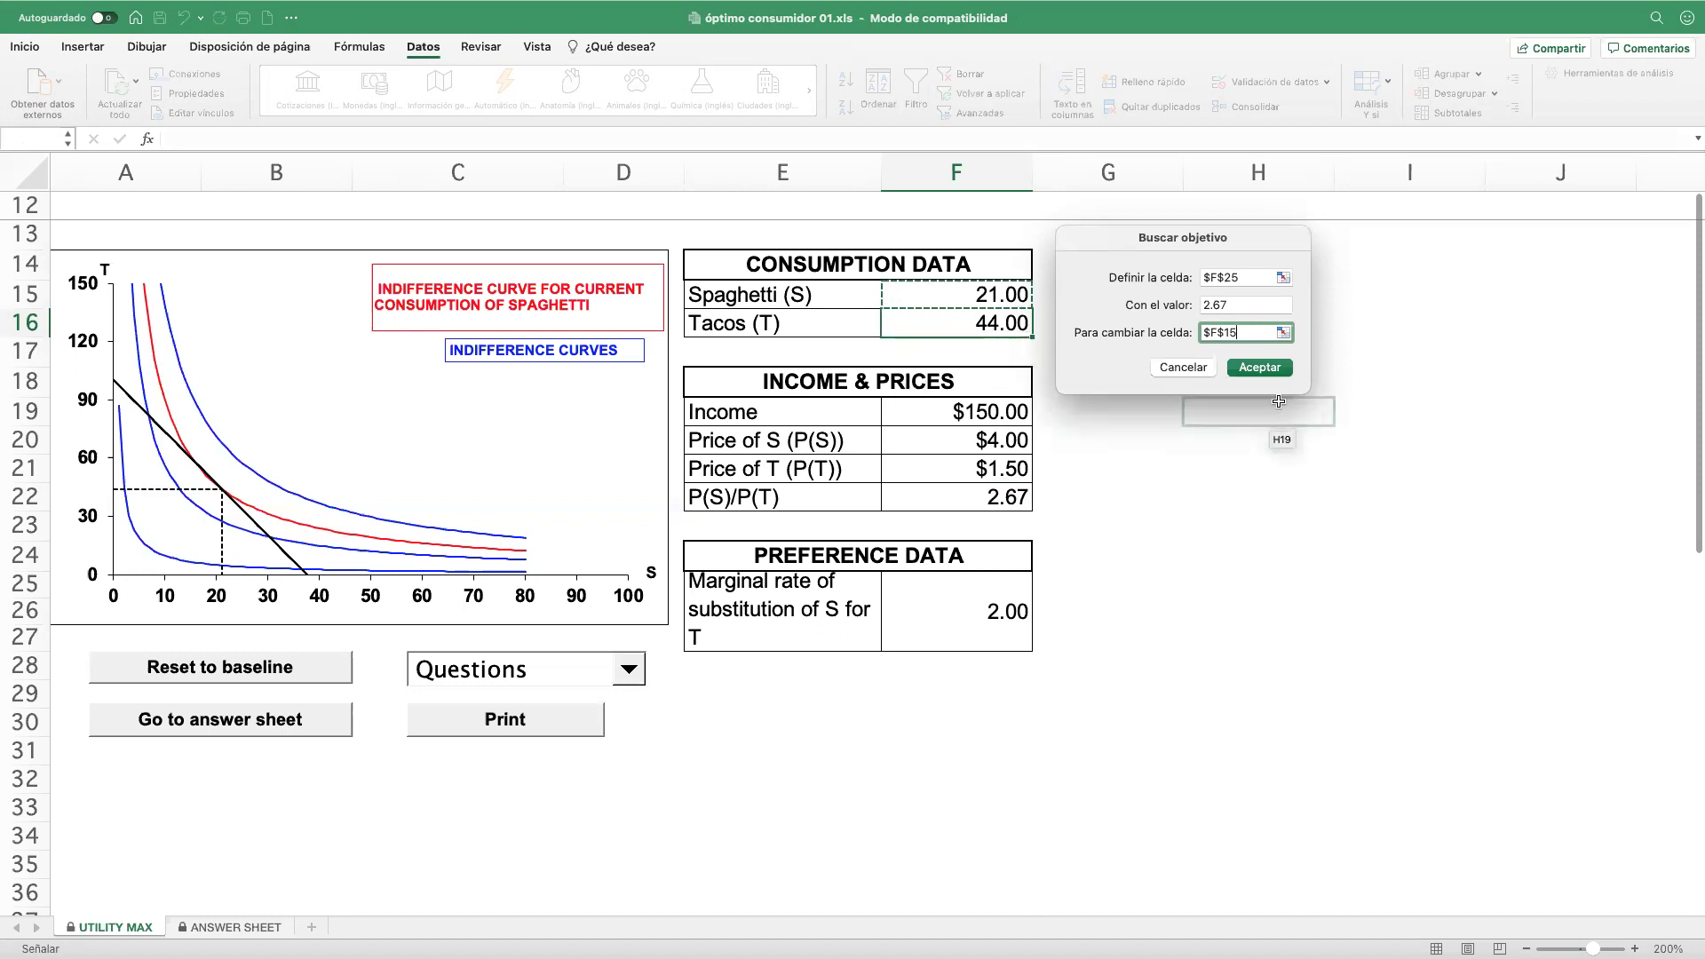
{"action": "left_click", "coordinate": [1255, 366]}
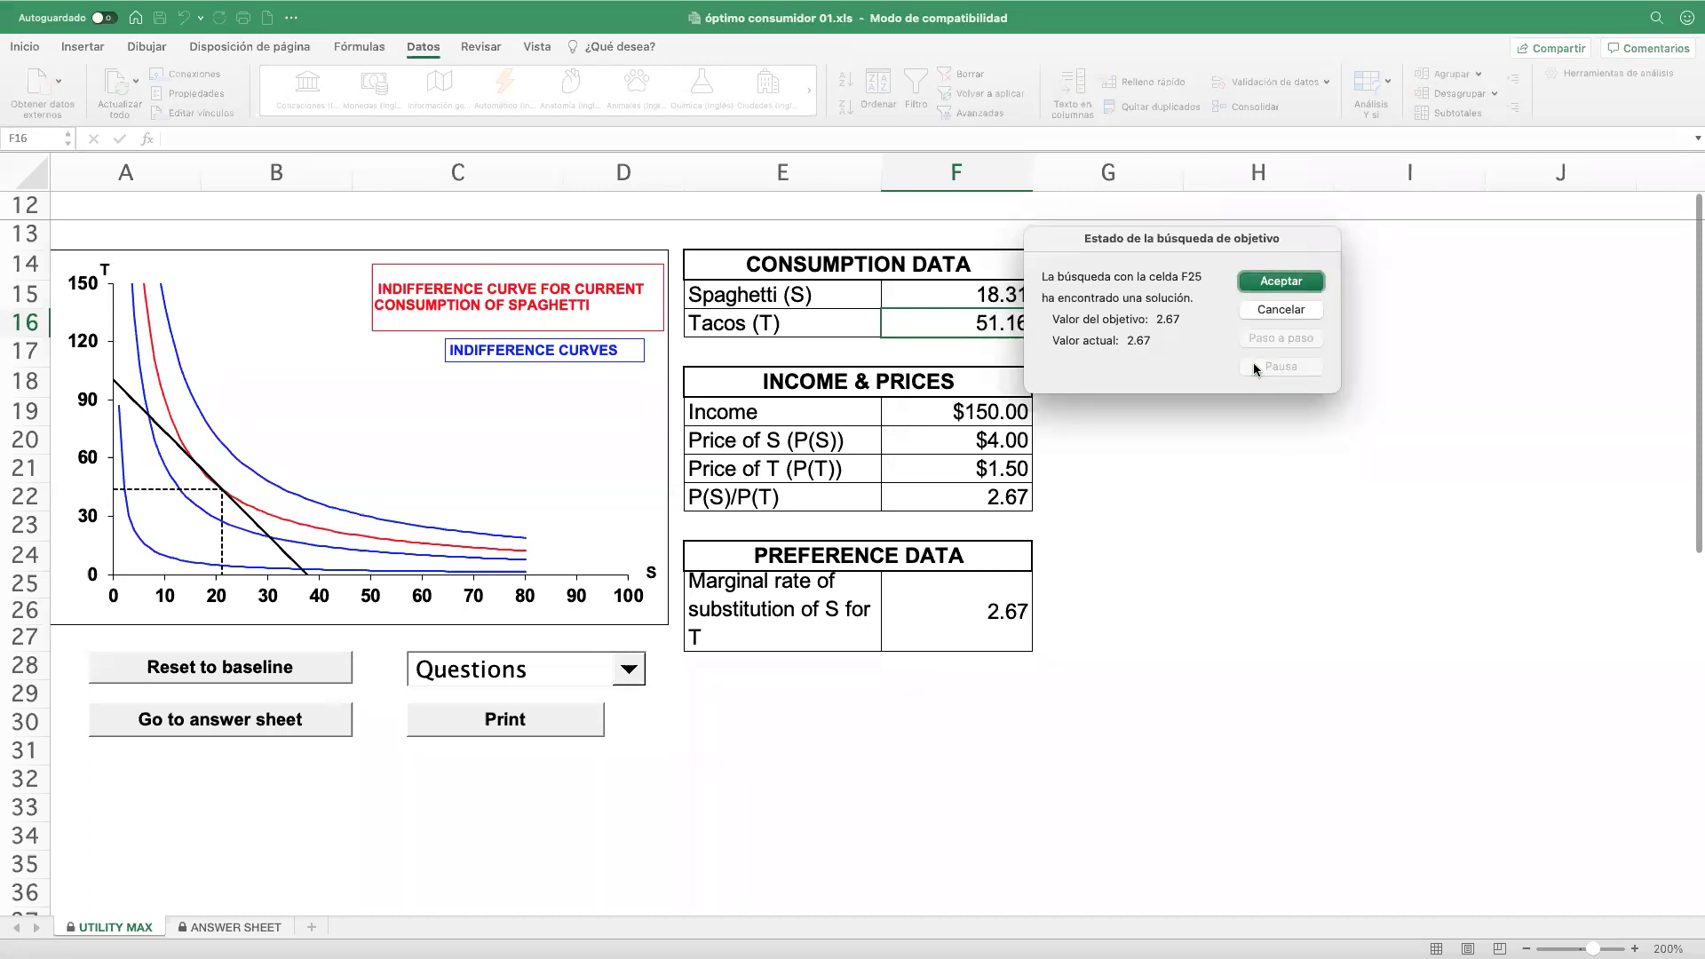
{"action": "left_click", "coordinate": [1279, 282]}
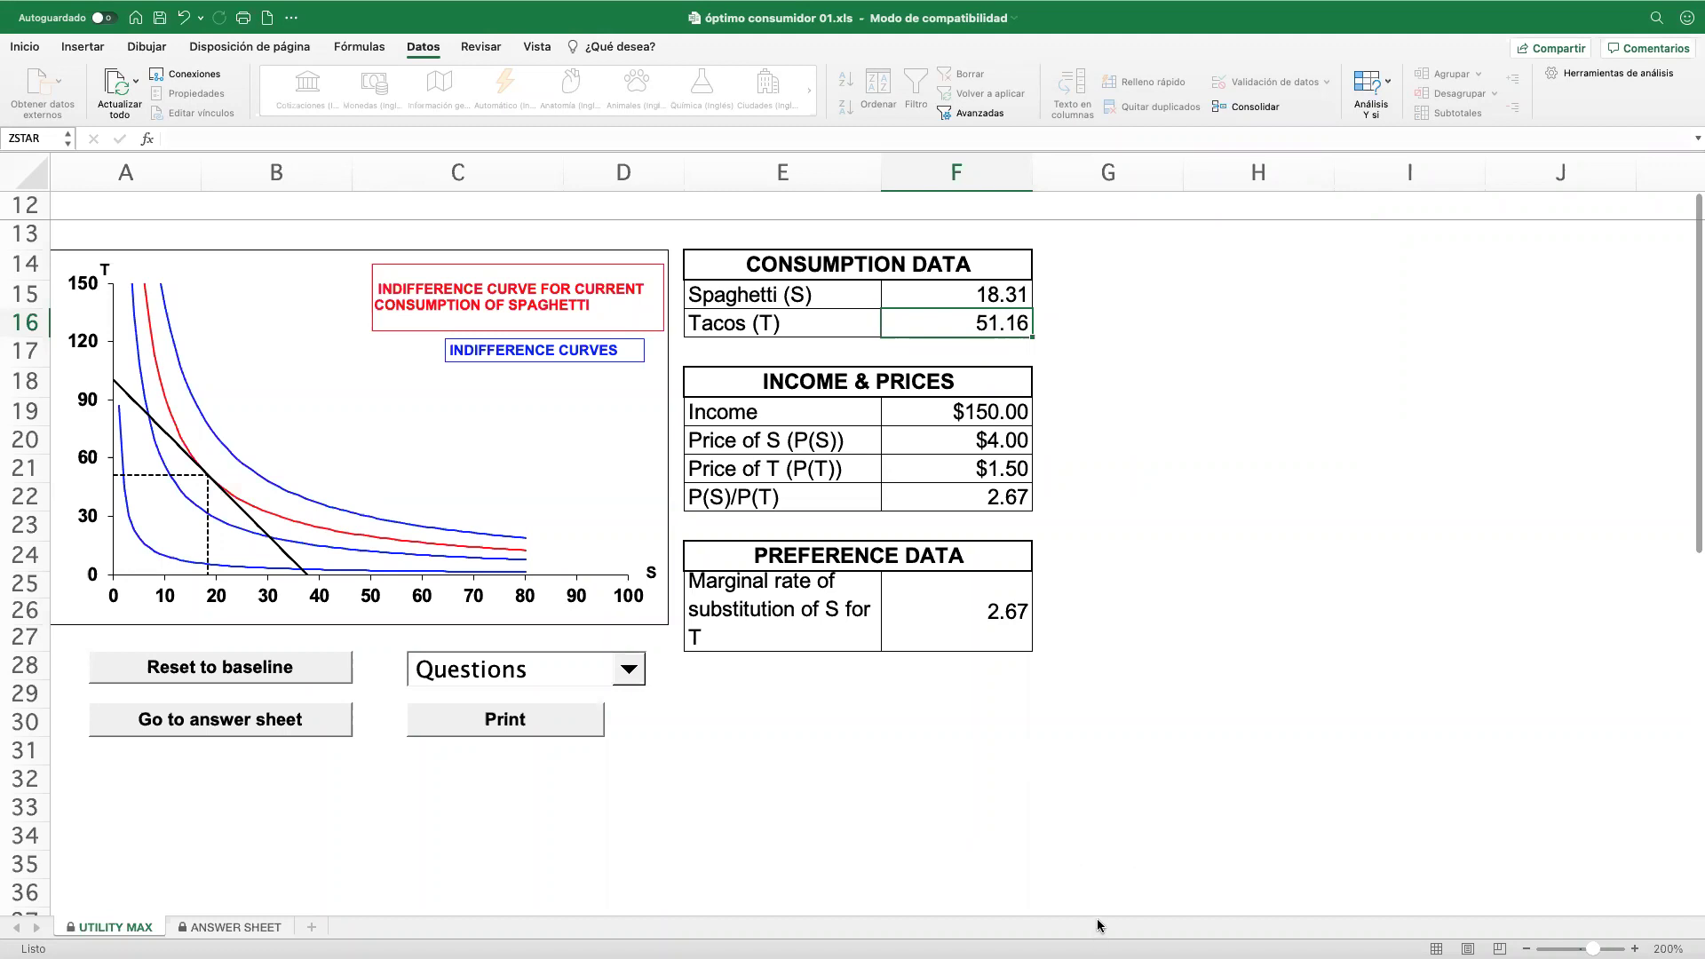
- Highlight the marginal rate of substitution and P(S)/P(T) values in red, the Spaghetti and Tacos values in green, and mark the optimum on the graph
{"action": "left_click_drag", "start_coordinate": [885, 572], "coordinate": [1032, 653]}
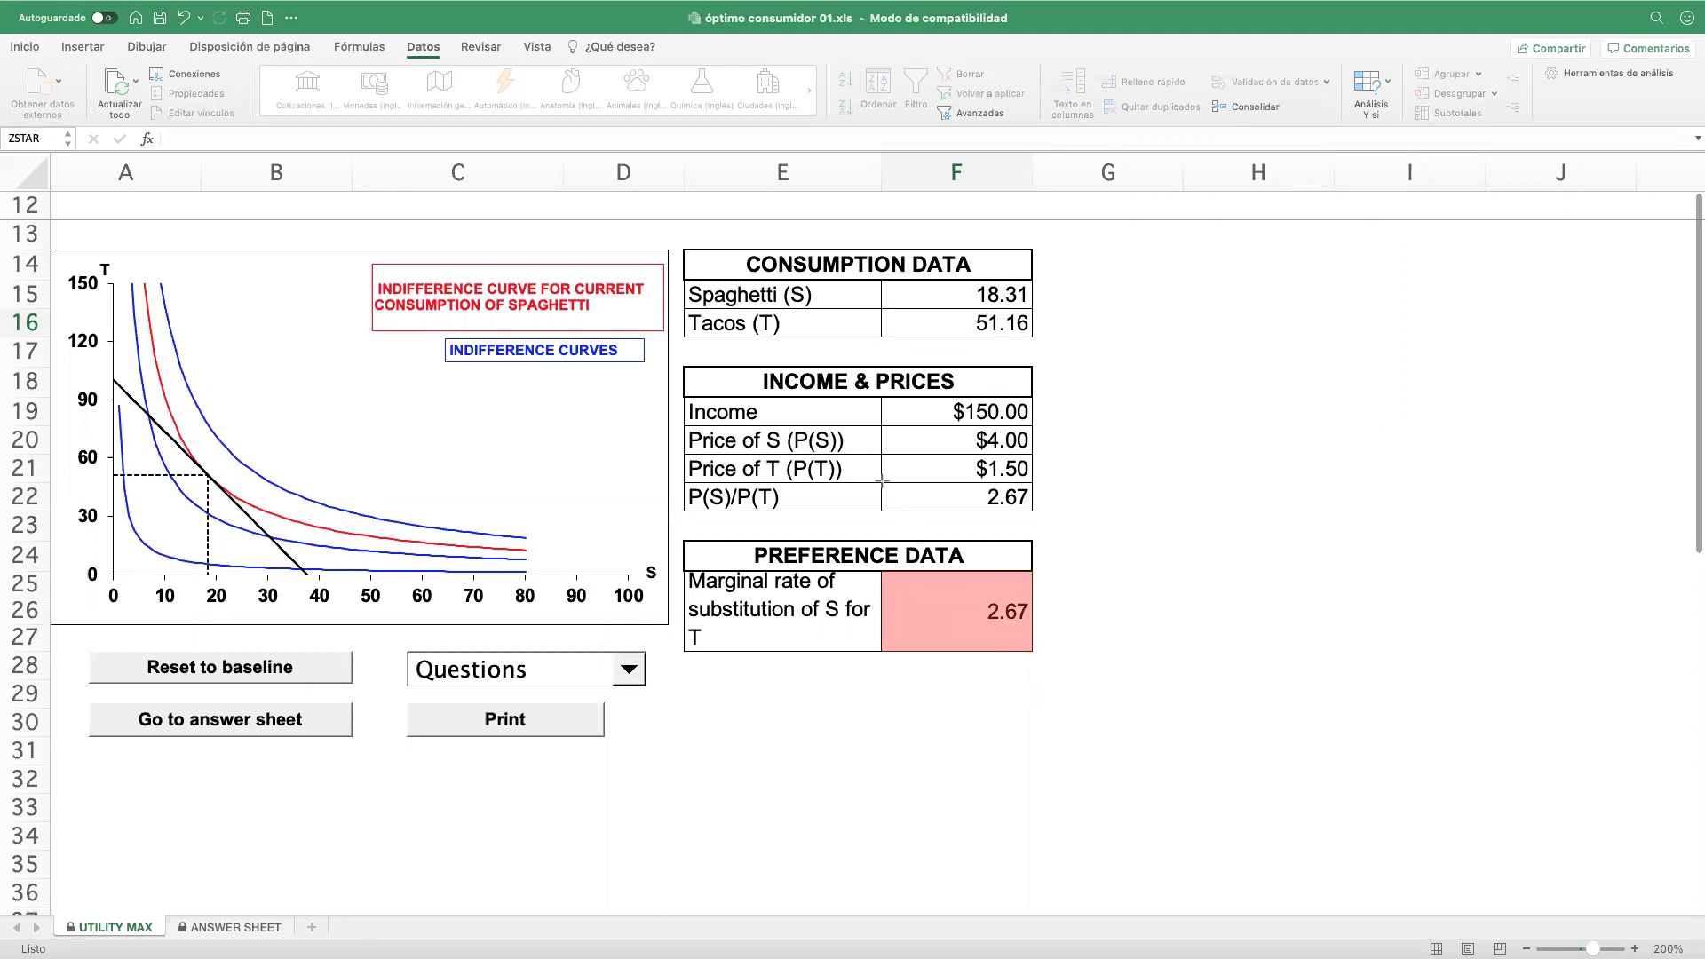
{"action": "left_click_drag", "start_coordinate": [884, 485], "coordinate": [1031, 509]}
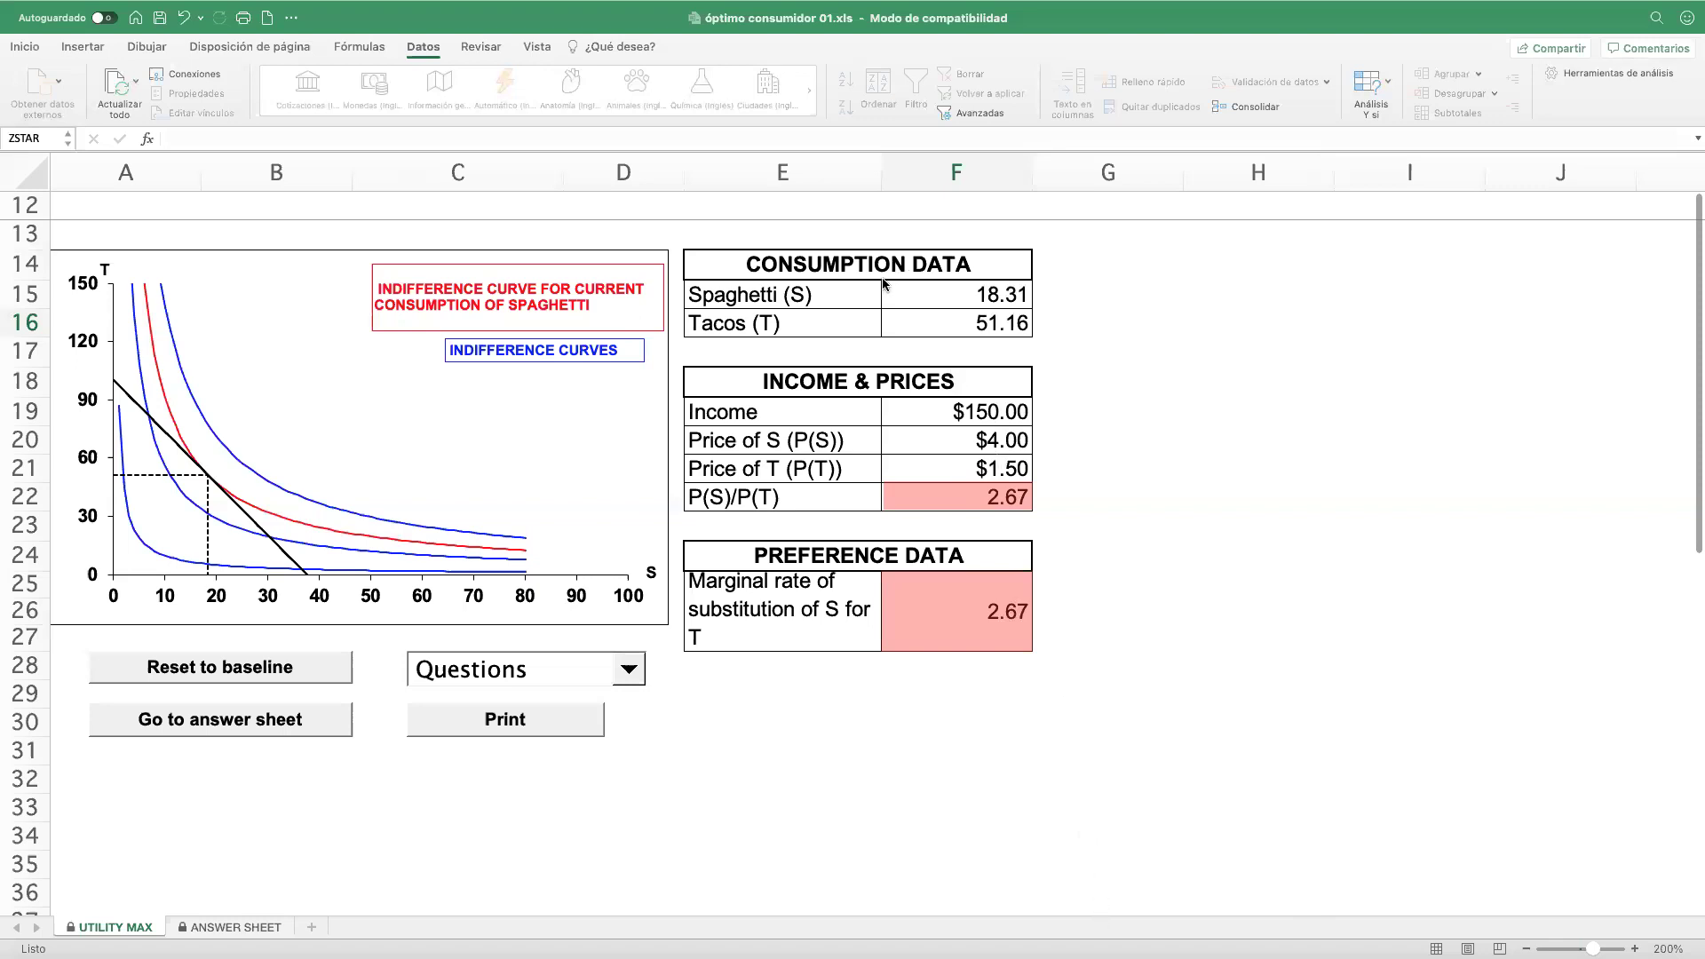
{"action": "left_click_drag", "start_coordinate": [885, 282], "coordinate": [1030, 310]}
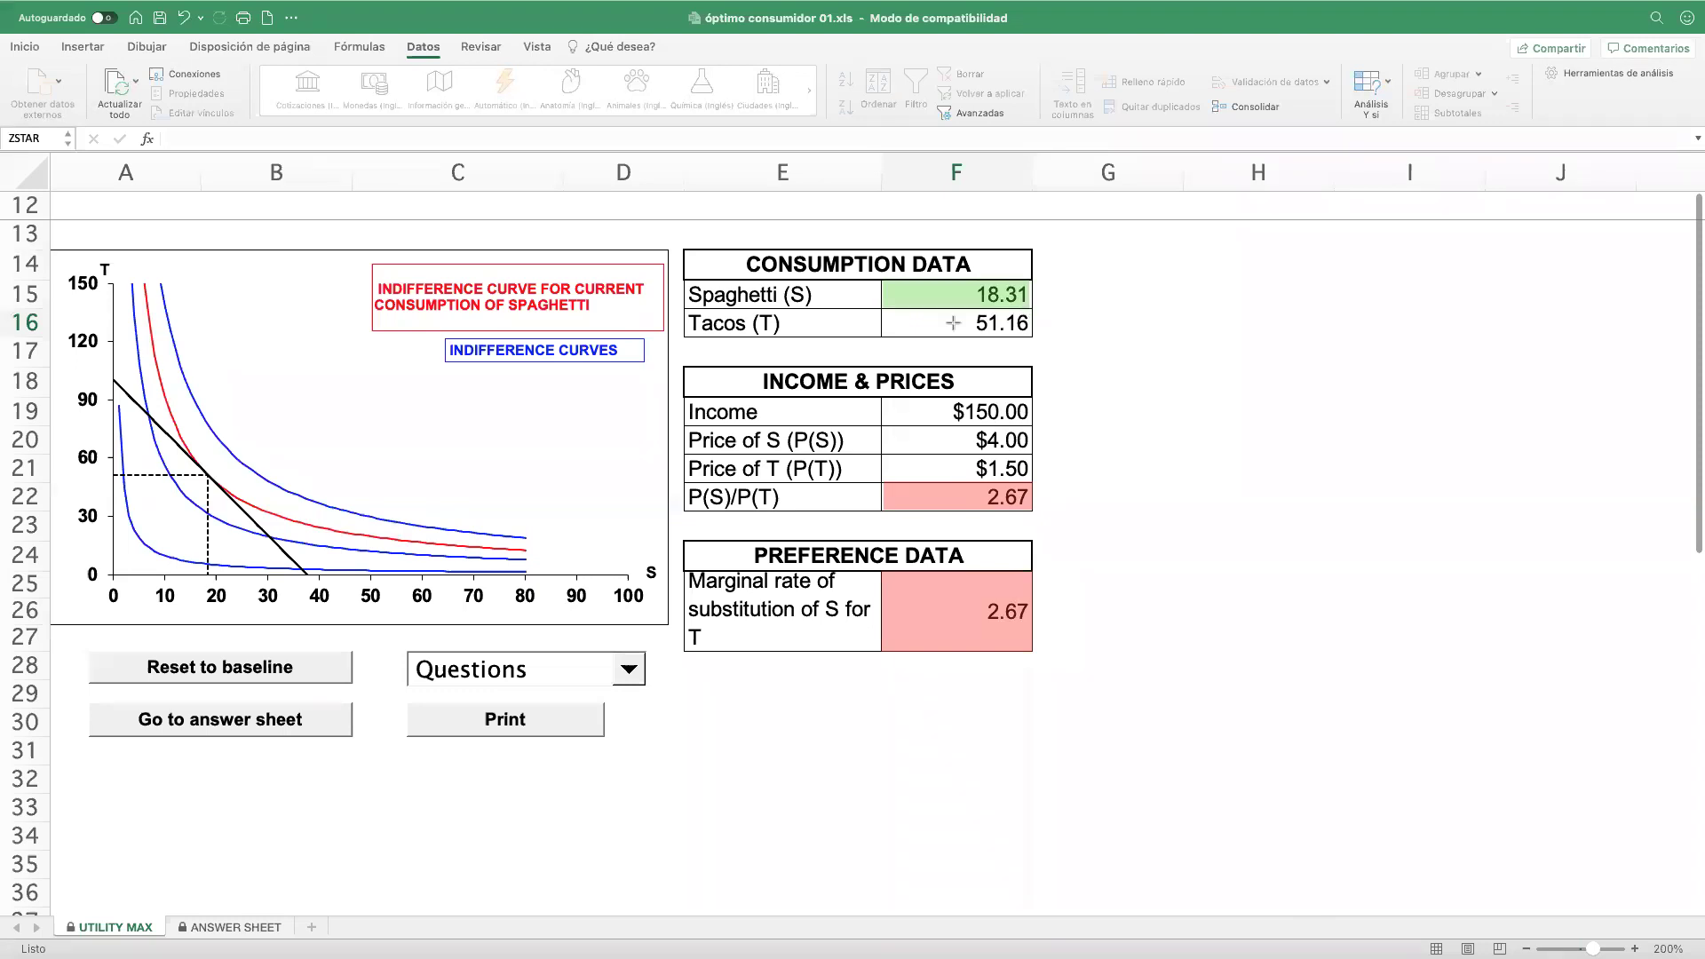
{"action": "left_click_drag", "start_coordinate": [881, 308], "coordinate": [1030, 334]}
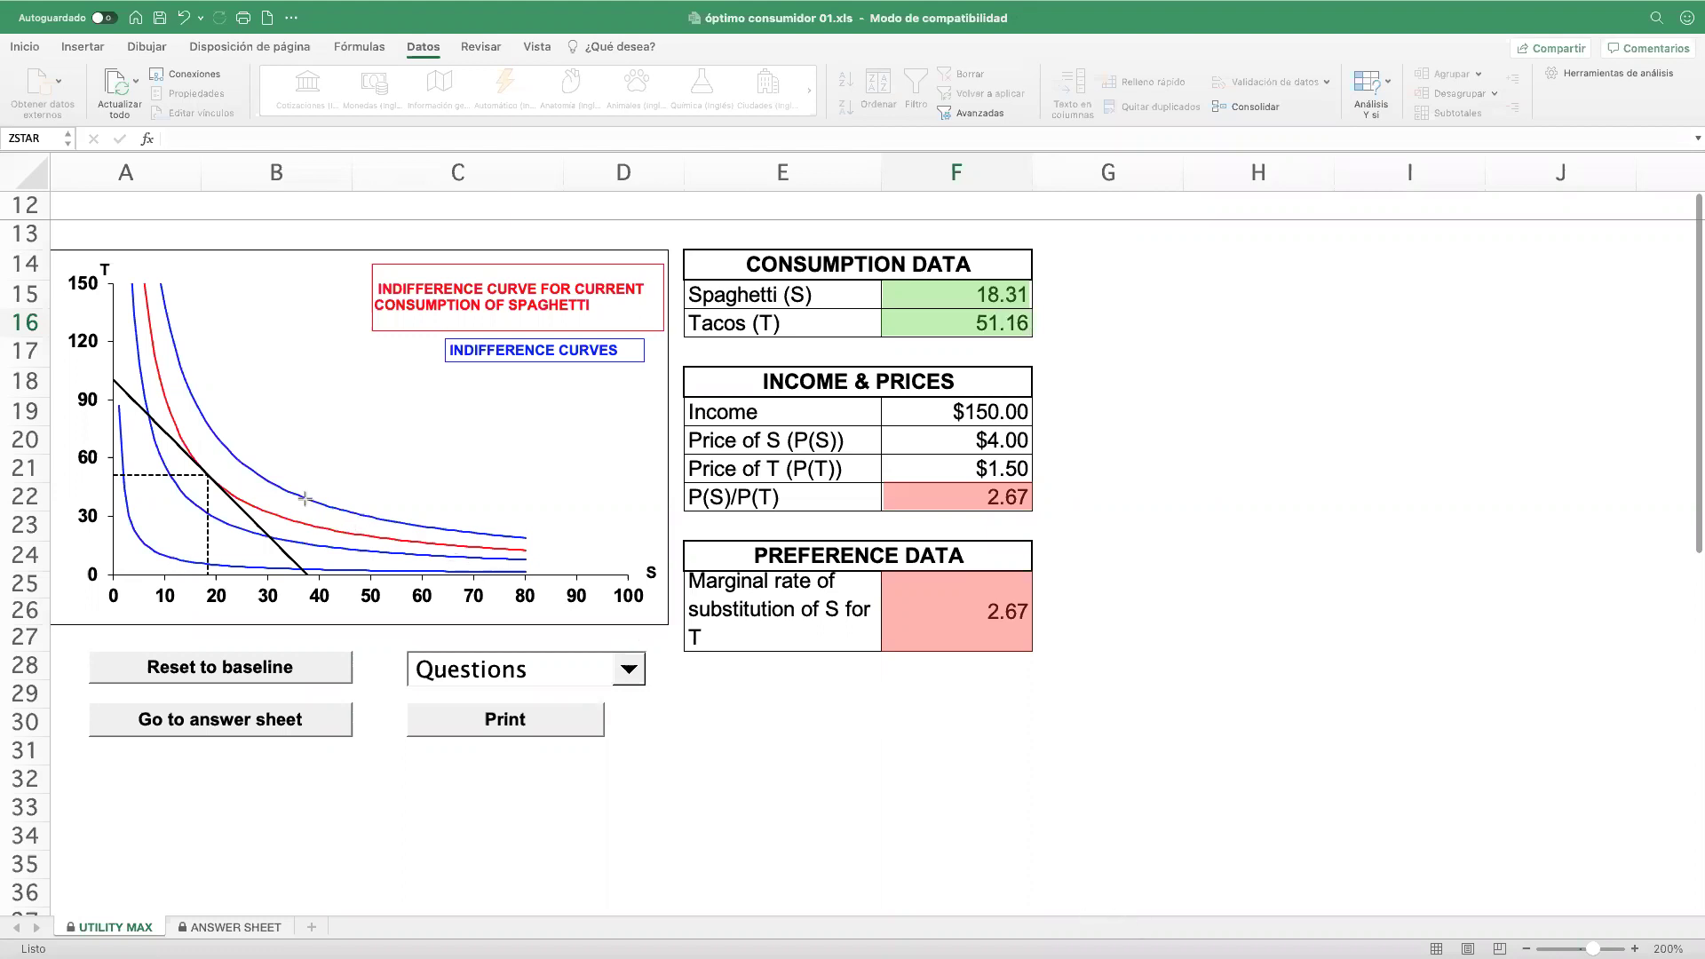
{"action": "left_click", "coordinate": [206, 472]}
{"action": "left_click_drag", "start_coordinate": [384, 365], "coordinate": [227, 463]}
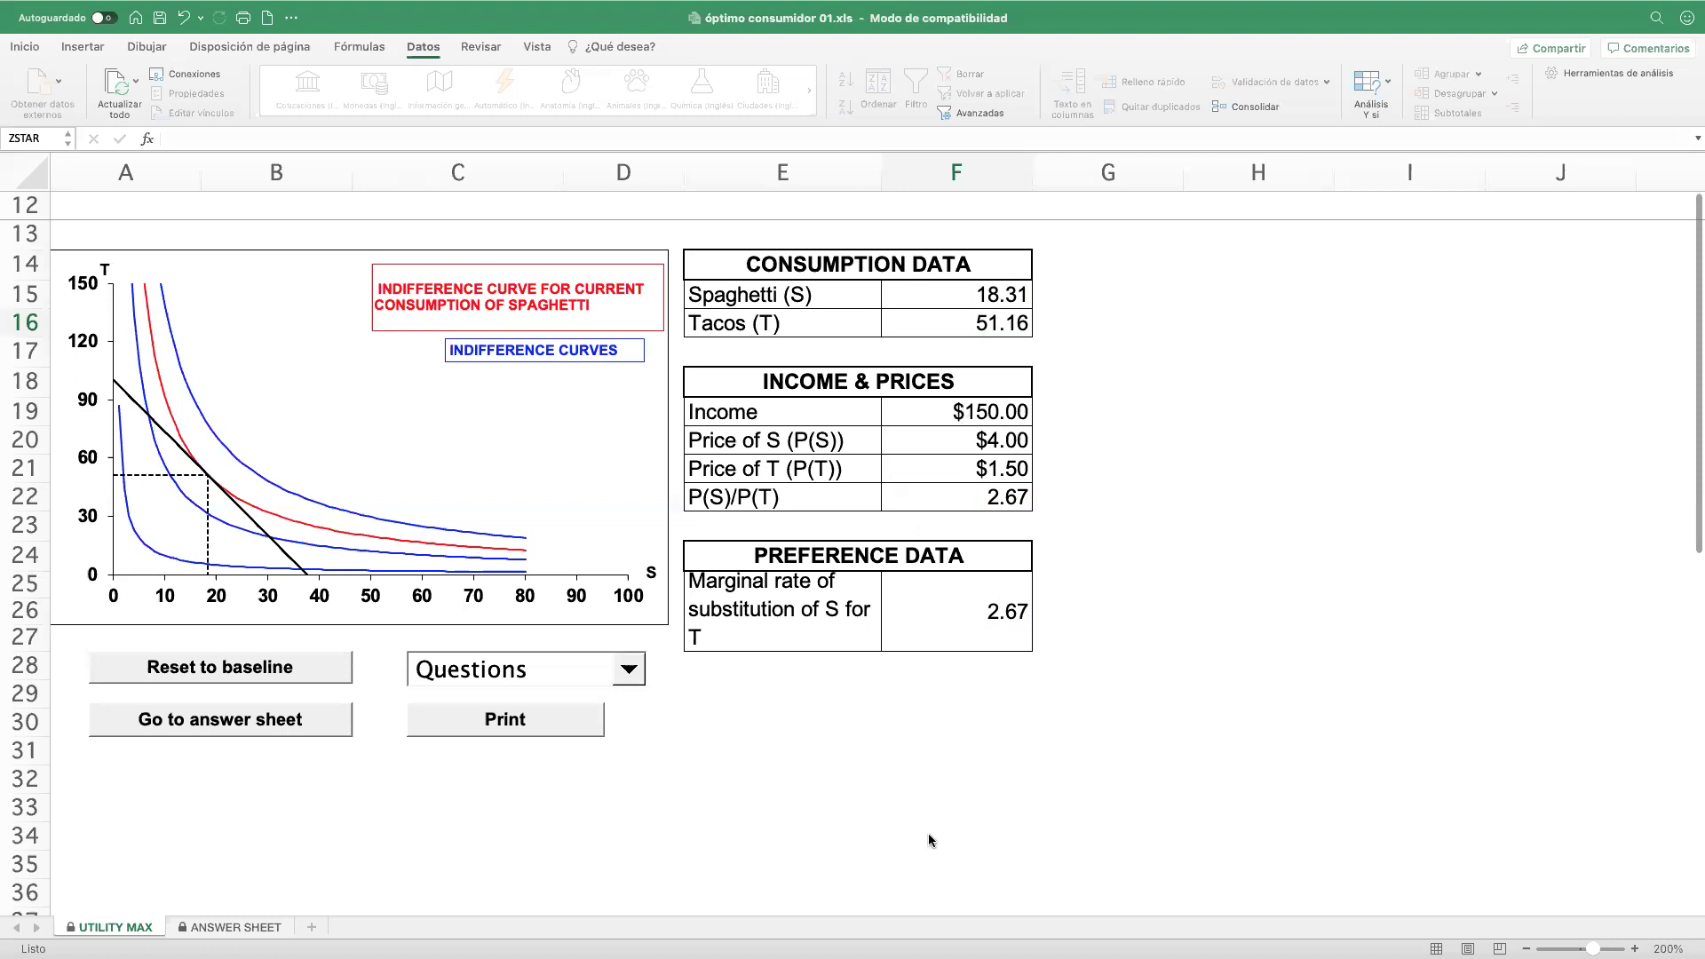
- Try an Income of 200 in the INCOME & PRICES table and restore it to 150
{"action": "left_click", "coordinate": [938, 411]}
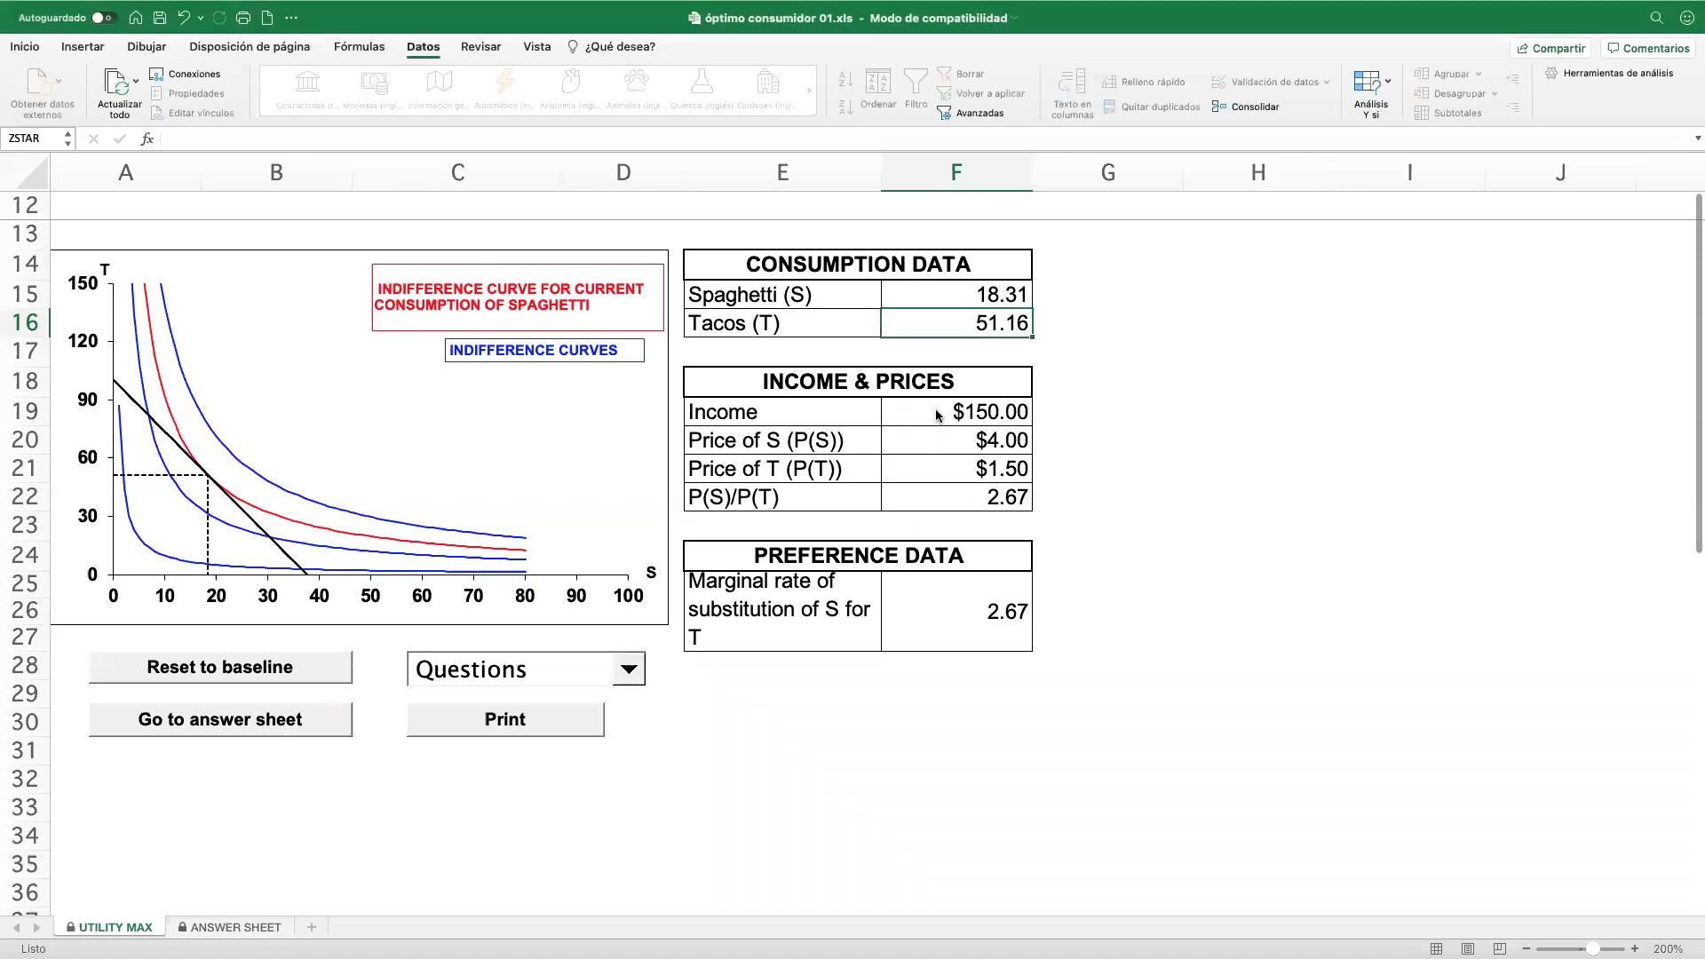
{"action": "left_click", "coordinate": [935, 409]}
{"action": "key", "text": "BackSpace"}
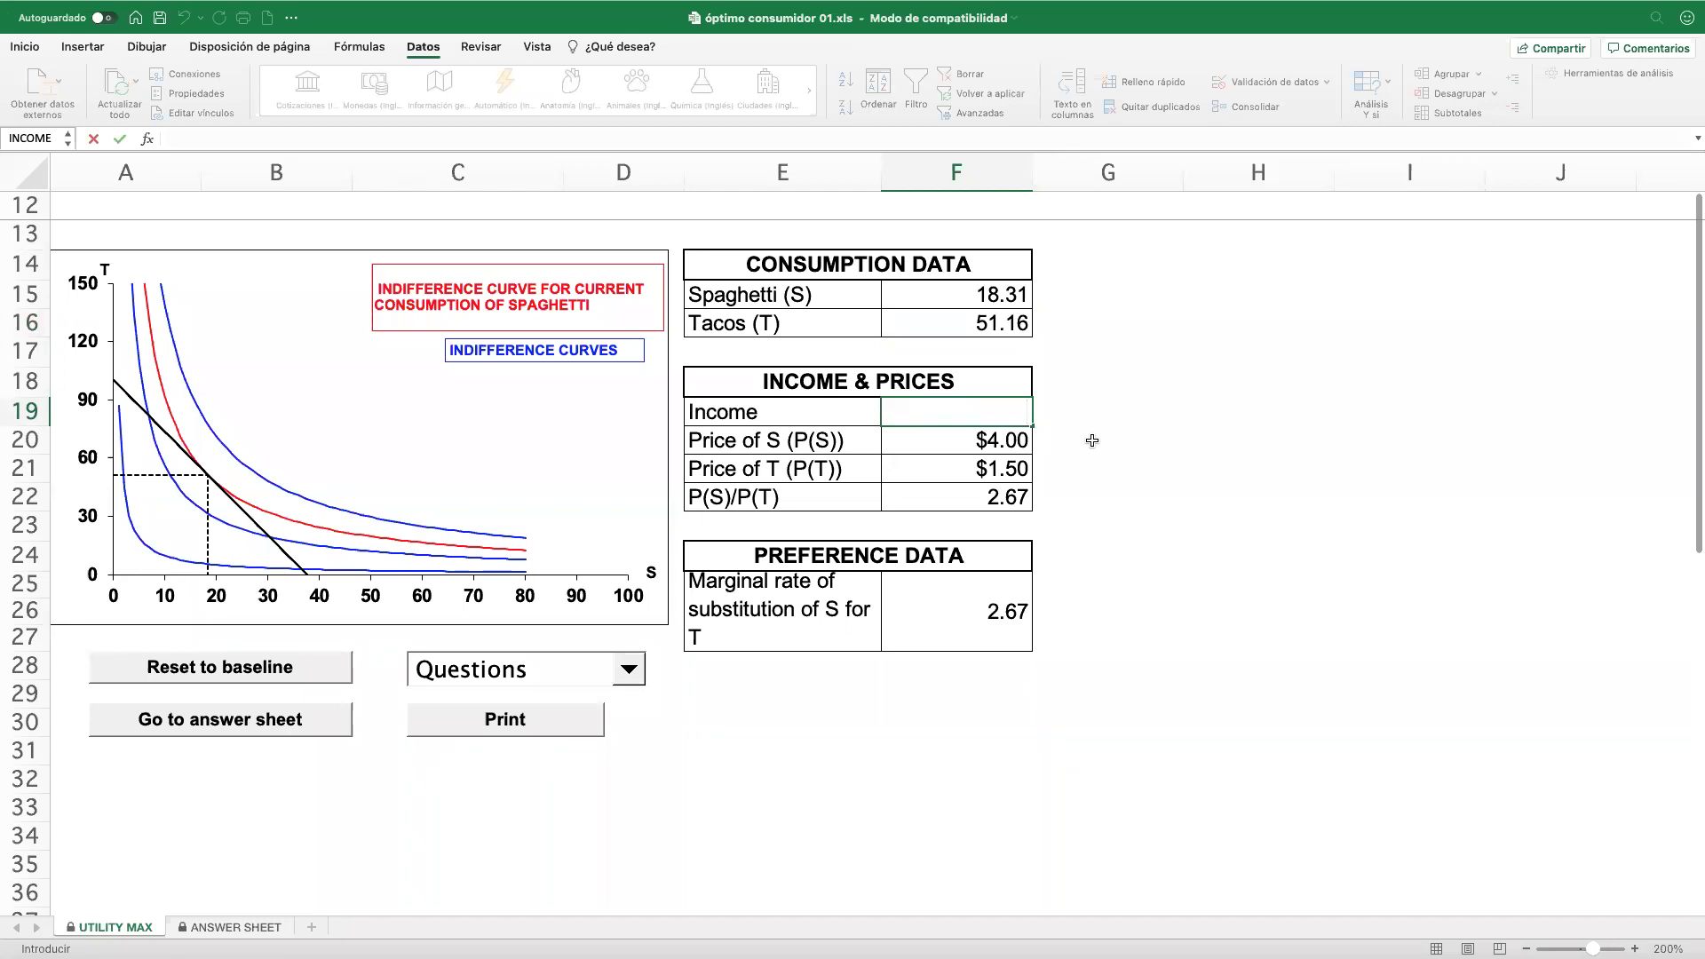
{"action": "key", "text": "Escape"}
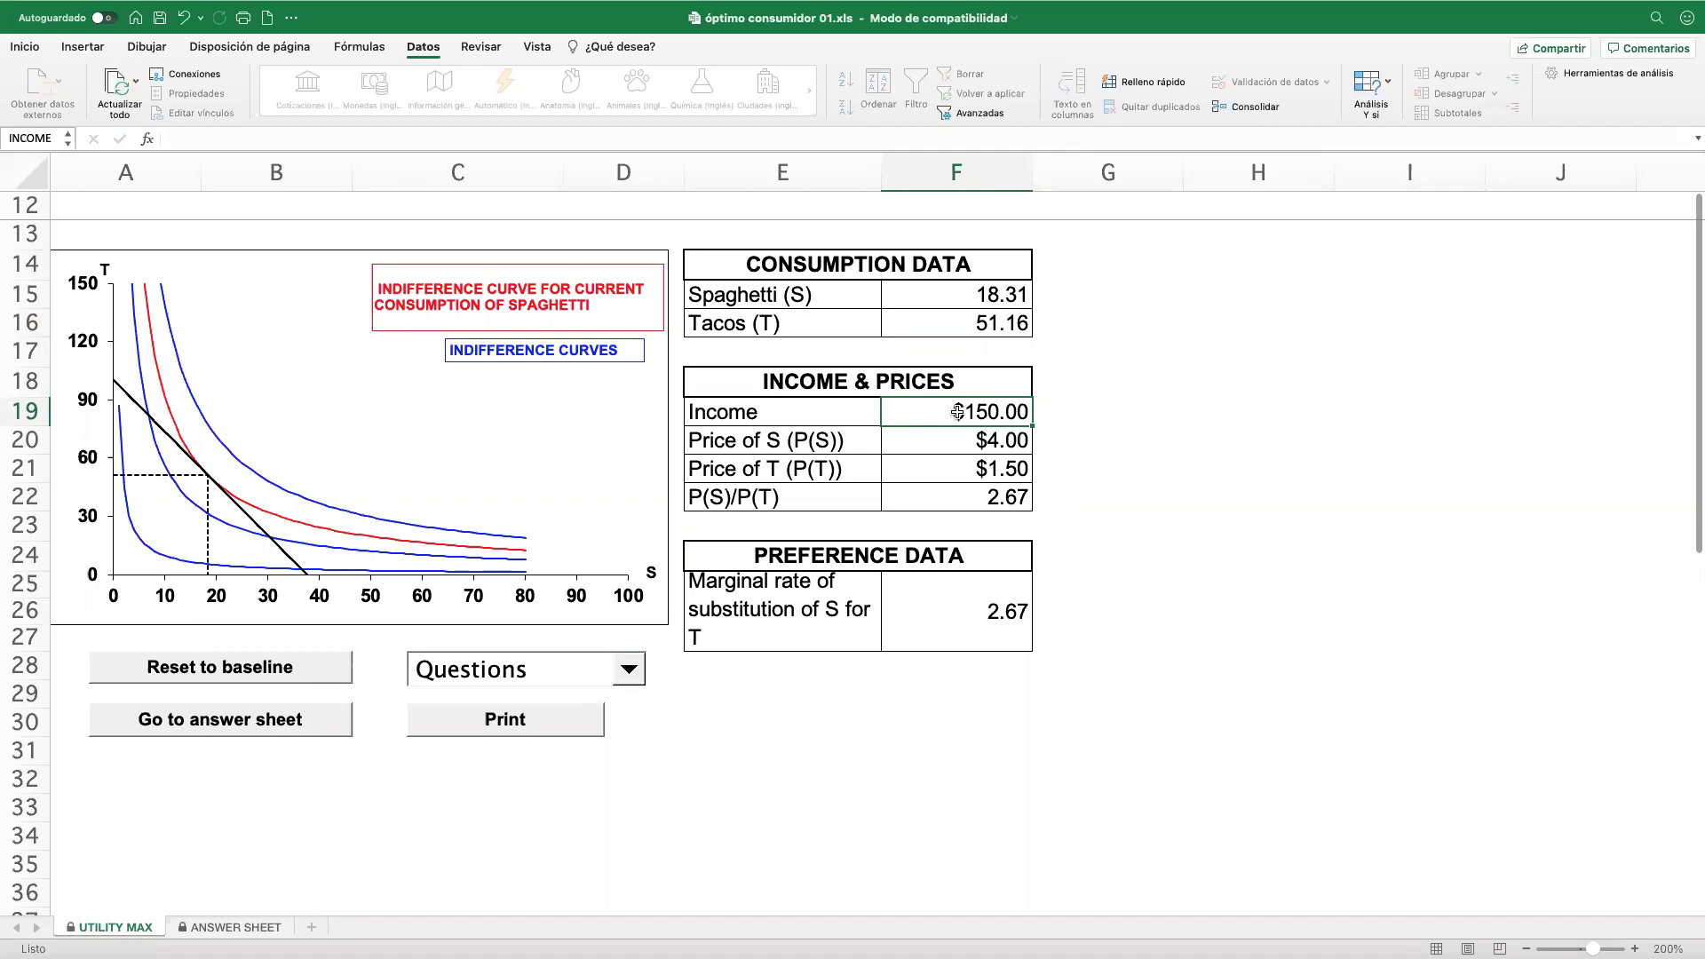
{"action": "type", "text": "2"}
{"action": "type", "text": "00"}
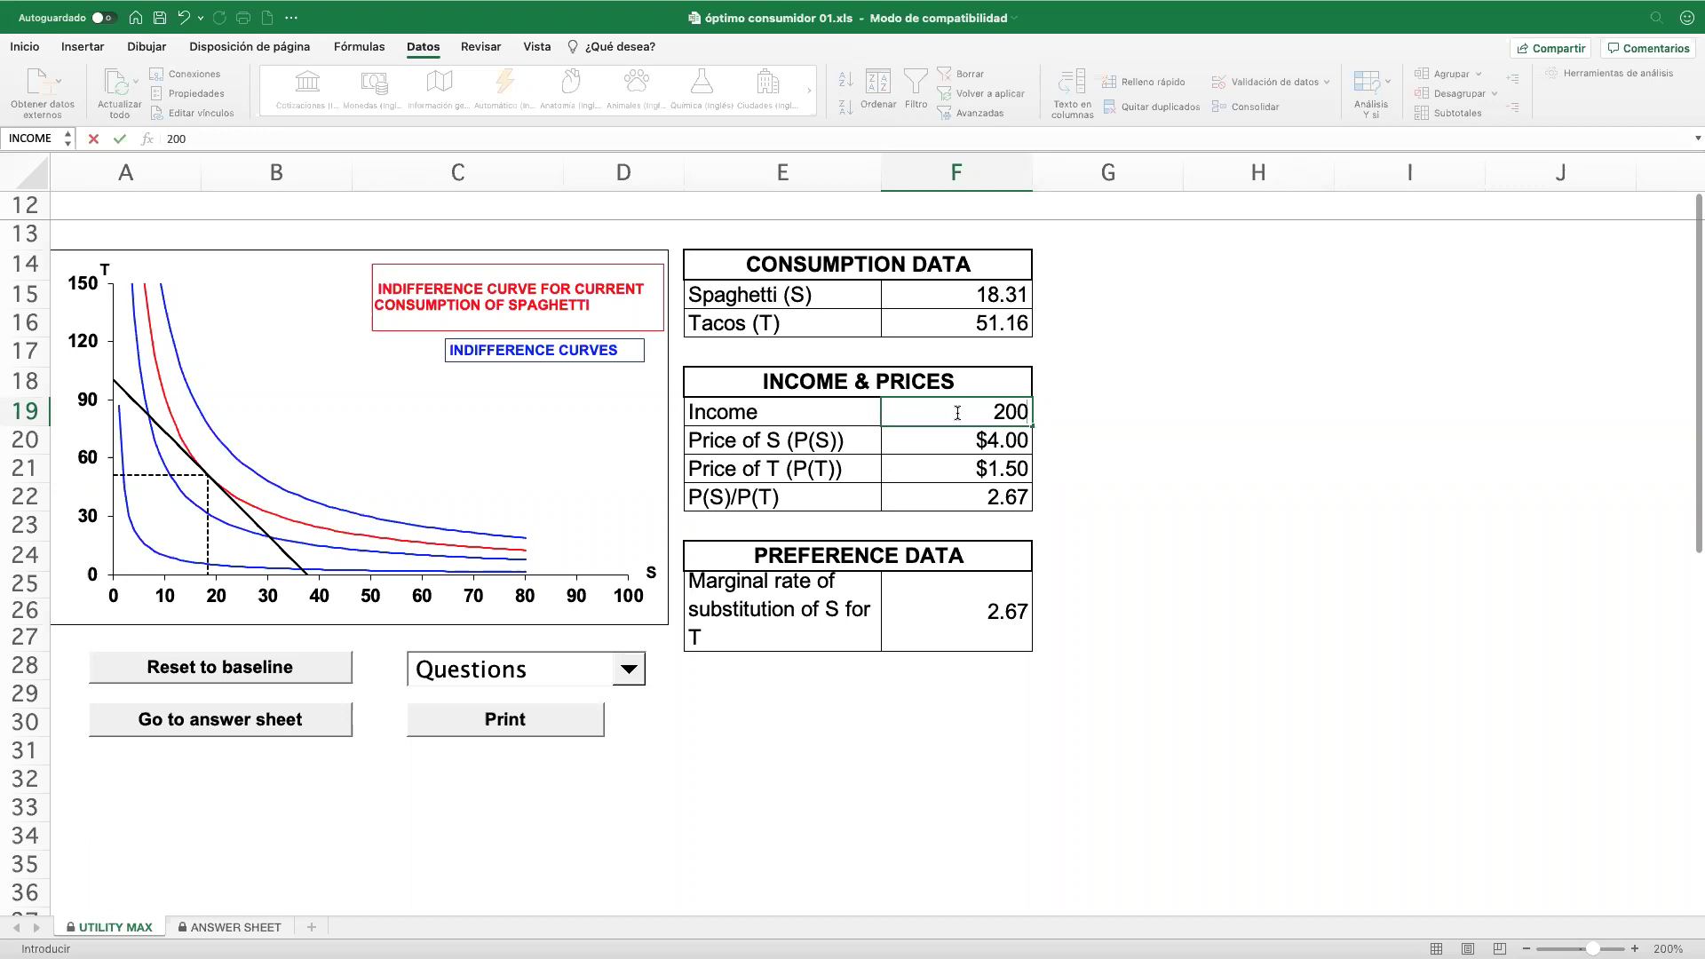
{"action": "key", "text": "Return"}
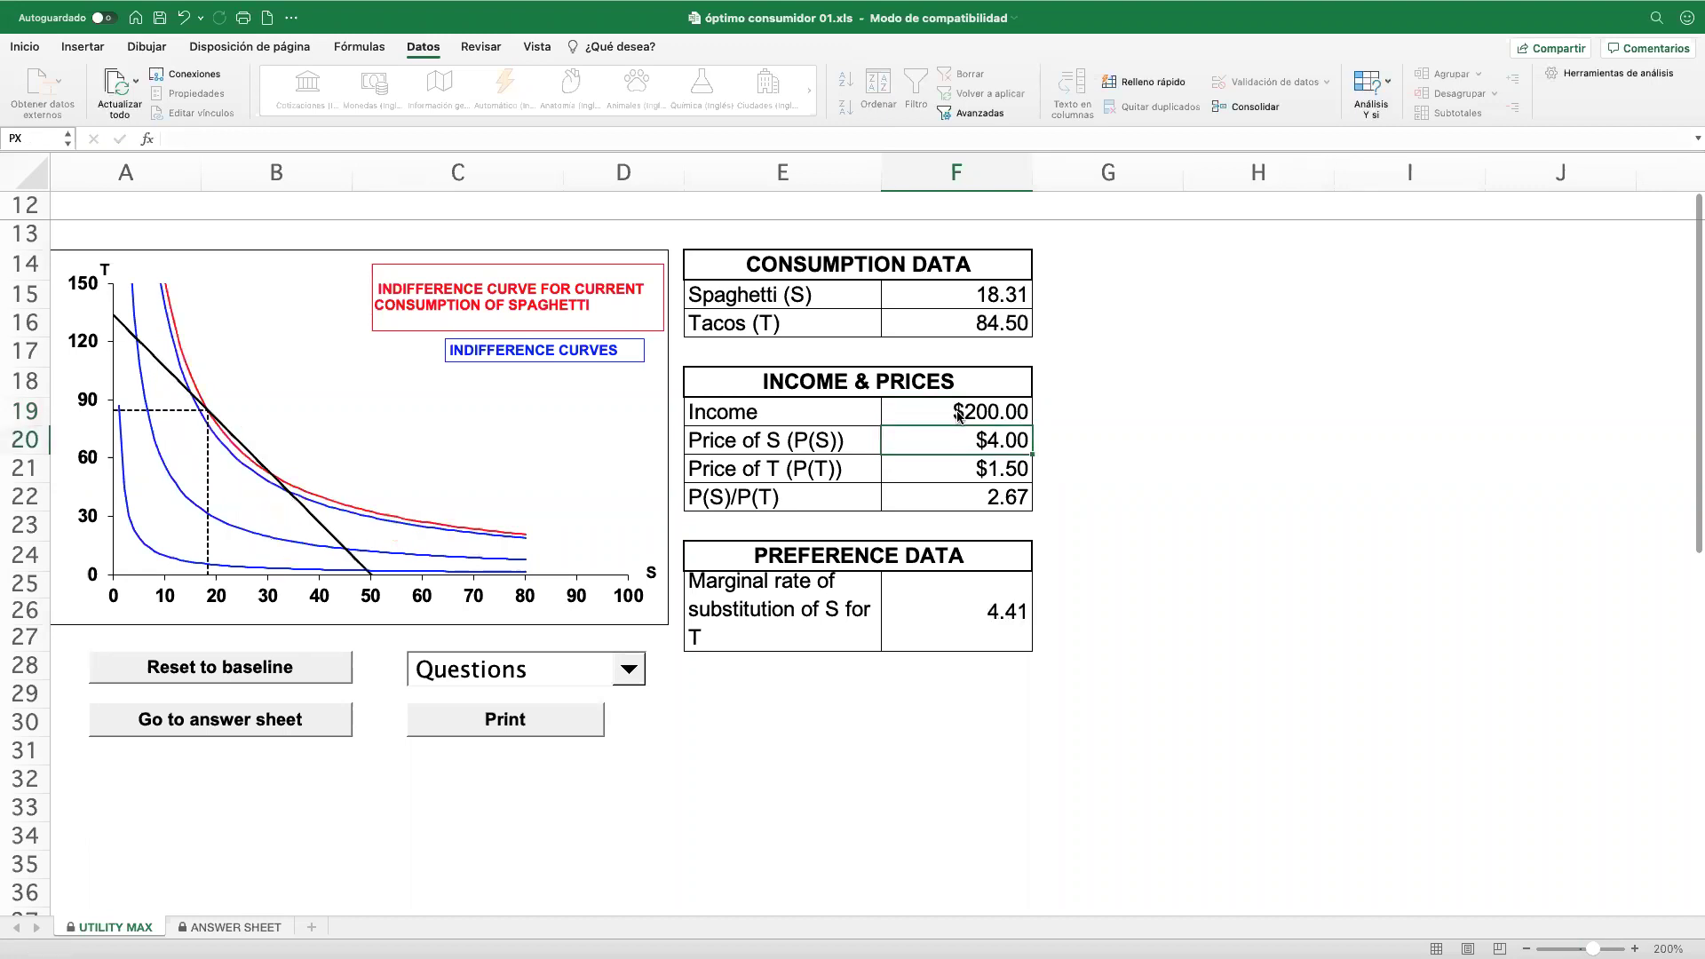
{"action": "left_click", "coordinate": [979, 411]}
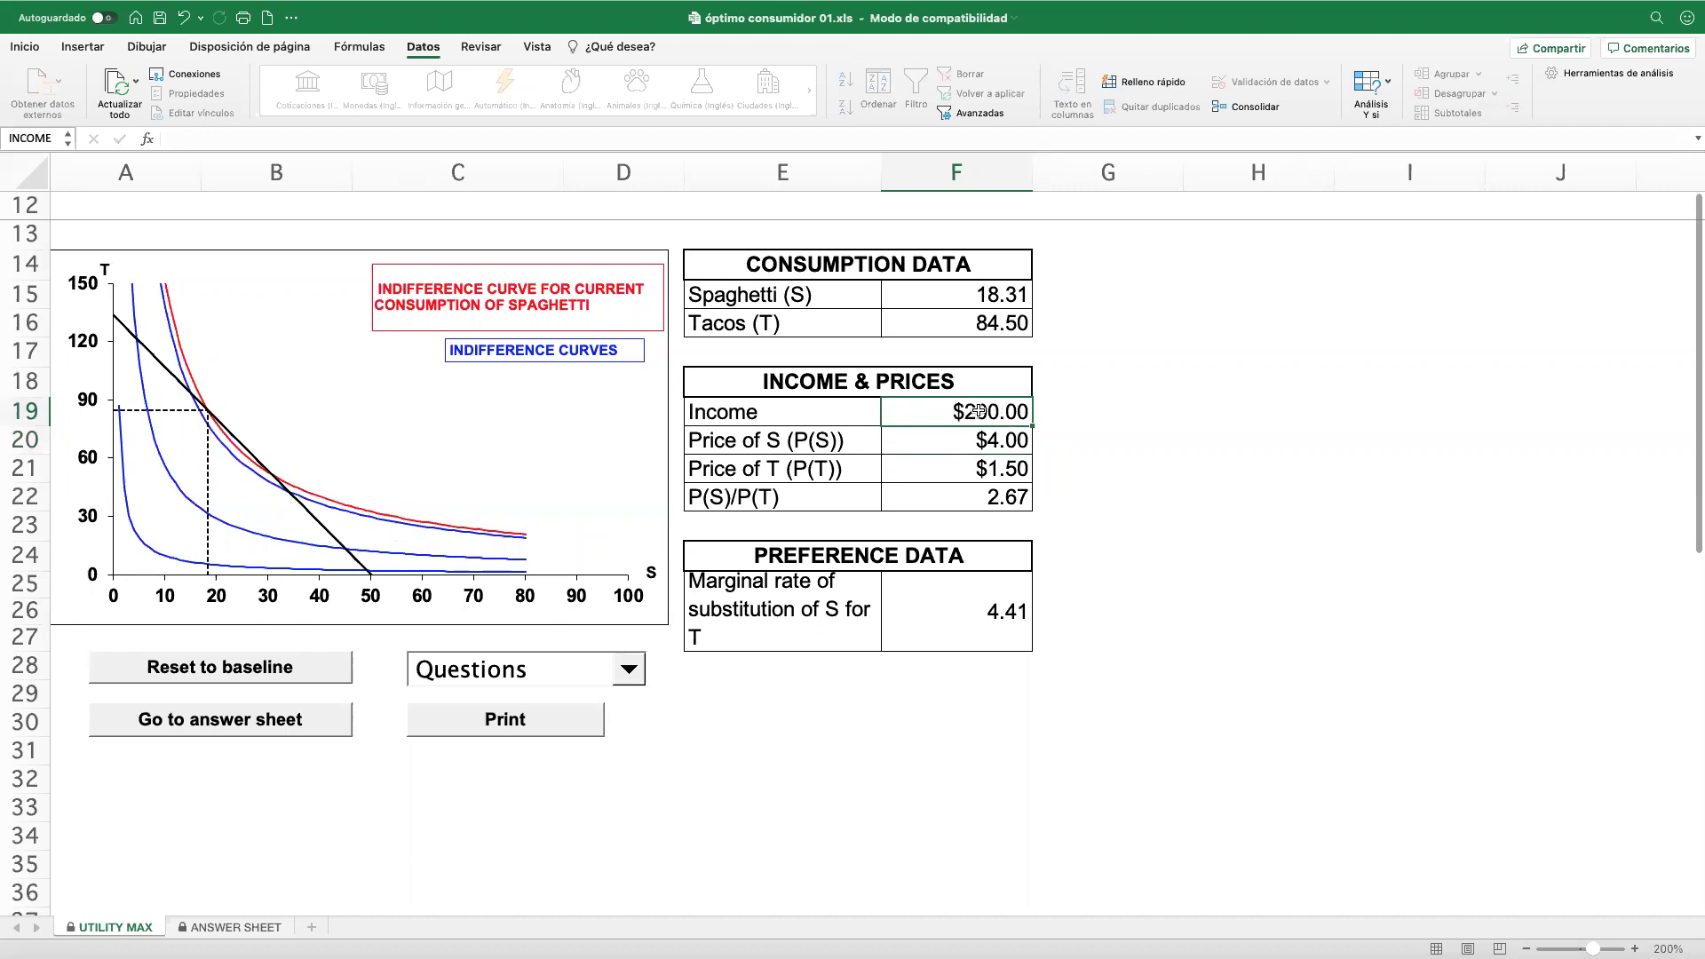
{"action": "type", "text": "150"}
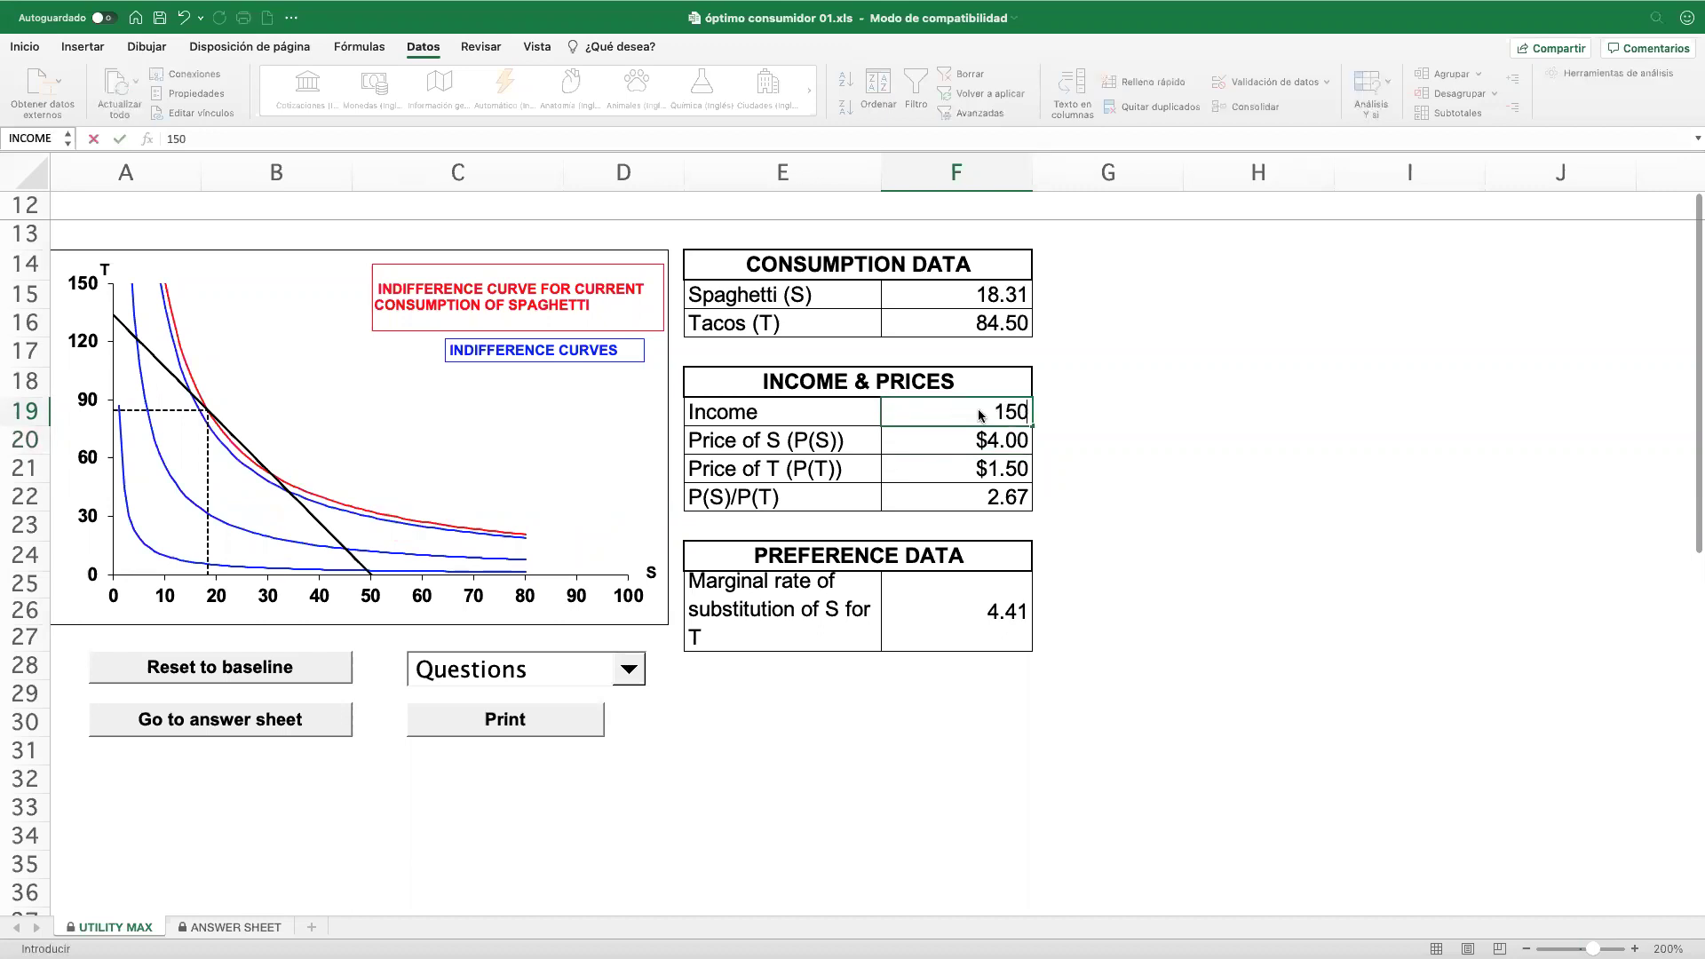
{"action": "key", "text": "Return"}
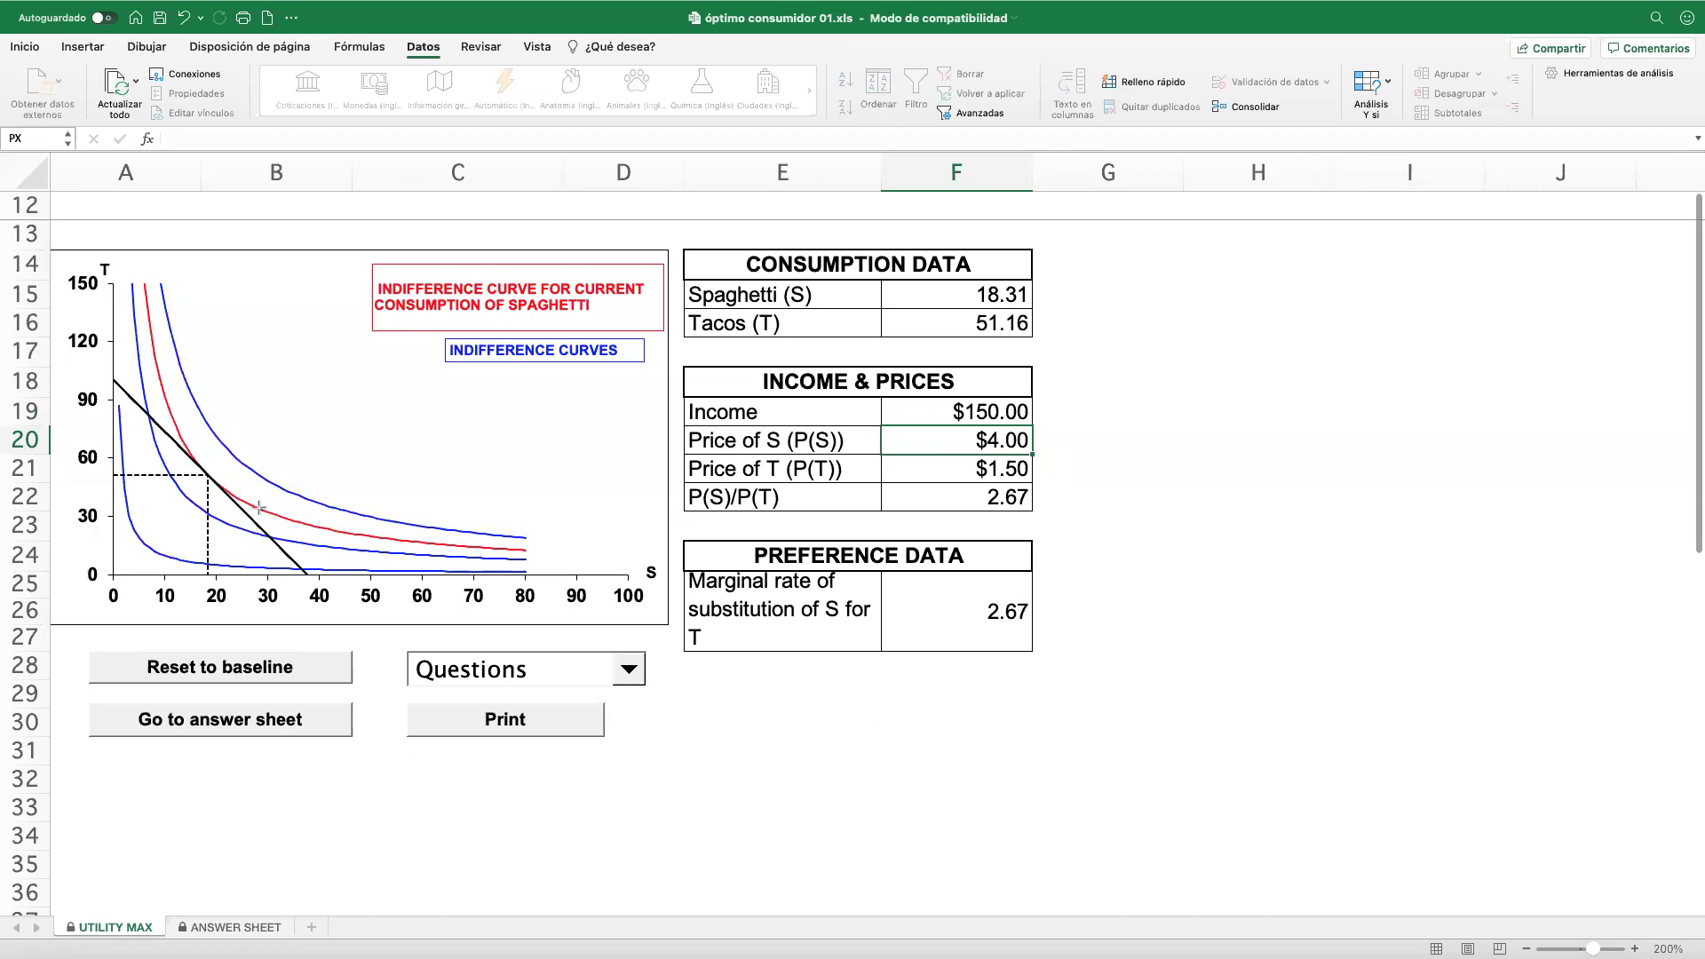
- Mark the tangency point on the graph with a green dot and highlight the P(S)/P(T) and marginal rate of substitution values in green
{"action": "left_click", "coordinate": [205, 475]}
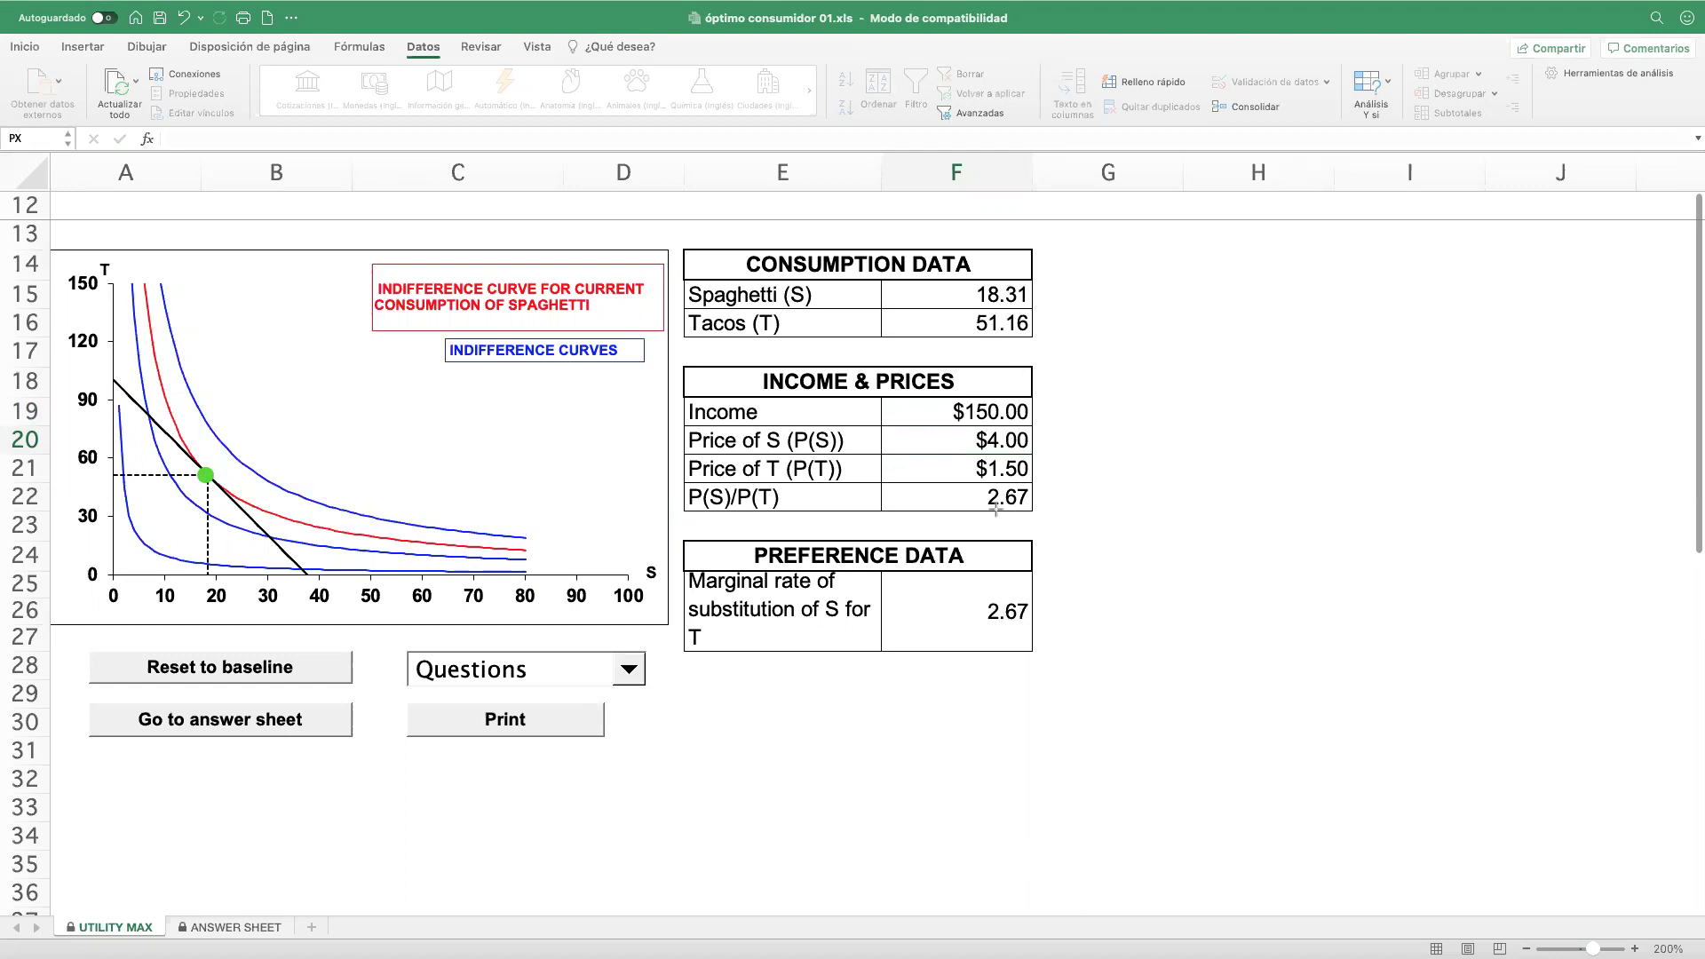
{"action": "left_click_drag", "start_coordinate": [980, 486], "coordinate": [1030, 508]}
{"action": "left_click_drag", "start_coordinate": [986, 603], "coordinate": [1028, 622]}
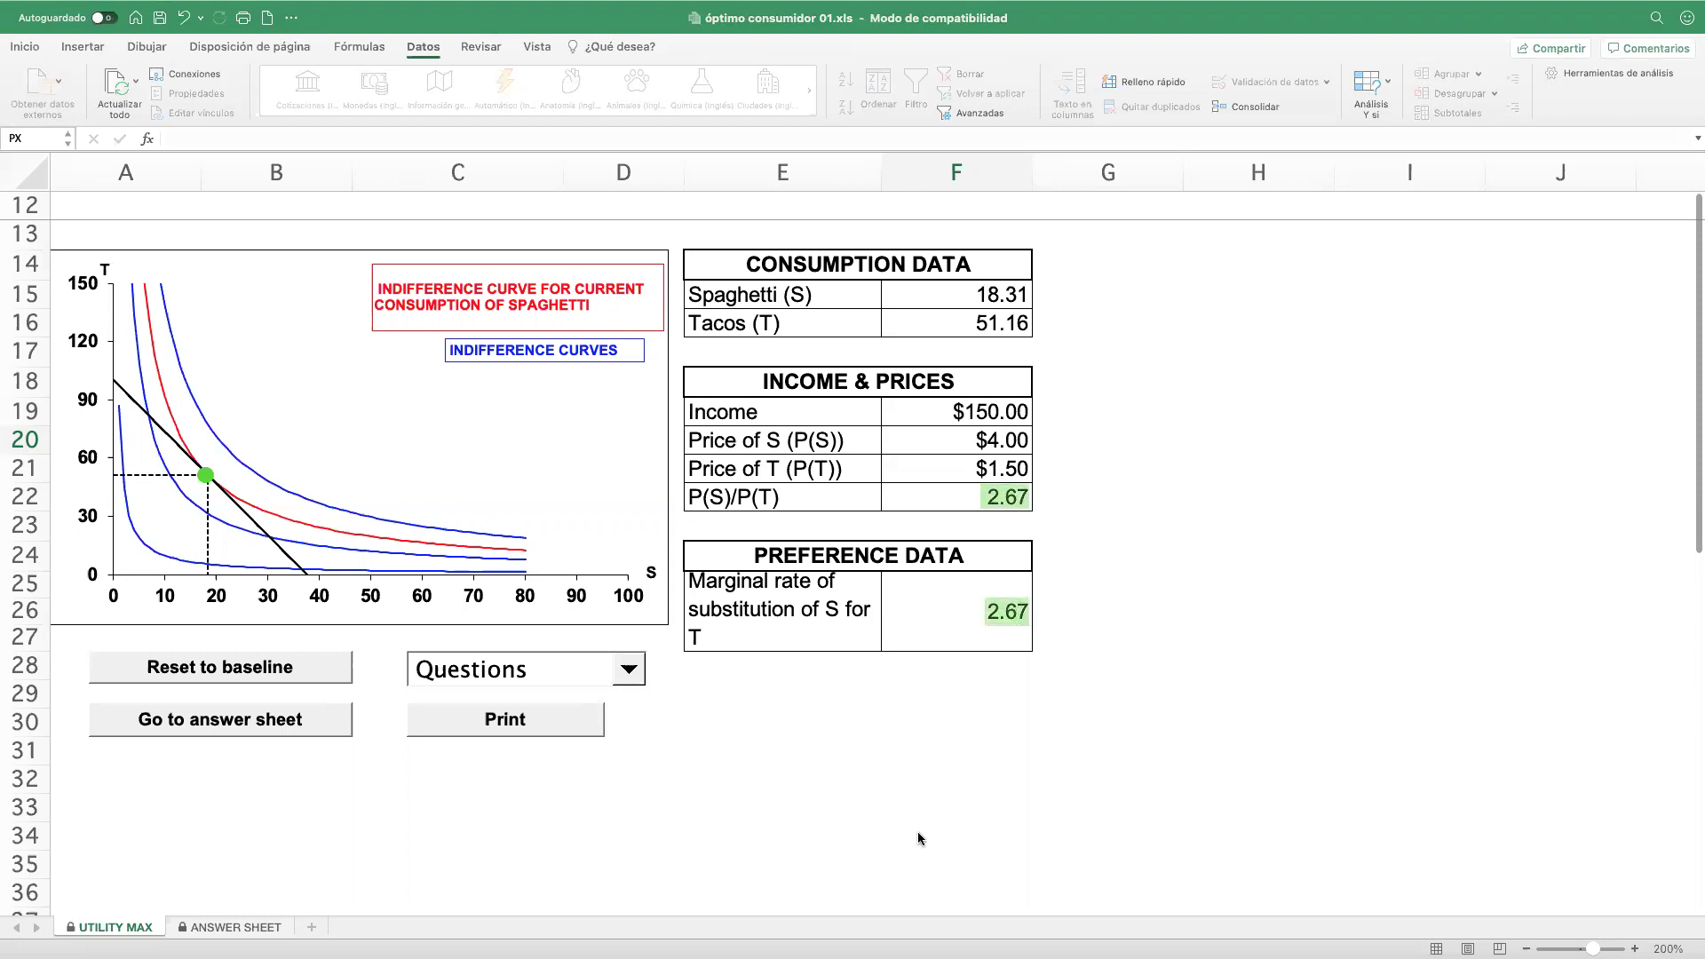
- Set the Income to 200 in the INCOME & PRICES table
{"action": "left_click", "coordinate": [973, 411]}
{"action": "type", "text": "200"}
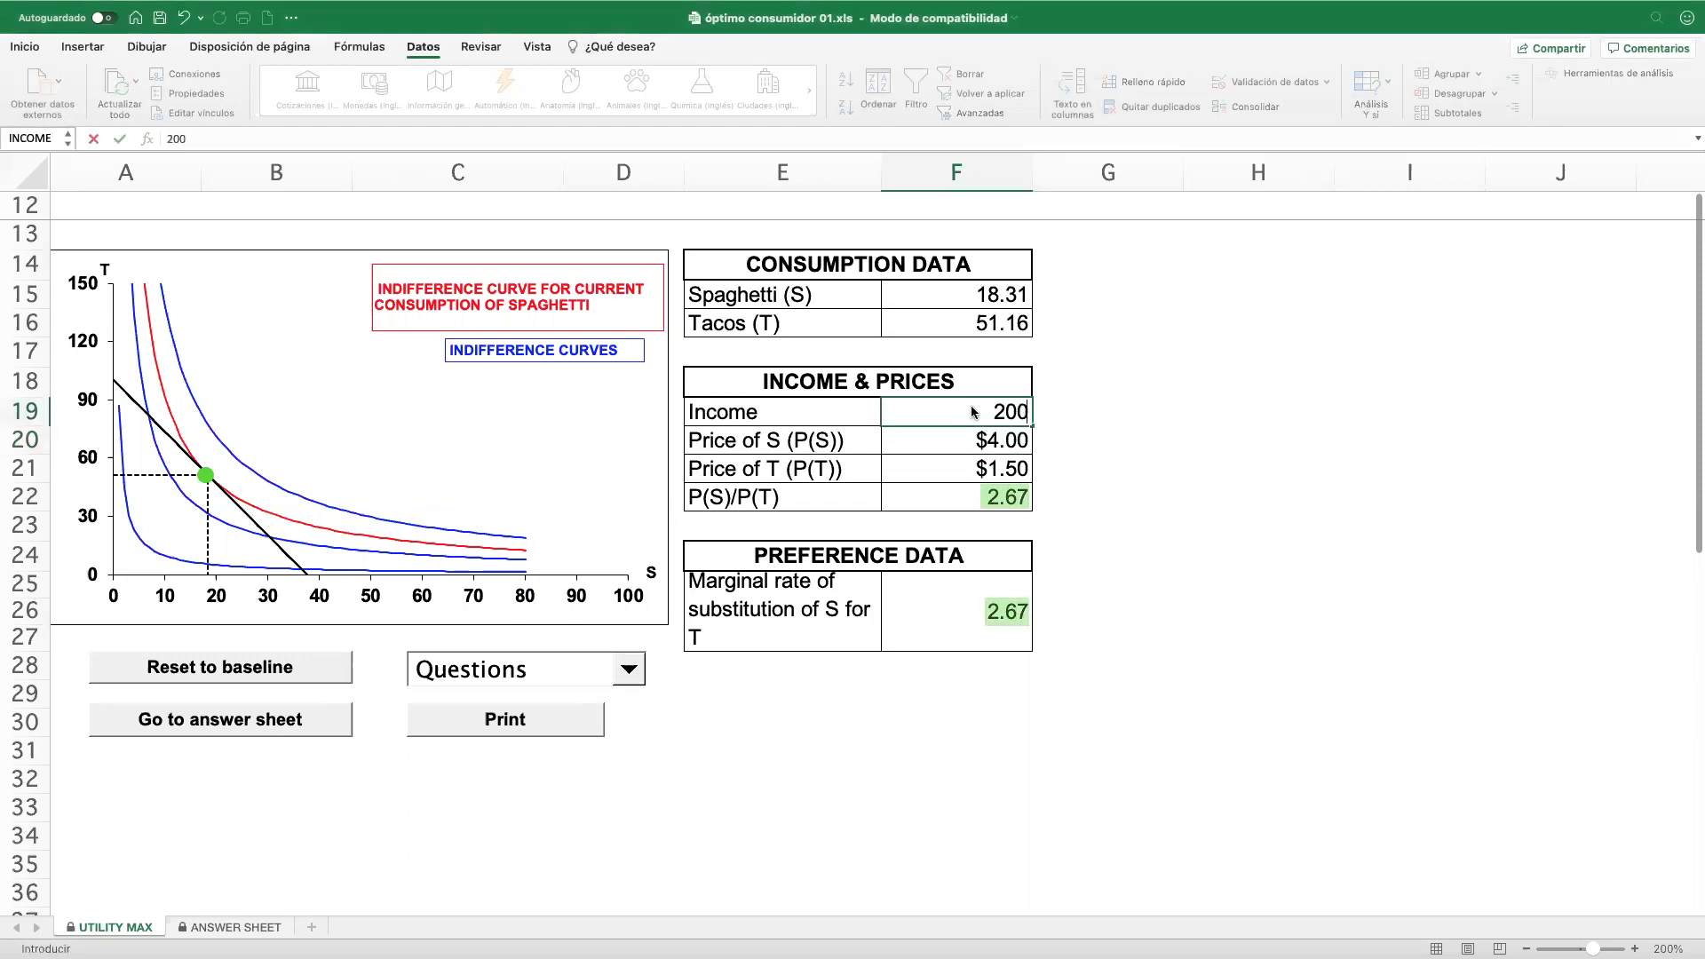
{"action": "key", "text": "Return"}
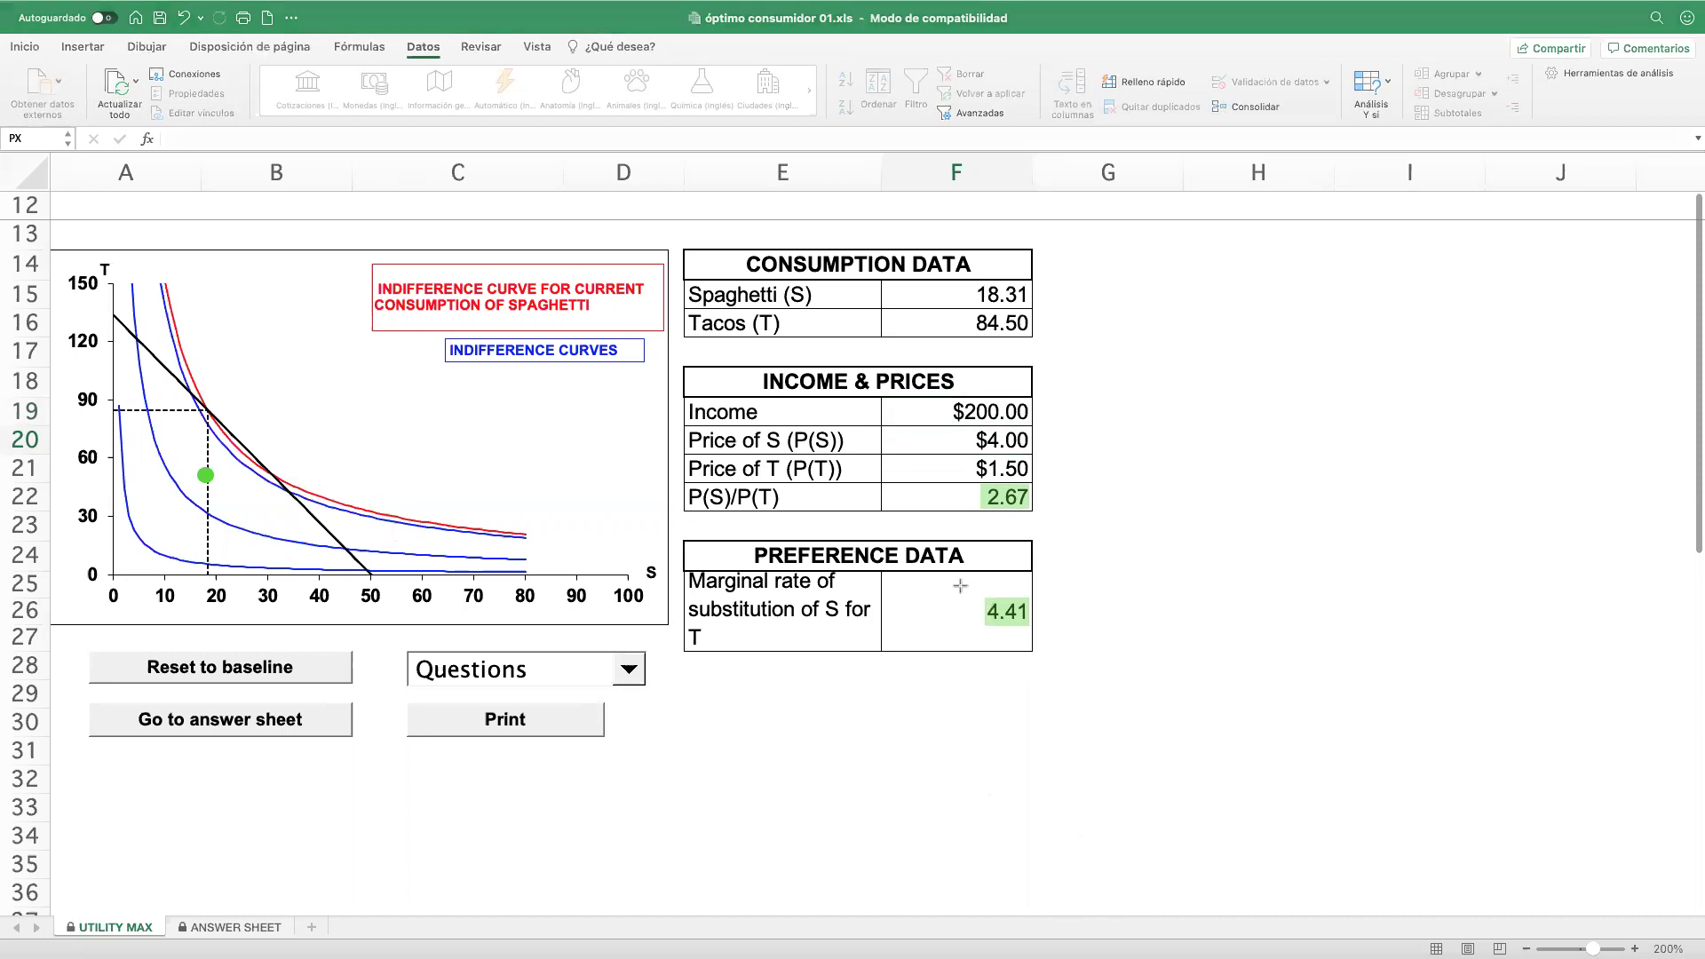
- Circle the marginal rate of substitution and P(S)/P(T) values in green and draw a green arrow down along the budget line
{"action": "left_click_drag", "start_coordinate": [963, 590], "coordinate": [1051, 635]}
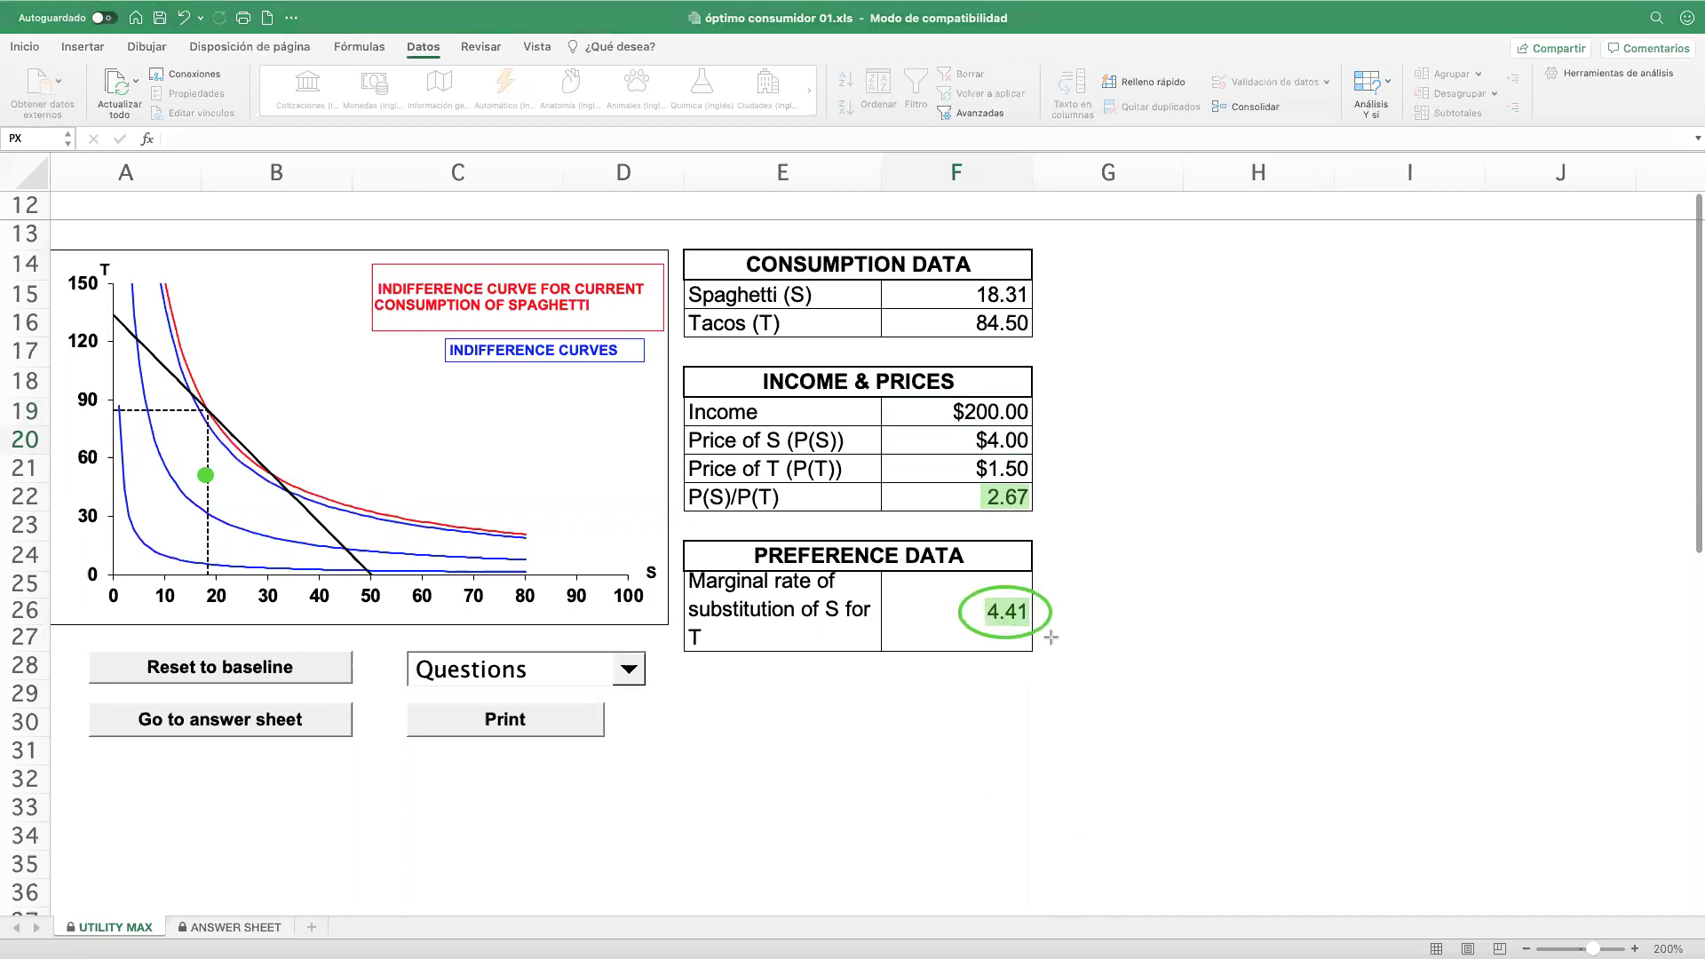
{"action": "left_click_drag", "start_coordinate": [966, 472], "coordinate": [1043, 524]}
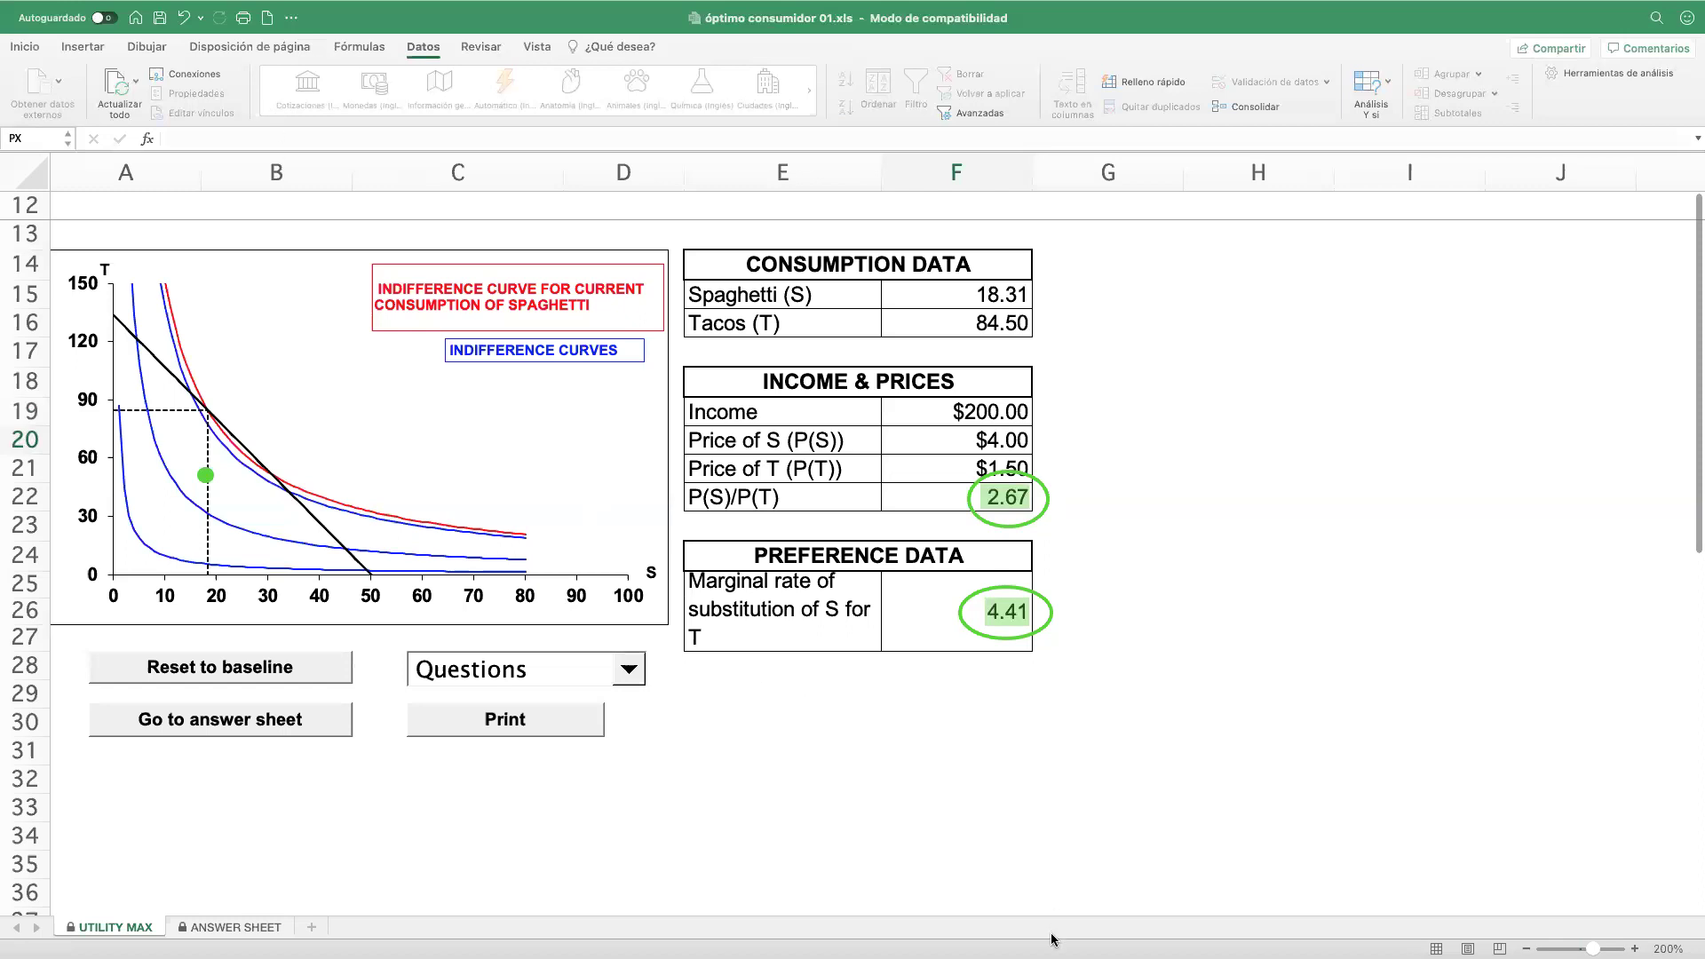
{"action": "left_click_drag", "start_coordinate": [216, 406], "coordinate": [290, 465]}
- Run Goal Seek on the marginal rate of substitution cell F25 with target value 2.67 by changing the Spaghetti cell F15, and accept the solution
{"action": "left_click", "coordinate": [535, 47]}
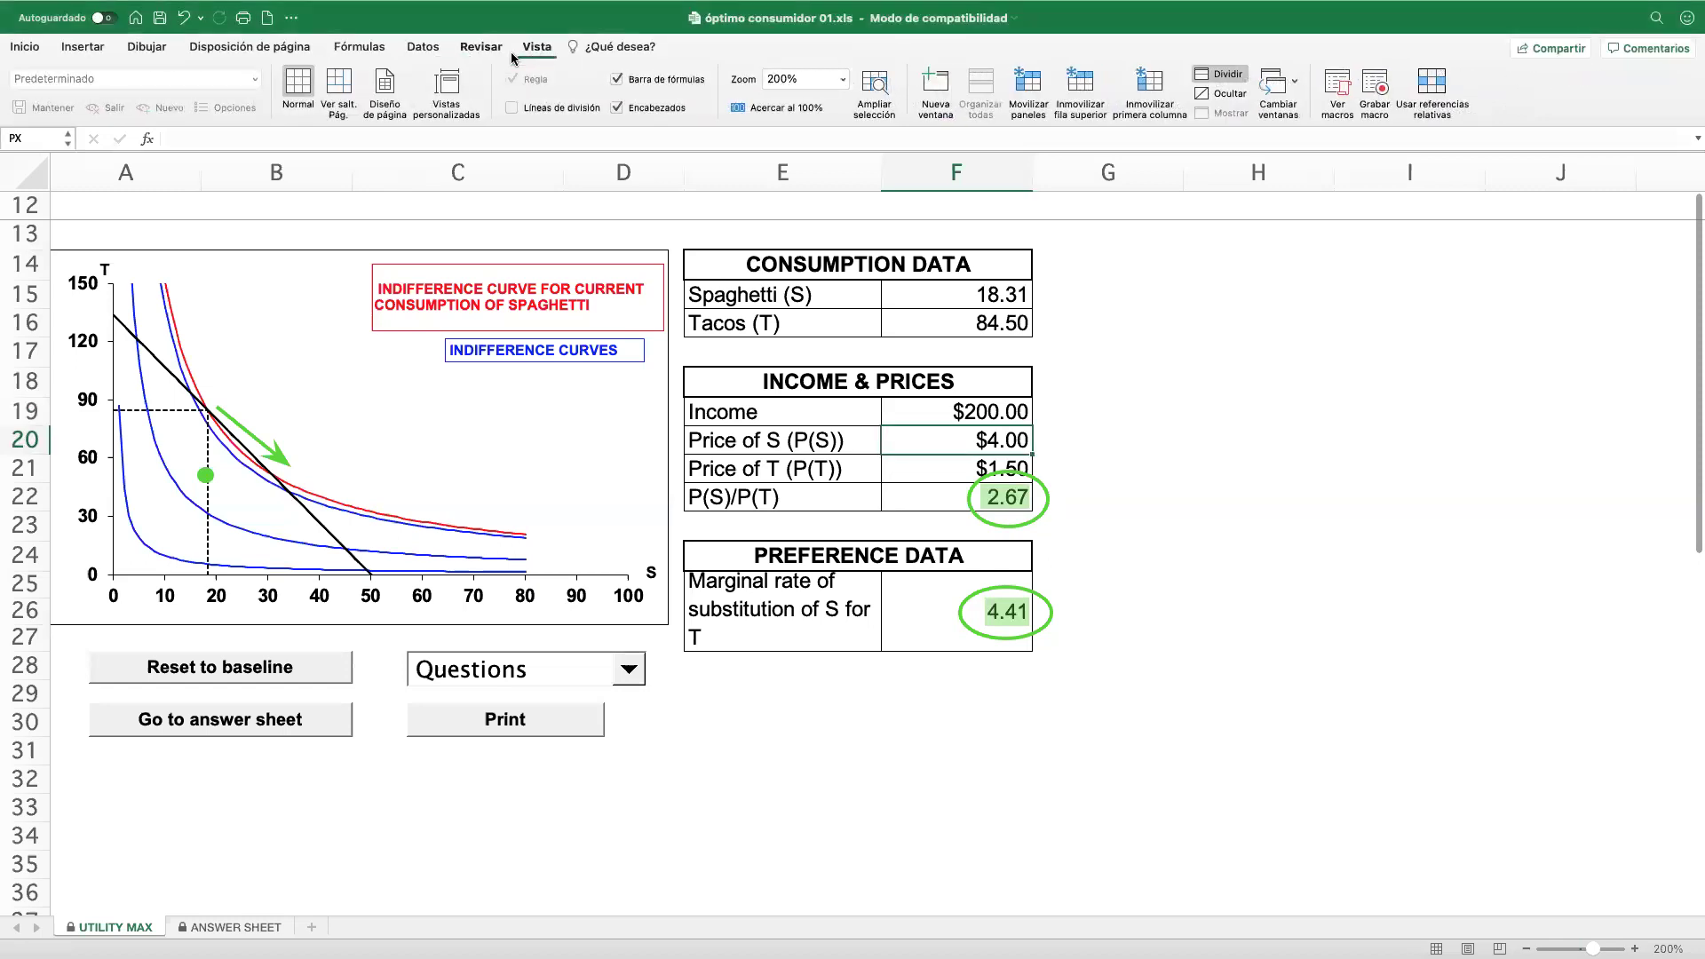
{"action": "left_click", "coordinate": [419, 47]}
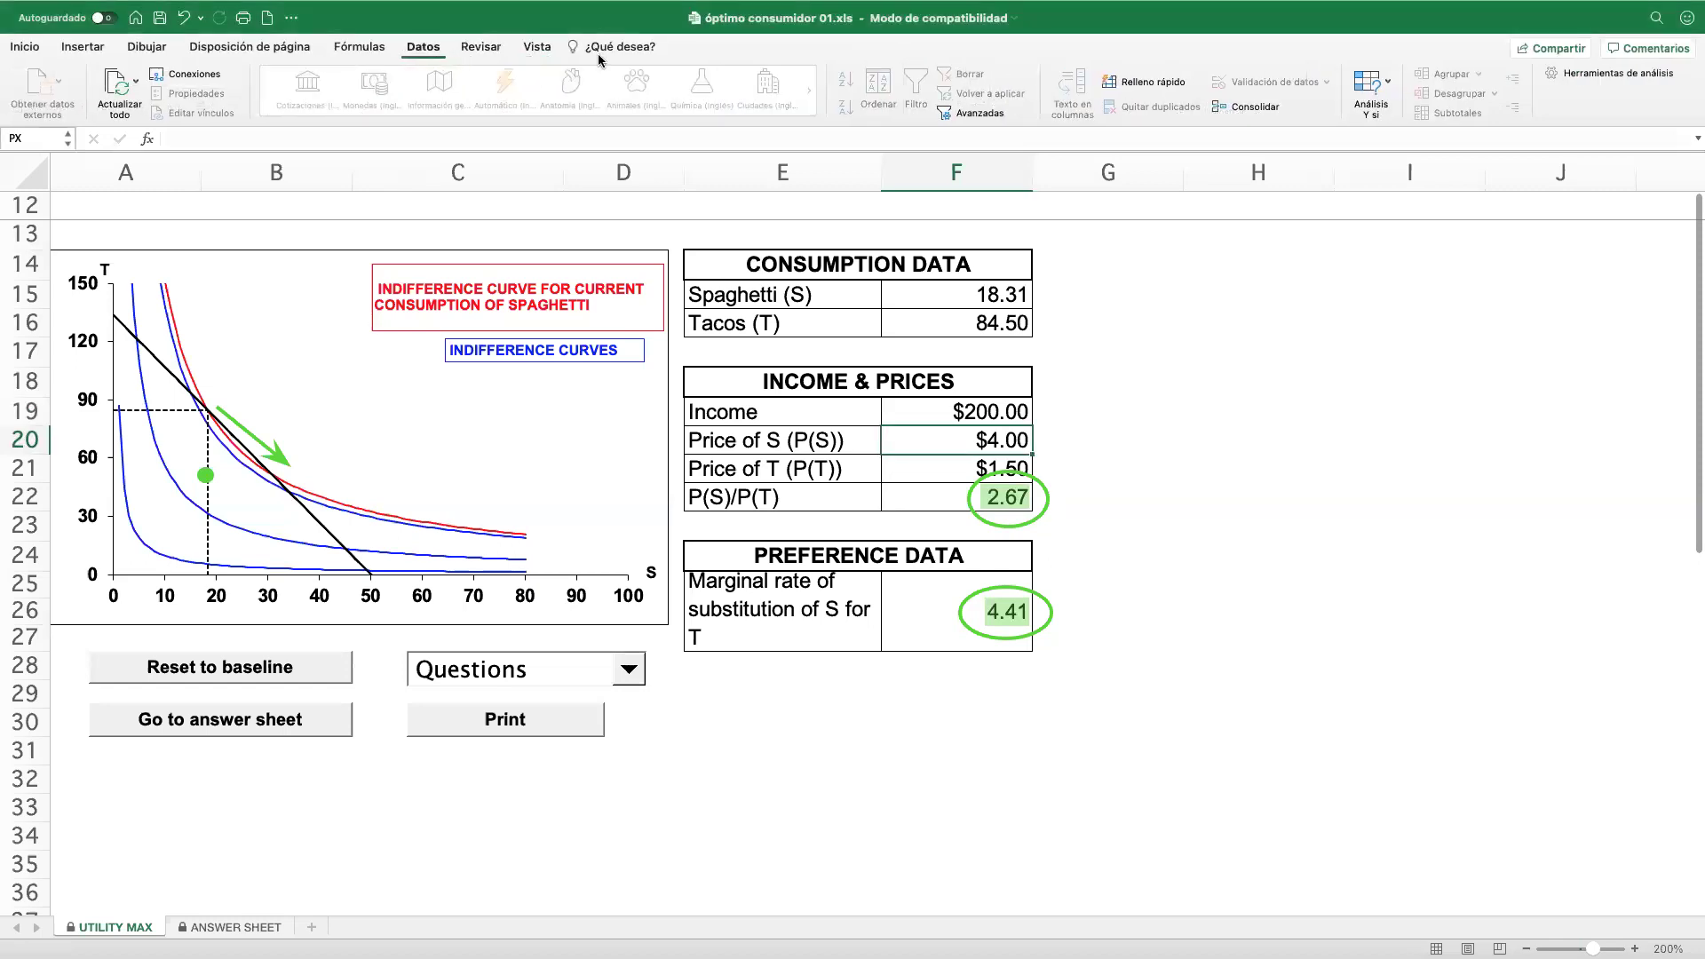
{"action": "left_click", "coordinate": [1396, 139]}
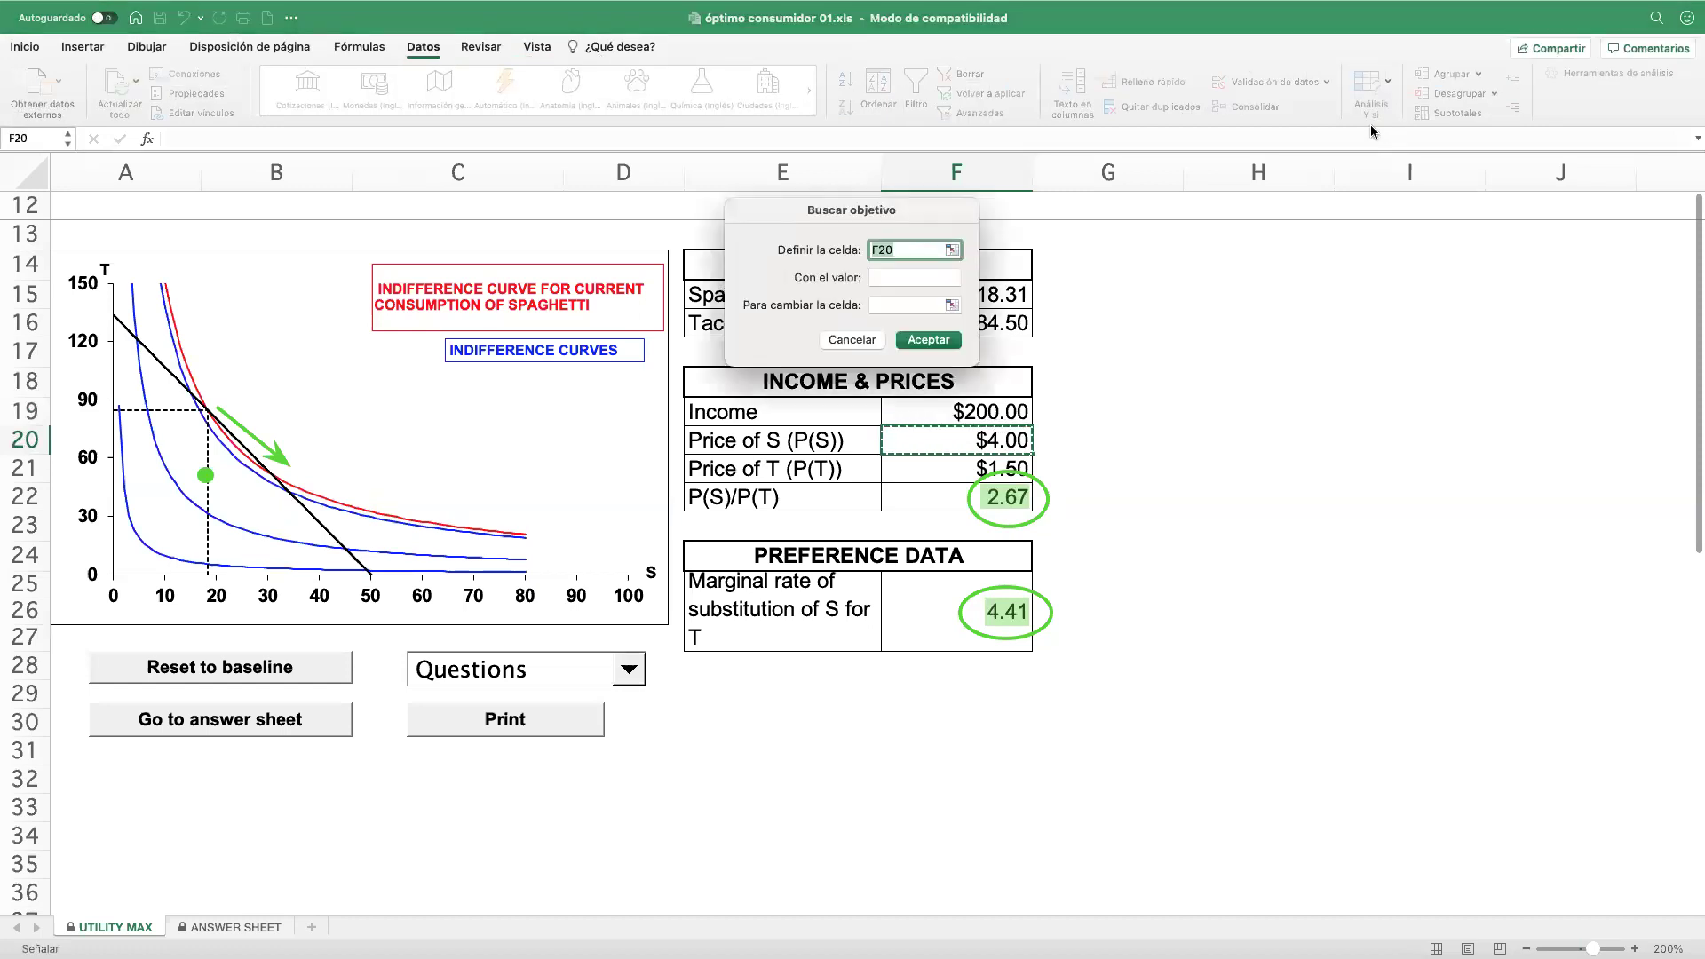
{"action": "left_click", "coordinate": [992, 611]}
{"action": "left_click", "coordinate": [993, 609]}
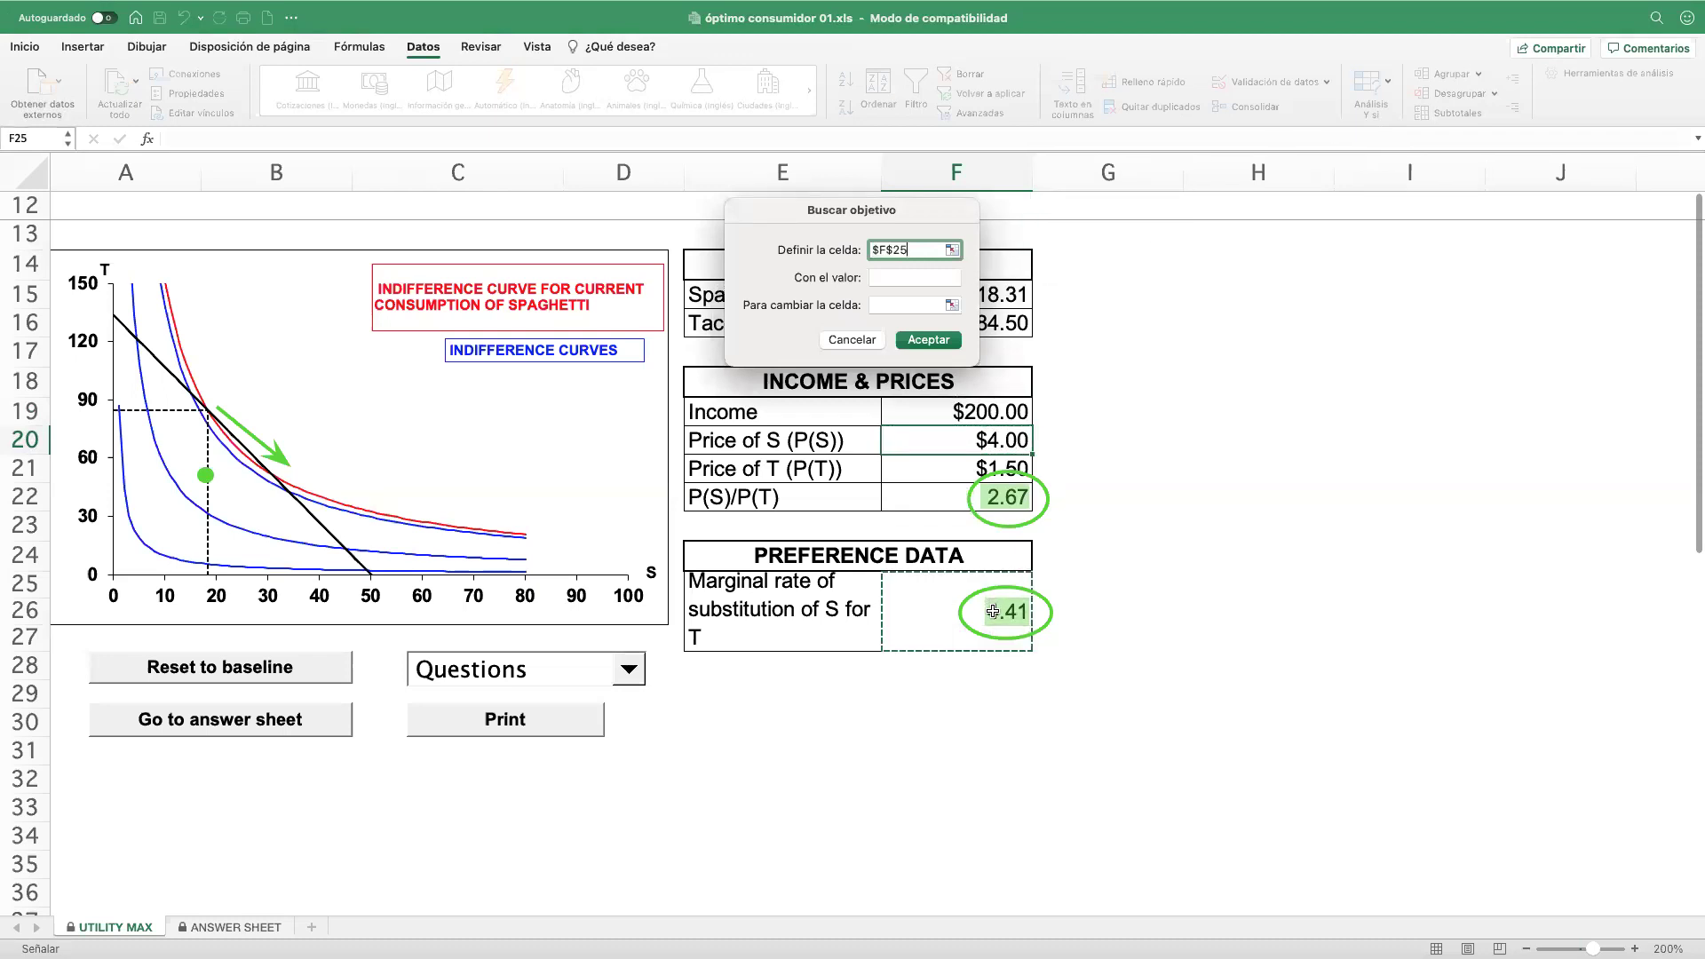
{"action": "left_click", "coordinate": [897, 276]}
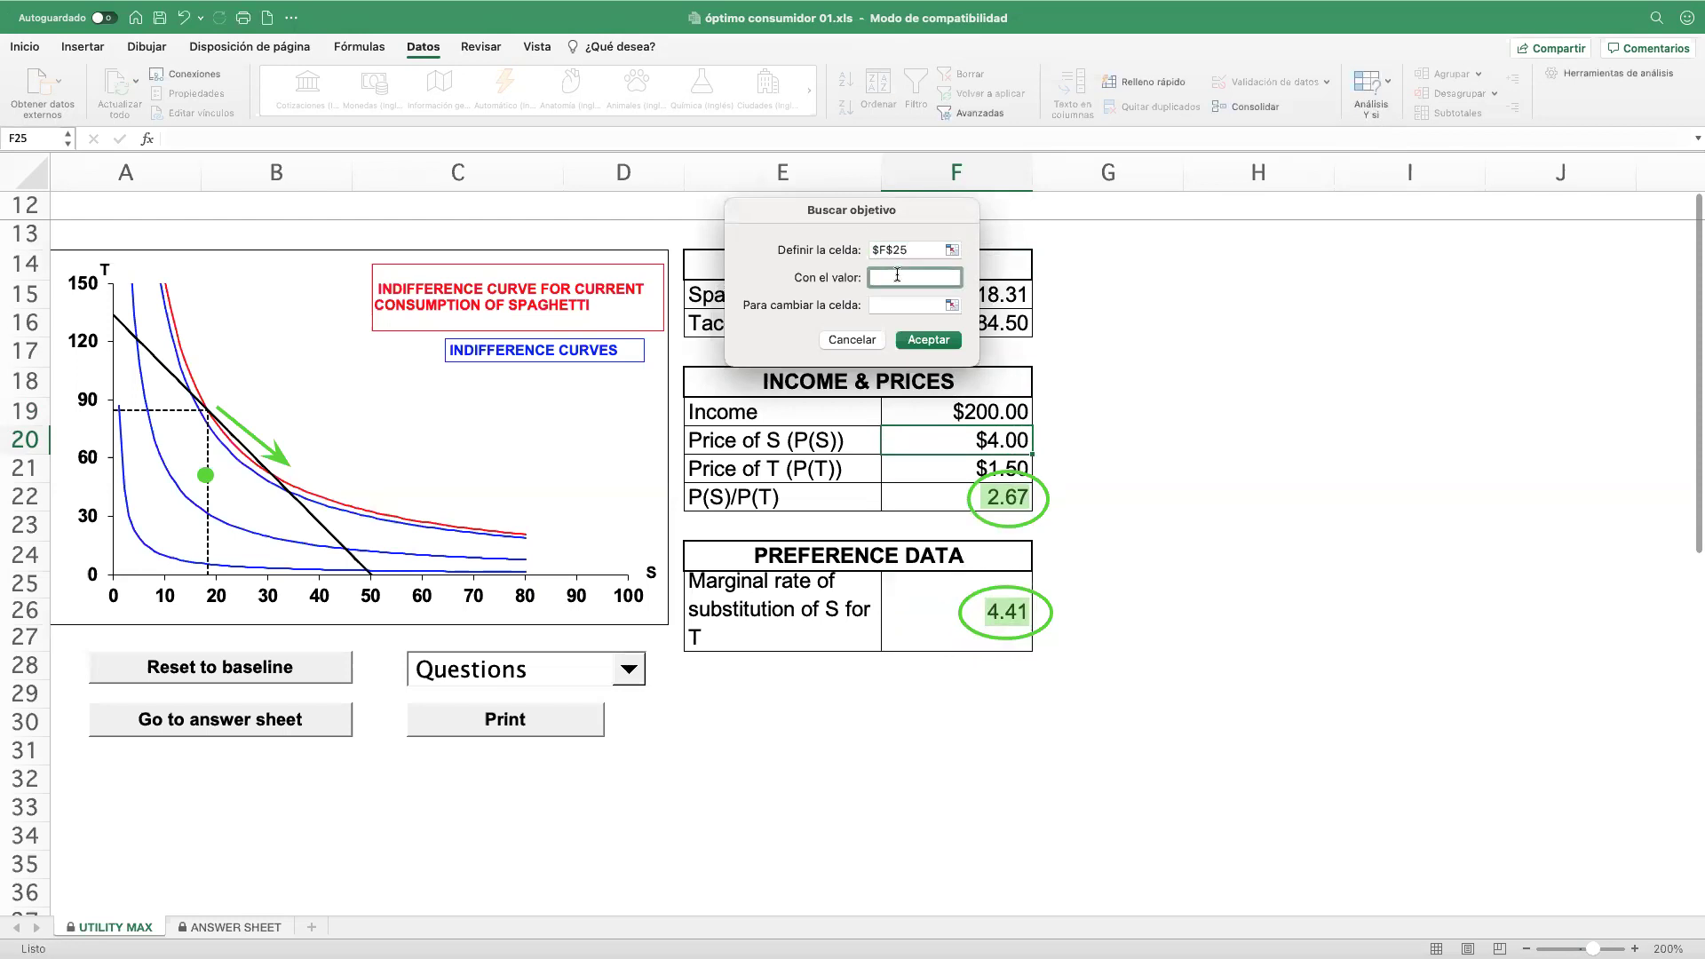
{"action": "type", "text": "2.67"}
{"action": "key", "text": "Tab"}
{"action": "left_click", "coordinate": [1012, 293]}
{"action": "left_click", "coordinate": [928, 339]}
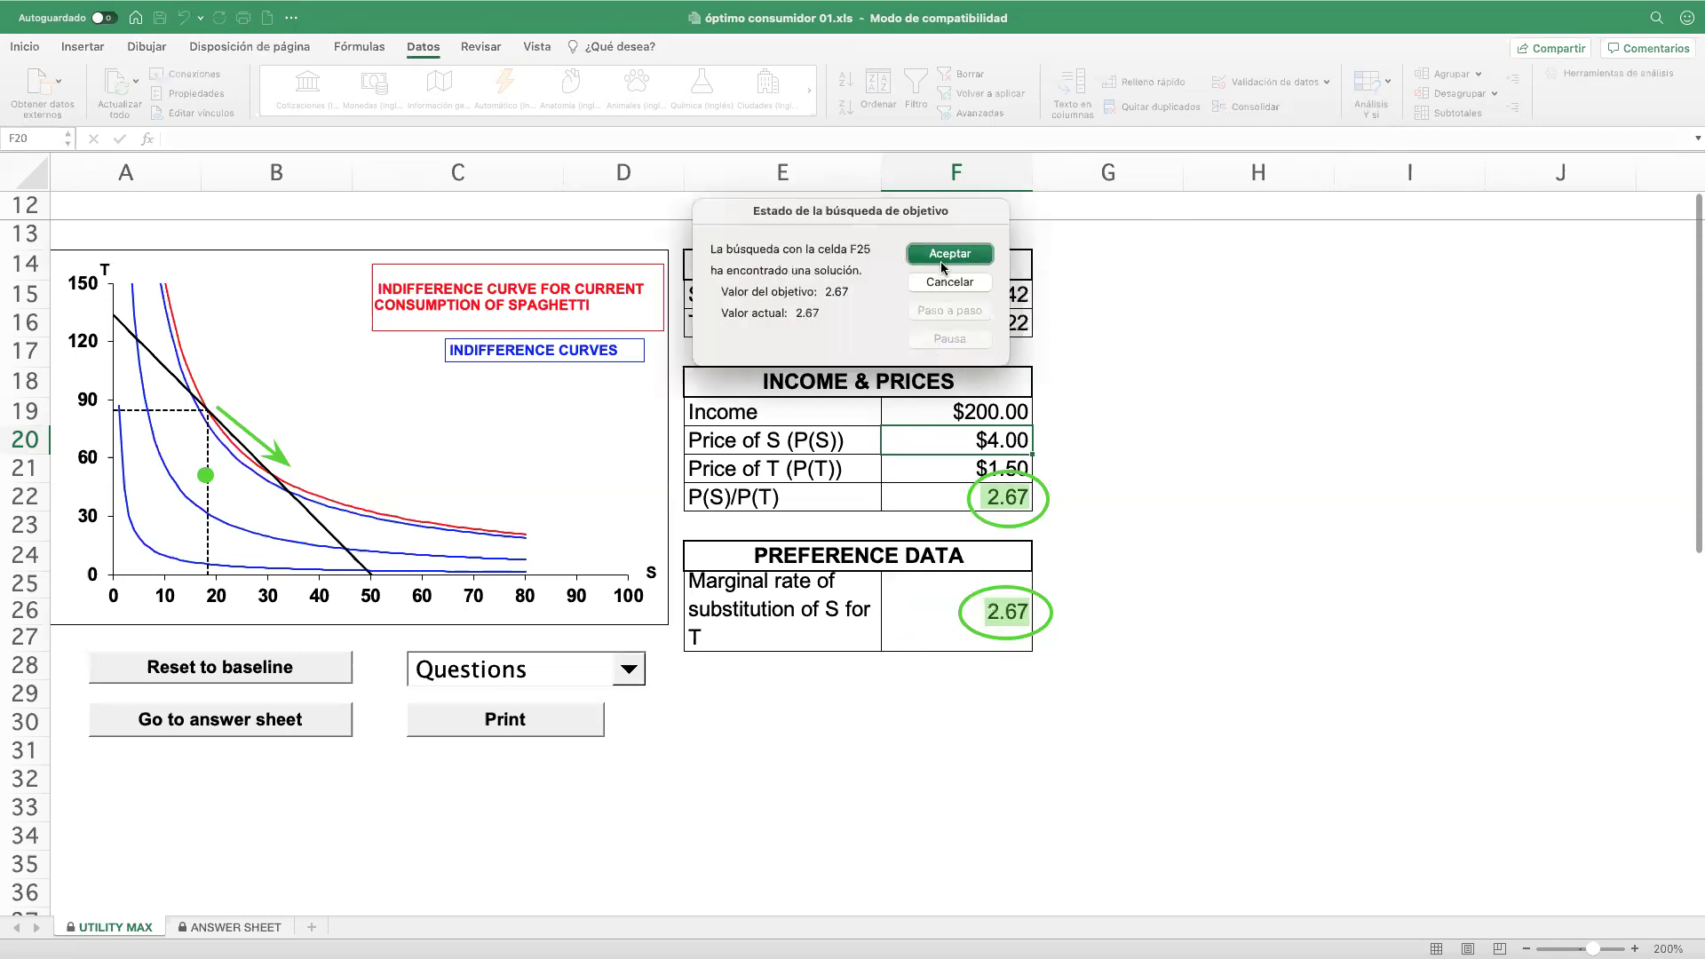
{"action": "left_click", "coordinate": [947, 256]}
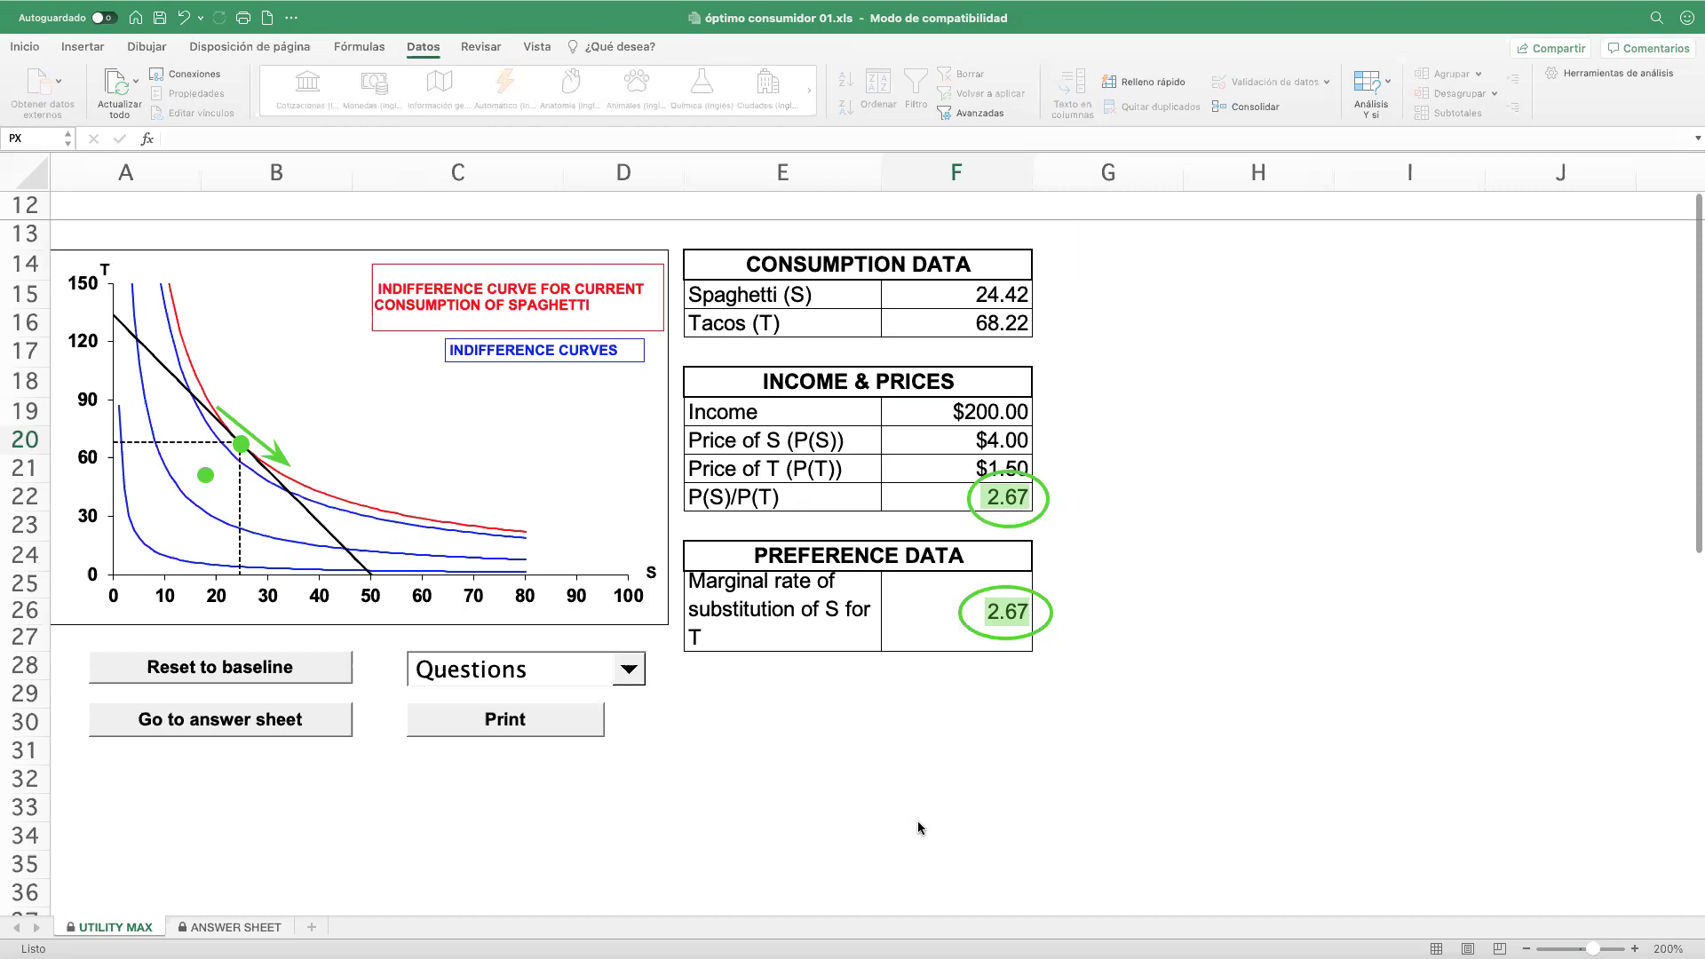
- Reset the worksheet to its baseline and set the Price of S (P(S)) to 6
{"action": "left_click", "coordinate": [220, 671]}
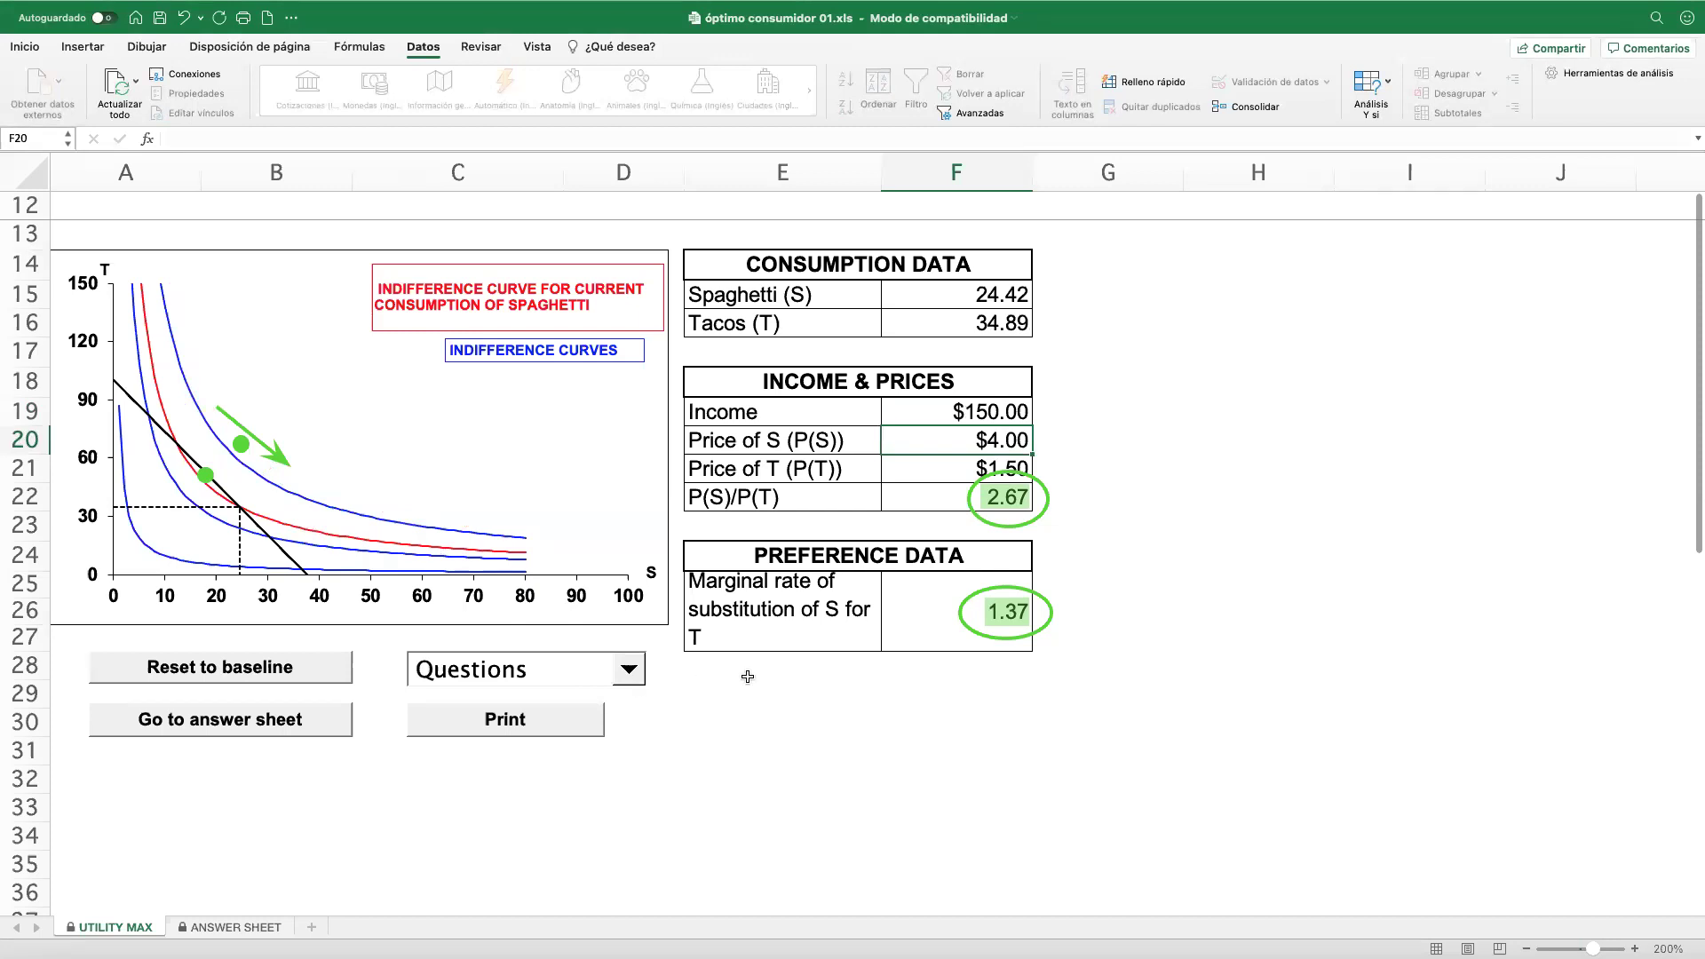
{"action": "left_click", "coordinate": [223, 679]}
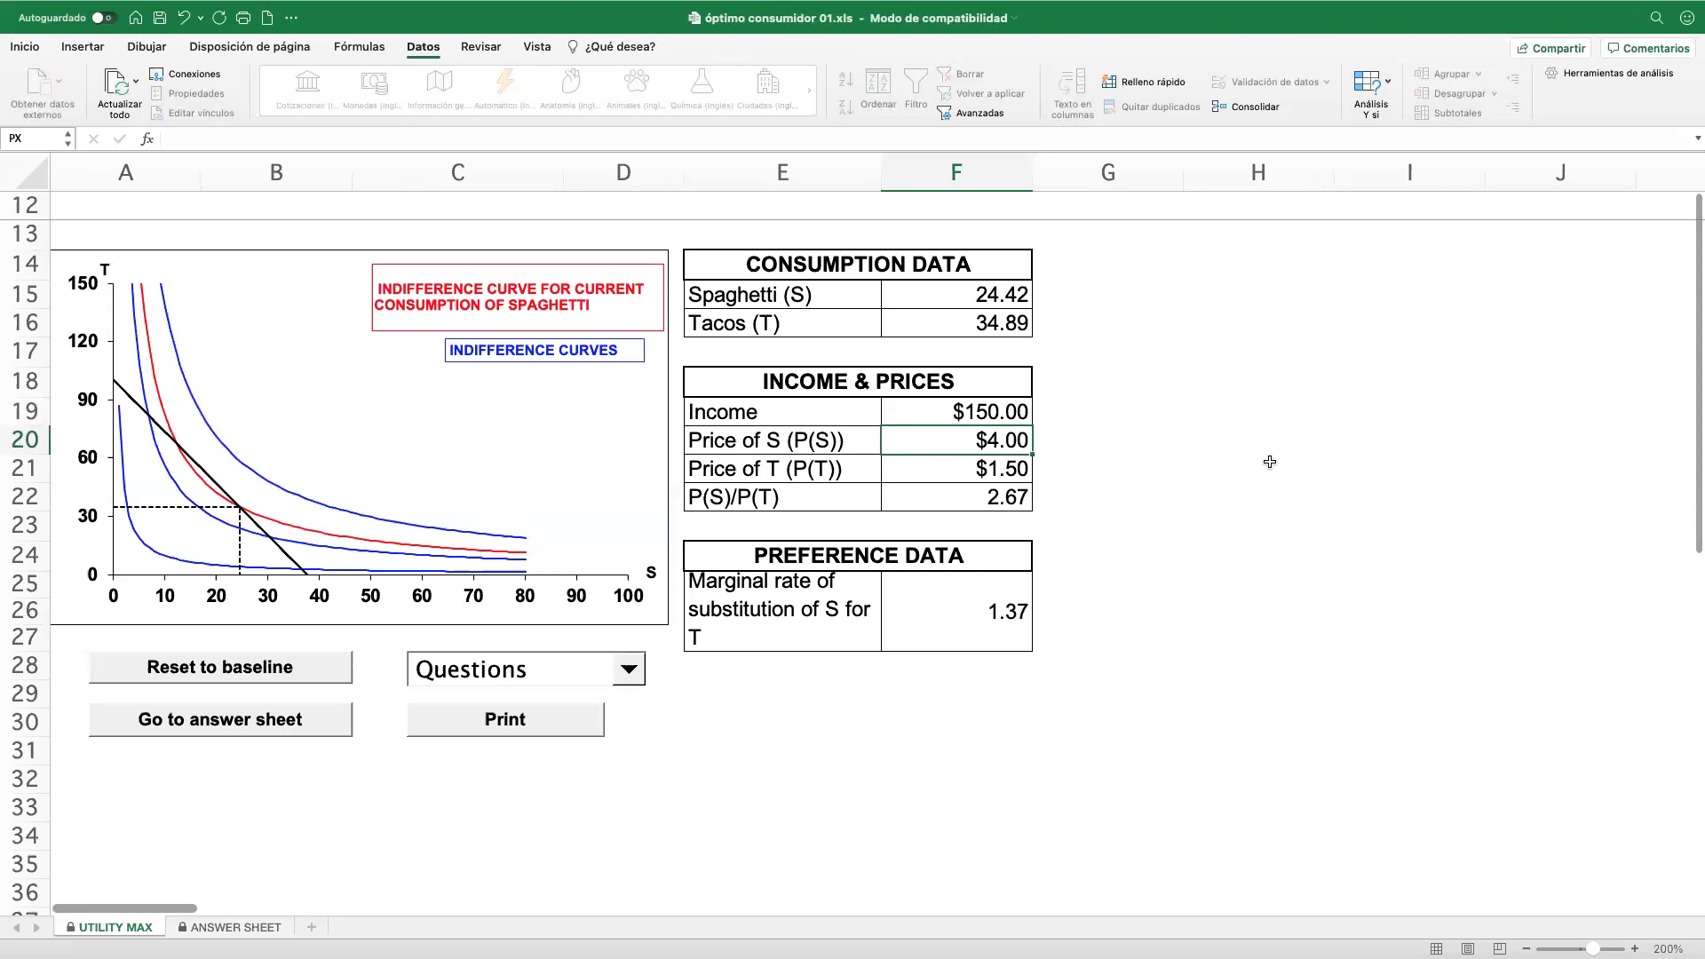
{"action": "type", "text": "6"}
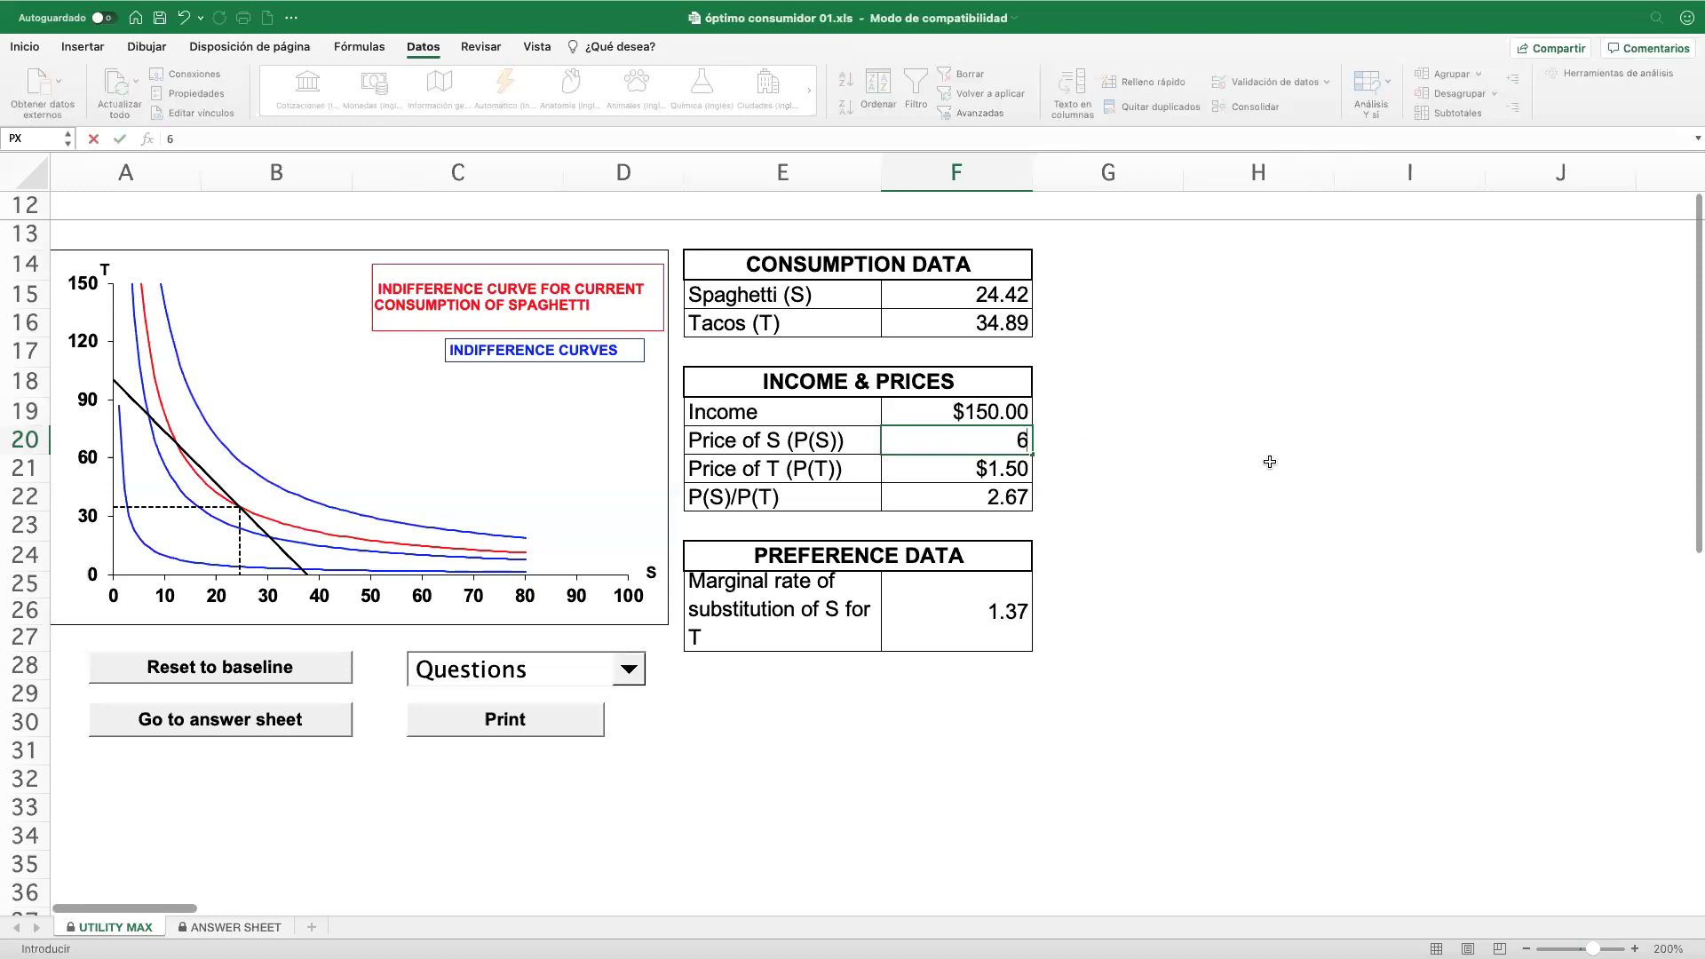
{"action": "key", "text": "Return"}
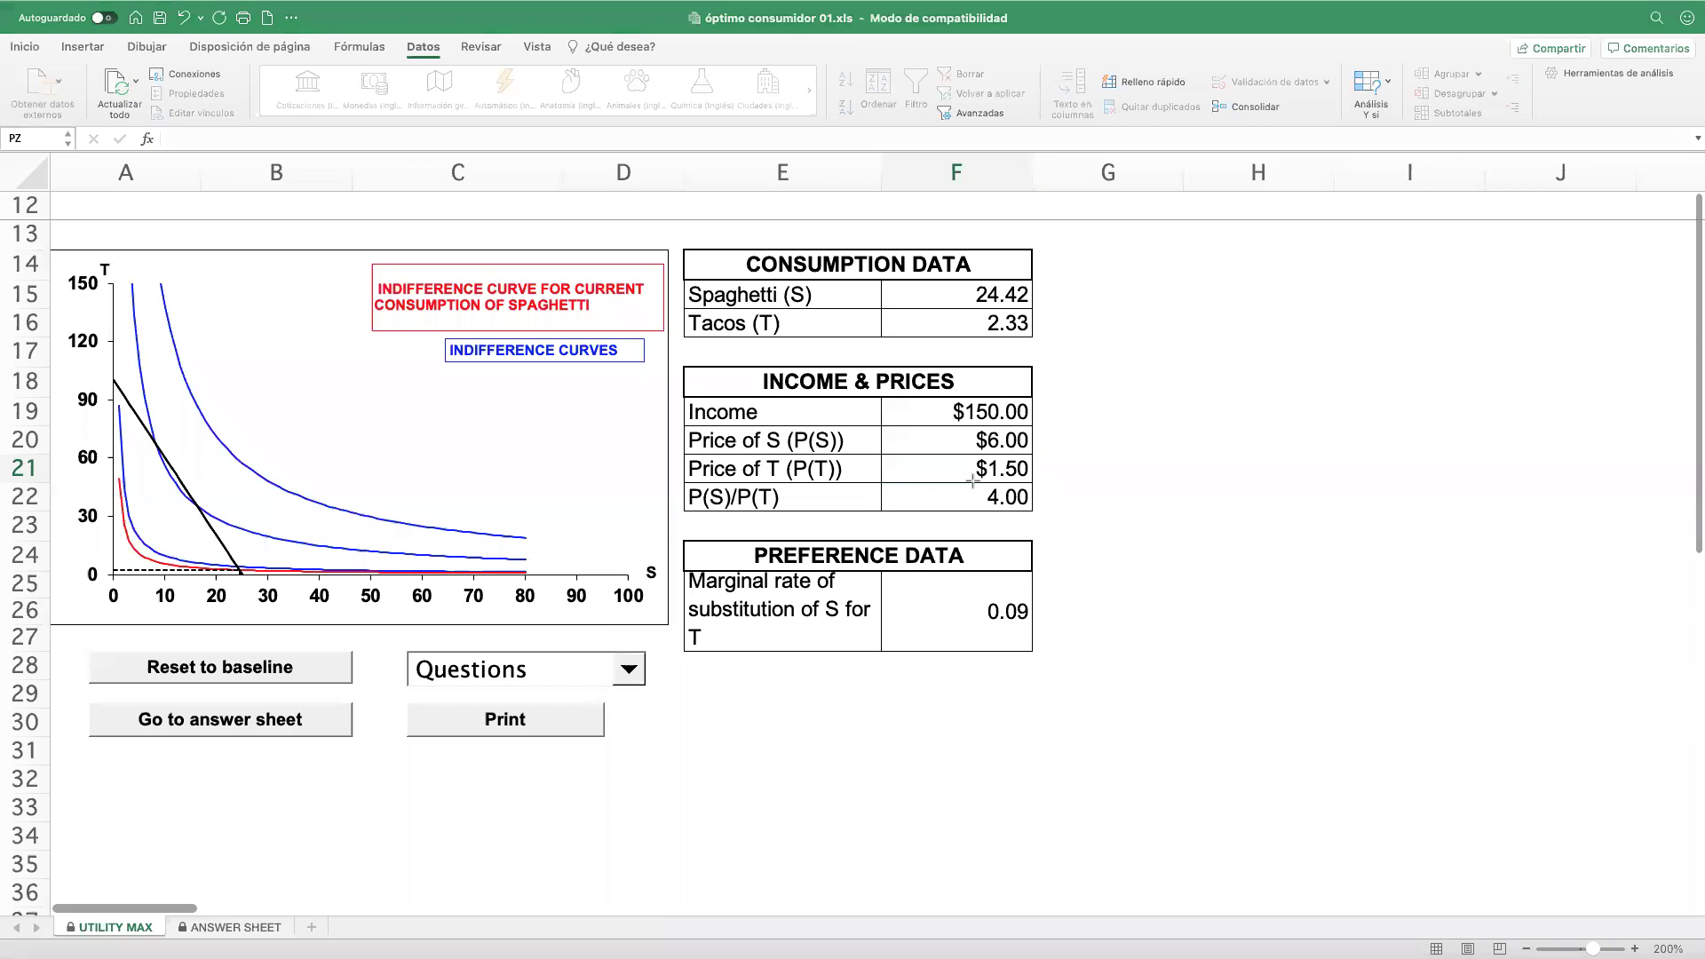
- Circle the P(S)/P(T), marginal rate of substitution, Spaghetti and Tacos values in green
{"action": "left_click_drag", "start_coordinate": [975, 484], "coordinate": [1042, 509]}
{"action": "mouse_move", "coordinate": [985, 586]}
{"action": "left_mouse_down"}
{"action": "mouse_move", "coordinate": [976, 612]}
{"action": "mouse_move", "coordinate": [1040, 633]}
{"action": "left_mouse_up"}
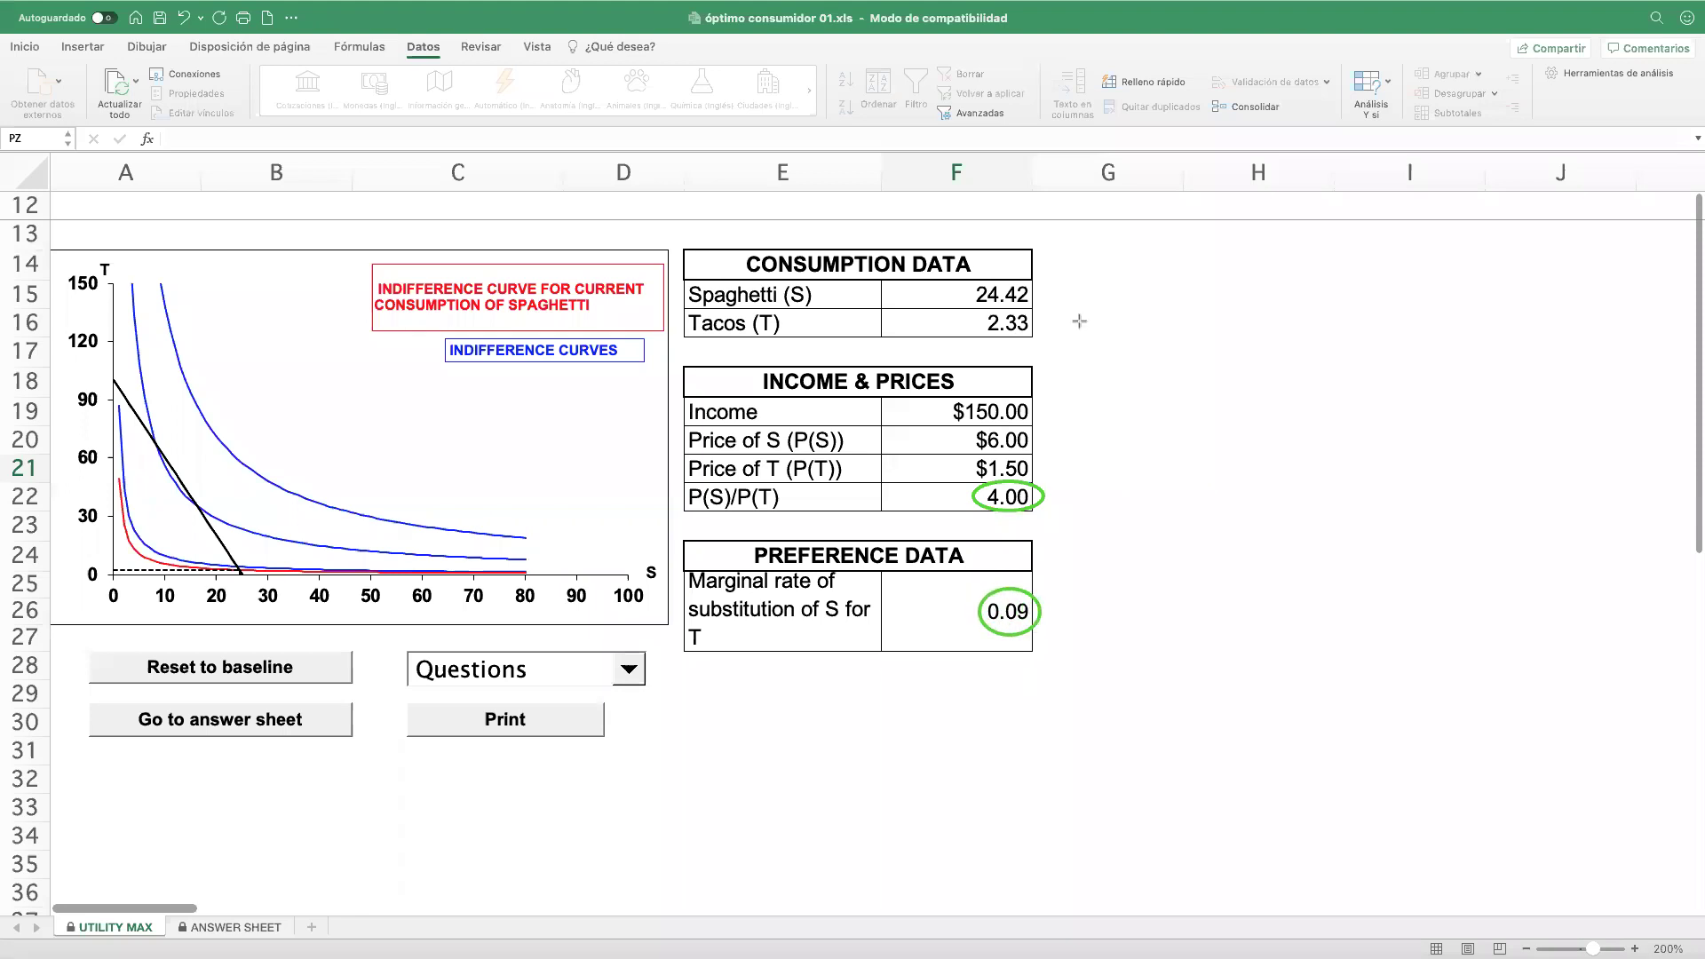
{"action": "mouse_move", "coordinate": [957, 283]}
{"action": "left_mouse_down"}
{"action": "mouse_move", "coordinate": [1040, 299]}
{"action": "mouse_move", "coordinate": [1042, 342]}
{"action": "left_mouse_up"}
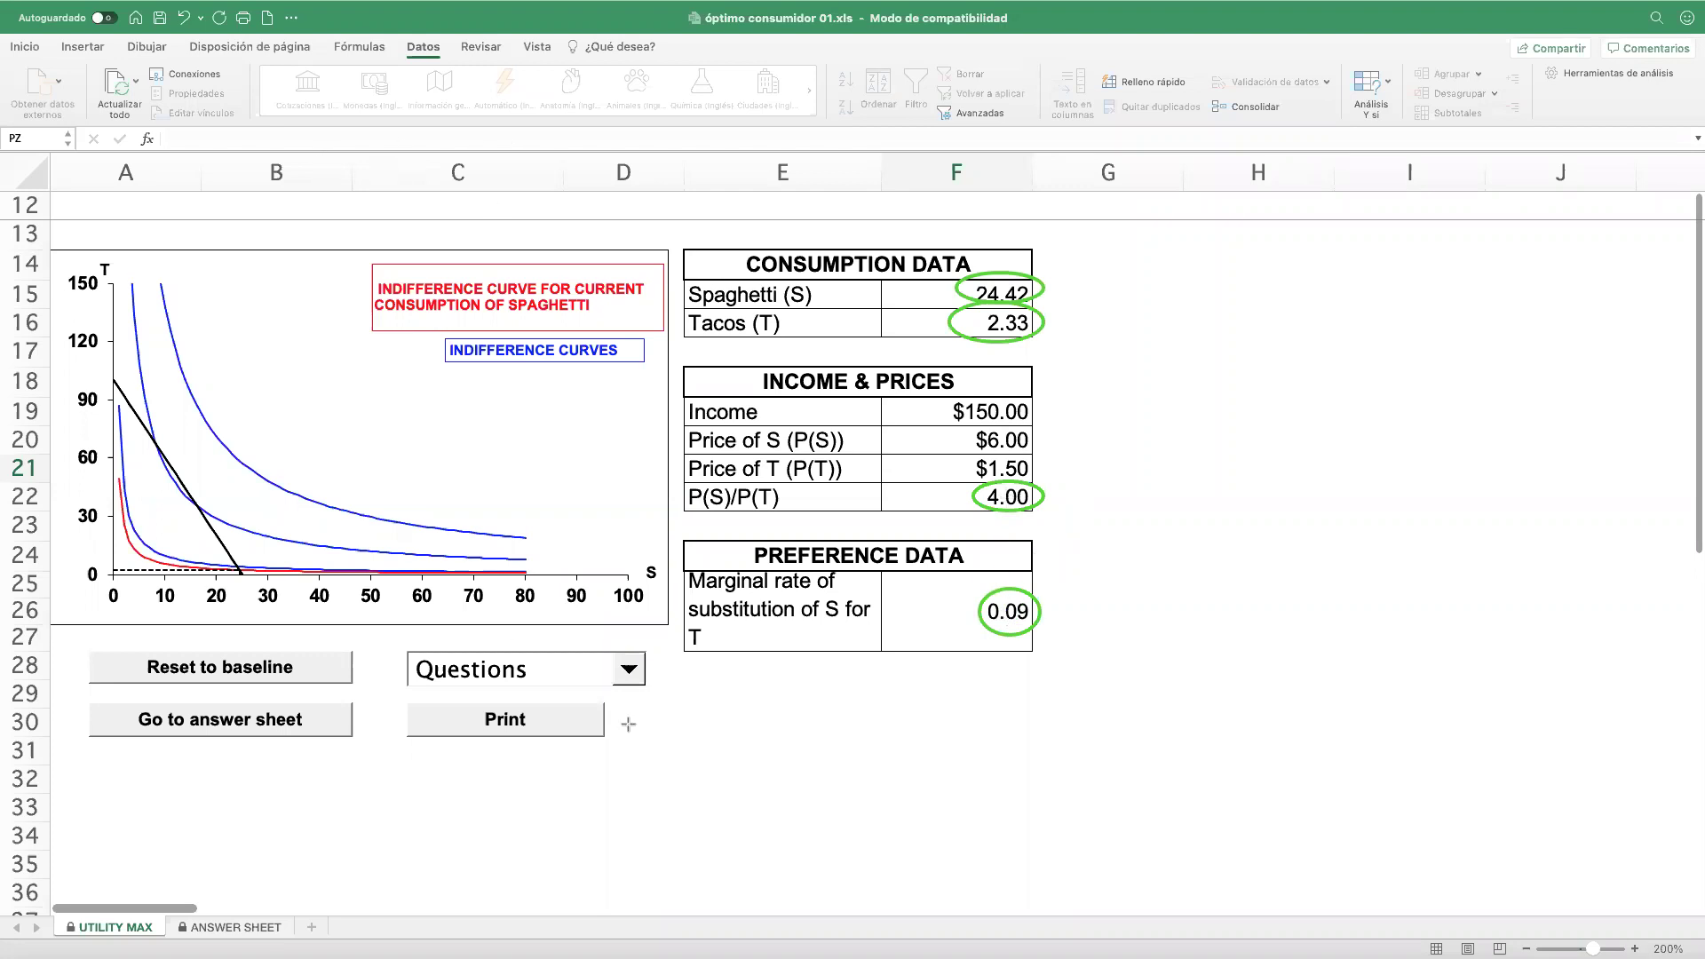
- Add the text note "qué caro es S voy a comprar más T" beside the PREFERENCE DATA table, and select the Tacos cell F16
{"action": "left_click", "coordinate": [1070, 589]}
{"action": "type", "text": "qué caro es S"}
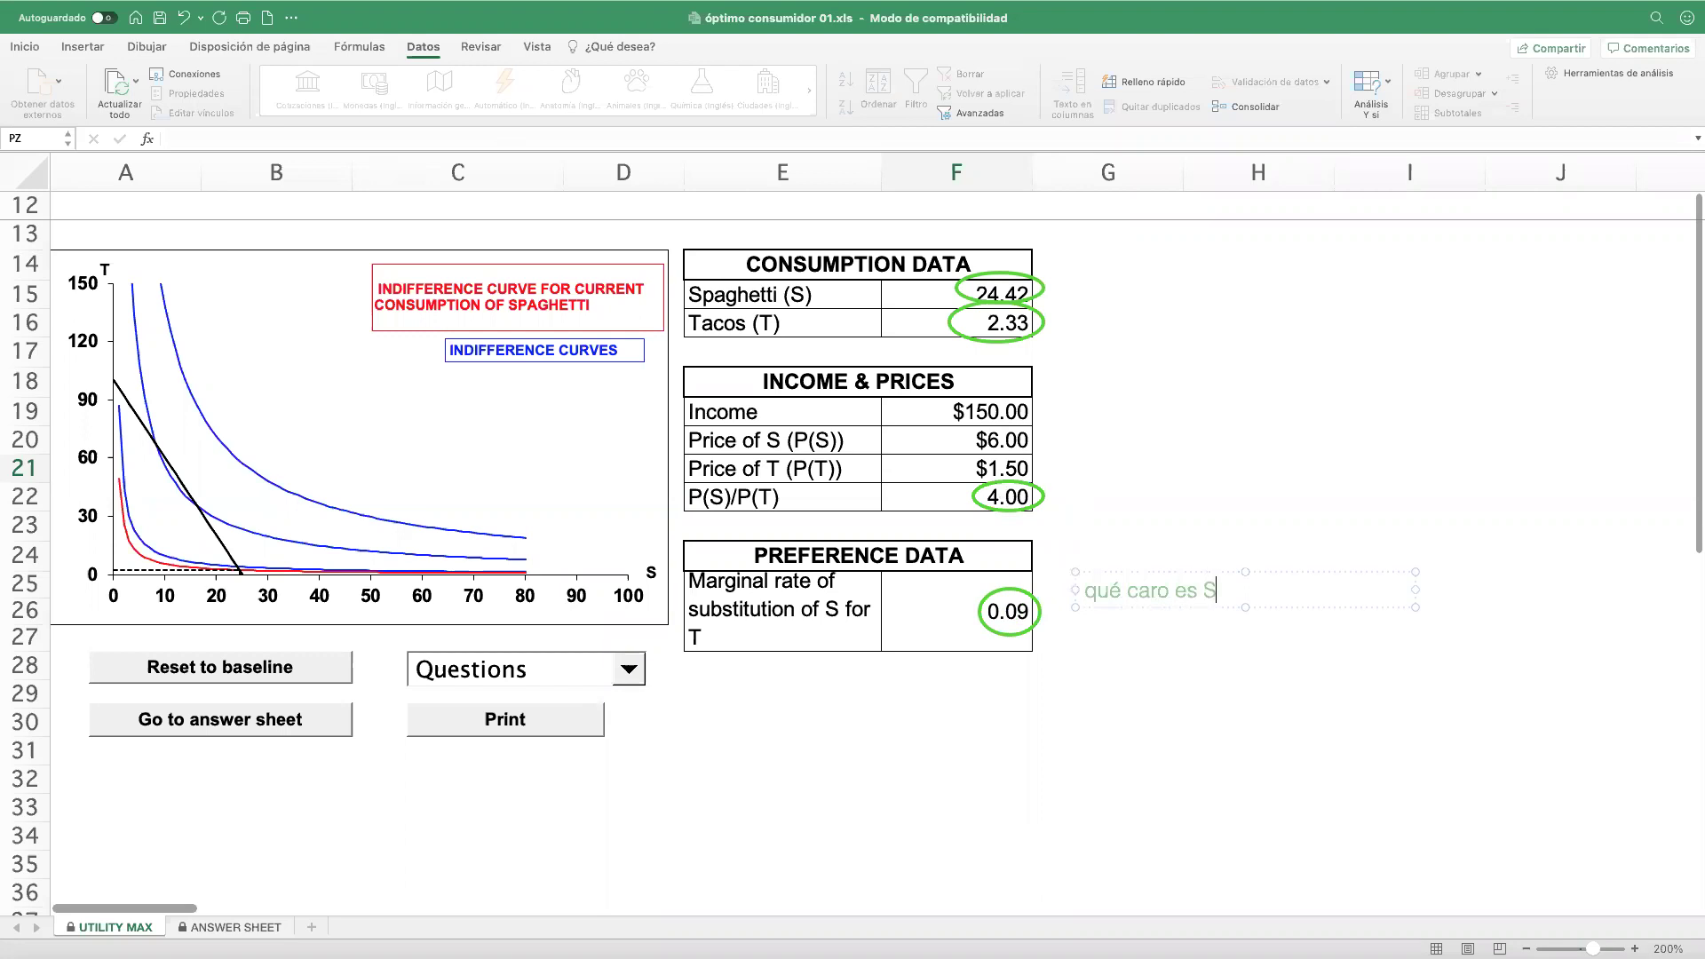
{"action": "type", "text": " voy a comprar más T"}
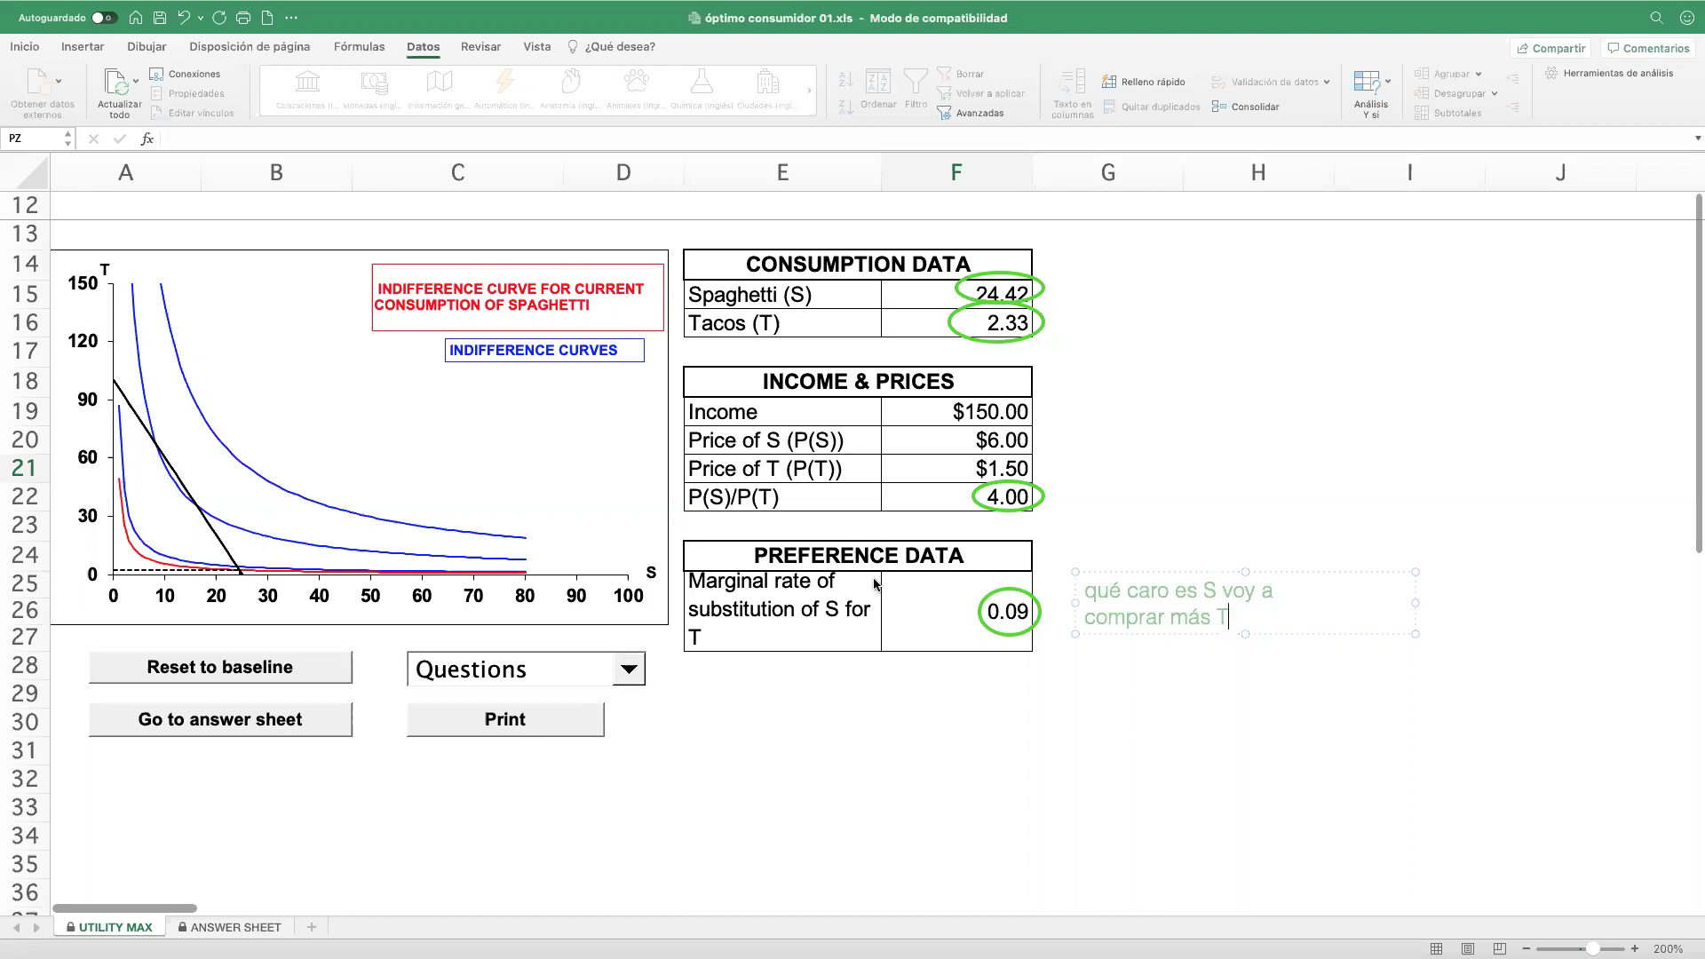
{"action": "left_click", "coordinate": [919, 322]}
{"action": "left_click", "coordinate": [919, 327]}
{"action": "left_click", "coordinate": [901, 318]}
{"action": "left_click", "coordinate": [902, 317]}
{"action": "left_click", "coordinate": [913, 316]}
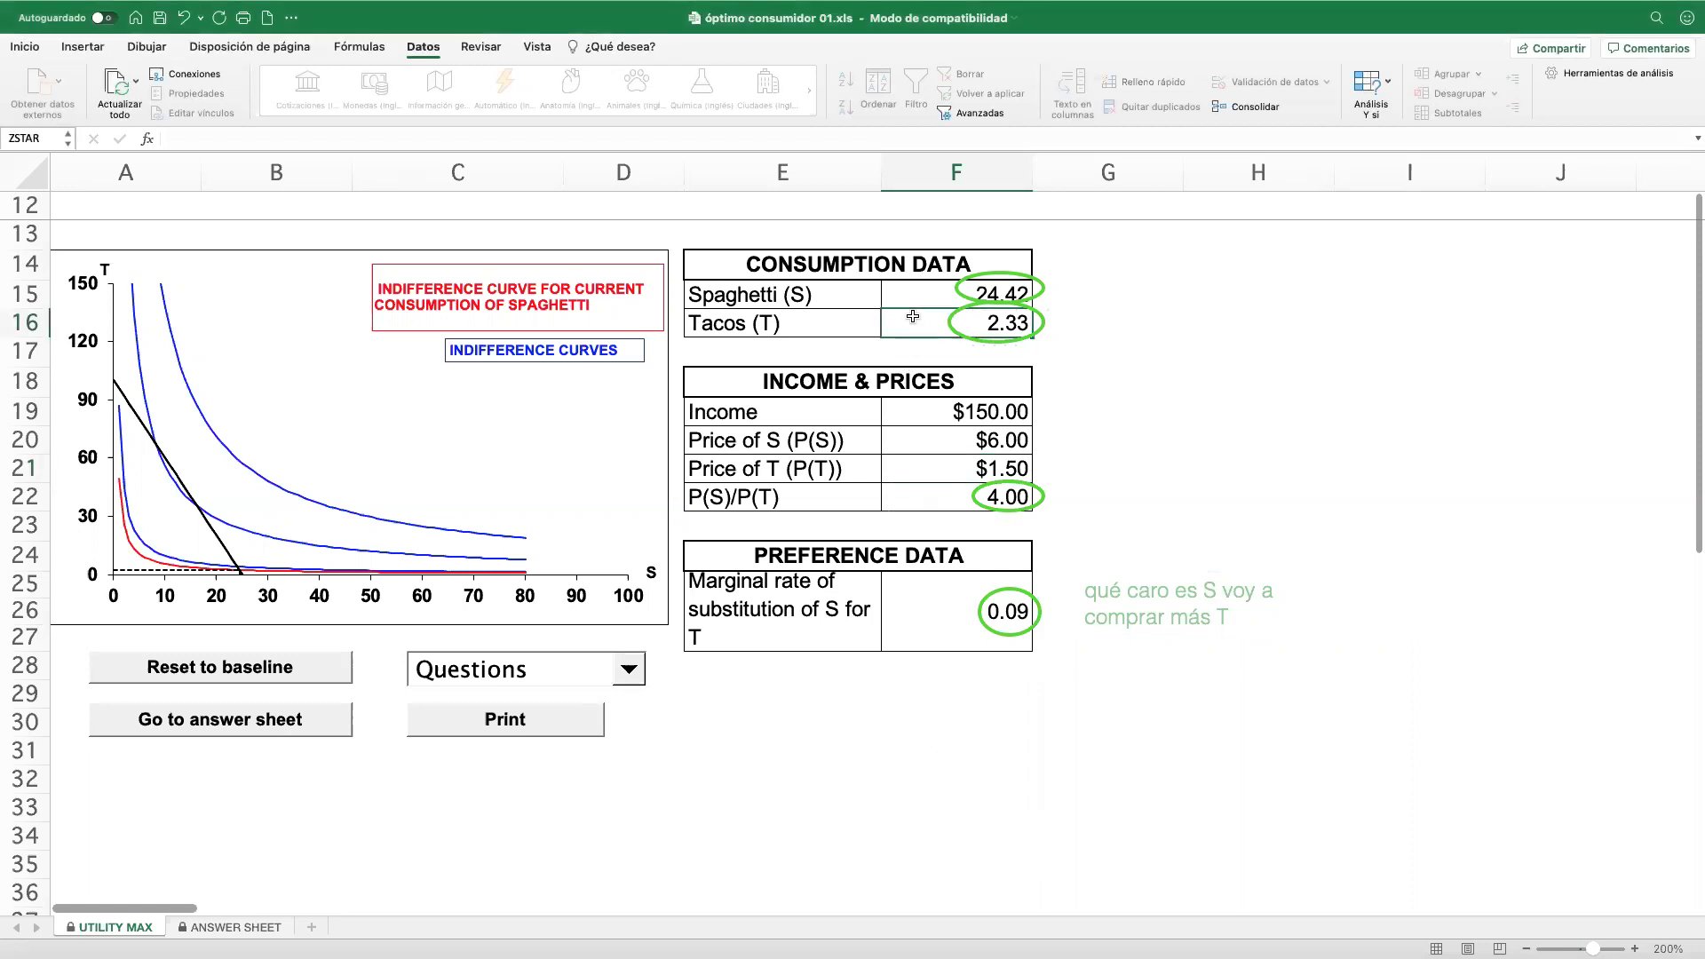
- Try Spaghetti (S) quantities of 20 and 15 in the CONSUMPTION DATA table
{"action": "double_click", "coordinate": [913, 316]}
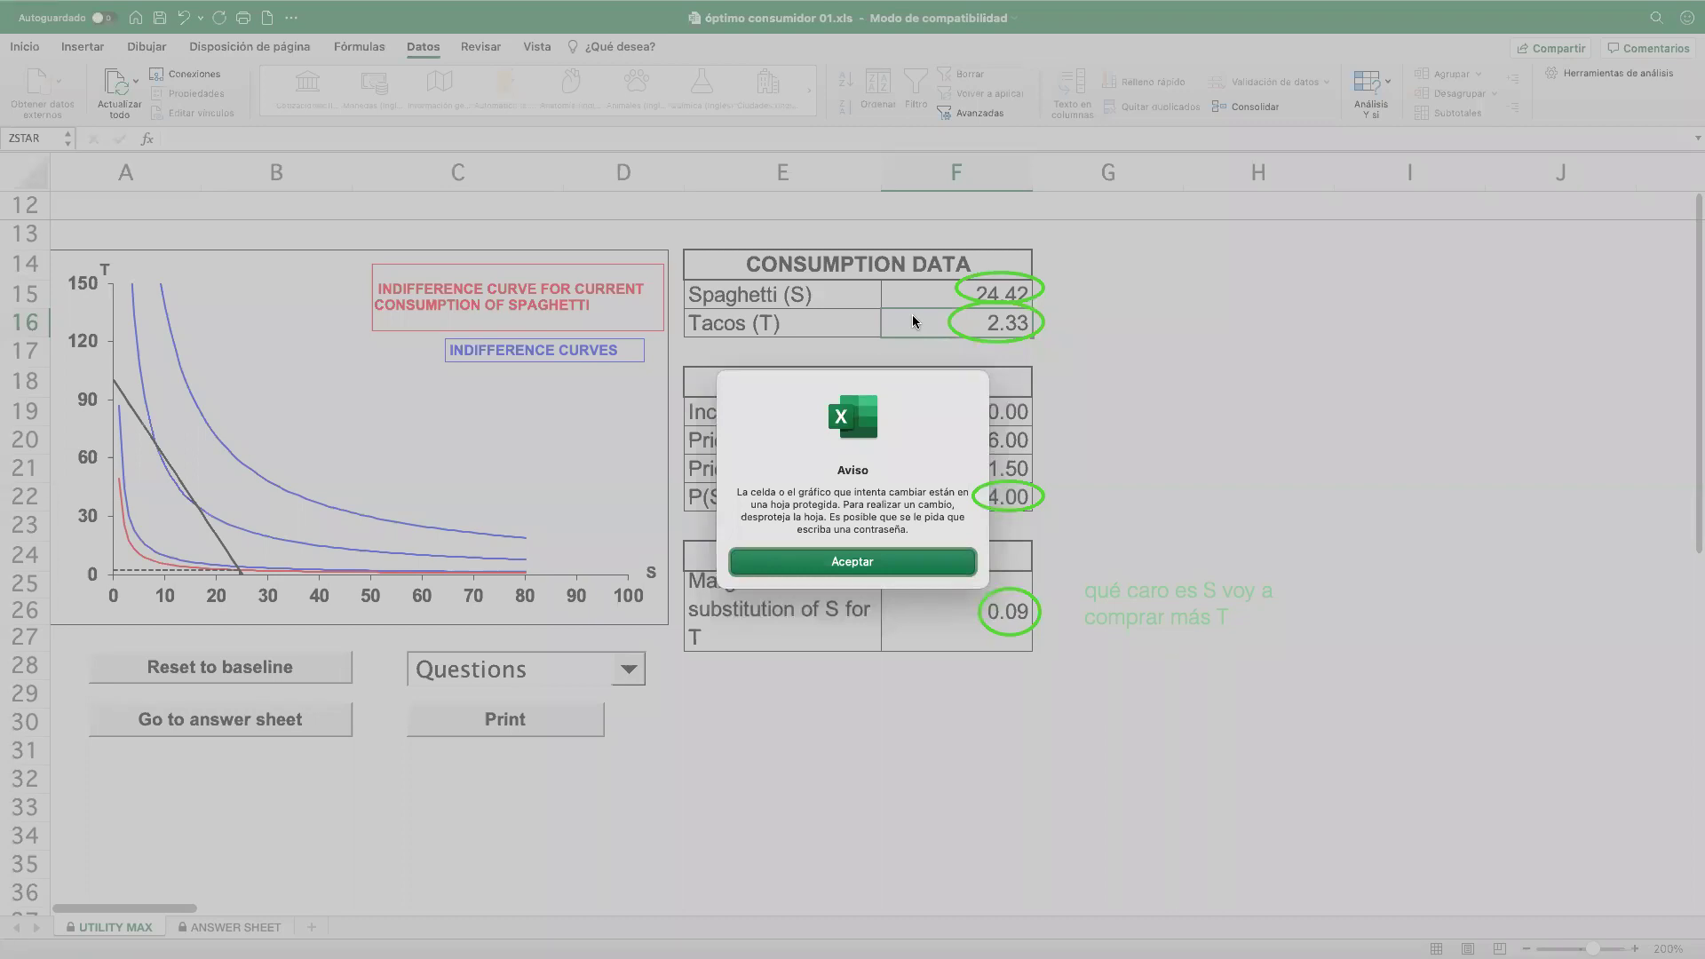
{"action": "left_click", "coordinate": [866, 568]}
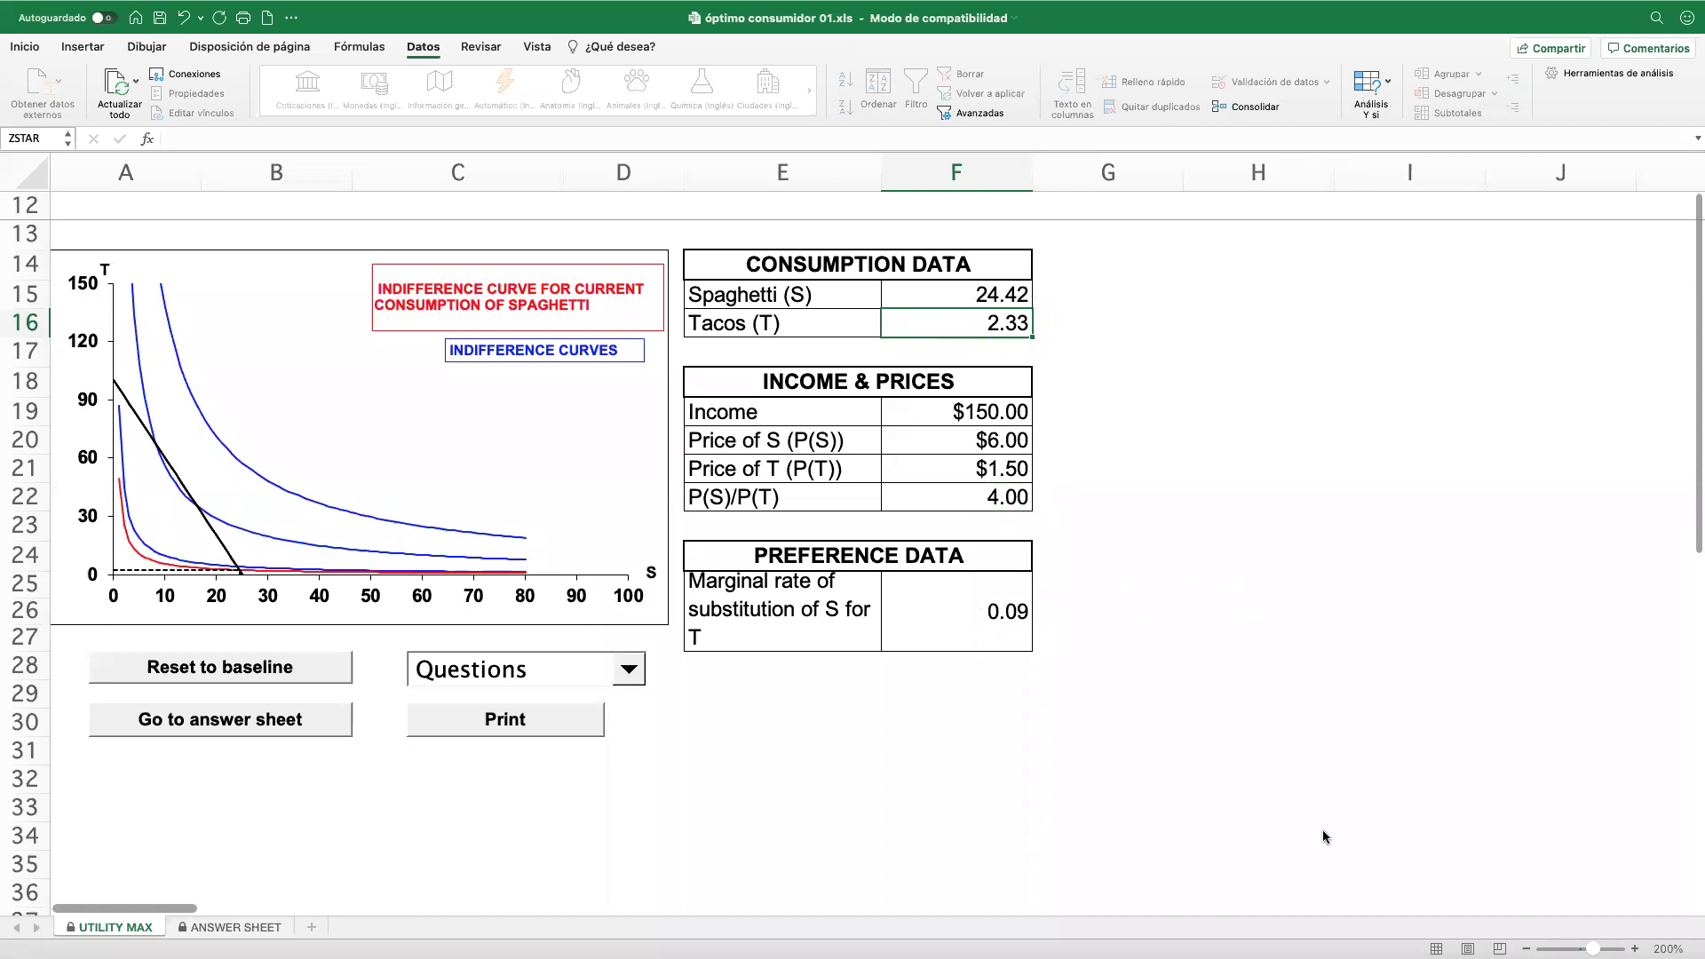
{"action": "left_click", "coordinate": [968, 293]}
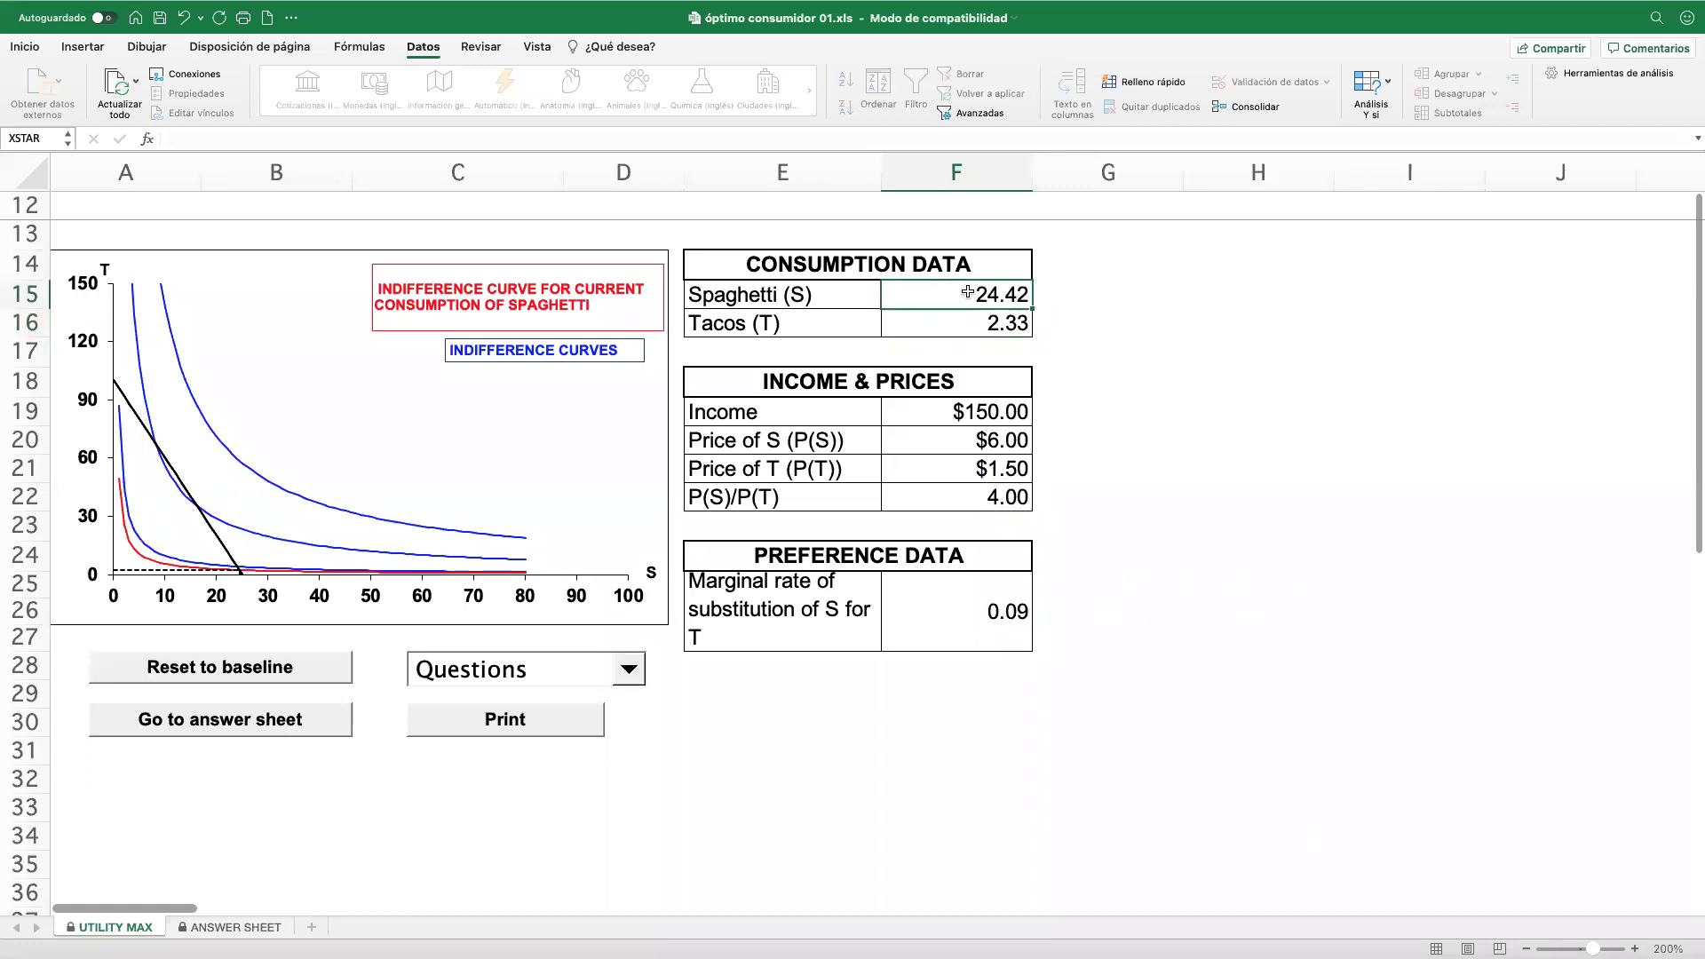
{"action": "type", "text": "20"}
{"action": "key", "text": "Return"}
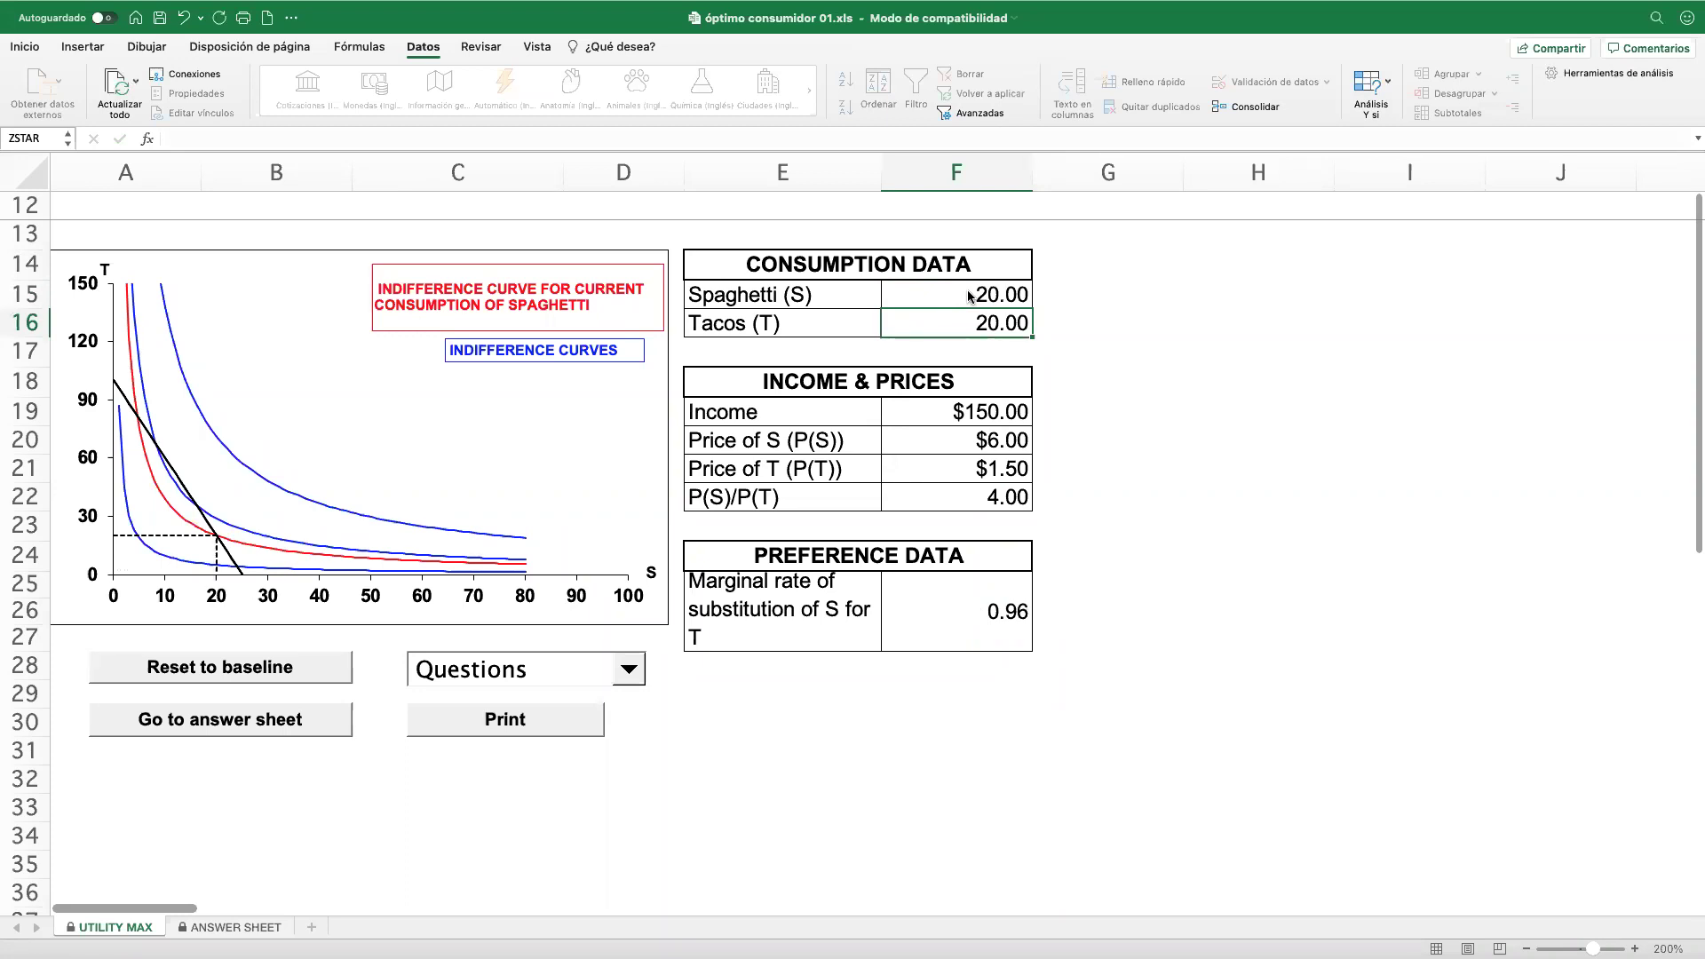
{"action": "left_click", "coordinate": [969, 296]}
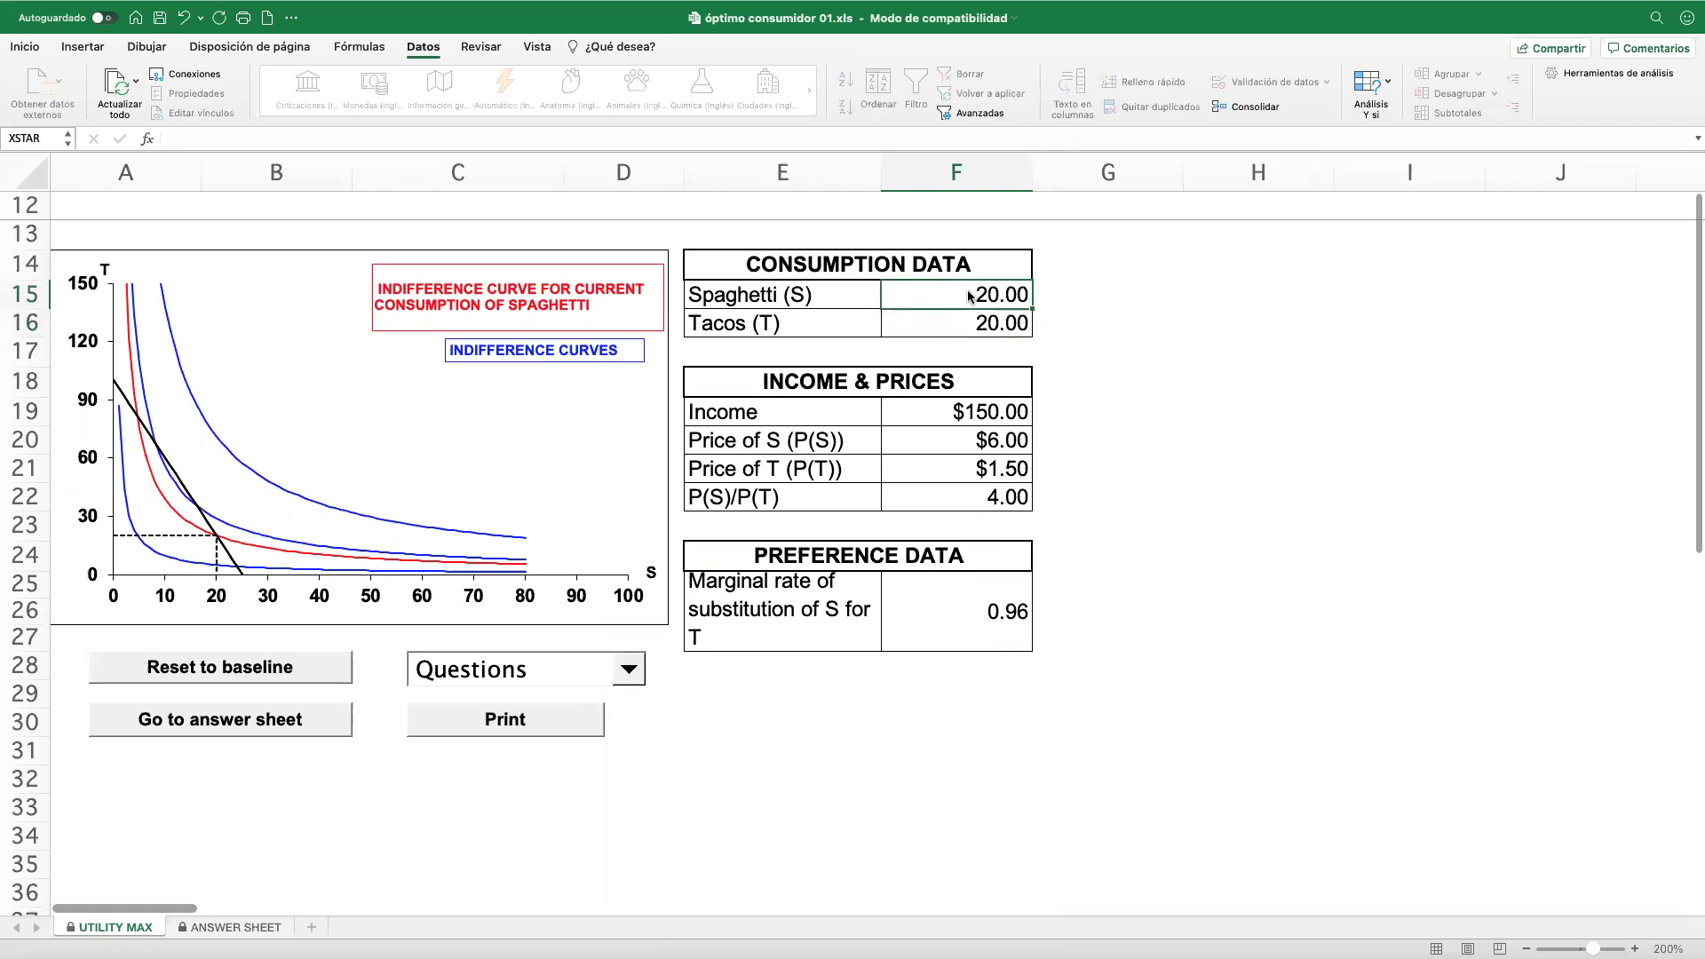
{"action": "type", "text": "15"}
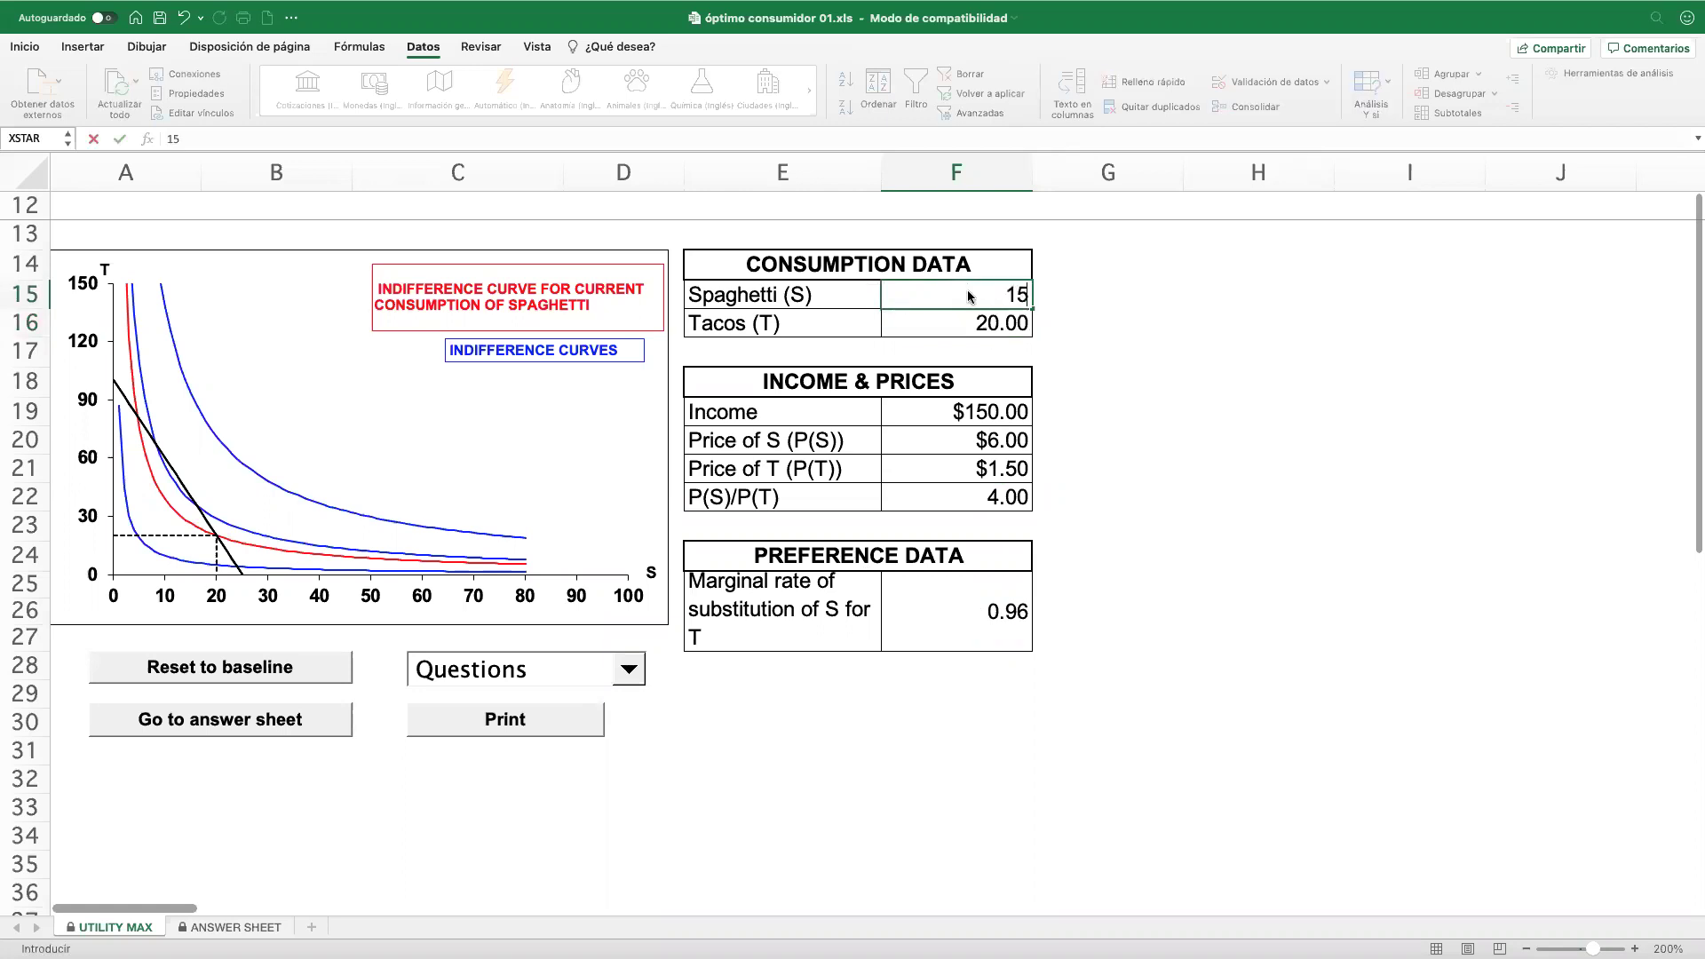
{"action": "key", "text": "Return"}
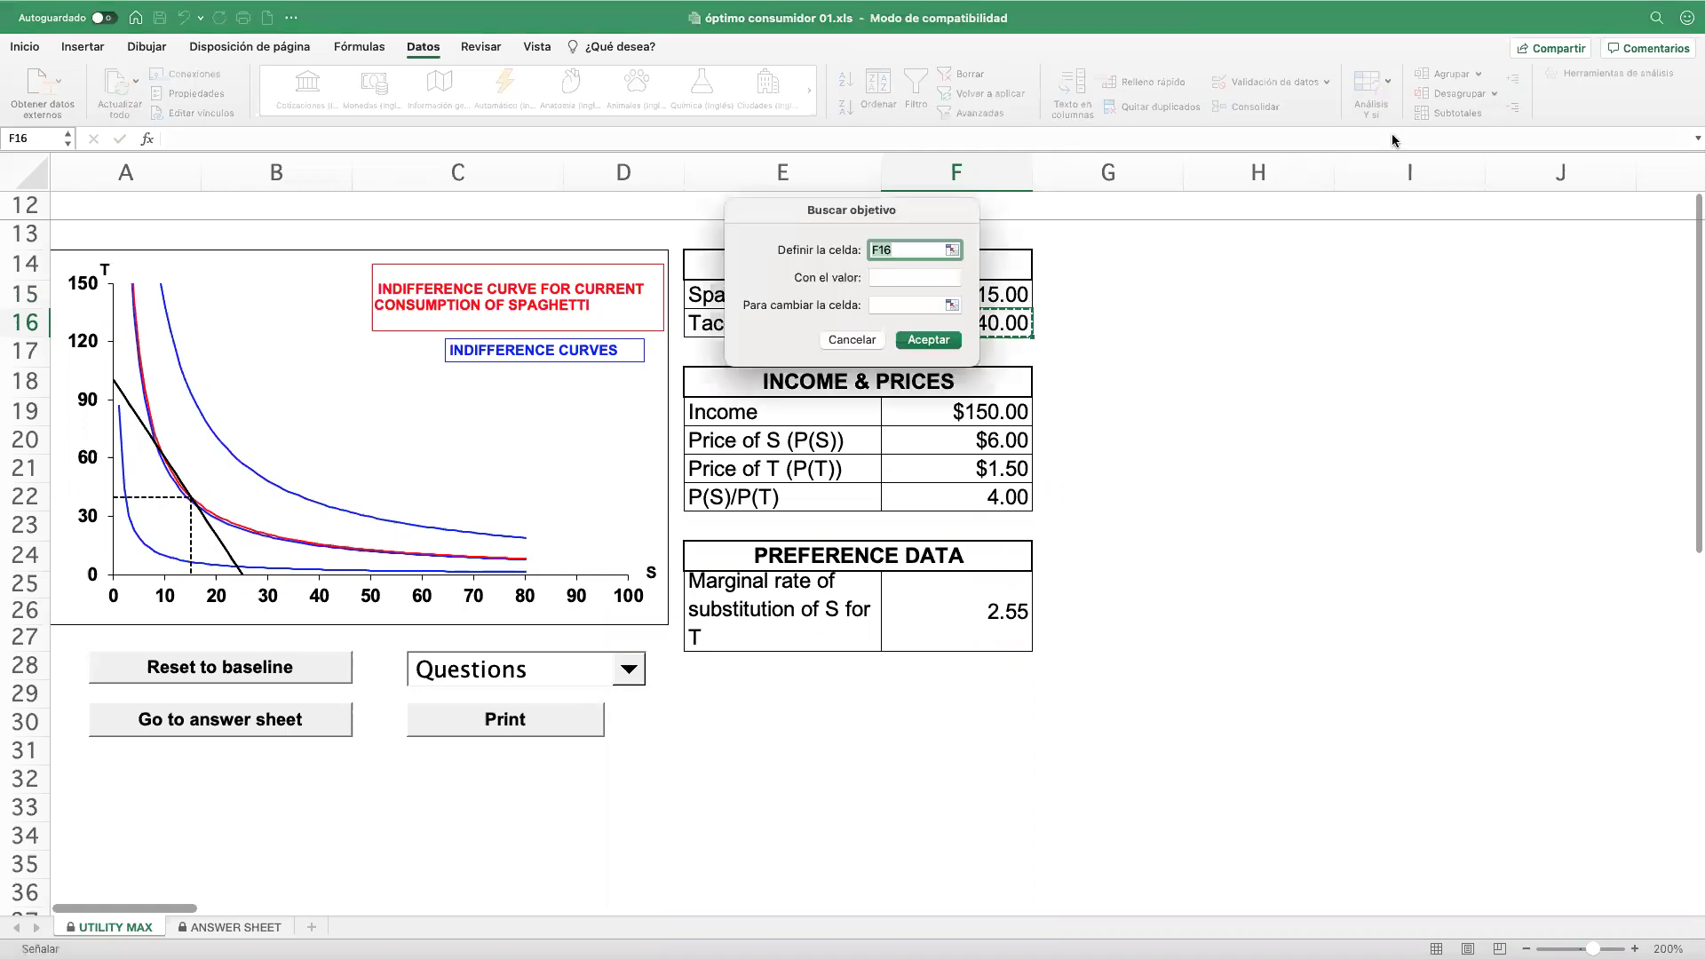
- Run Goal Seek on the marginal rate of substitution cell F25 with target value 4 by changing the Spaghetti cell F15, and accept the solution
{"action": "left_click_drag", "start_coordinate": [925, 206], "coordinate": [1259, 278]}
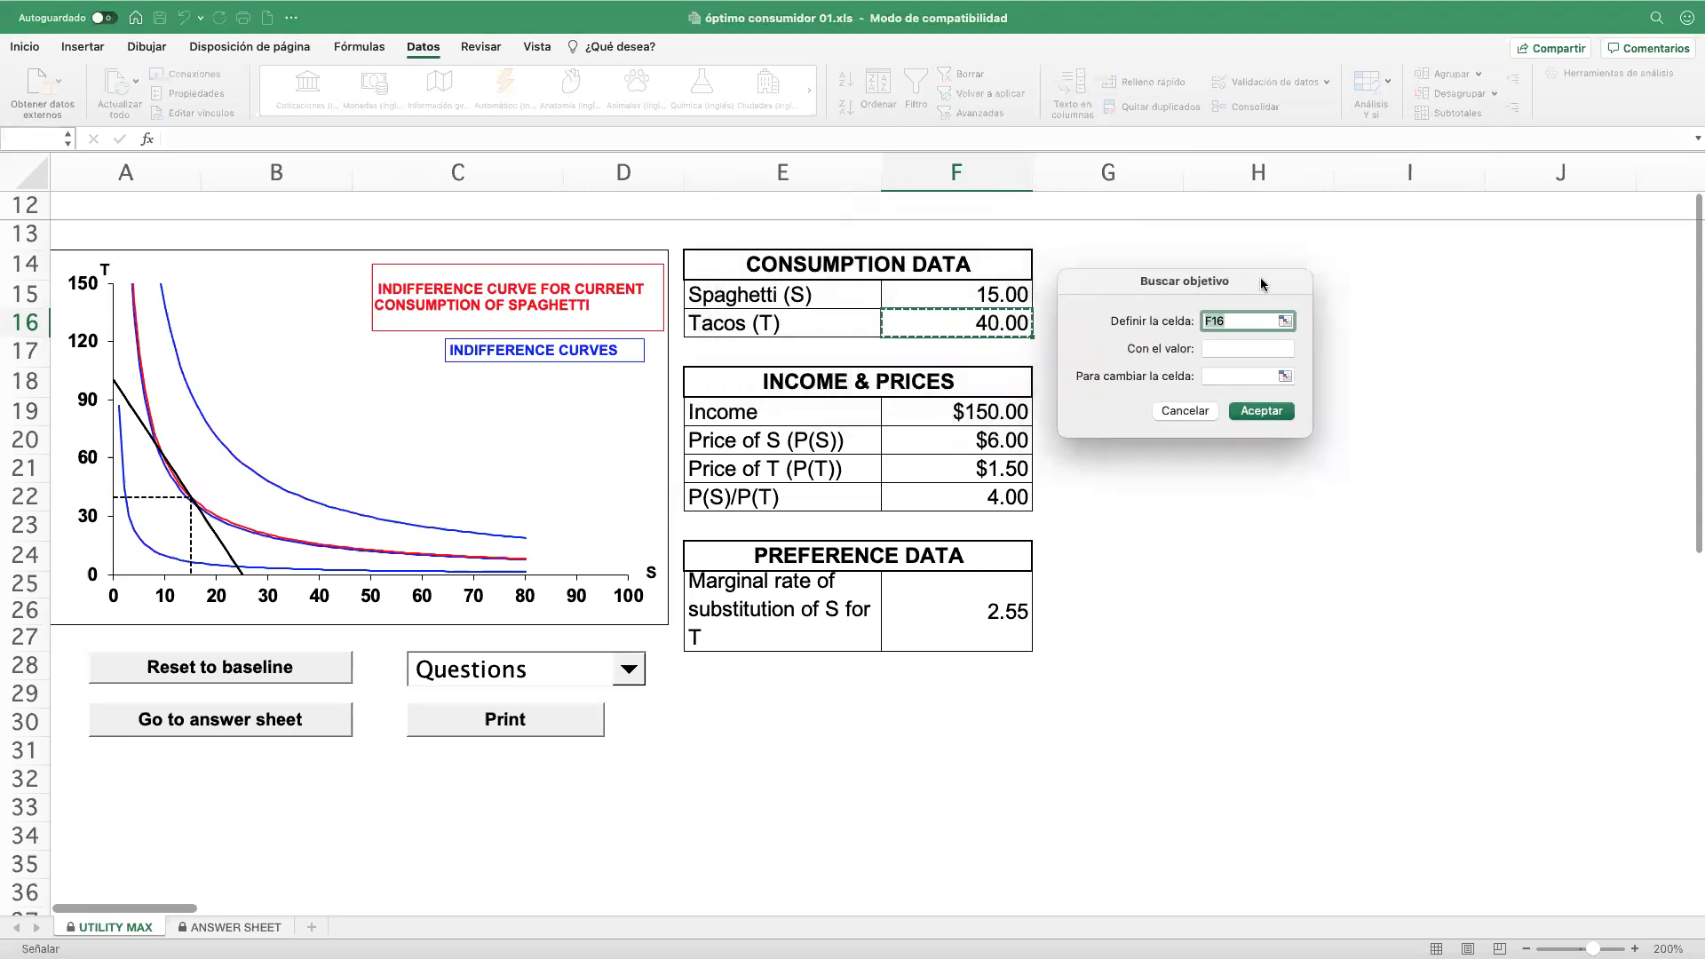
{"action": "left_click", "coordinate": [995, 609]}
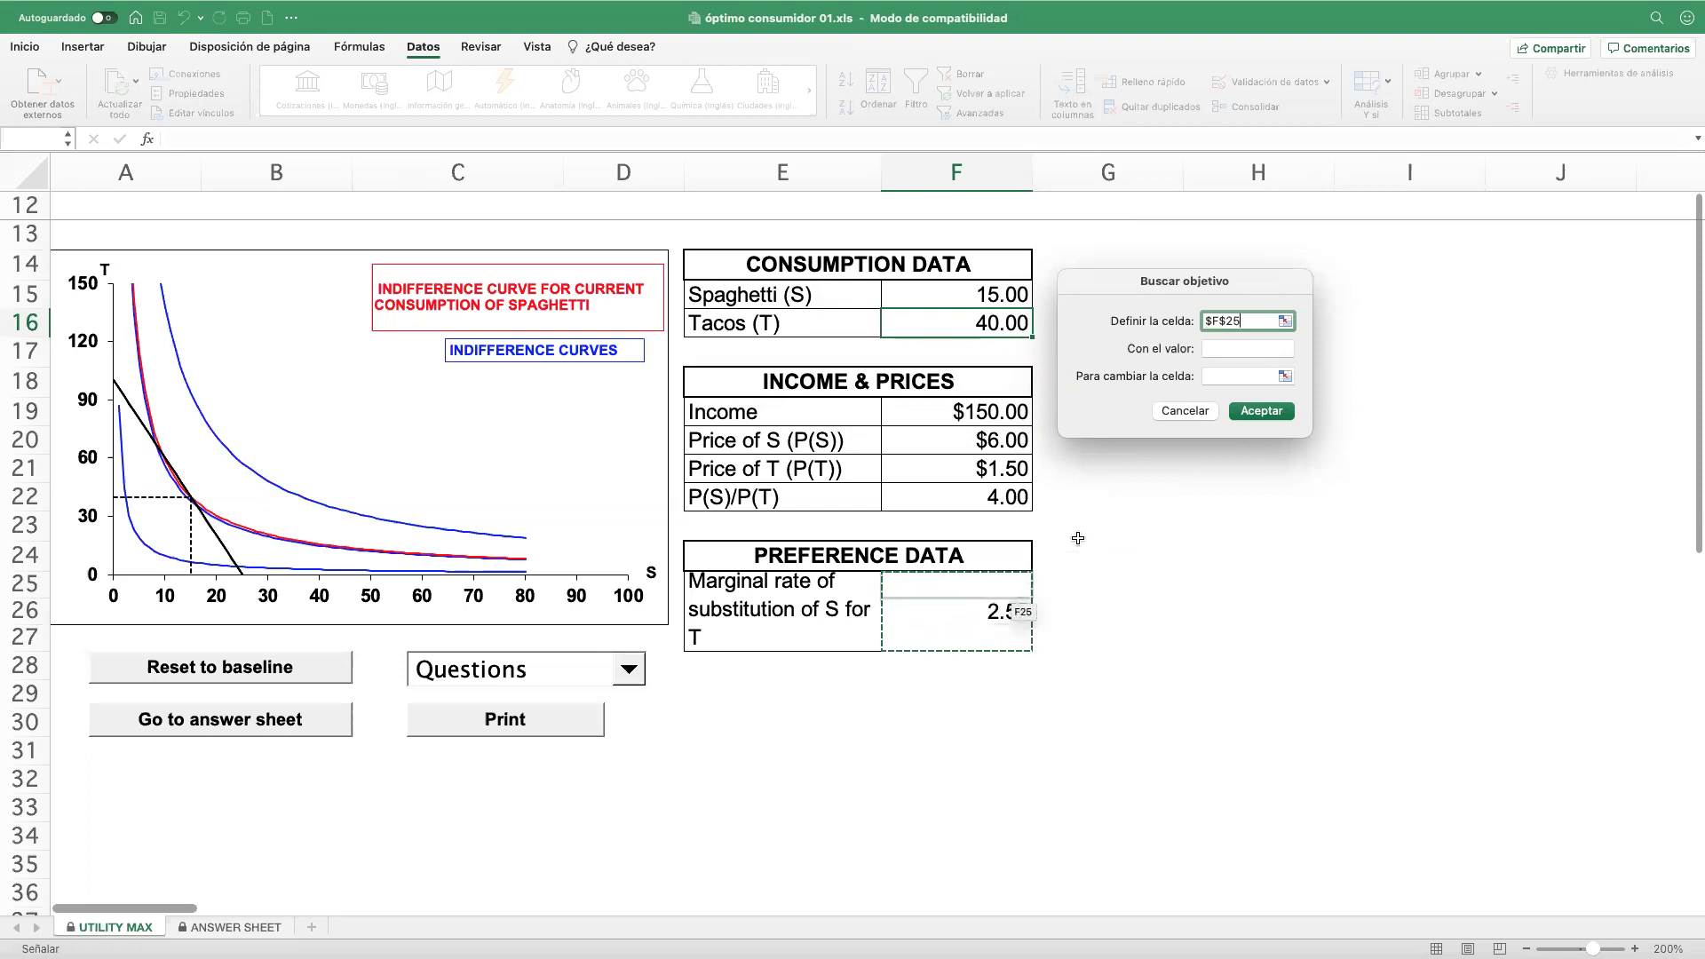
{"action": "left_click", "coordinate": [1227, 347]}
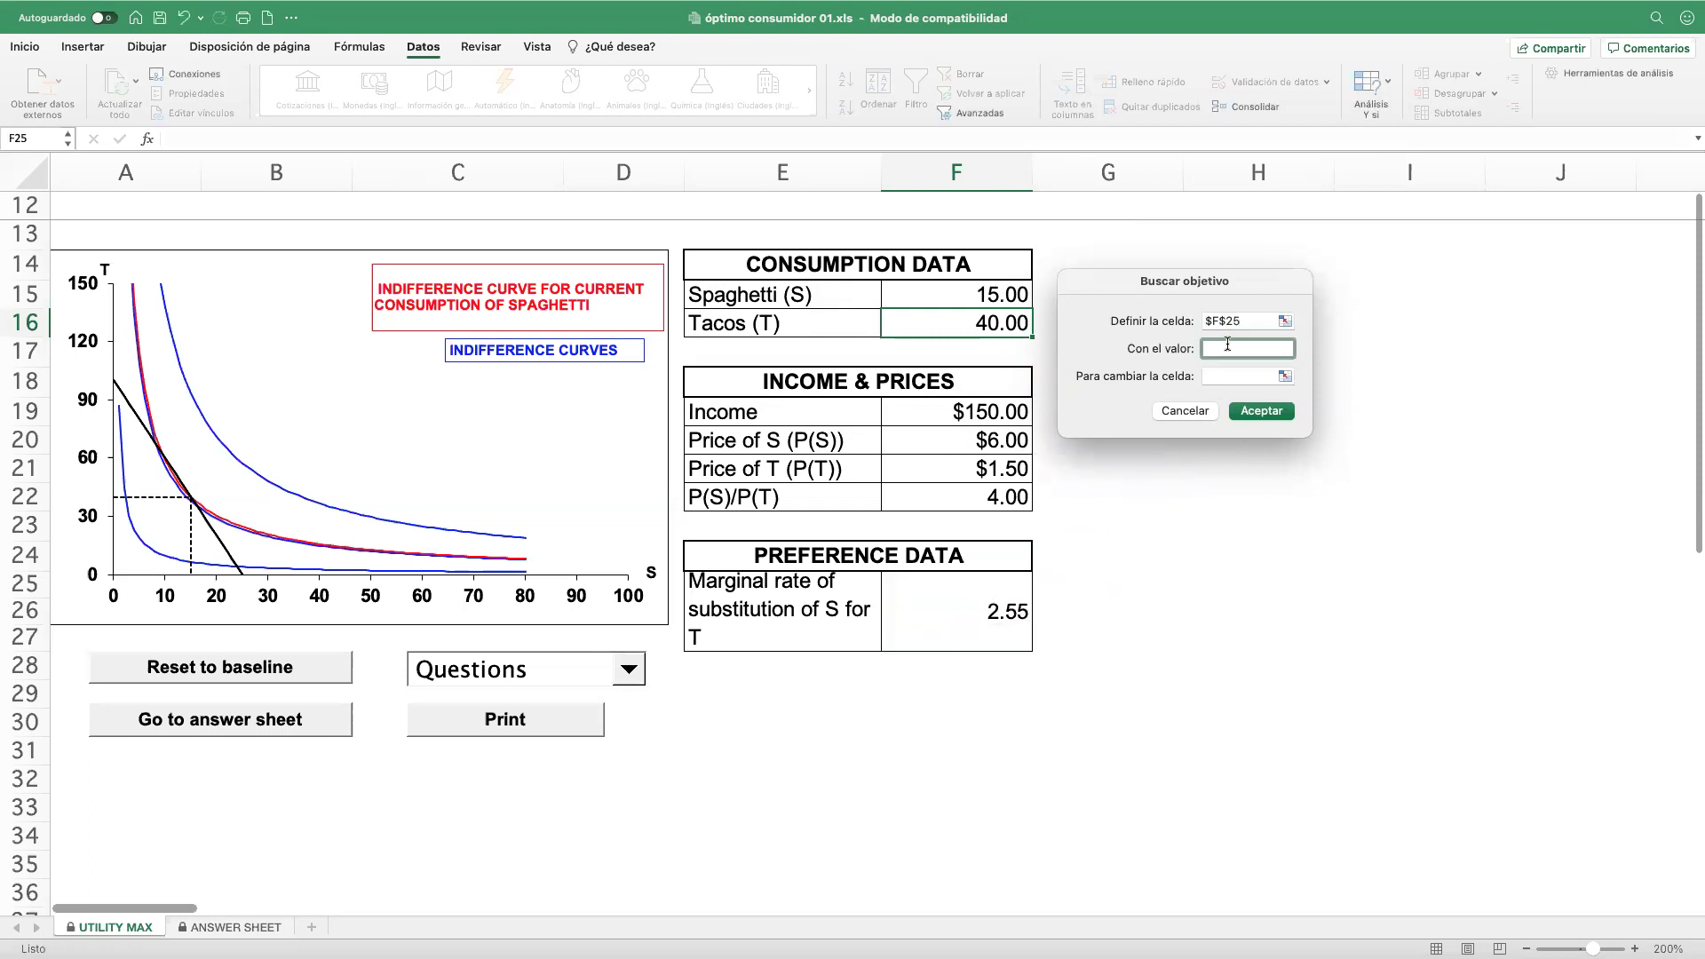
{"action": "type", "text": "4"}
{"action": "left_click", "coordinate": [1221, 375]}
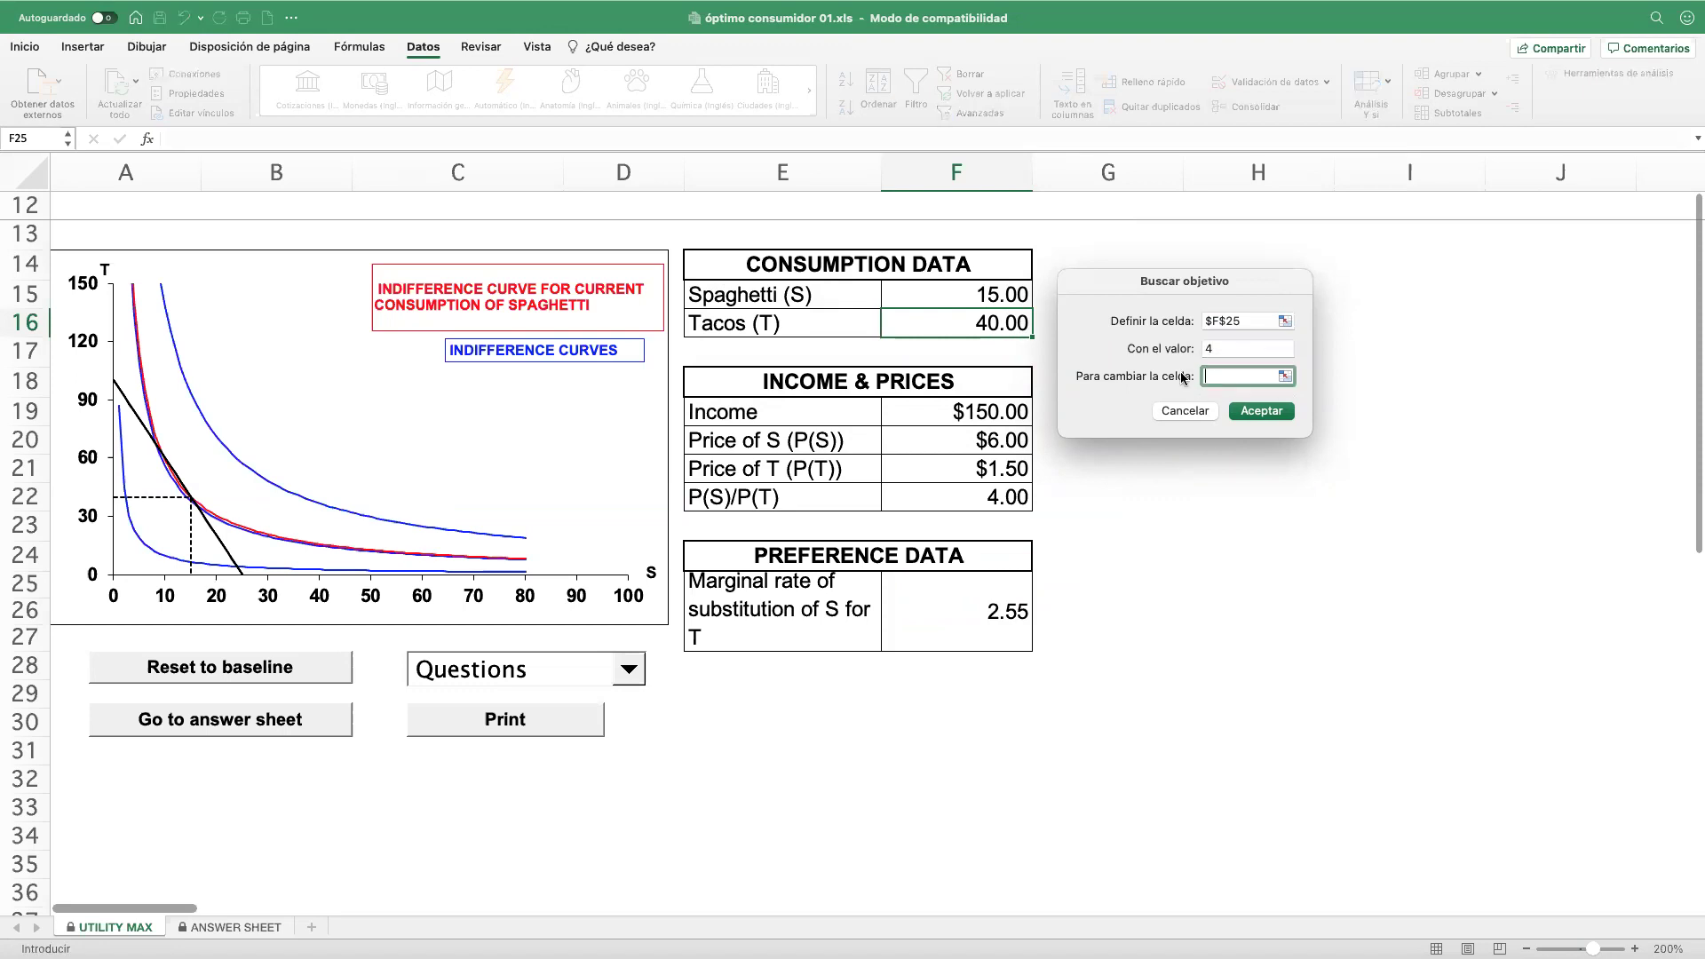
{"action": "left_click", "coordinate": [963, 297]}
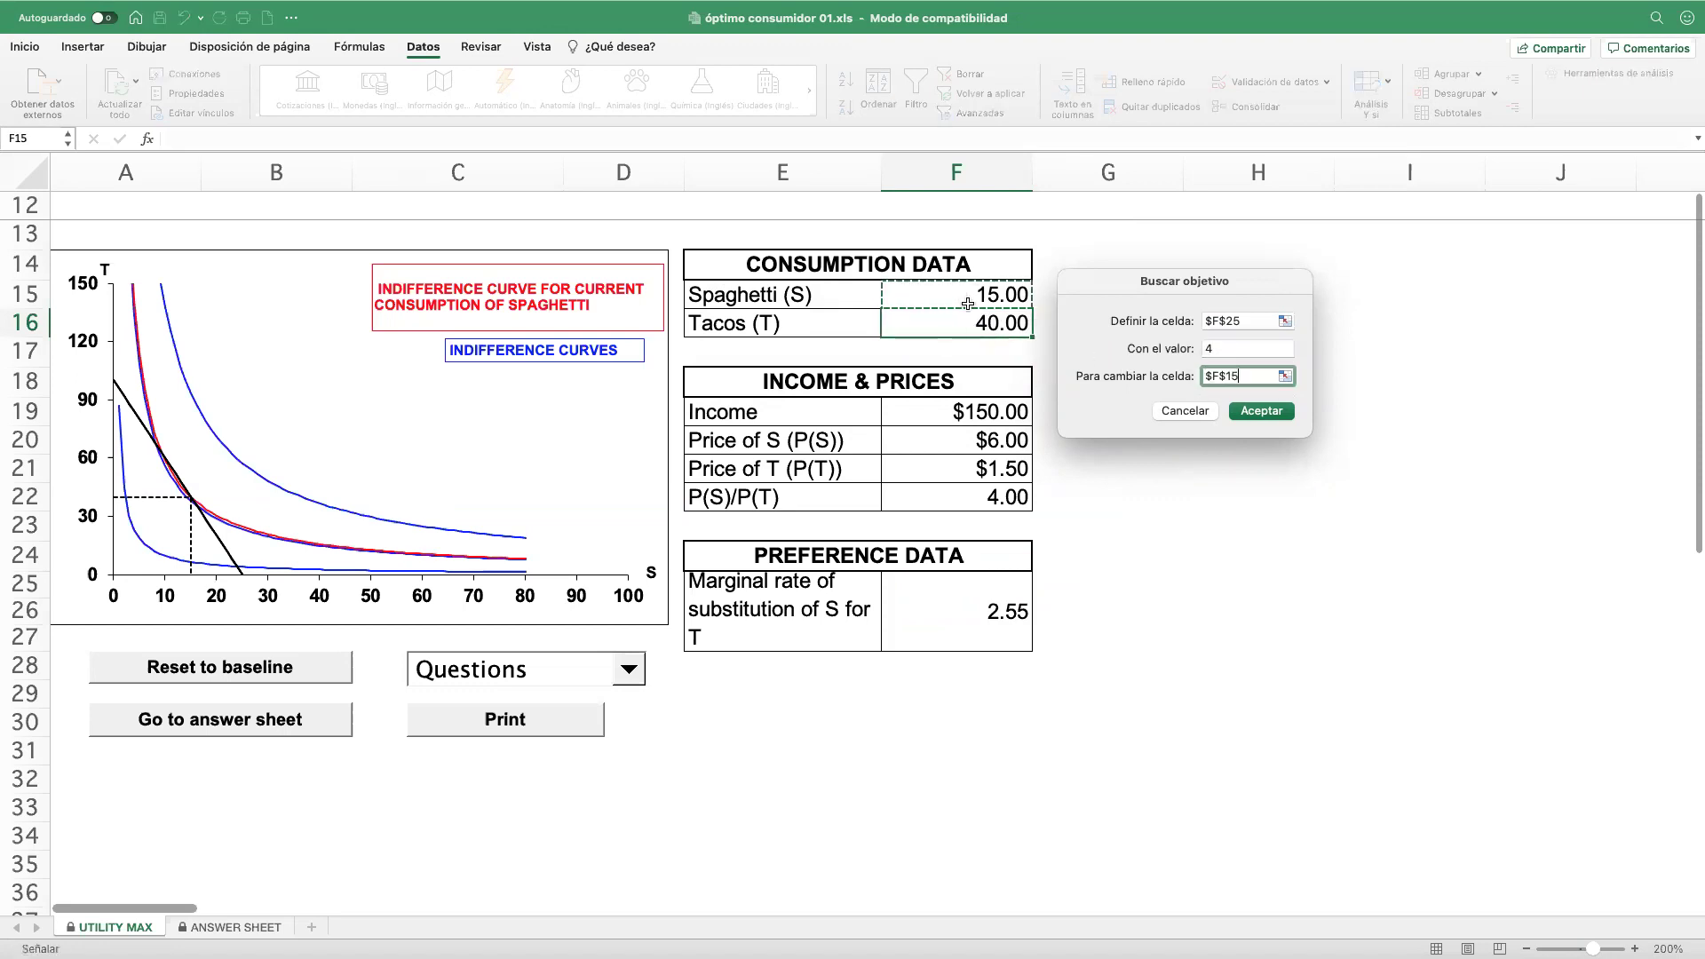
{"action": "left_click", "coordinate": [1256, 416]}
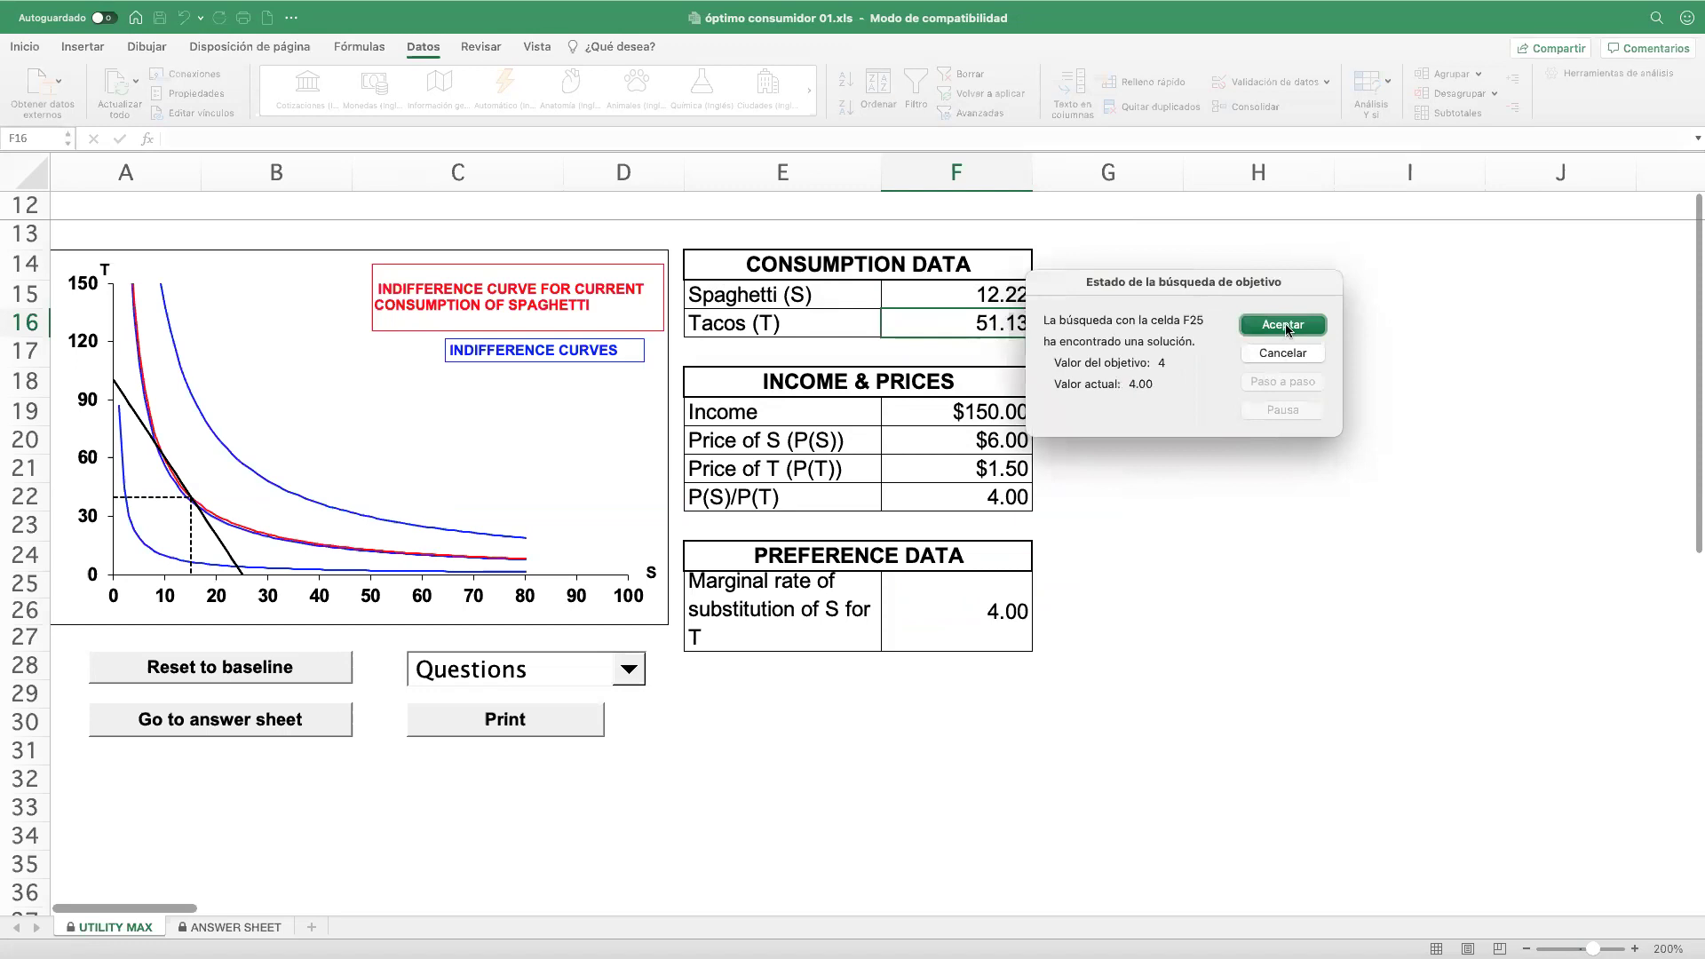
{"action": "left_click", "coordinate": [1283, 325]}
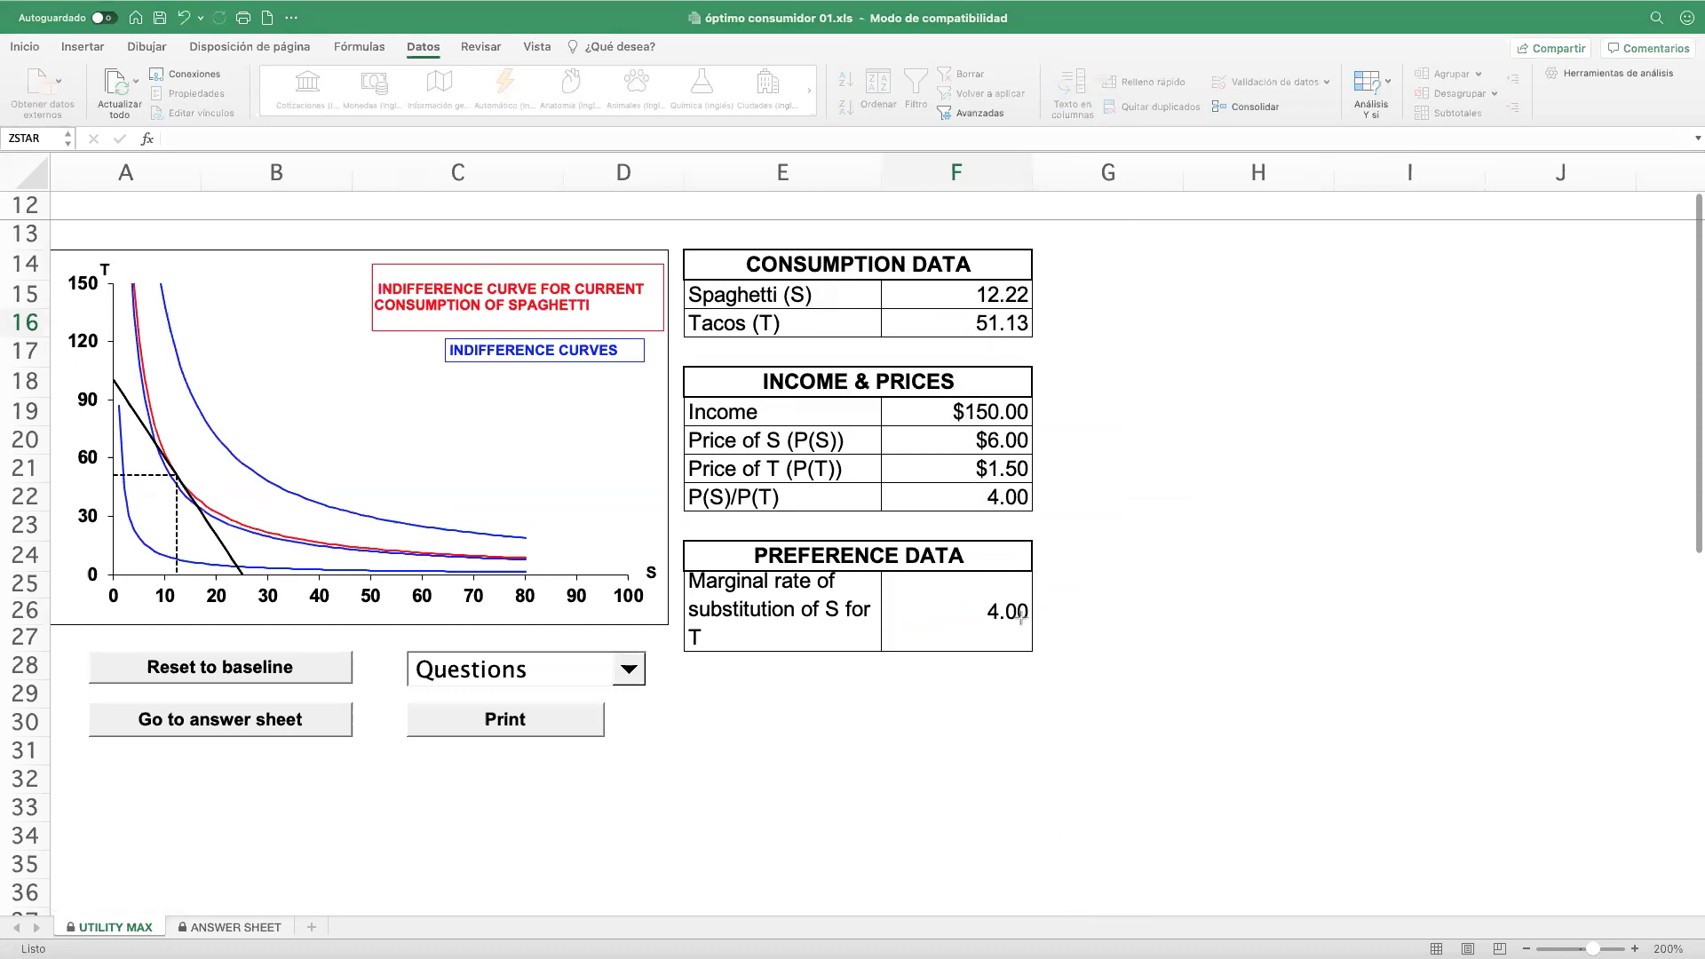
- Highlight the P(S)/P(T) and marginal rate of substitution values in green and mark the optimum point on the chart with a green dot
{"action": "left_click_drag", "start_coordinate": [981, 494], "coordinate": [1030, 509]}
{"action": "left_click_drag", "start_coordinate": [979, 606], "coordinate": [1029, 623]}
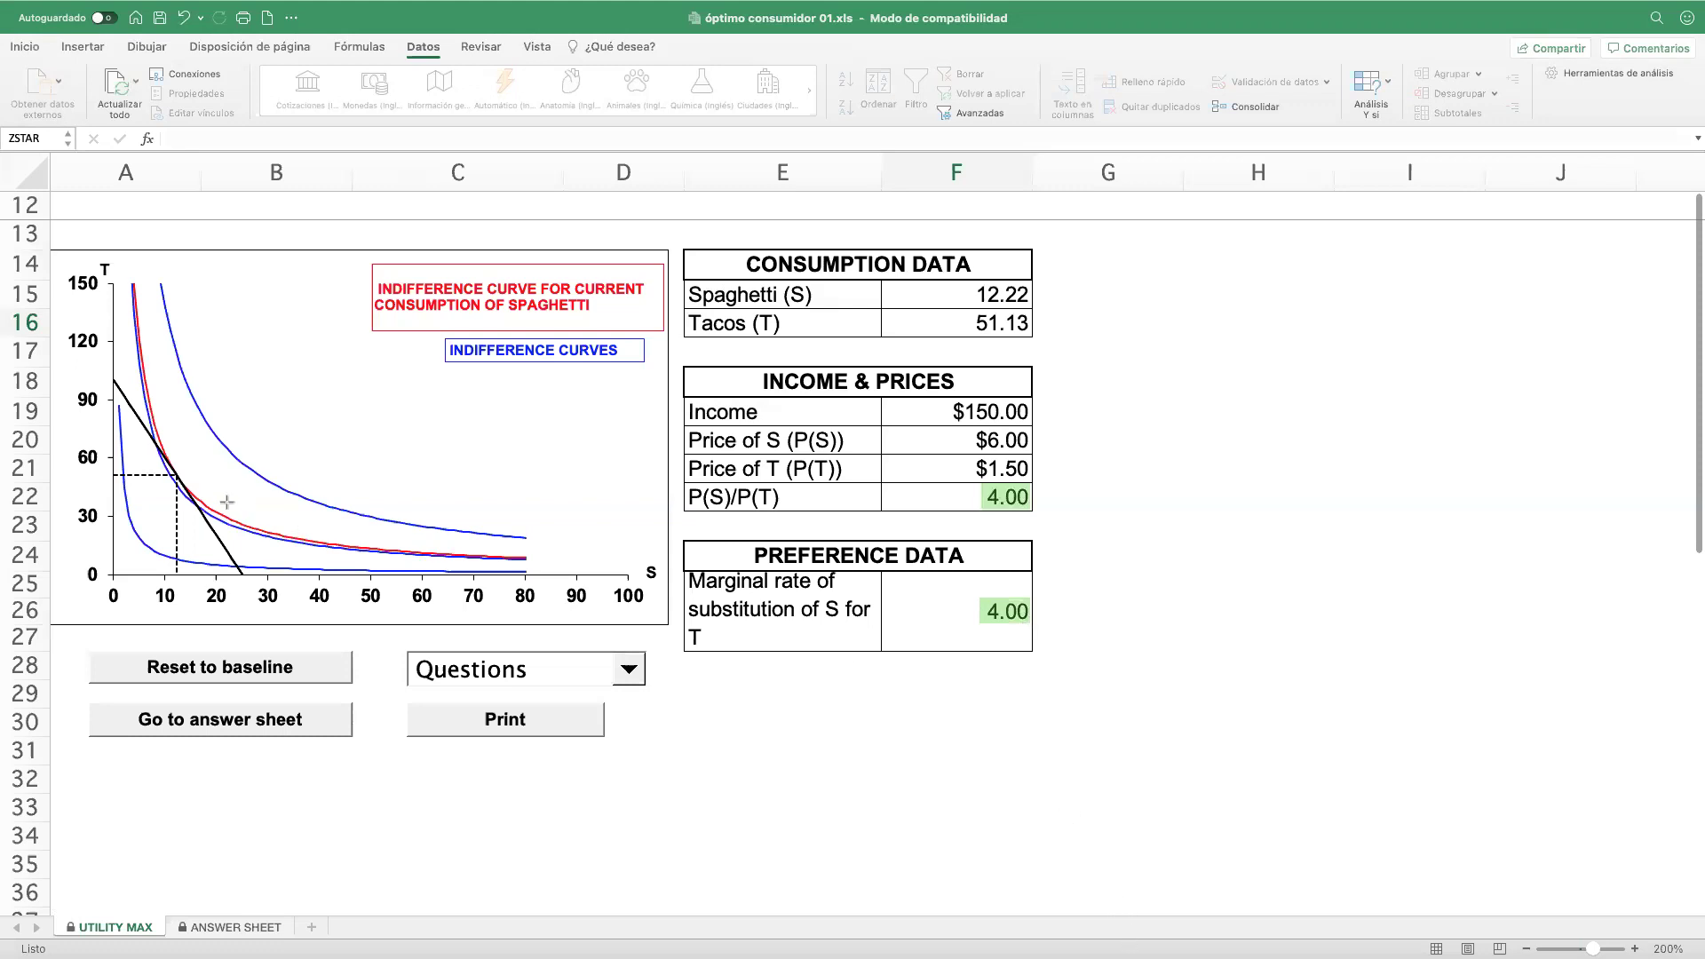
{"action": "left_click", "coordinate": [174, 474]}
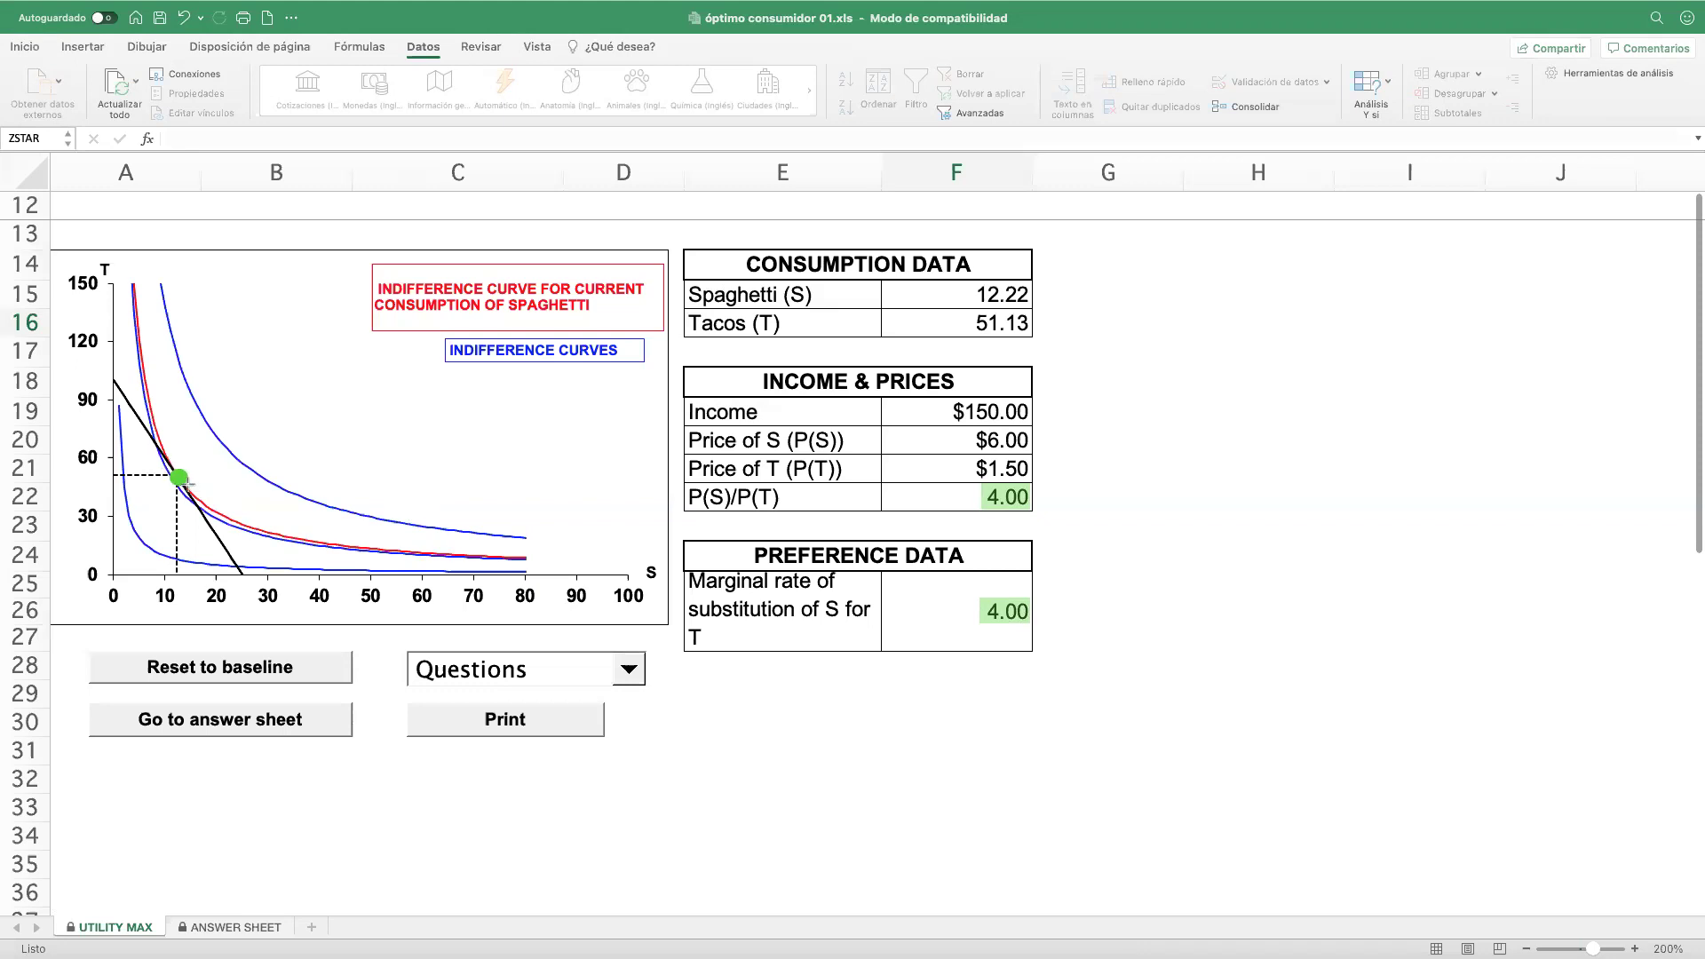
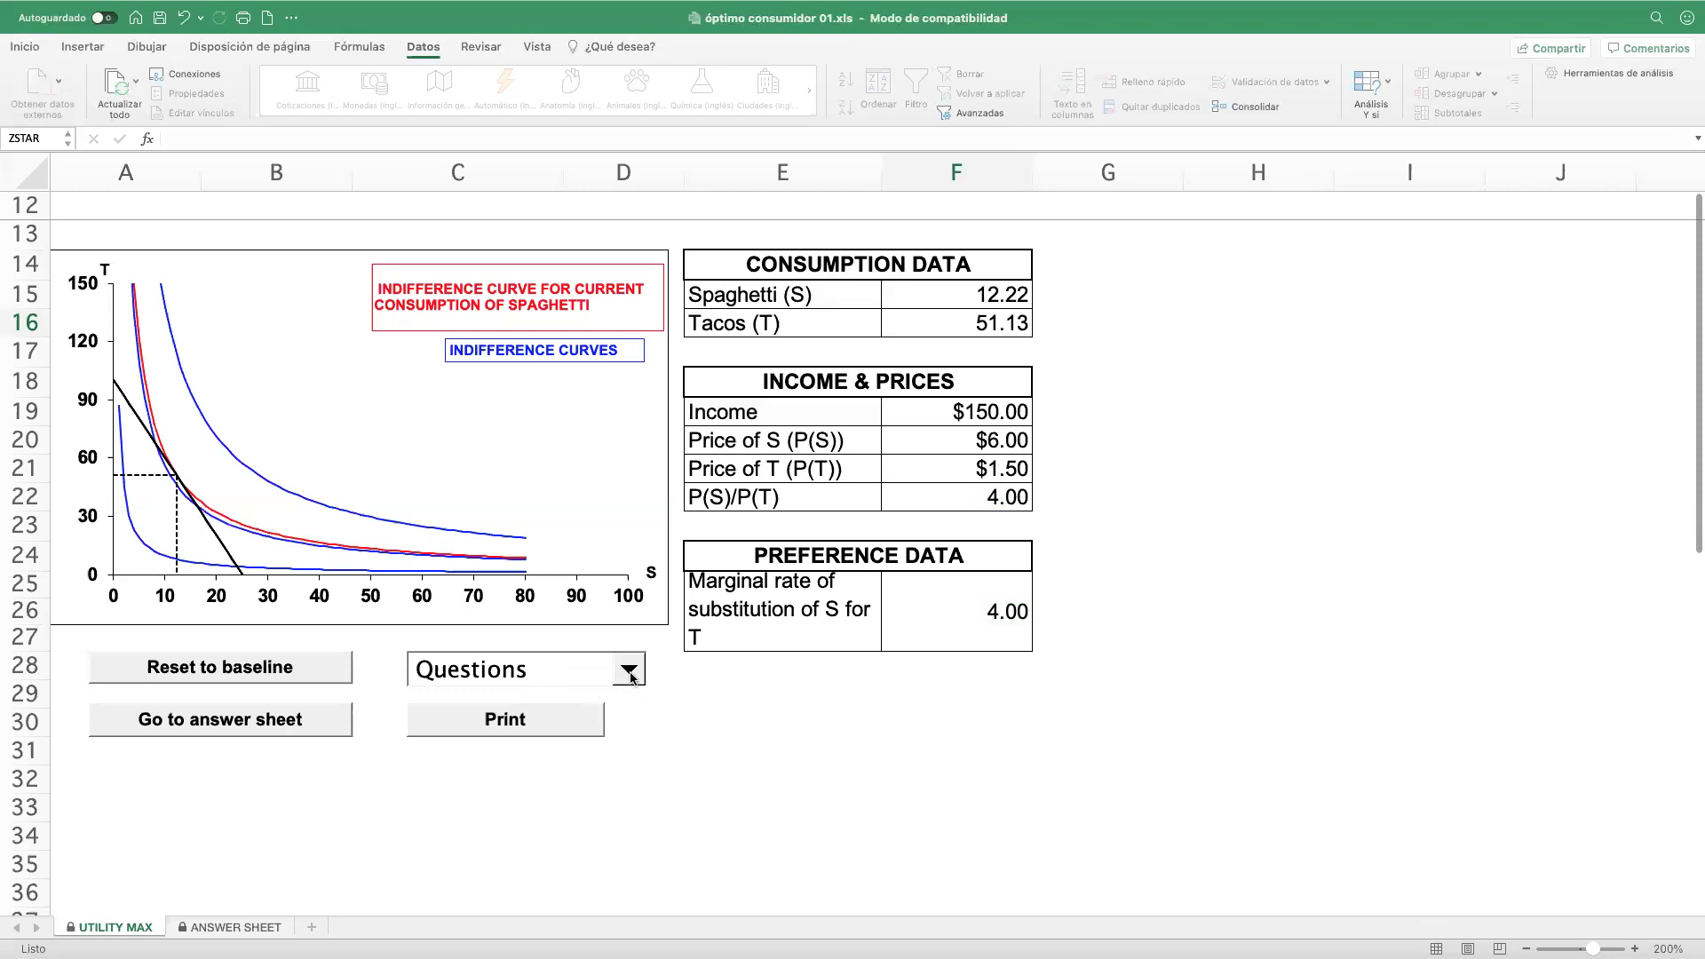
- Display Question 1 from the worksheet's question list, read it and dismiss it
{"action": "left_click", "coordinate": [630, 676]}
{"action": "left_click", "coordinate": [630, 676]}
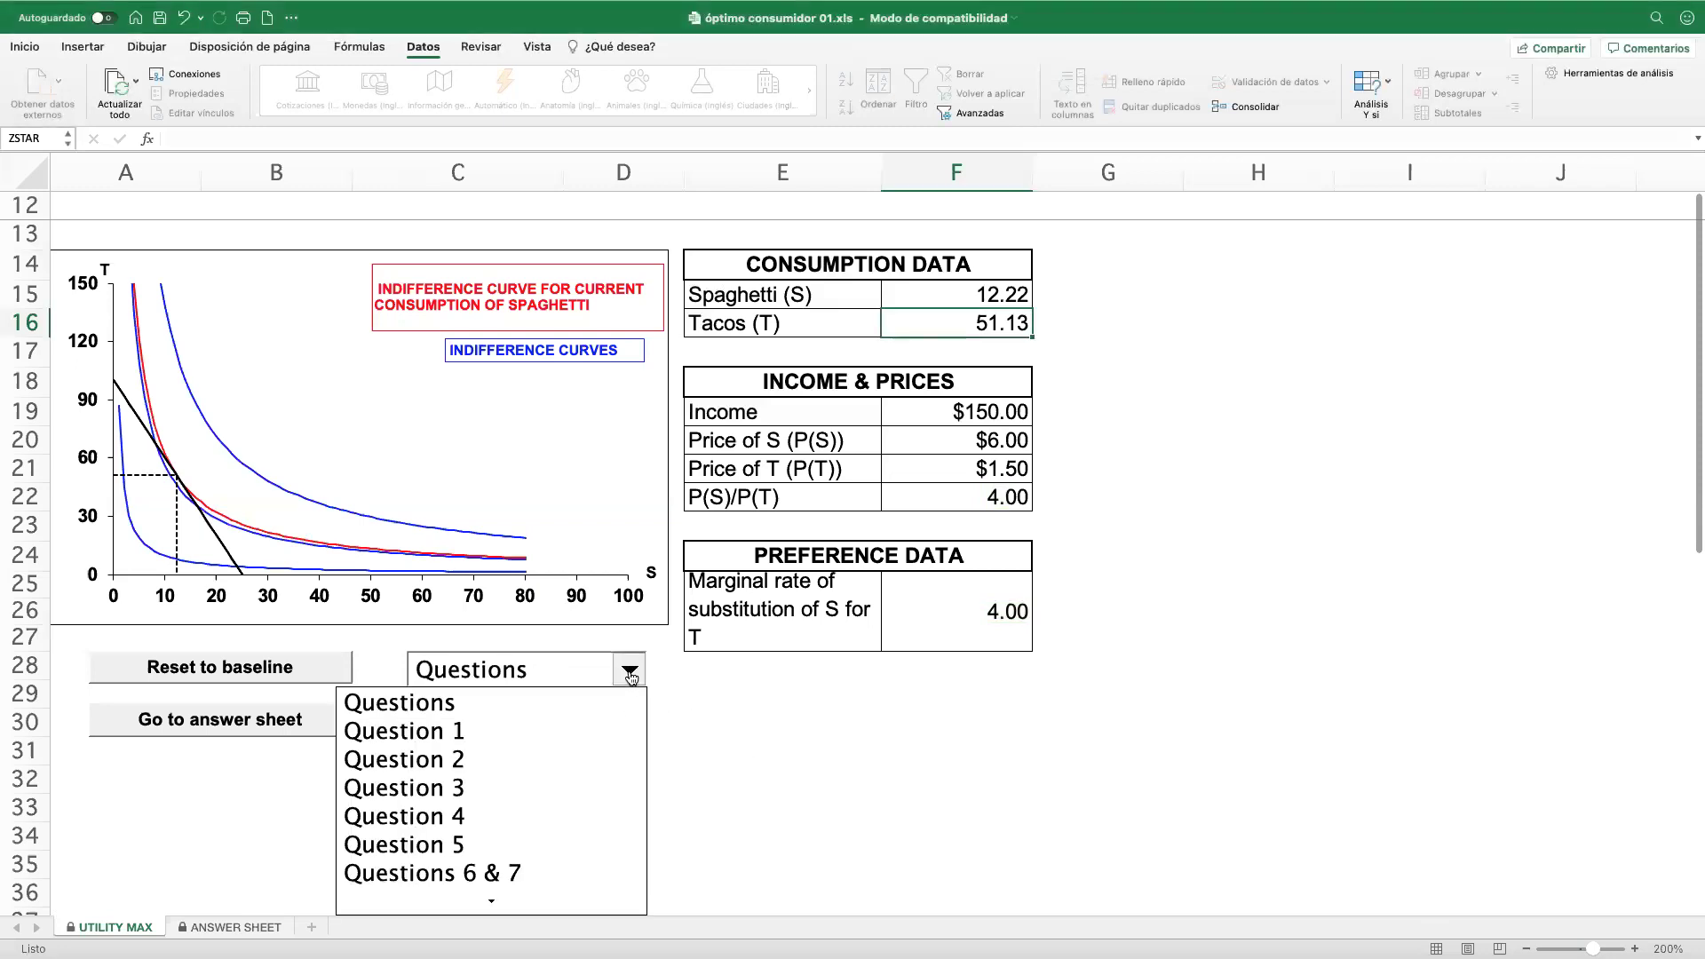
{"action": "left_click", "coordinate": [435, 733]}
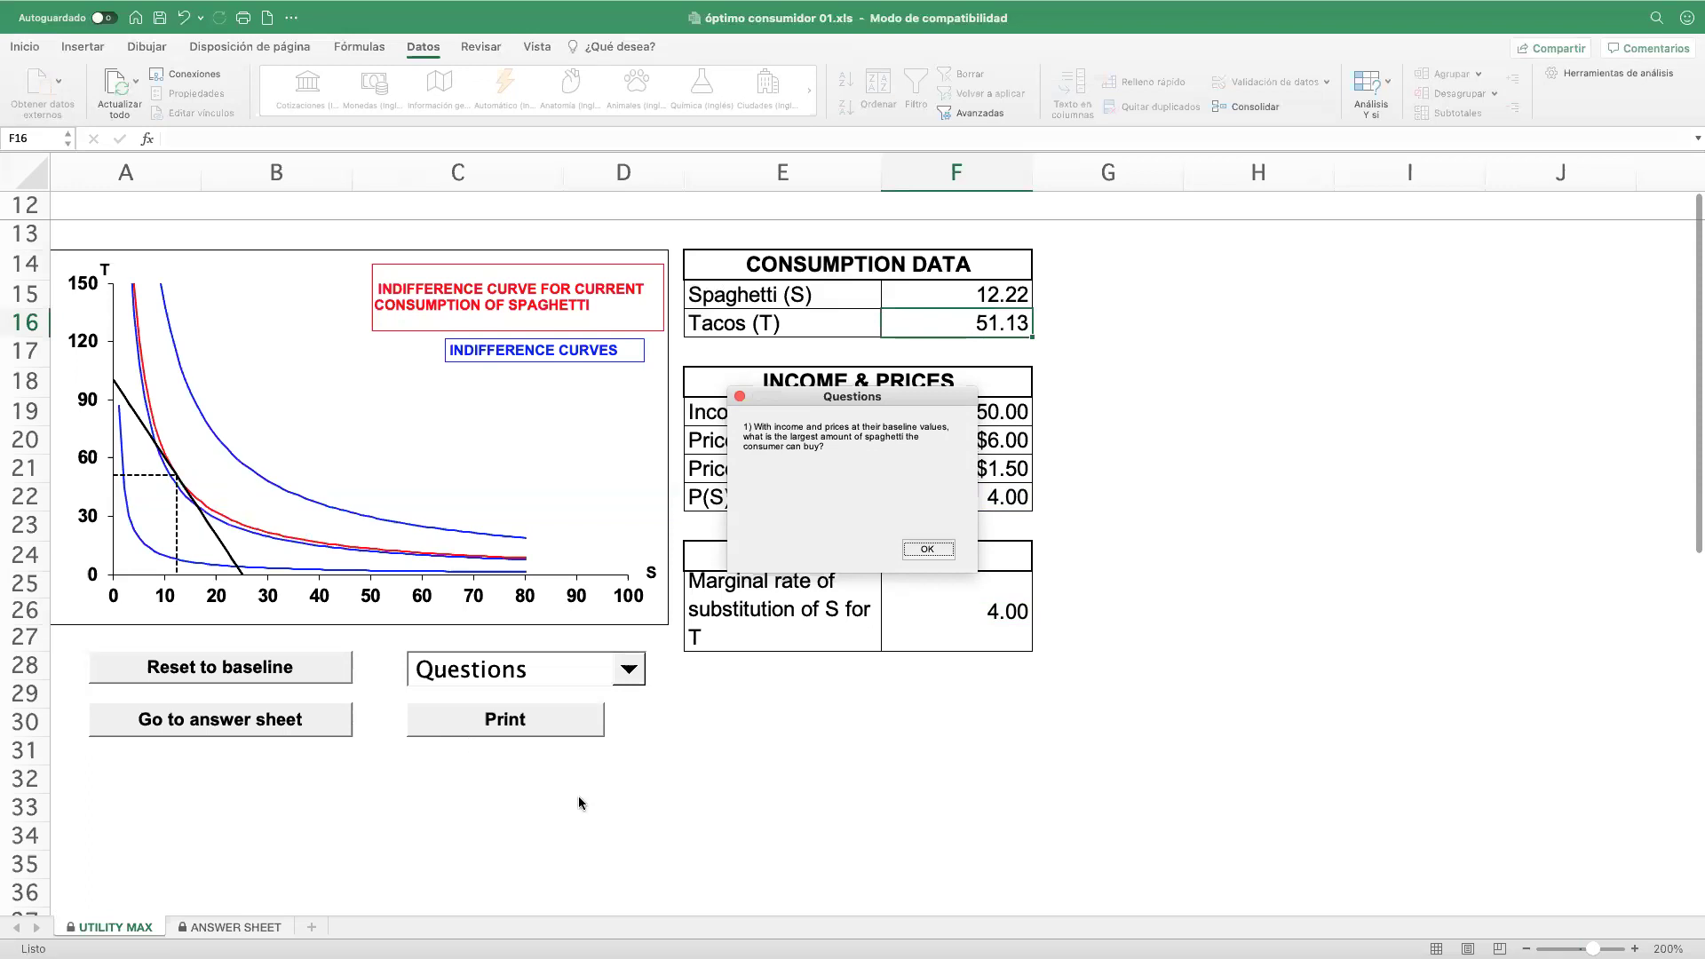
{"action": "left_click", "coordinate": [914, 551]}
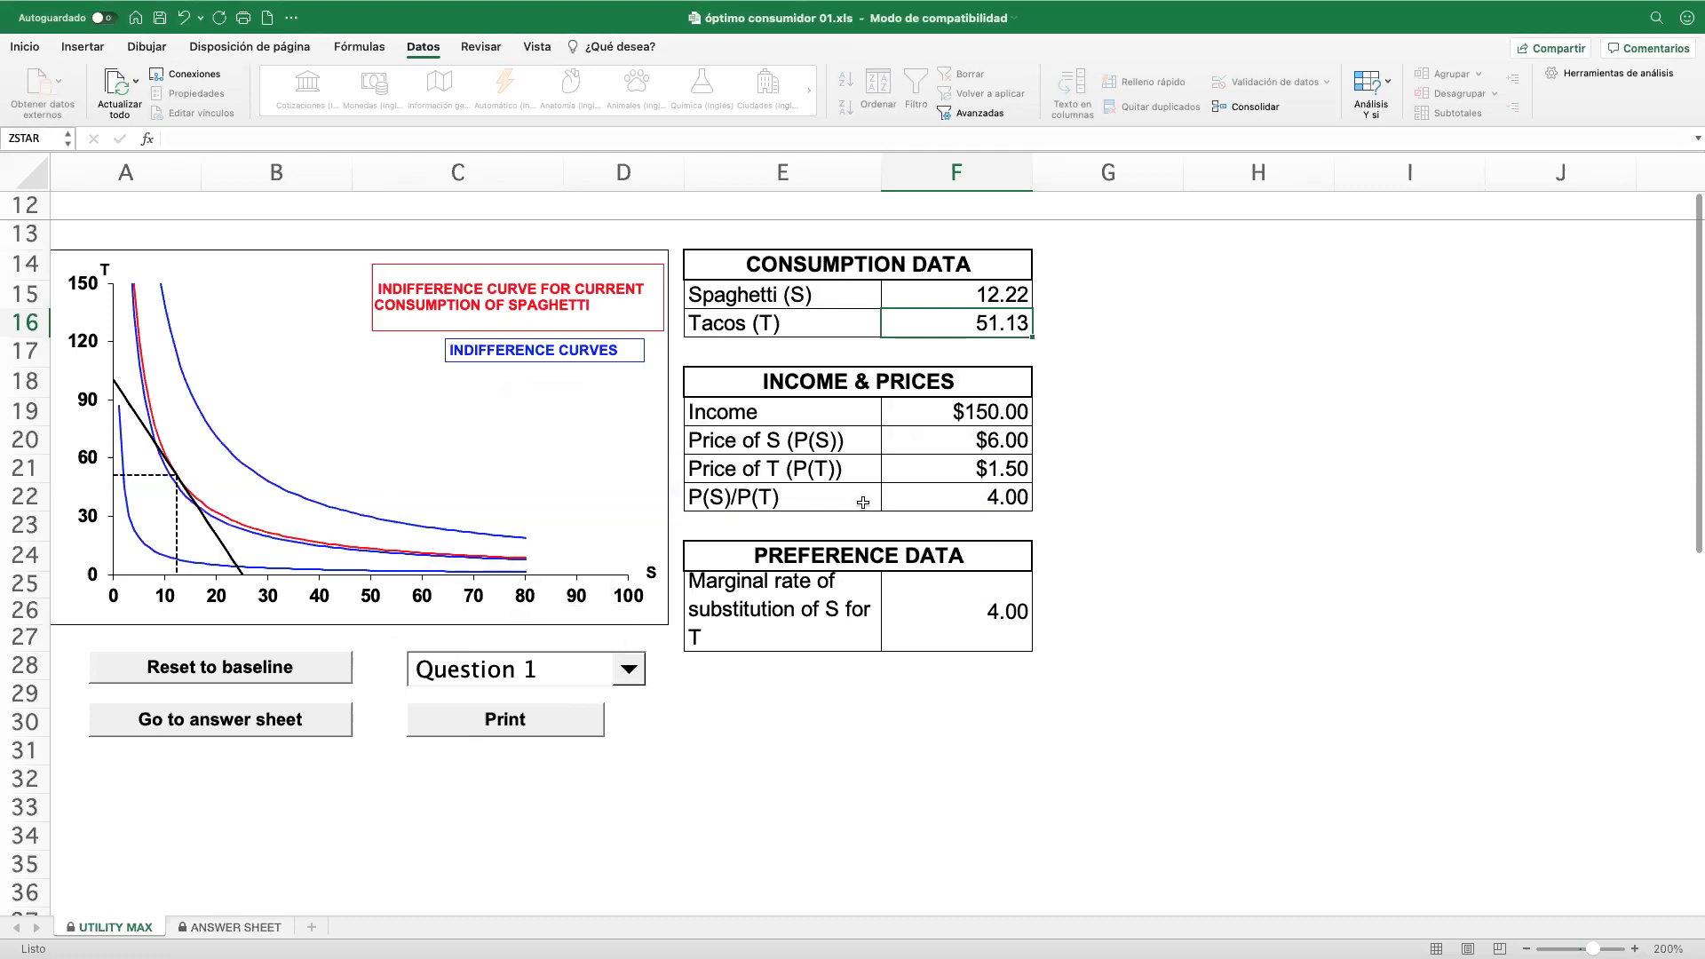
- Go to the ANSWER SHEET and enter 20 as the answer to question 1
{"action": "left_click", "coordinate": [232, 720]}
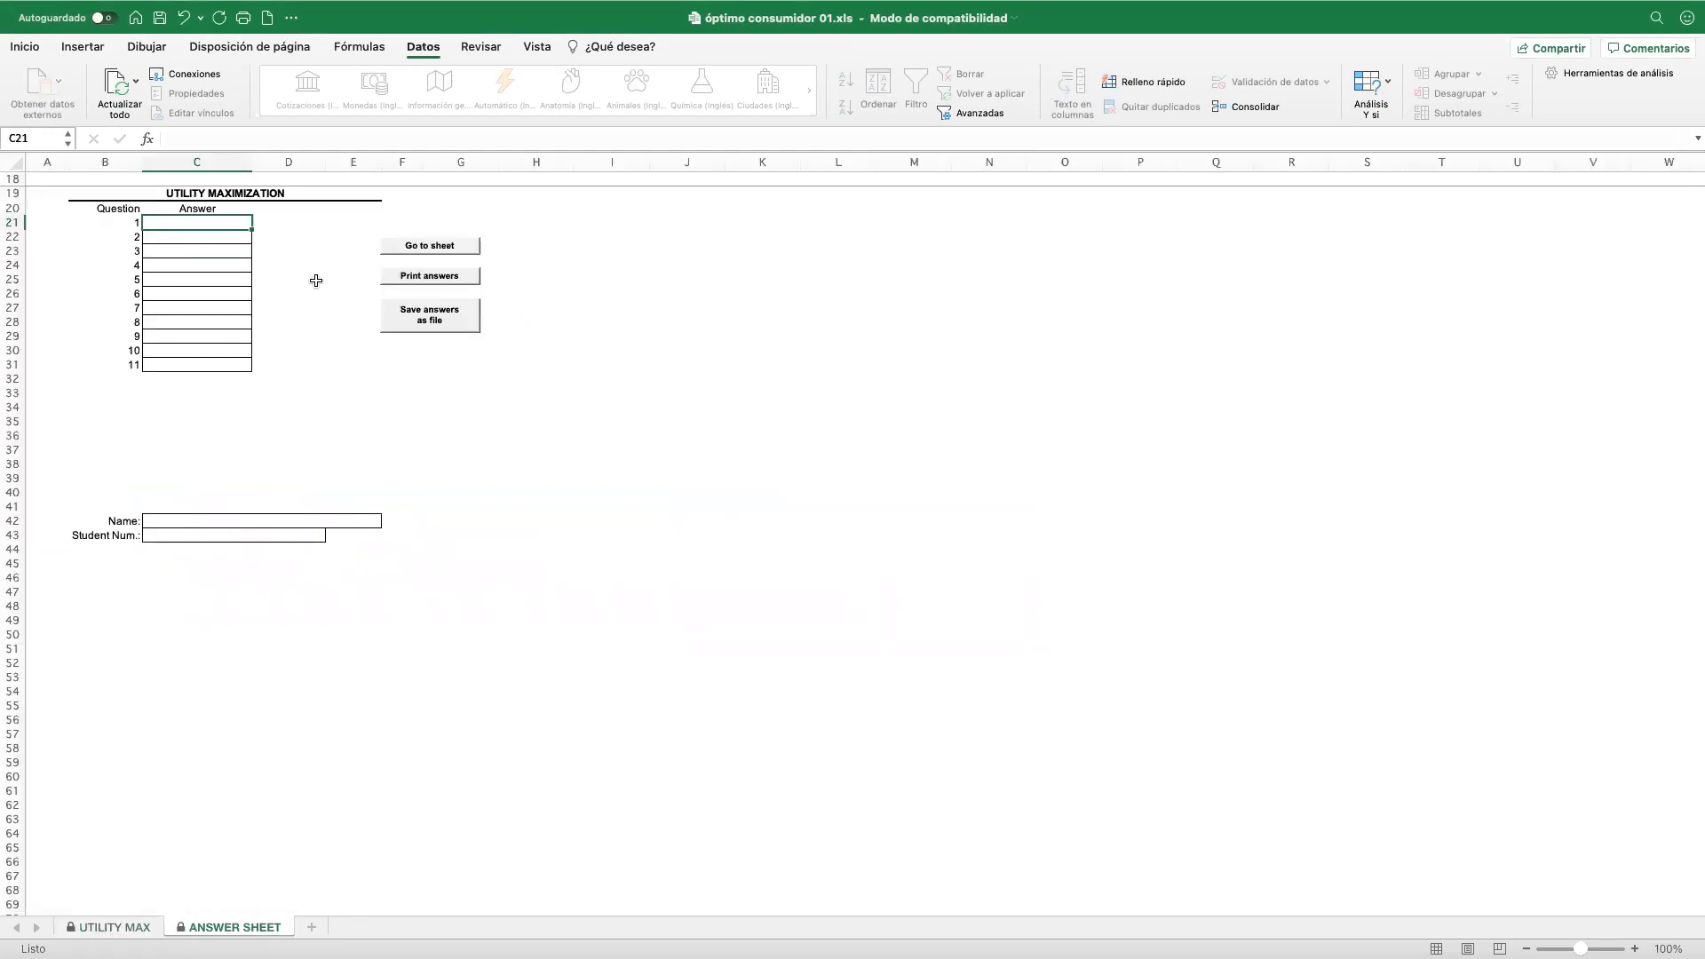
{"action": "type", "text": "20"}
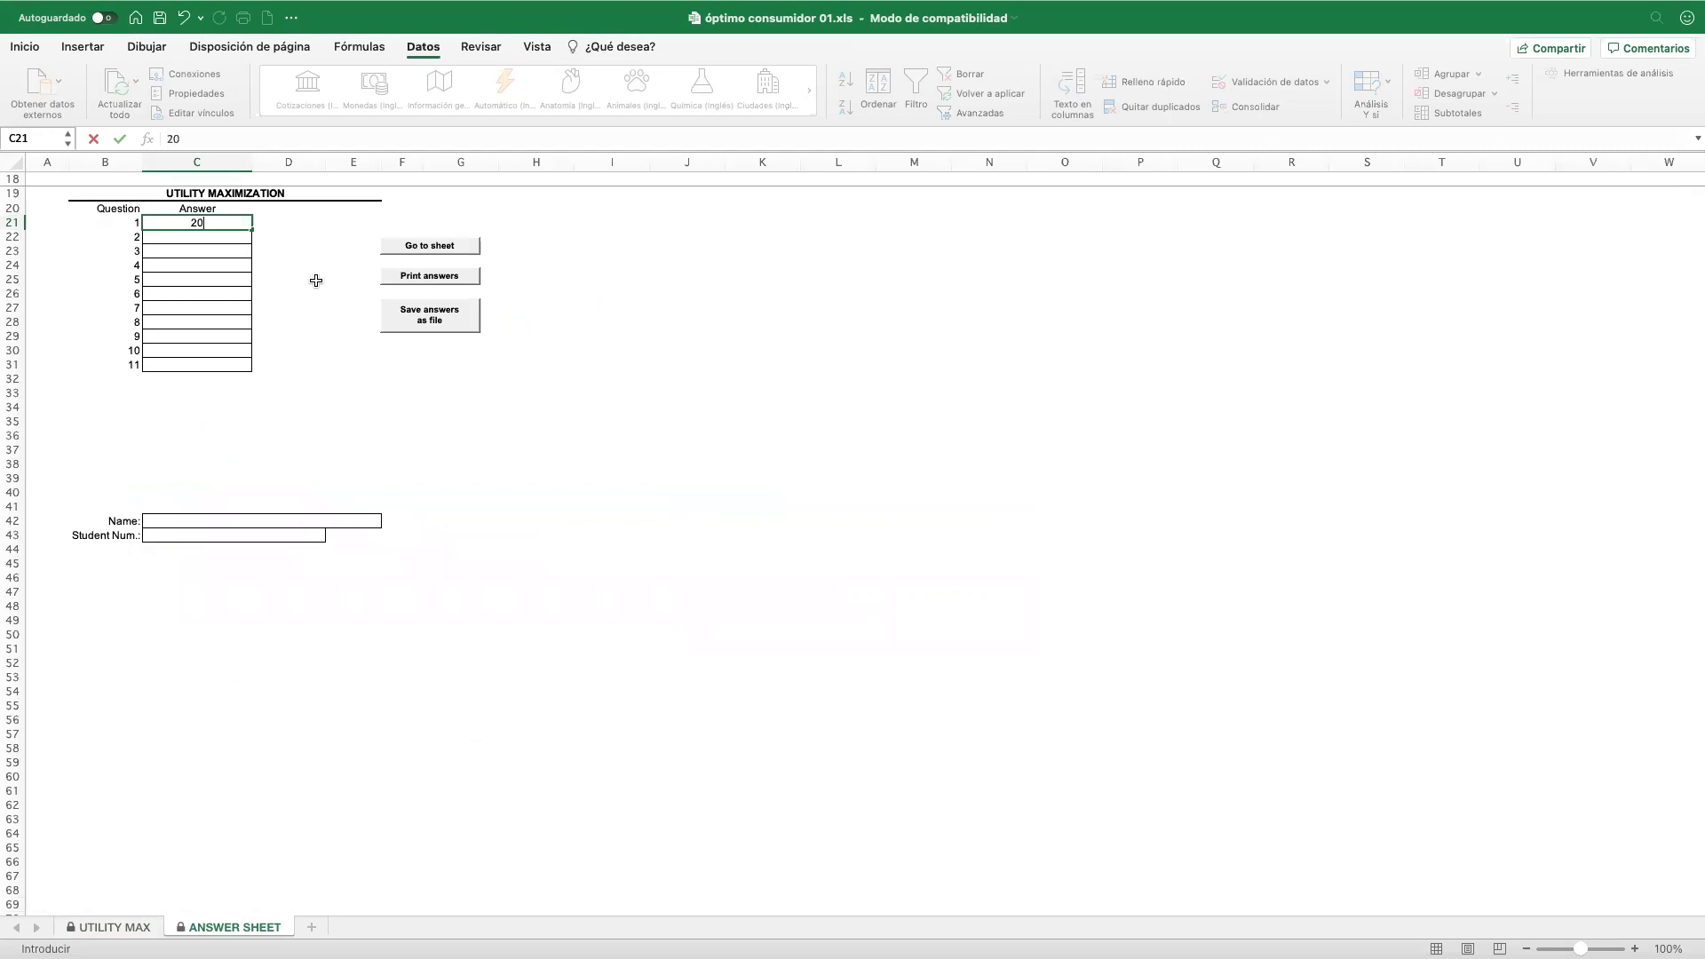
{"action": "key", "text": "Return"}
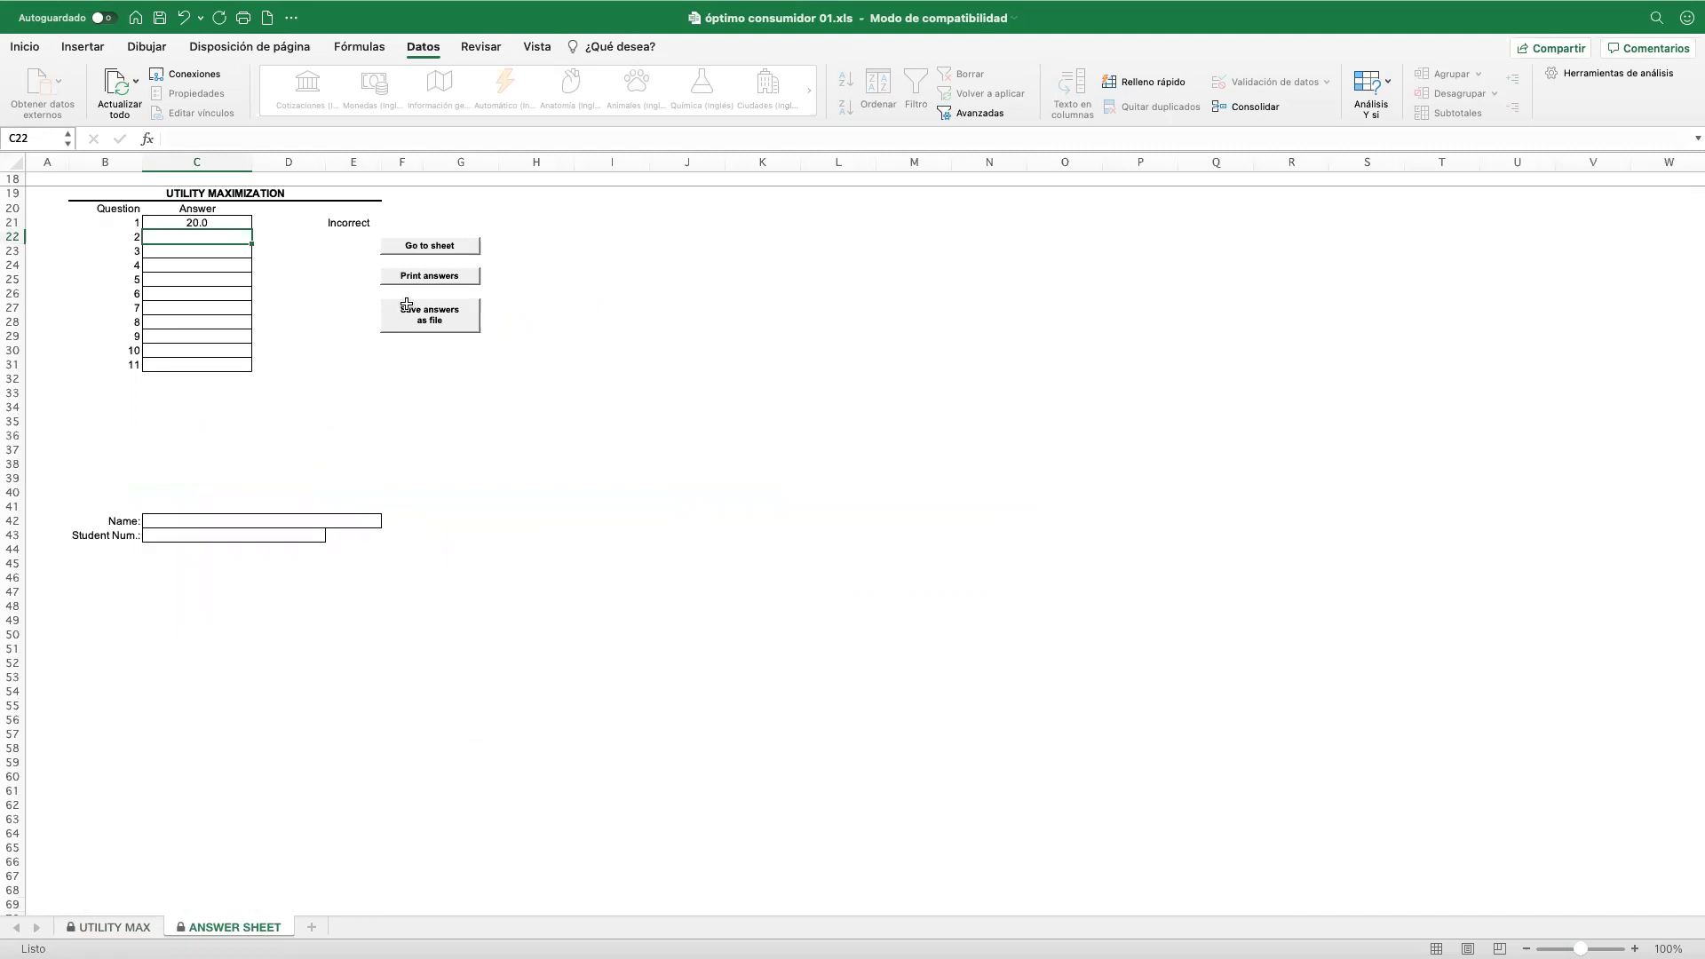
- Return to the UTILITY MAX sheet, display Question 3 from the question list and dismiss it
{"action": "left_click", "coordinate": [431, 246]}
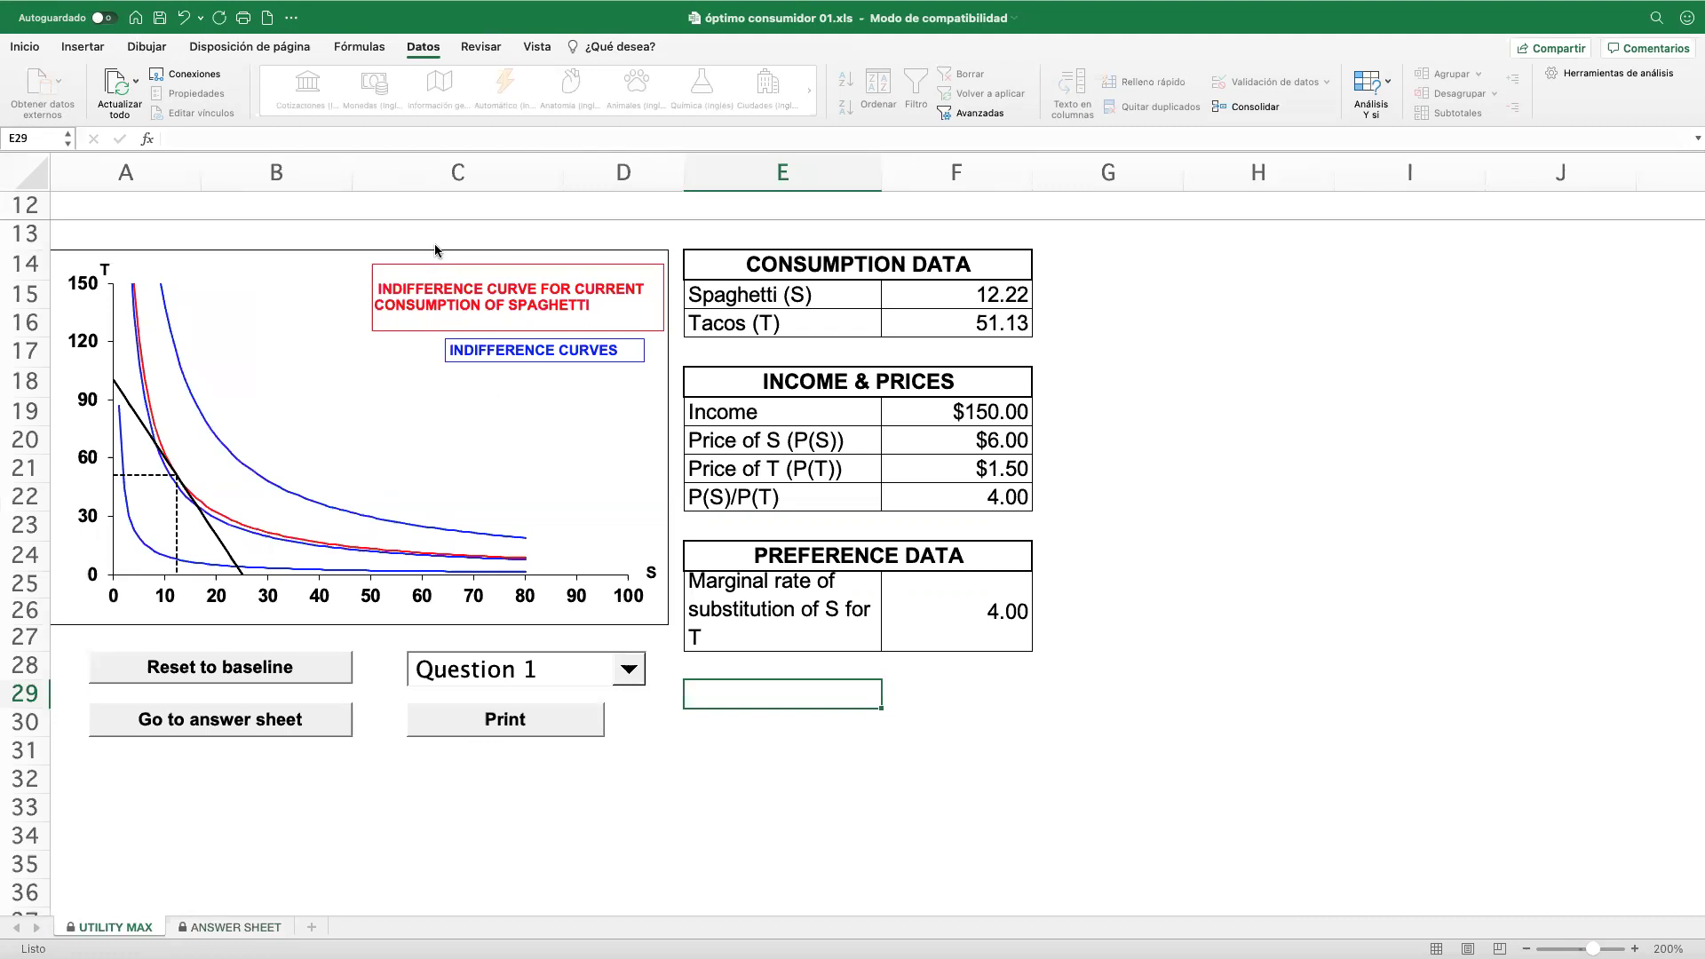
{"action": "left_click", "coordinate": [628, 675]}
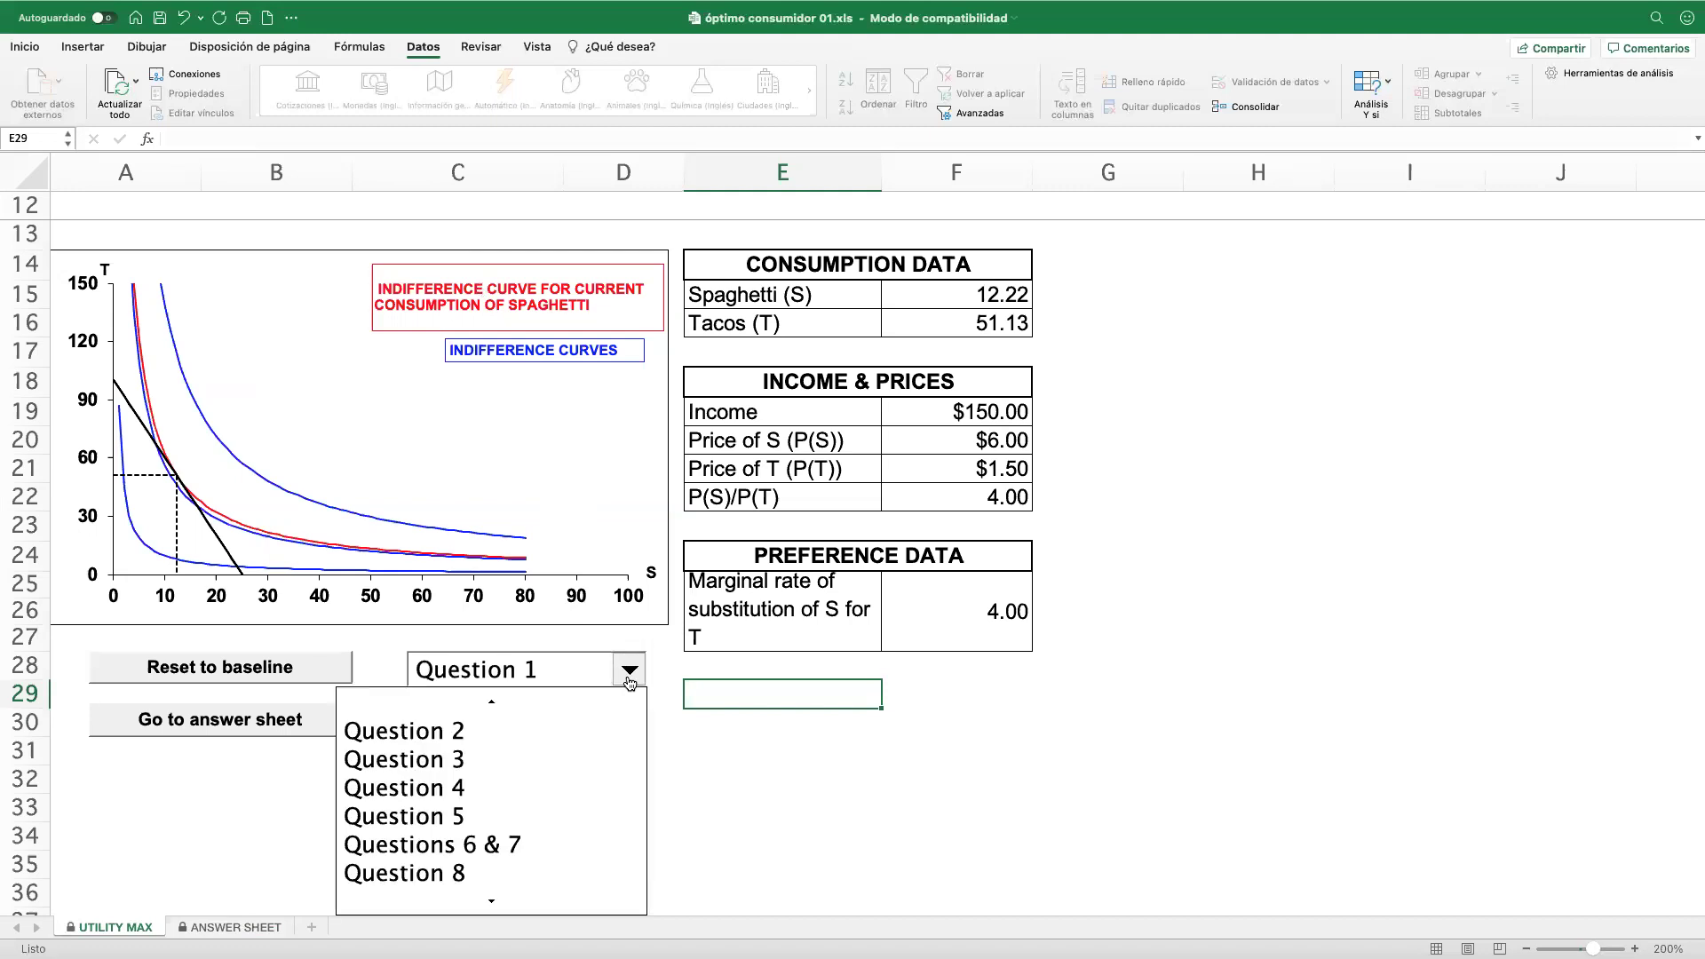
{"action": "left_click", "coordinate": [461, 733]}
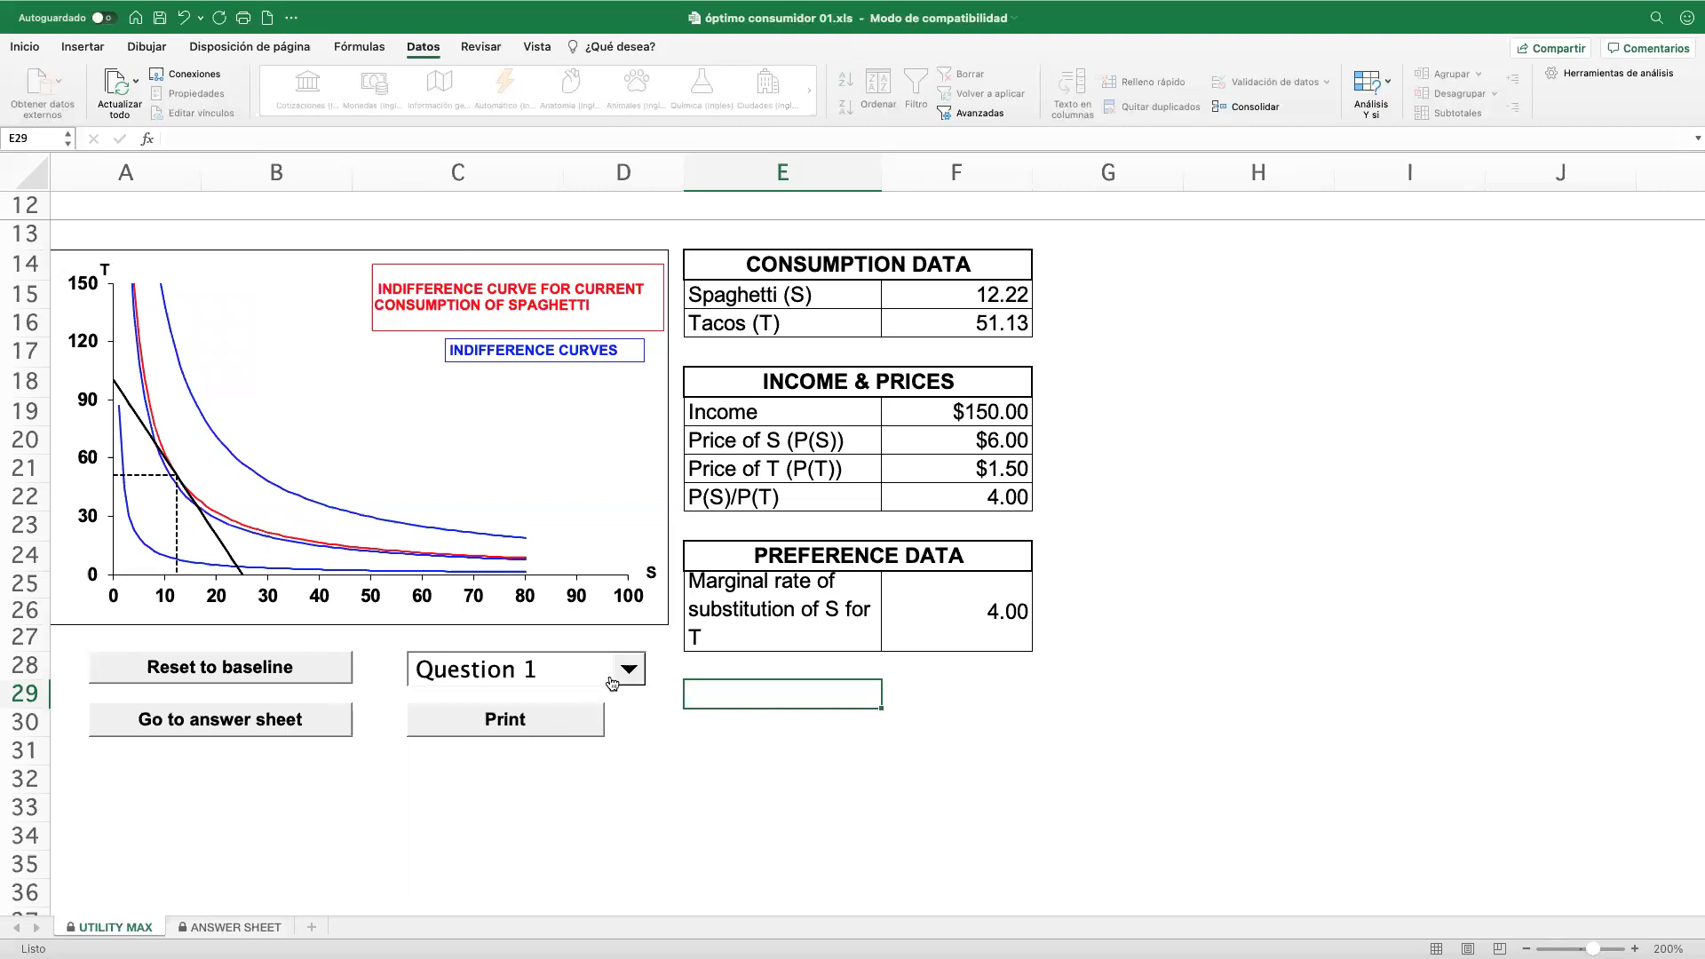
{"action": "left_click", "coordinate": [628, 675]}
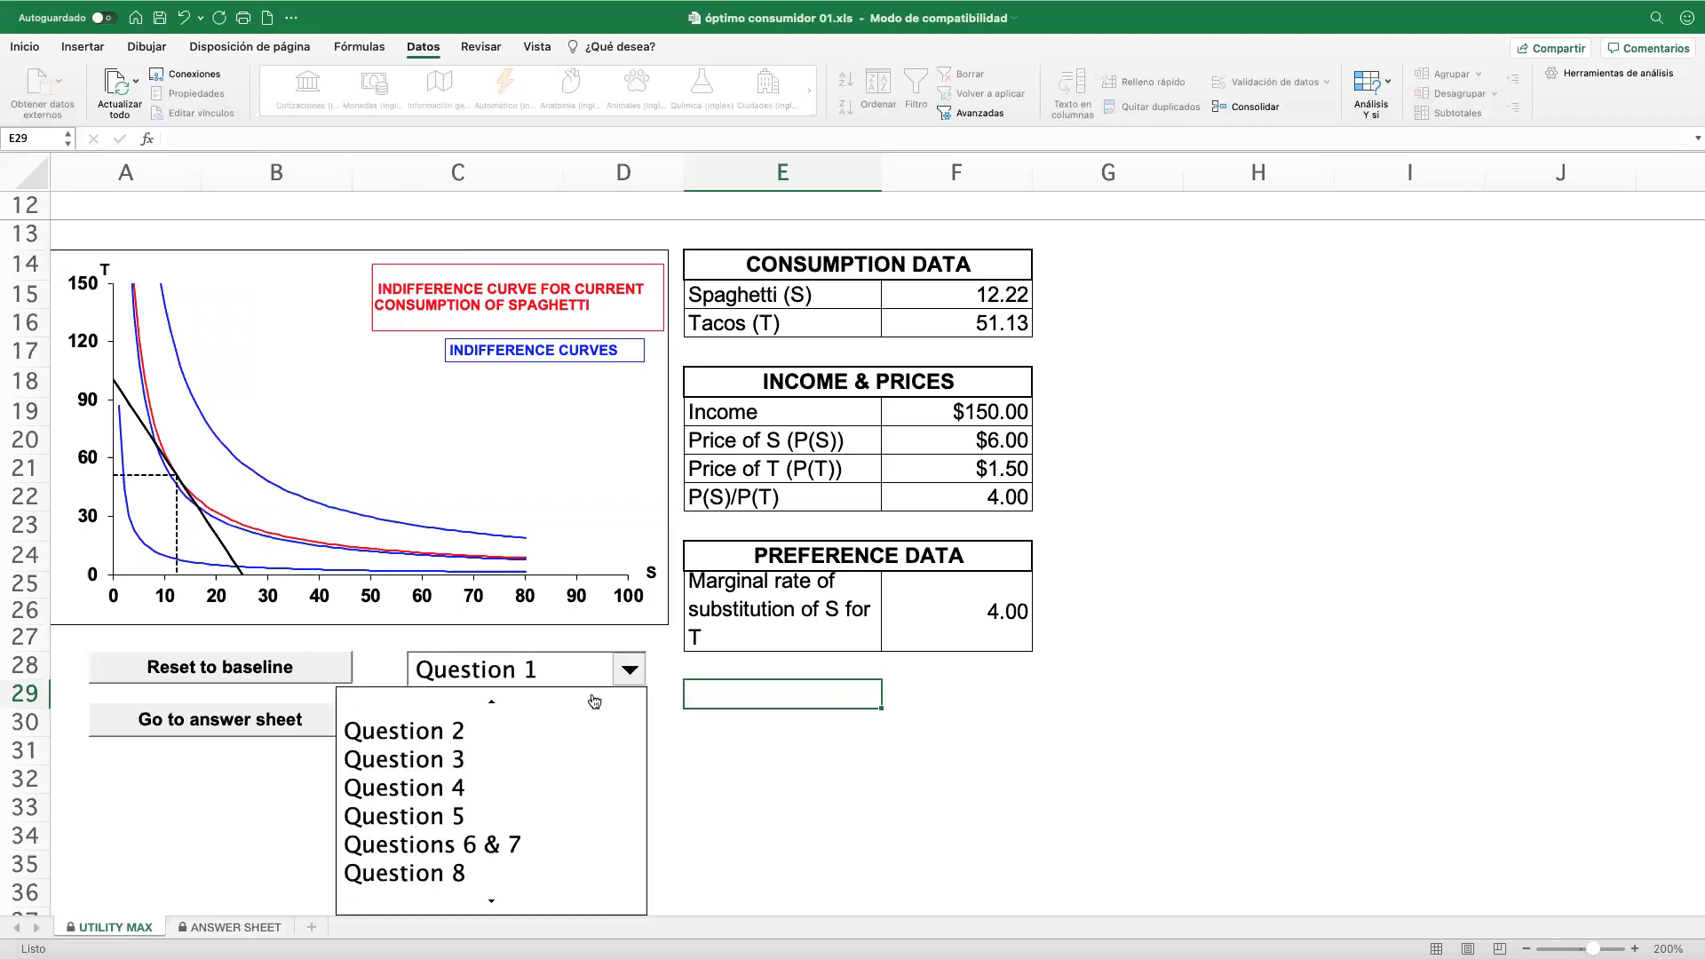
{"action": "left_click", "coordinate": [460, 761]}
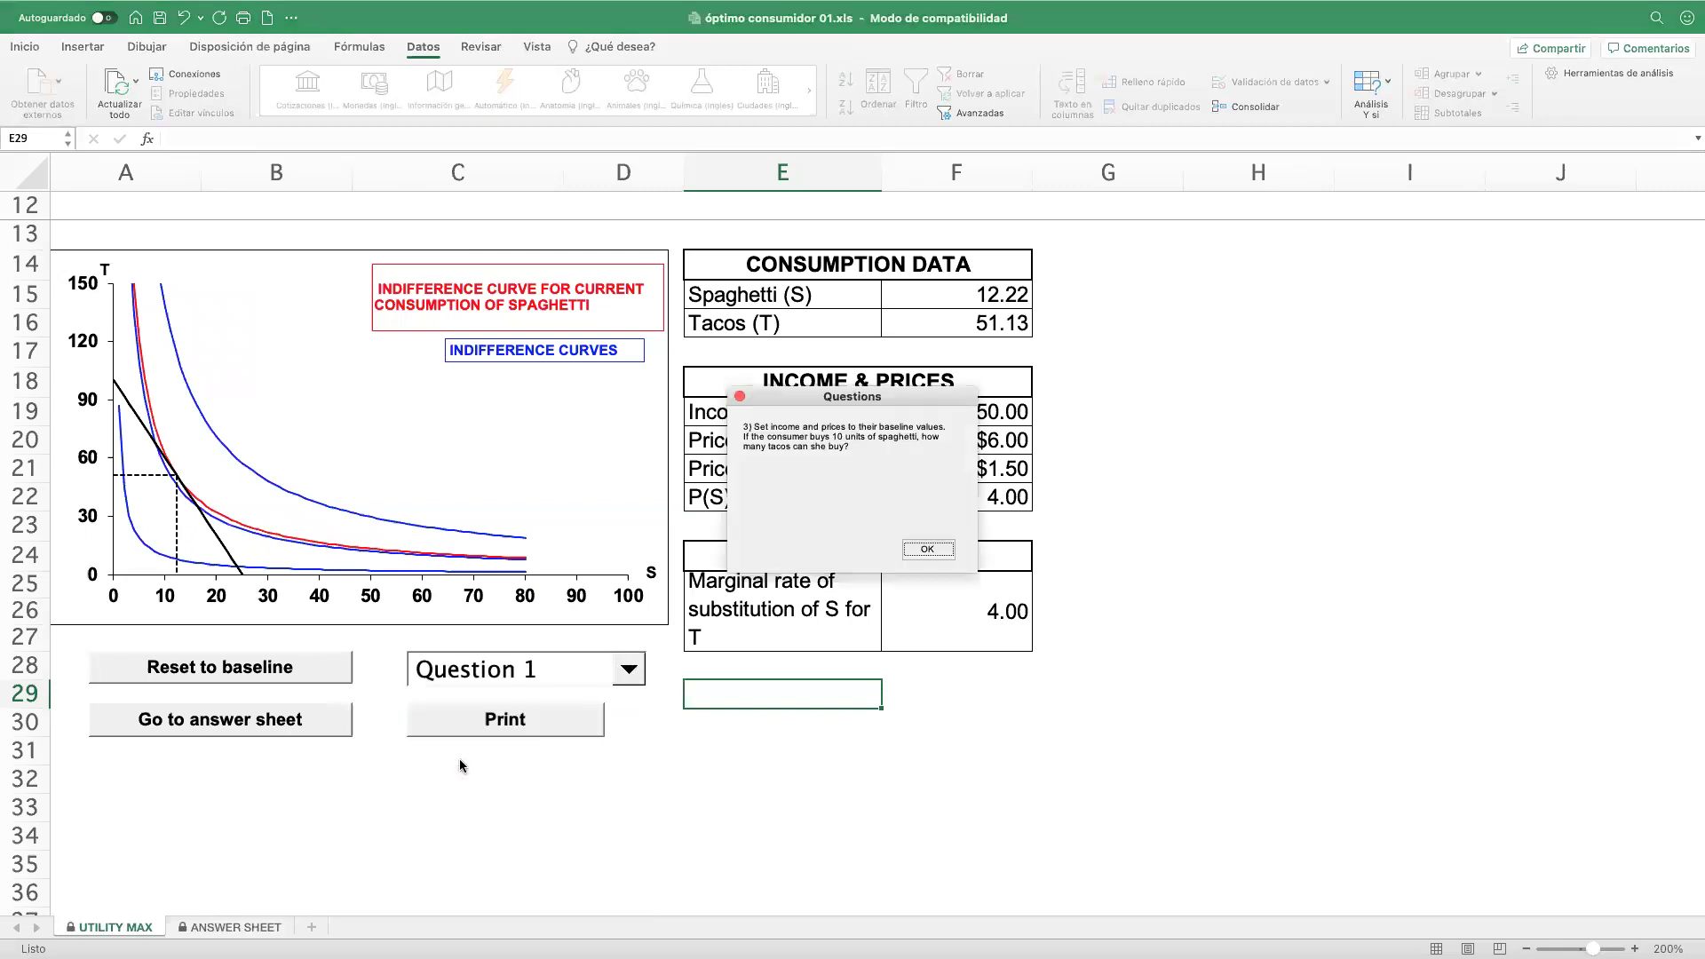
{"action": "left_click", "coordinate": [925, 549]}
- Display Question 1 again to reread what it asks about baseline income and prices, and close it
{"action": "left_click", "coordinate": [626, 671]}
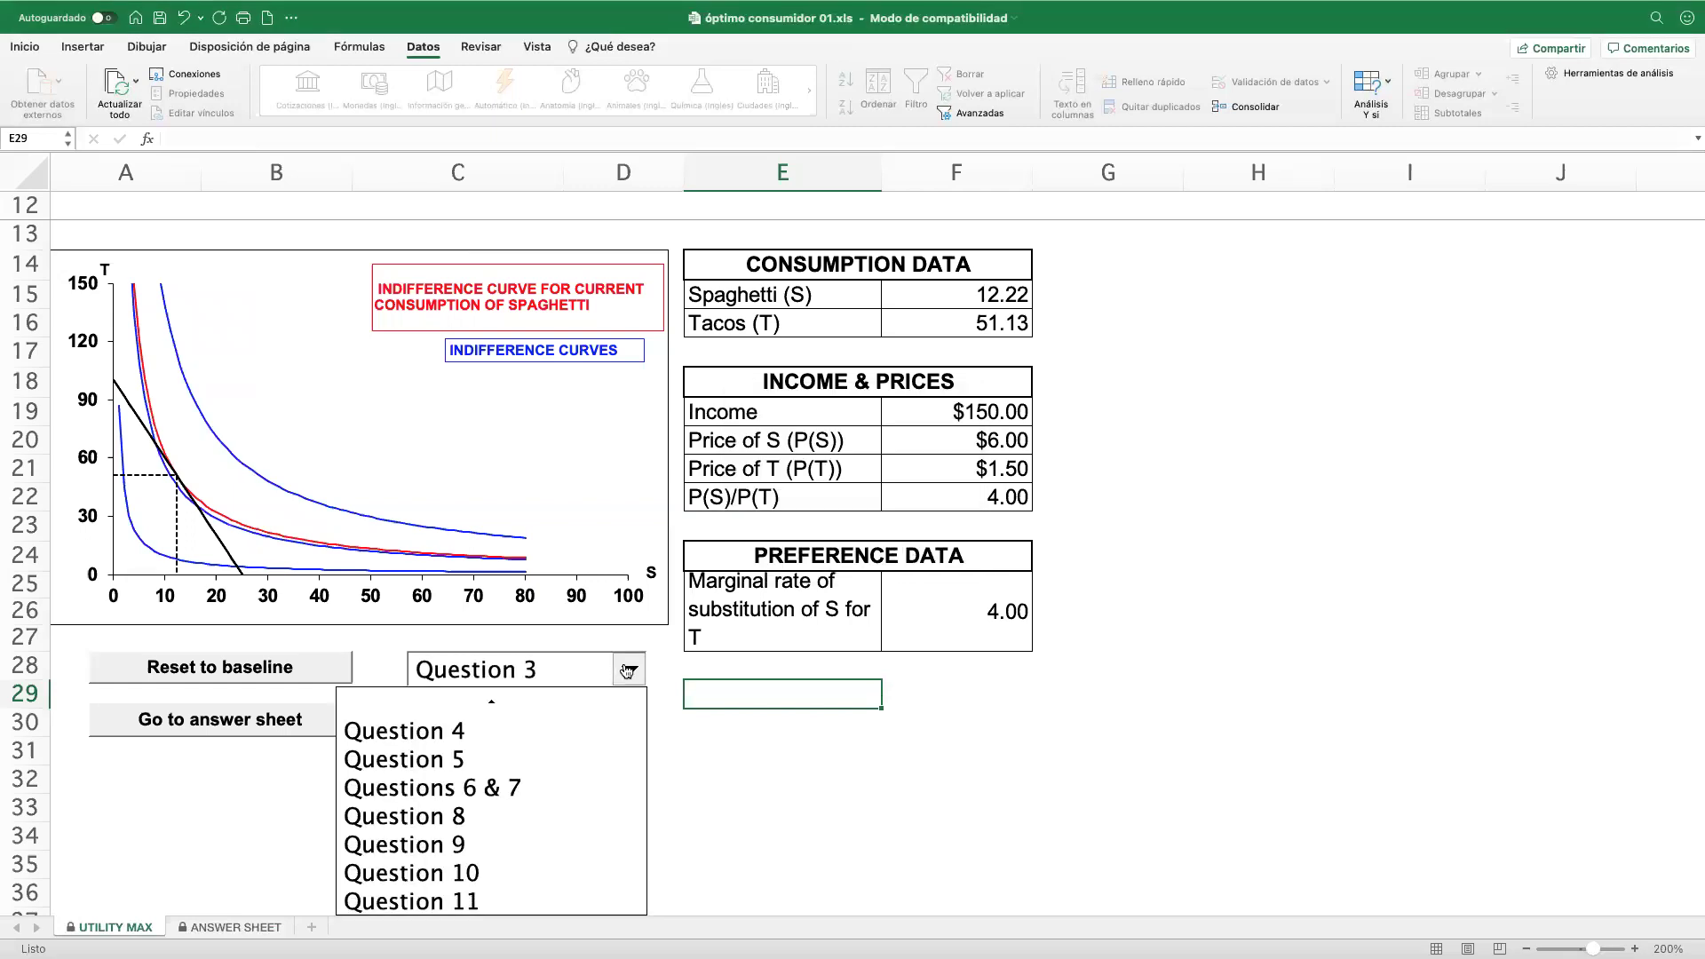
{"action": "left_click", "coordinate": [490, 702]}
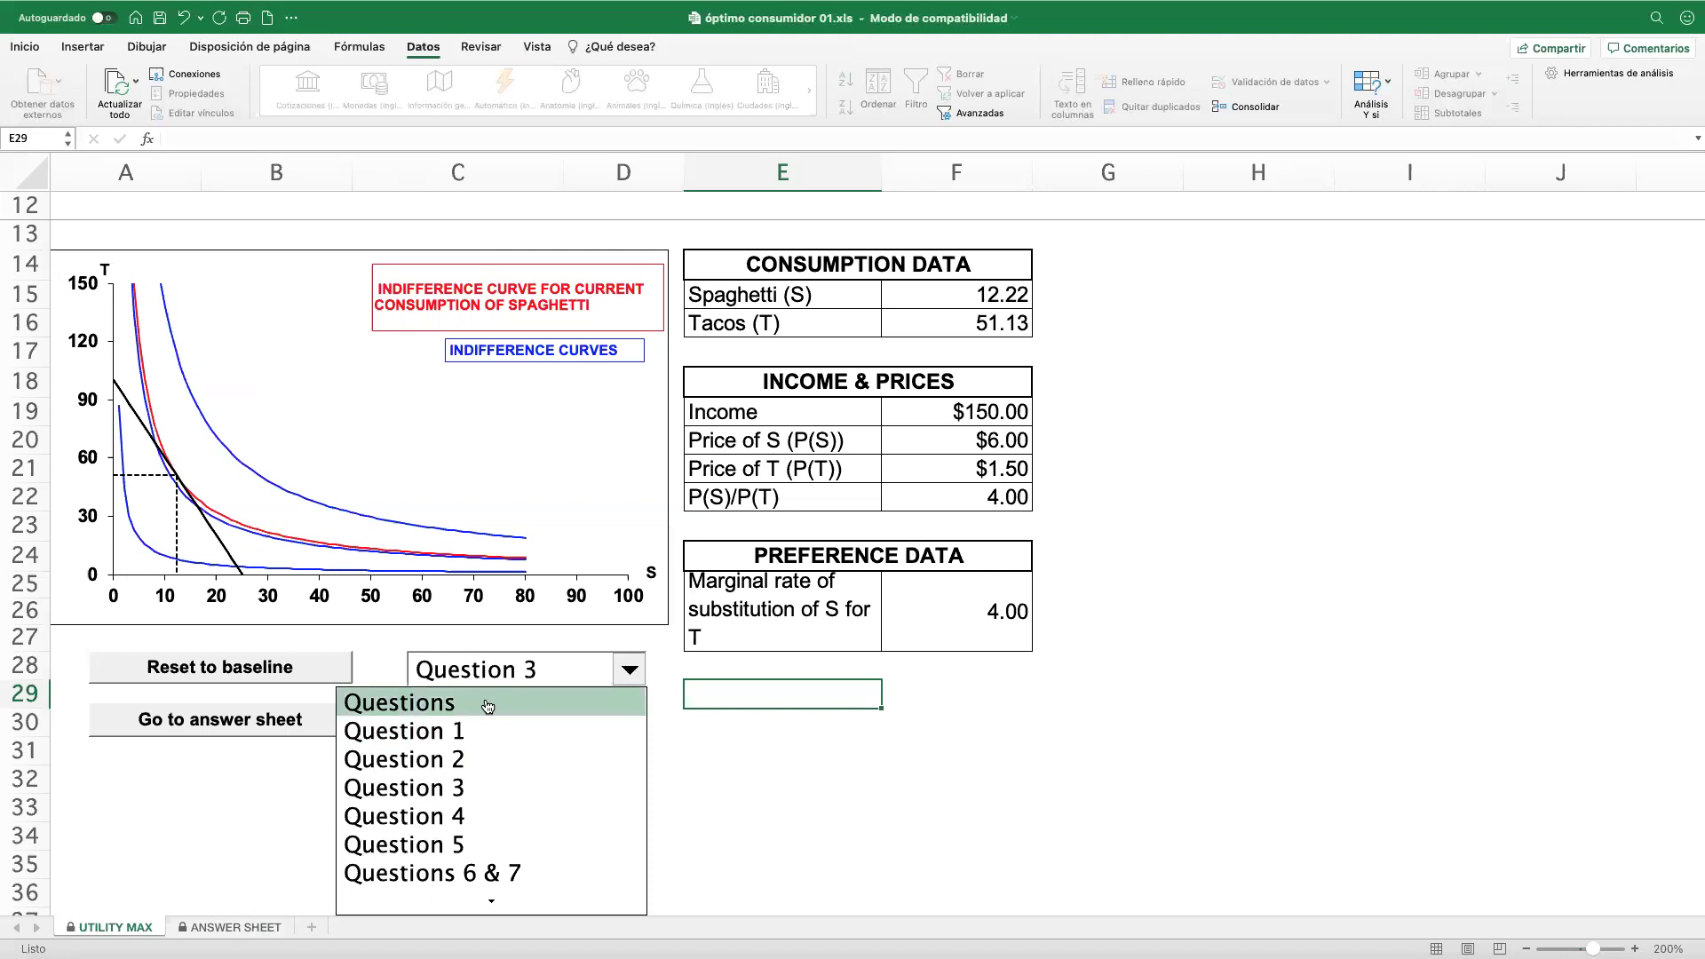
{"action": "left_click", "coordinate": [451, 731]}
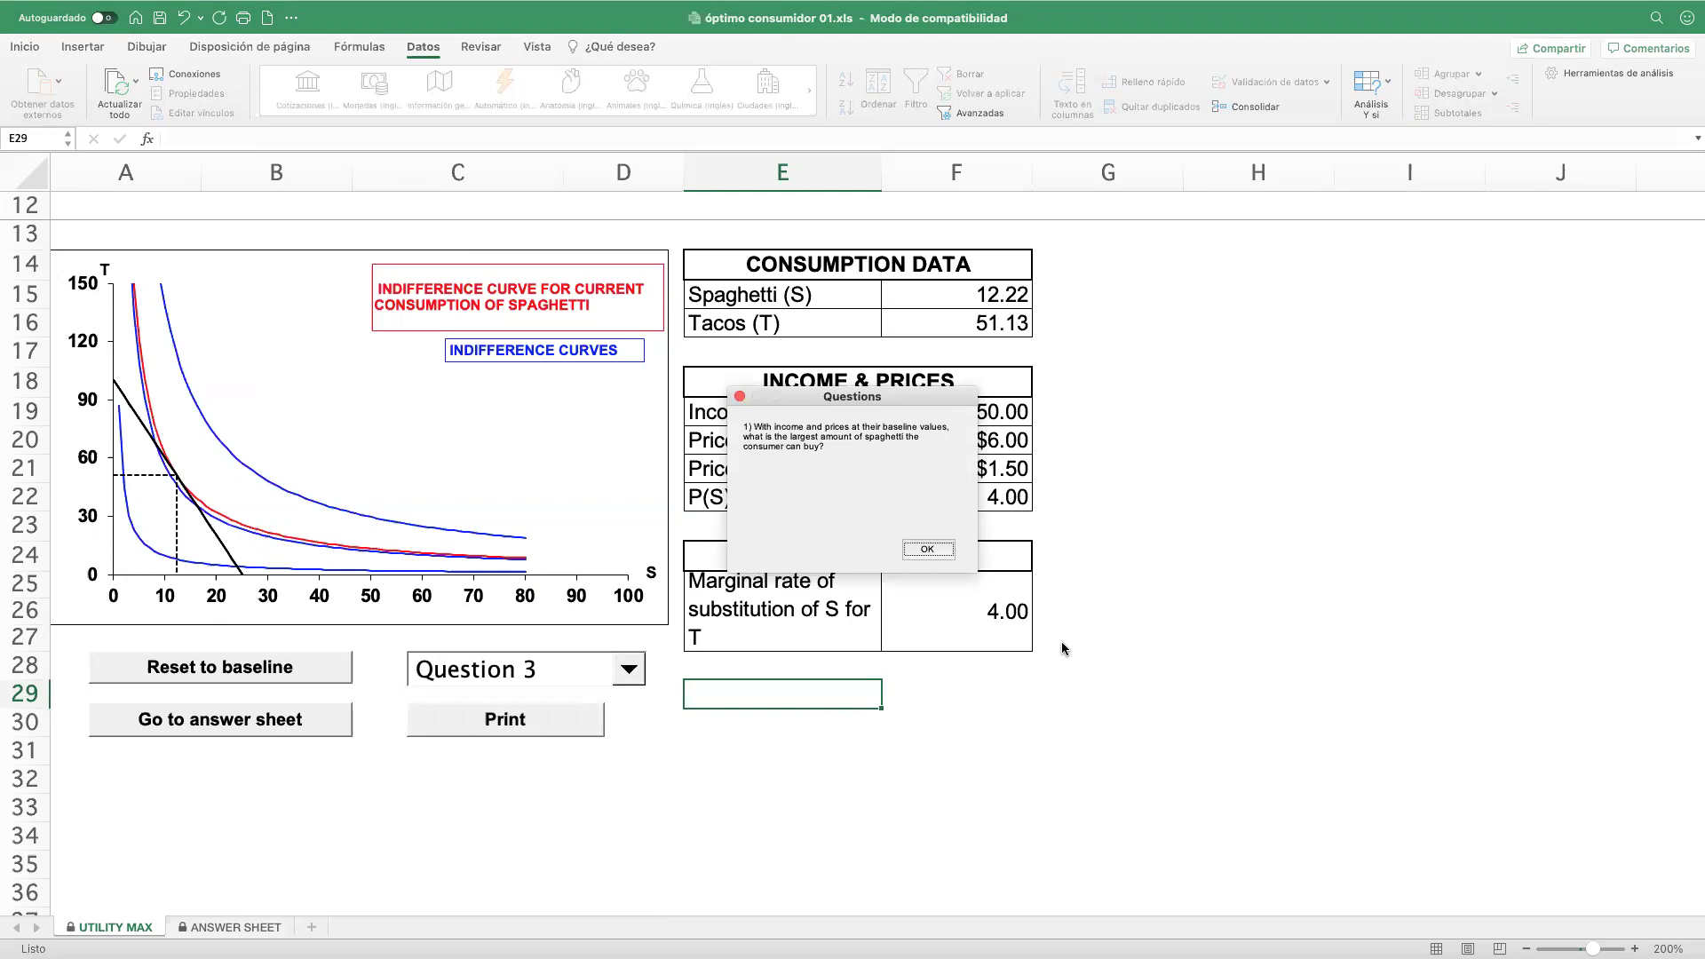
{"action": "left_click", "coordinate": [929, 551]}
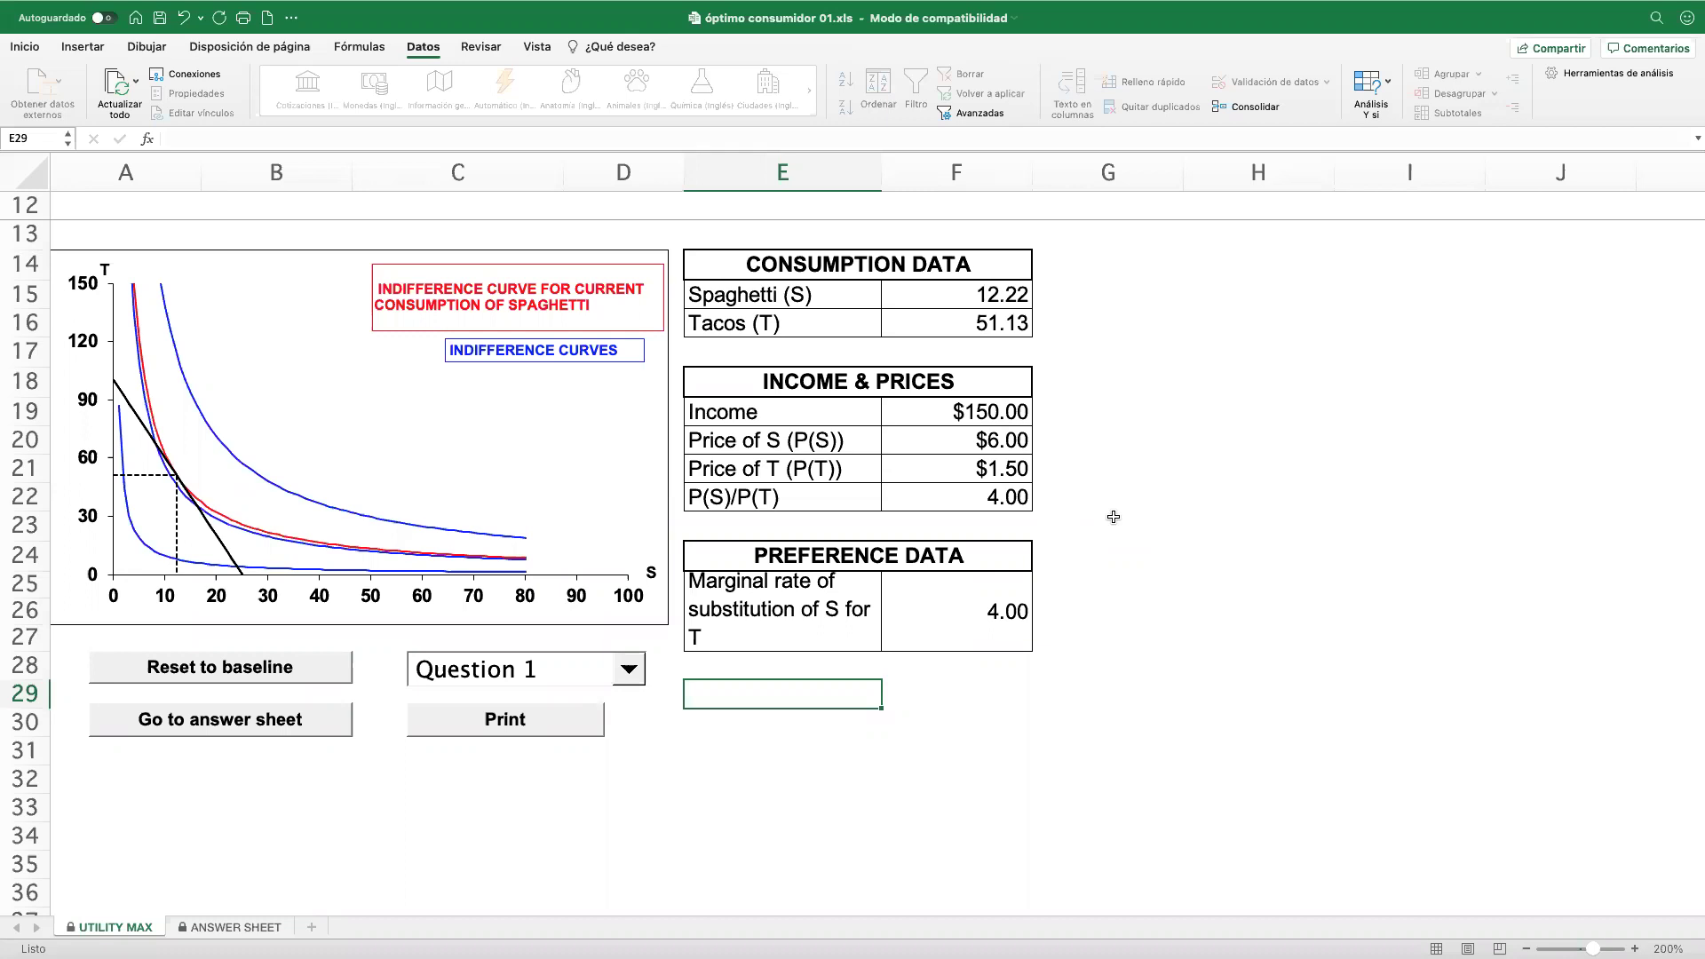
- Go back to the ANSWER SHEET and change the answer to question 1 to 25
{"action": "left_click", "coordinate": [990, 293]}
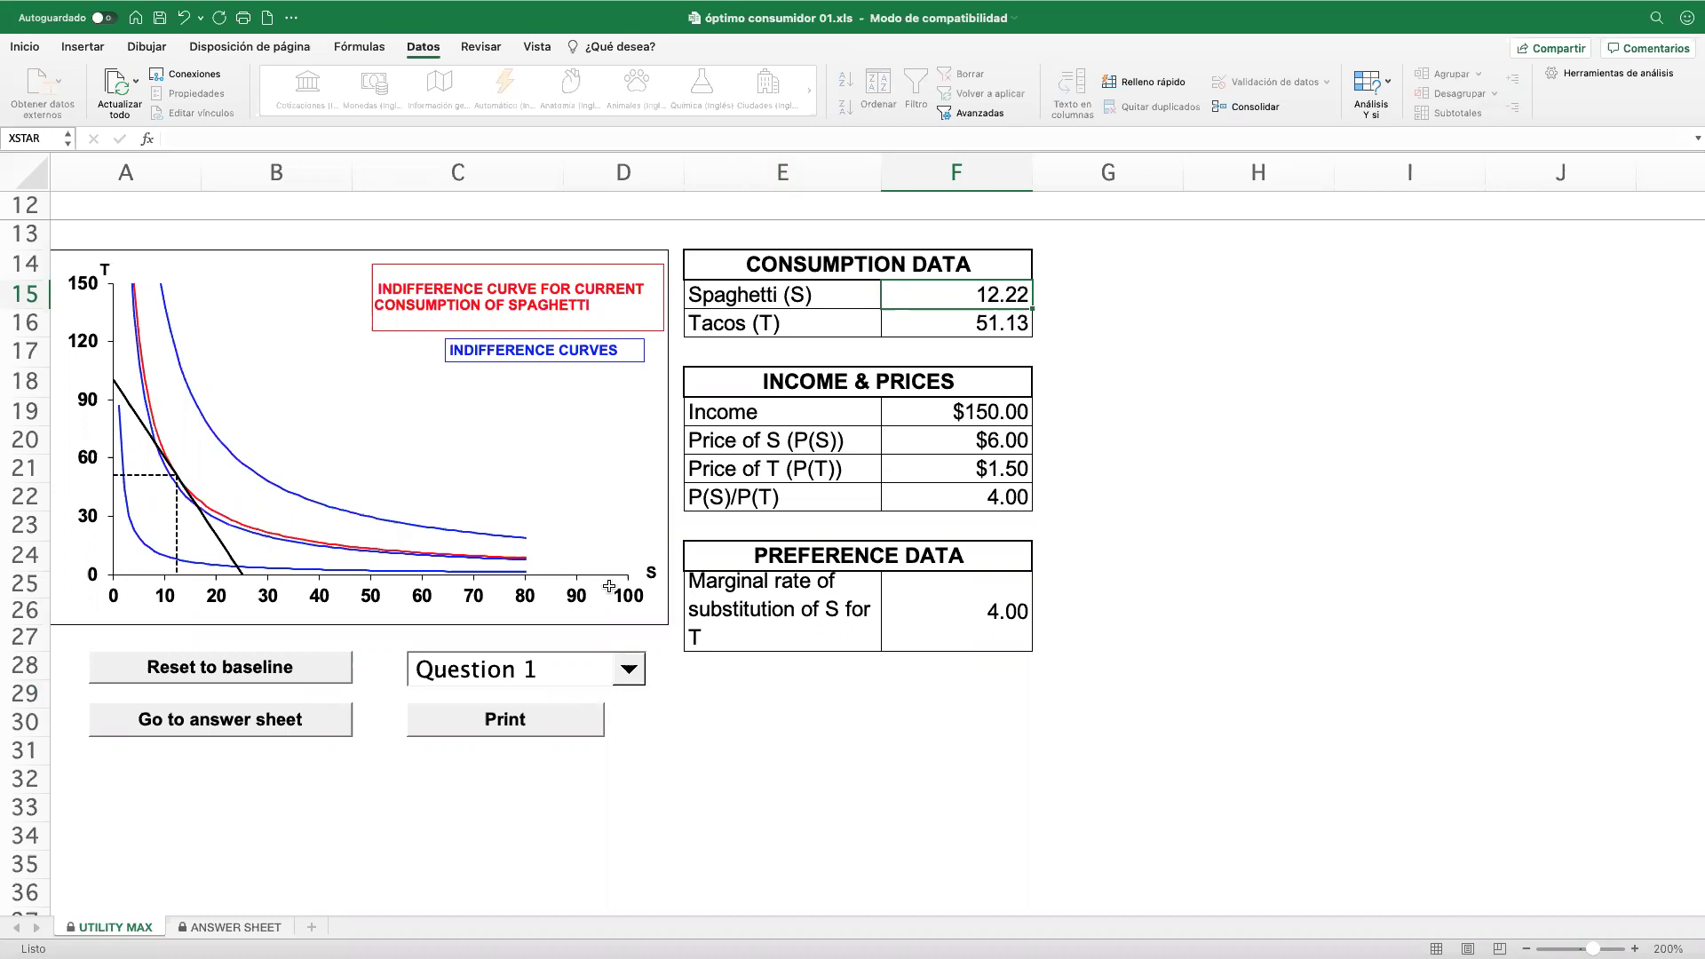
{"action": "left_click", "coordinate": [180, 723]}
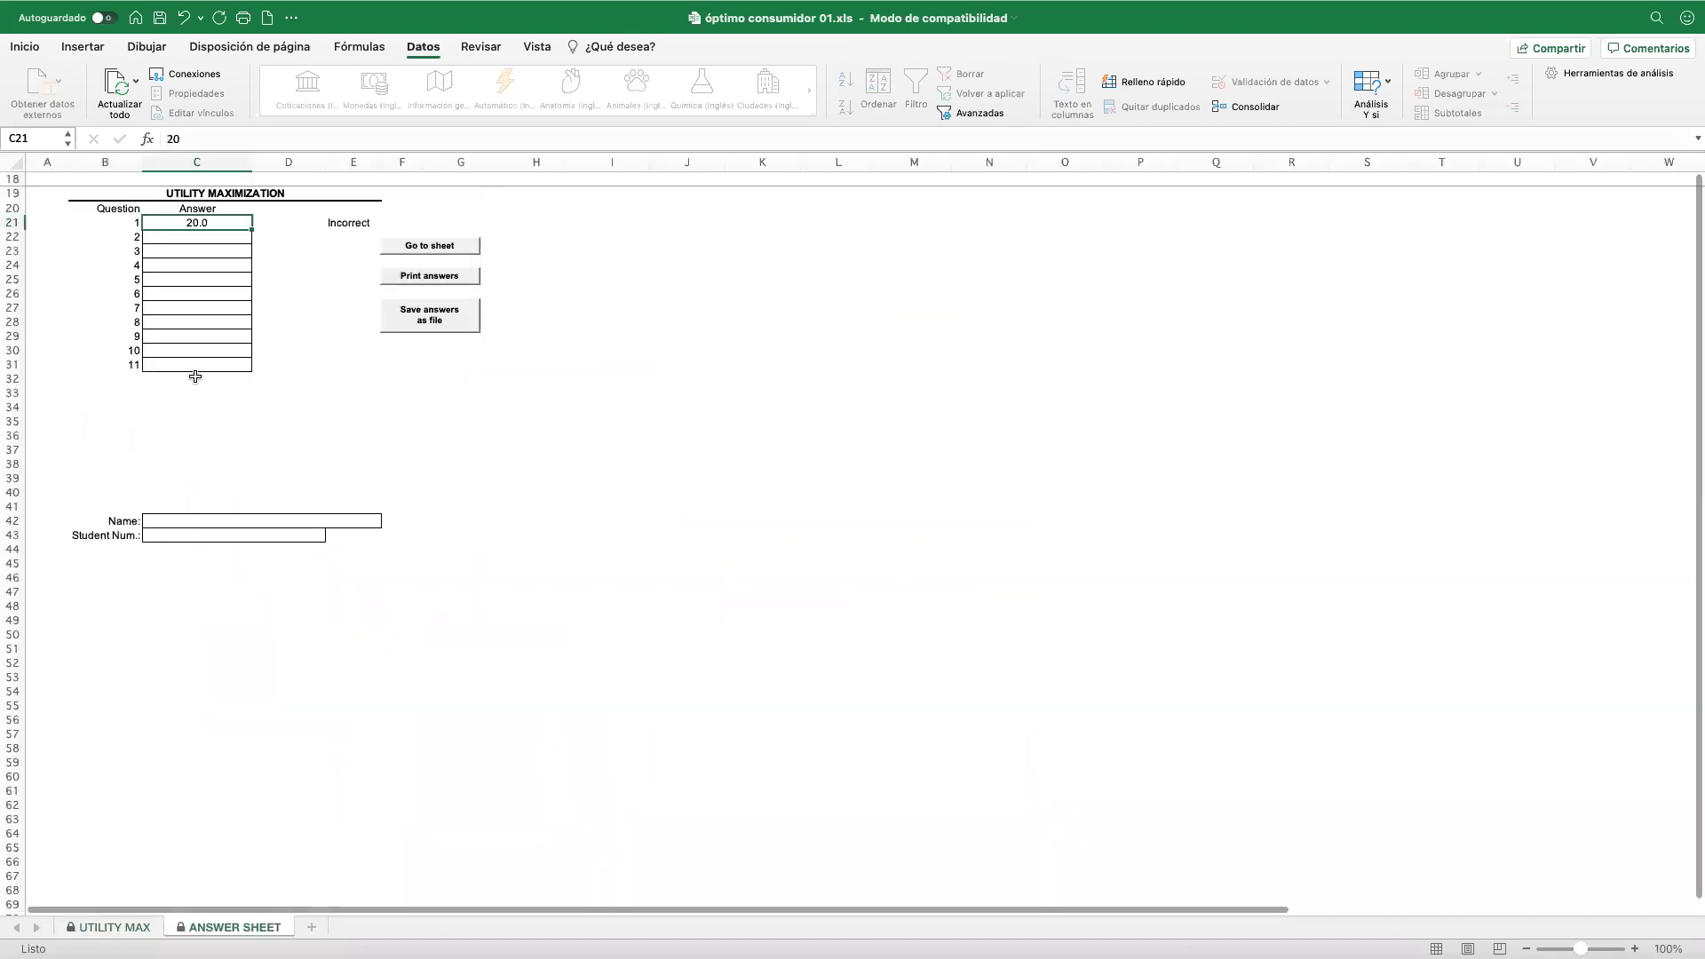
{"action": "type", "text": "25"}
{"action": "key", "text": "Return"}
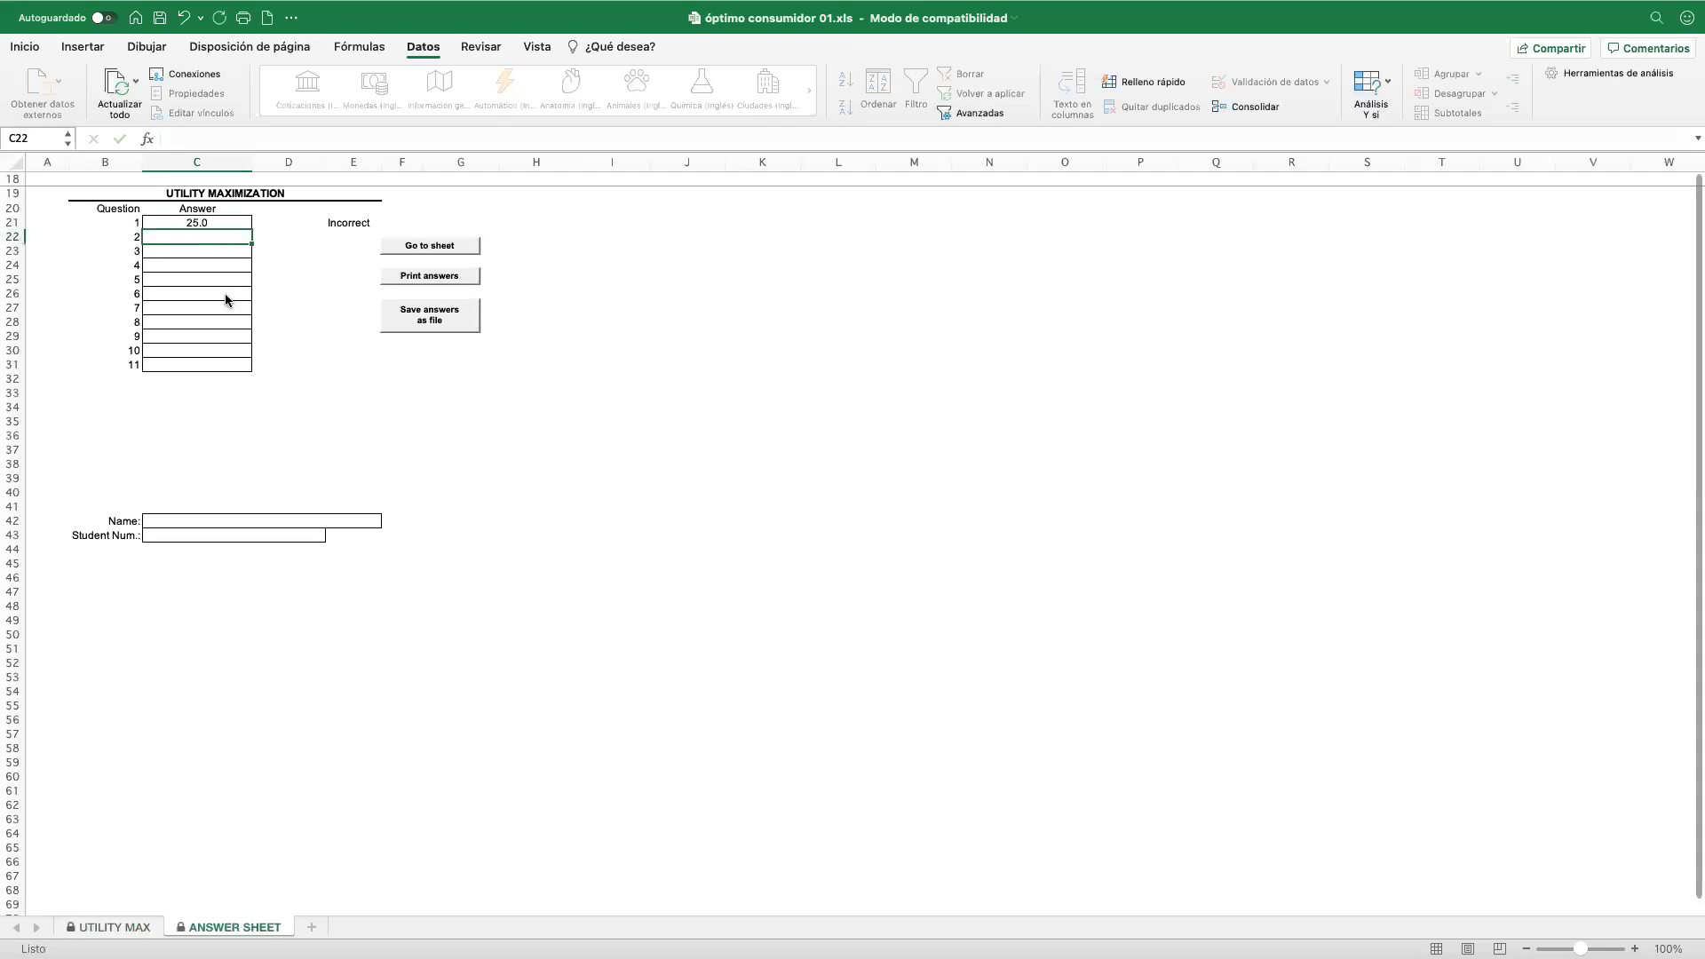
- Return to the UTILITY MAX sheet, reset the income and prices to baseline, and set spaghetti consumption to 25
{"action": "key", "text": "Up"}
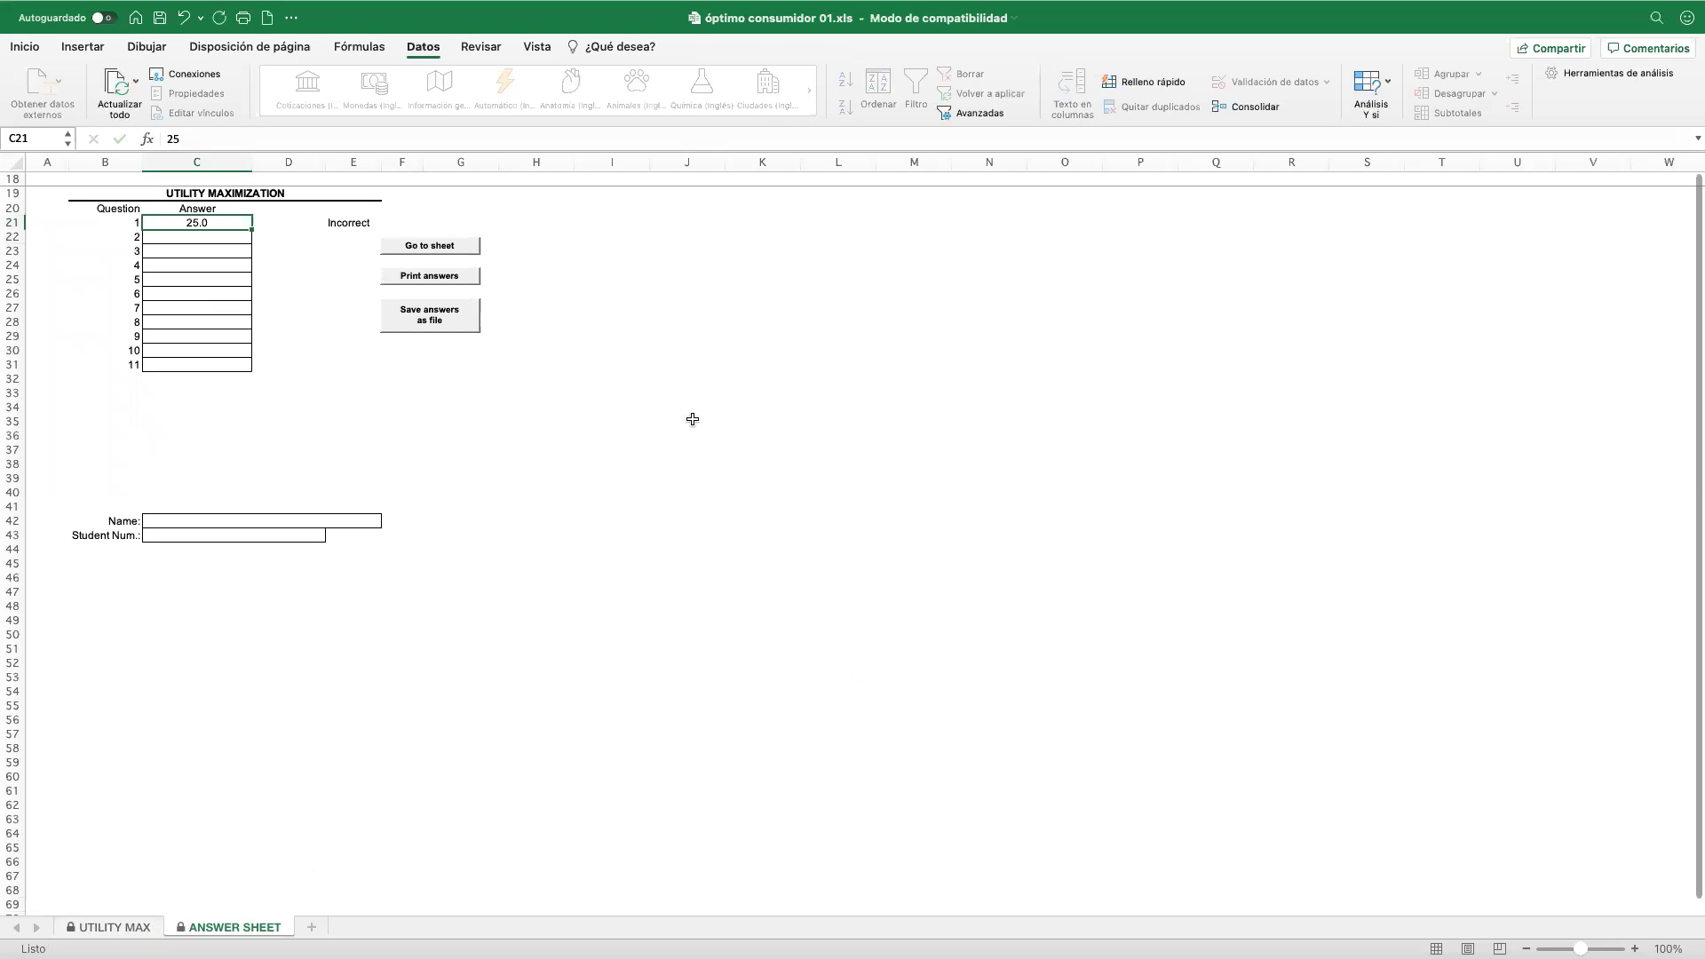
{"action": "left_click", "coordinate": [432, 246]}
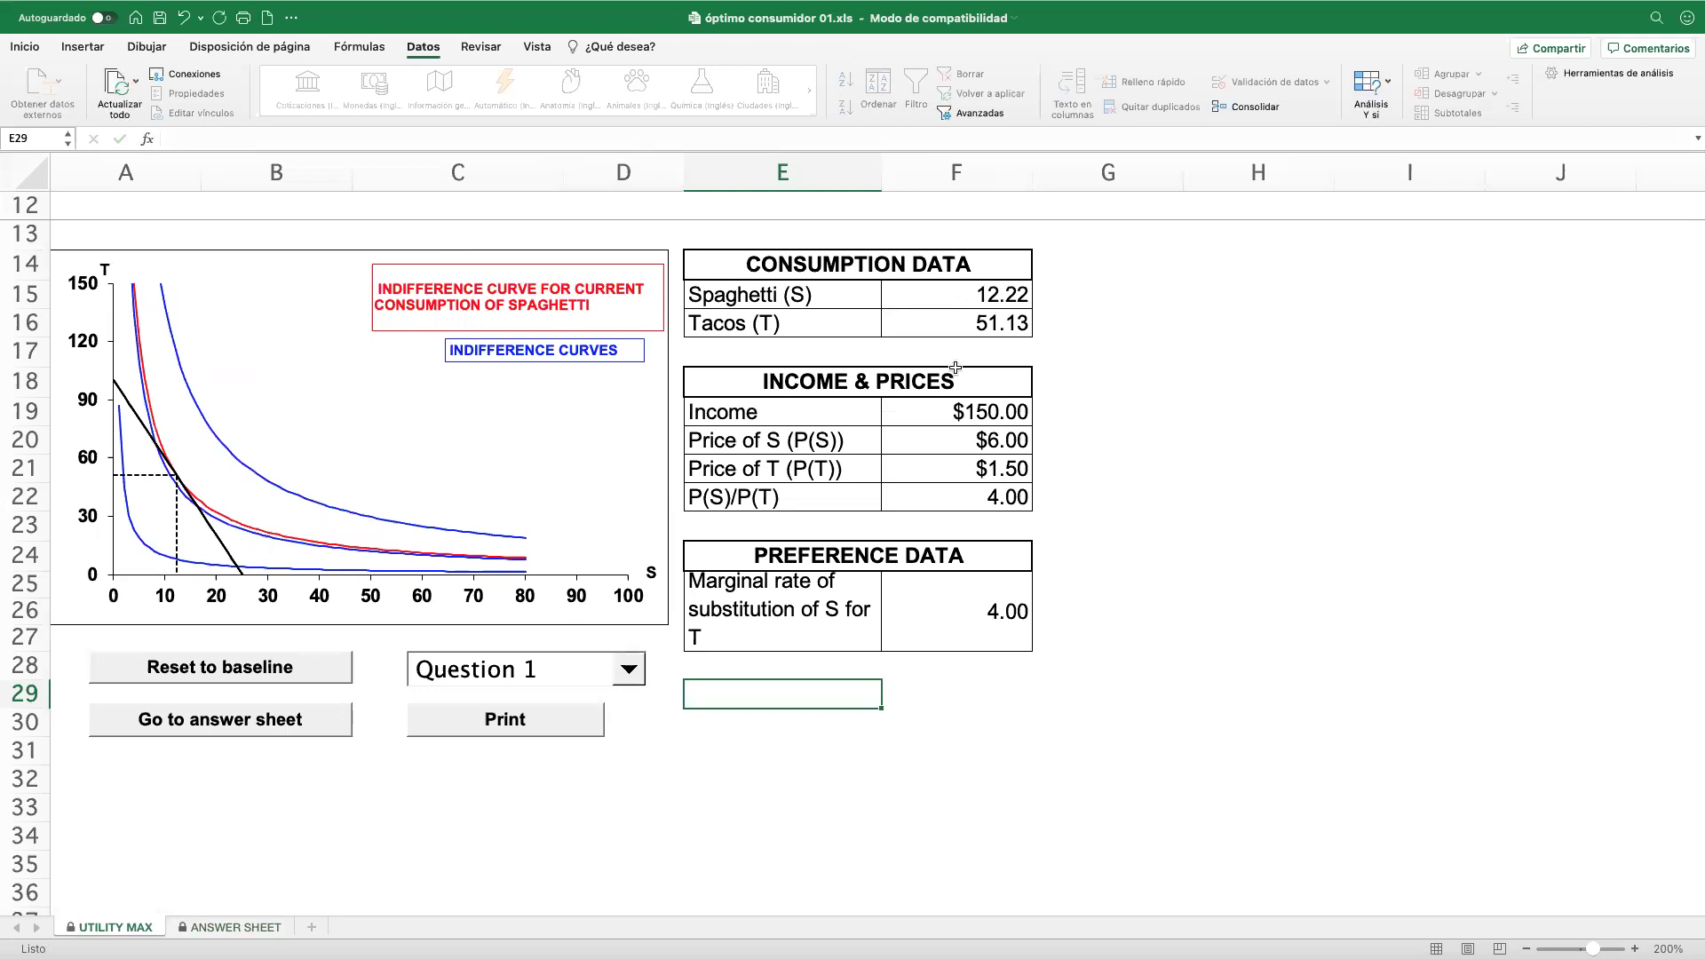
{"action": "left_click", "coordinate": [973, 444]}
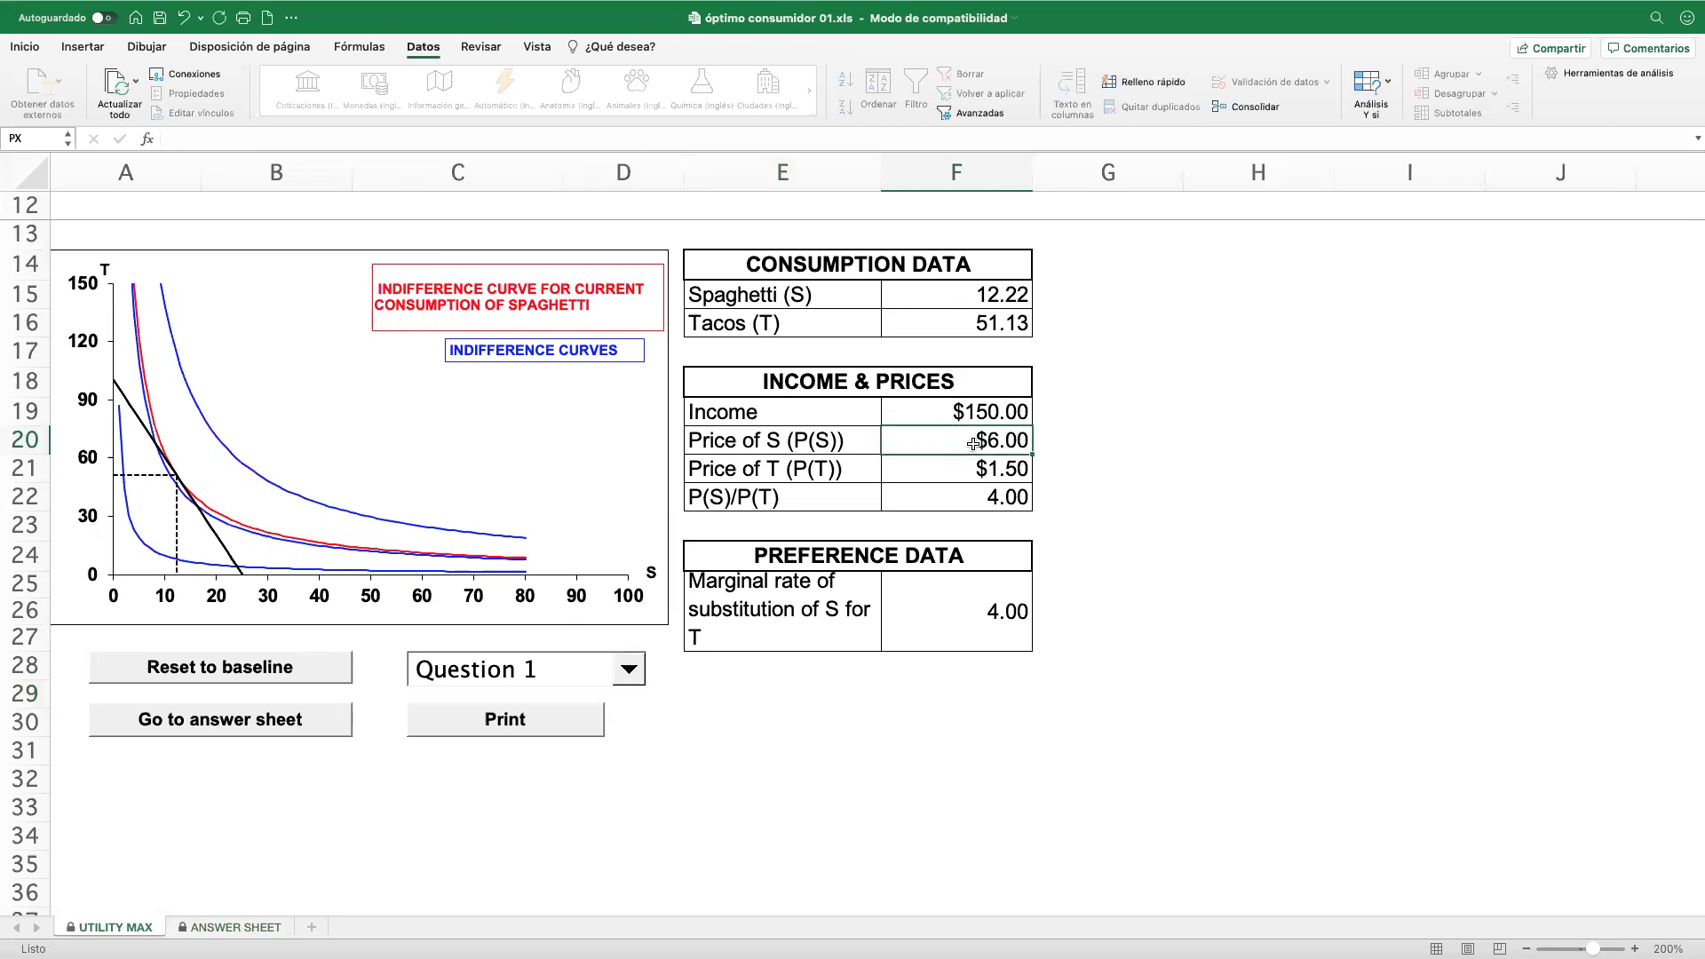
{"action": "left_click", "coordinate": [254, 668]}
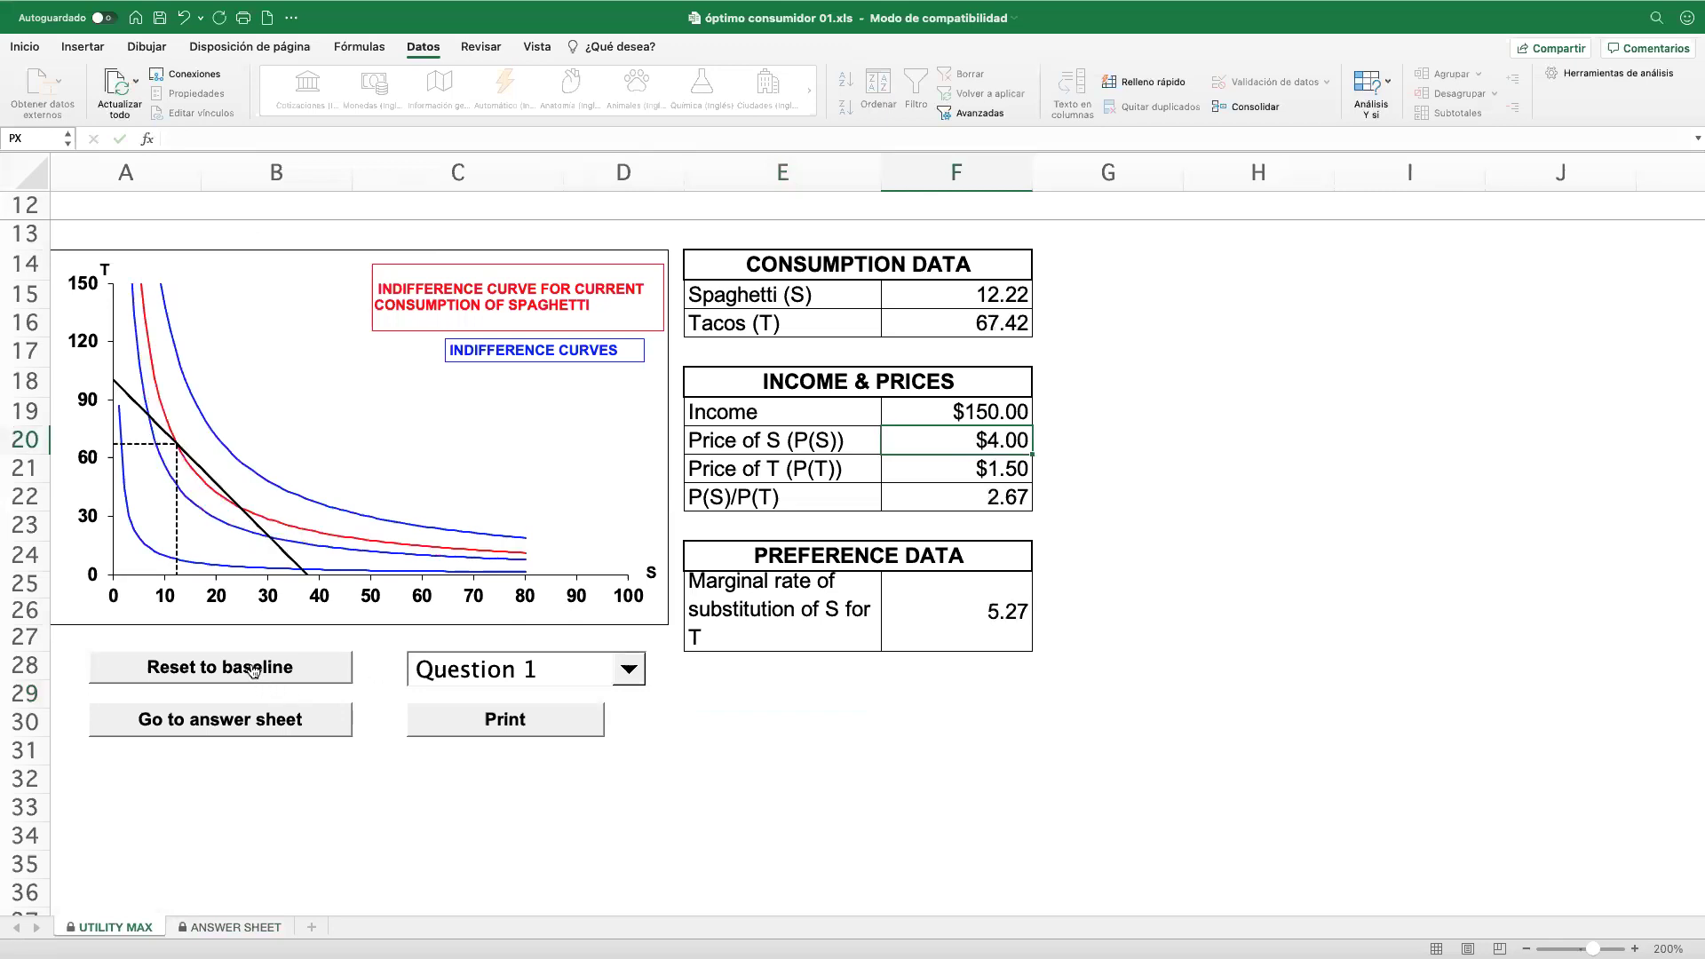
{"action": "left_click", "coordinate": [970, 297]}
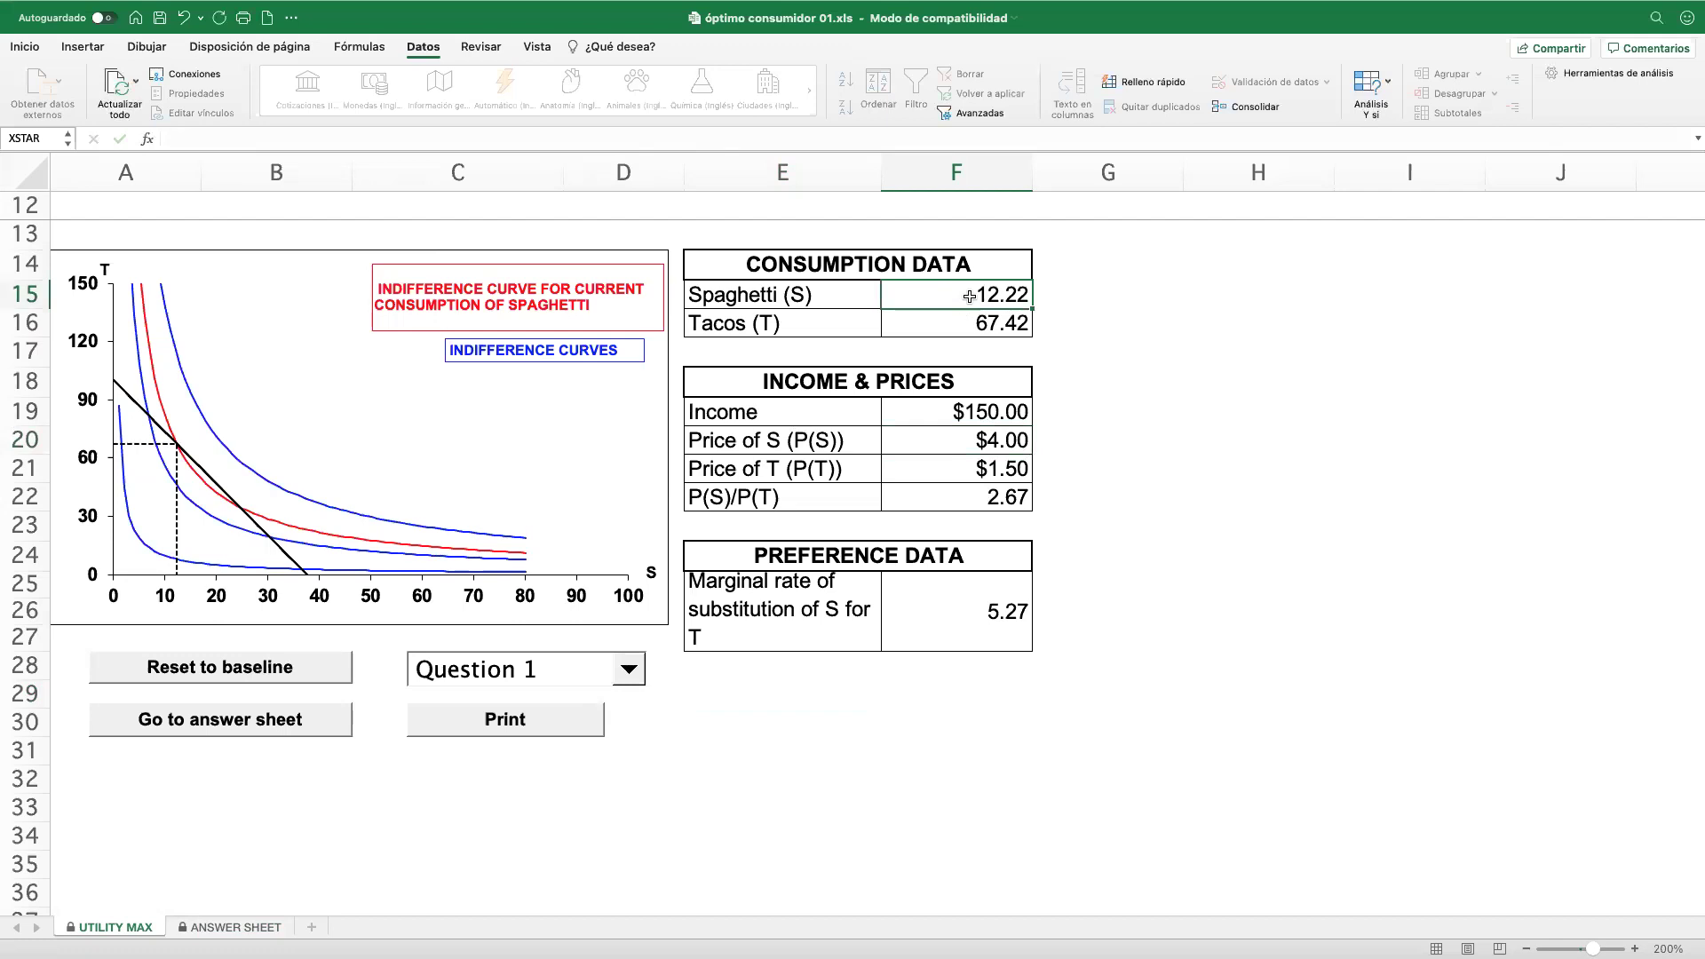
{"action": "type", "text": "25"}
{"action": "key", "text": "Return"}
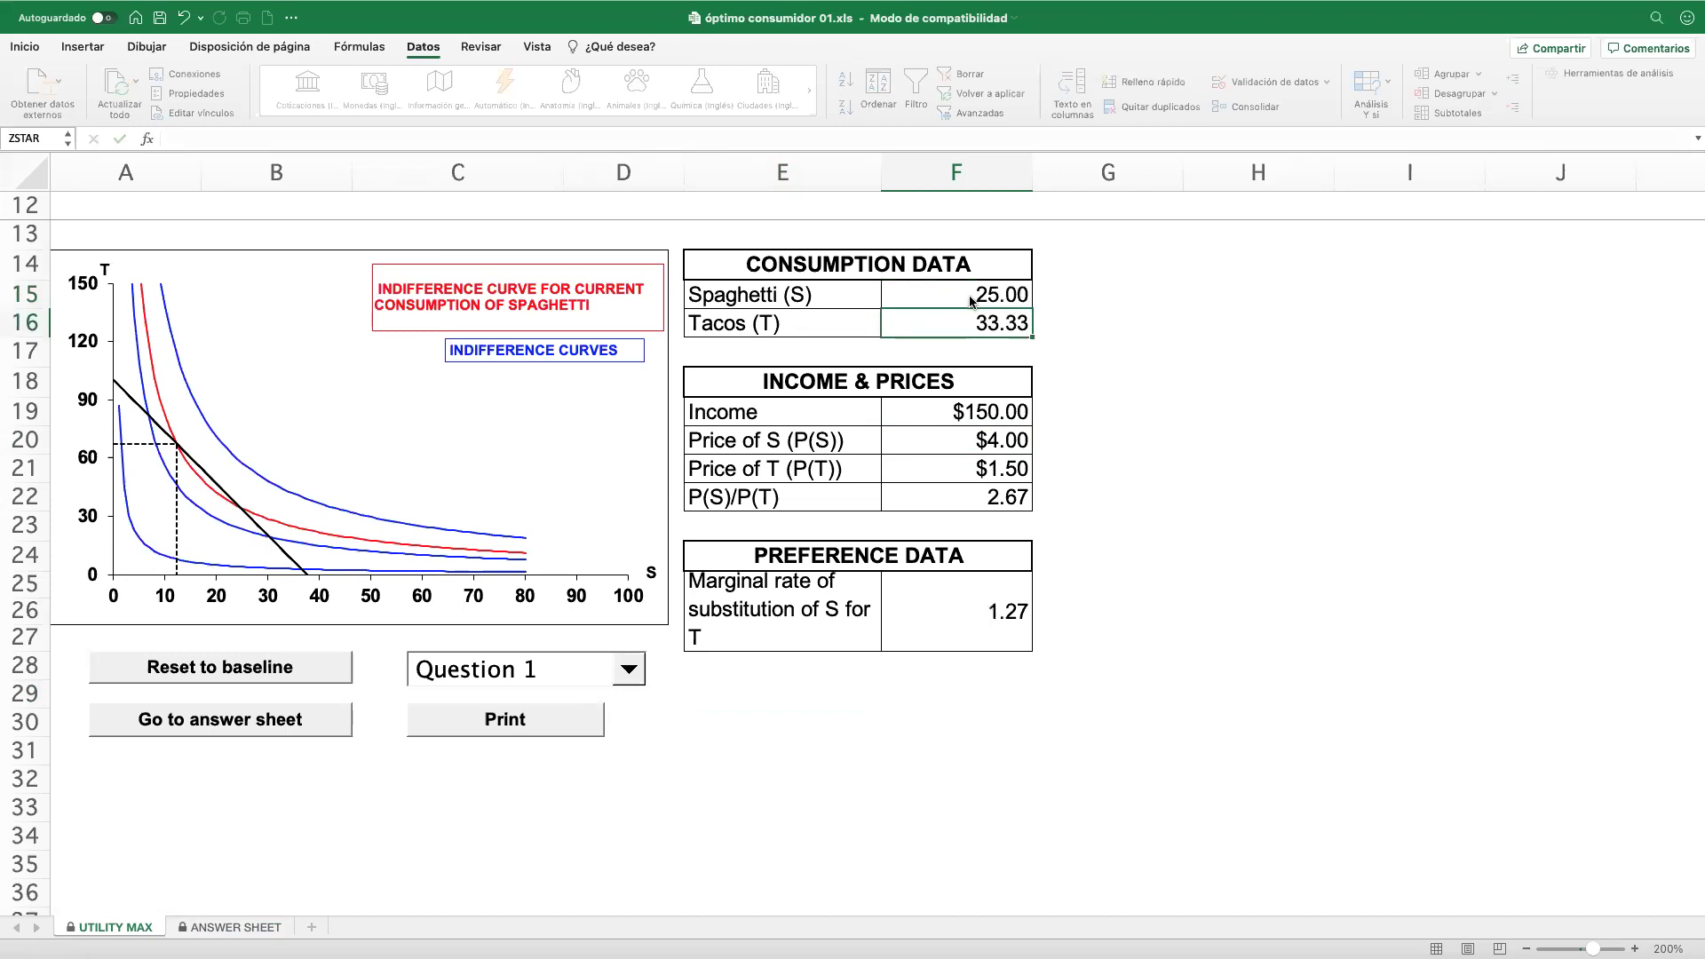
- Go to the ANSWER SHEET and enter 25 again as the answer to question 1
{"action": "left_click", "coordinate": [274, 720]}
{"action": "left_click", "coordinate": [218, 238]}
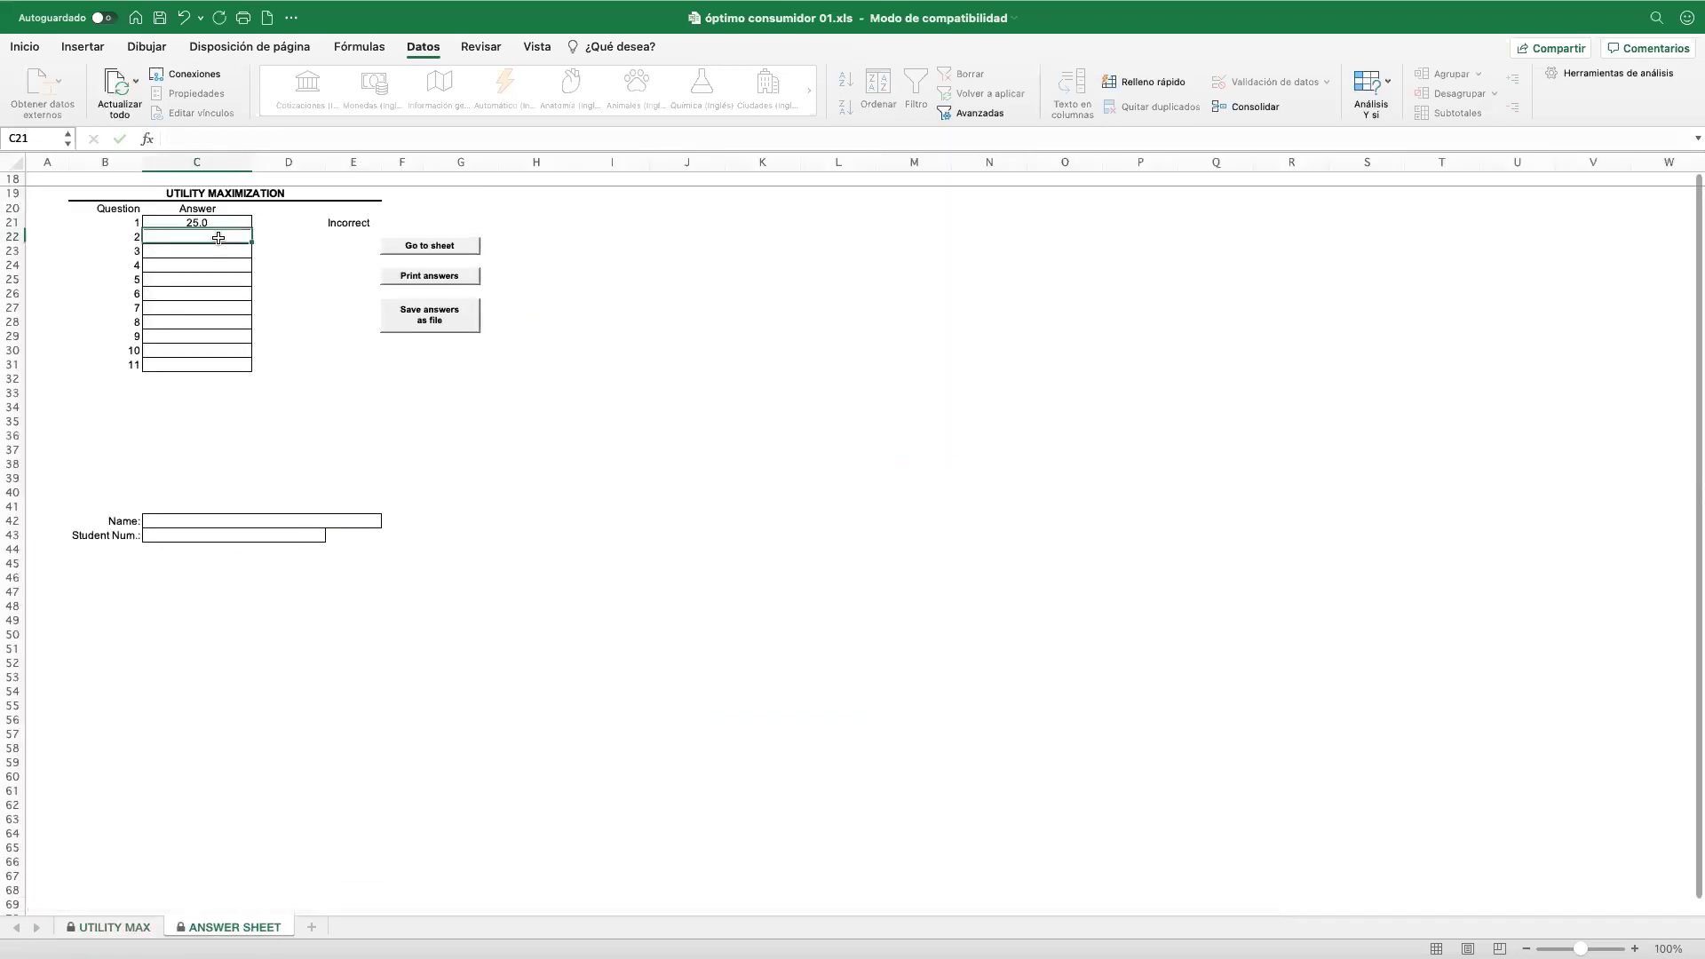
{"action": "left_click", "coordinate": [210, 224]}
{"action": "type", "text": "25"}
{"action": "key", "text": "Return"}
- Go back to the UTILITY MAX sheet and set spaghetti consumption to 37.5
{"action": "left_click", "coordinate": [426, 246]}
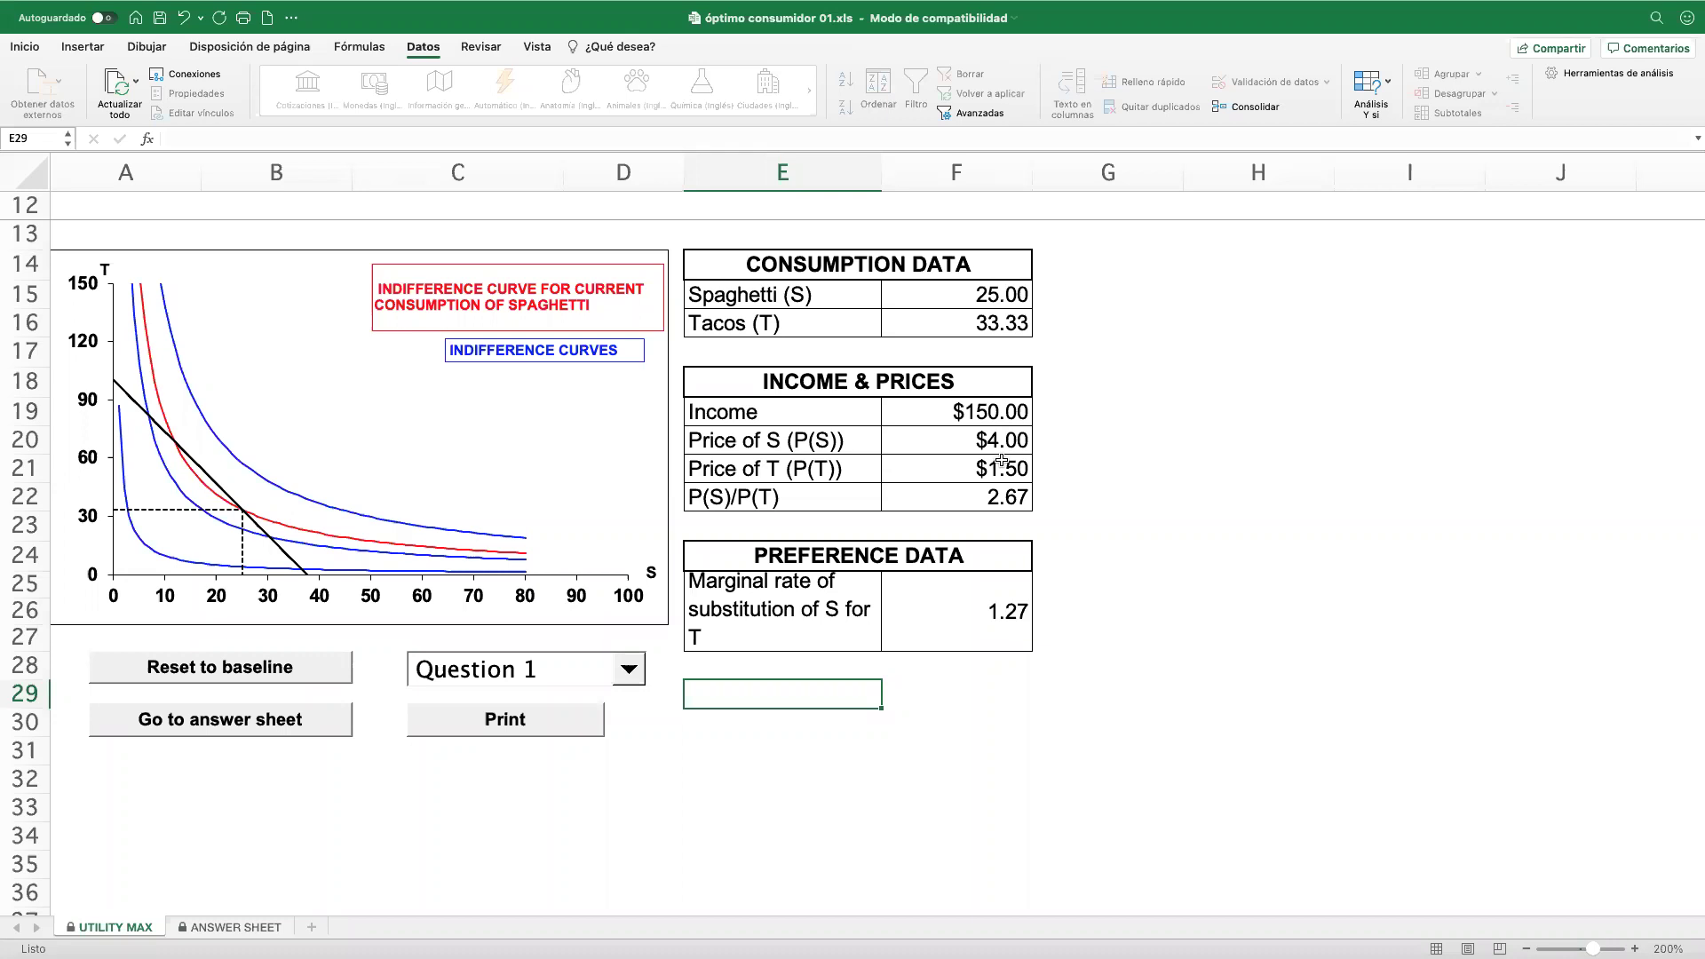
{"action": "left_click", "coordinate": [988, 299]}
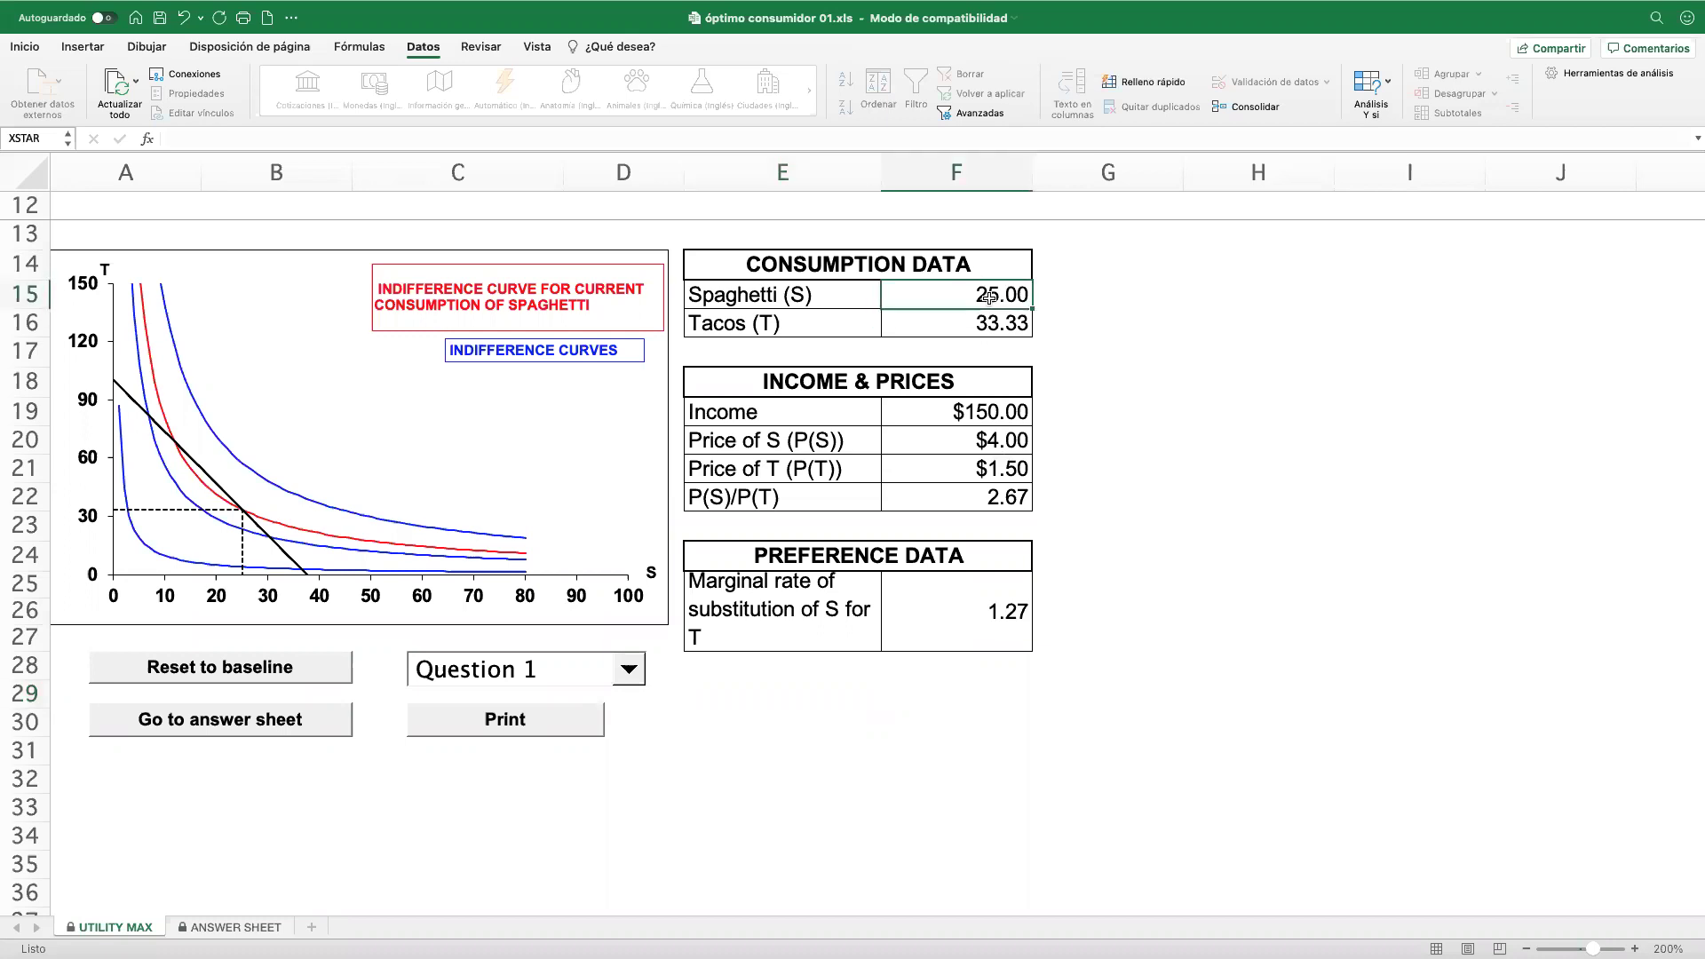
{"action": "type", "text": "37.5"}
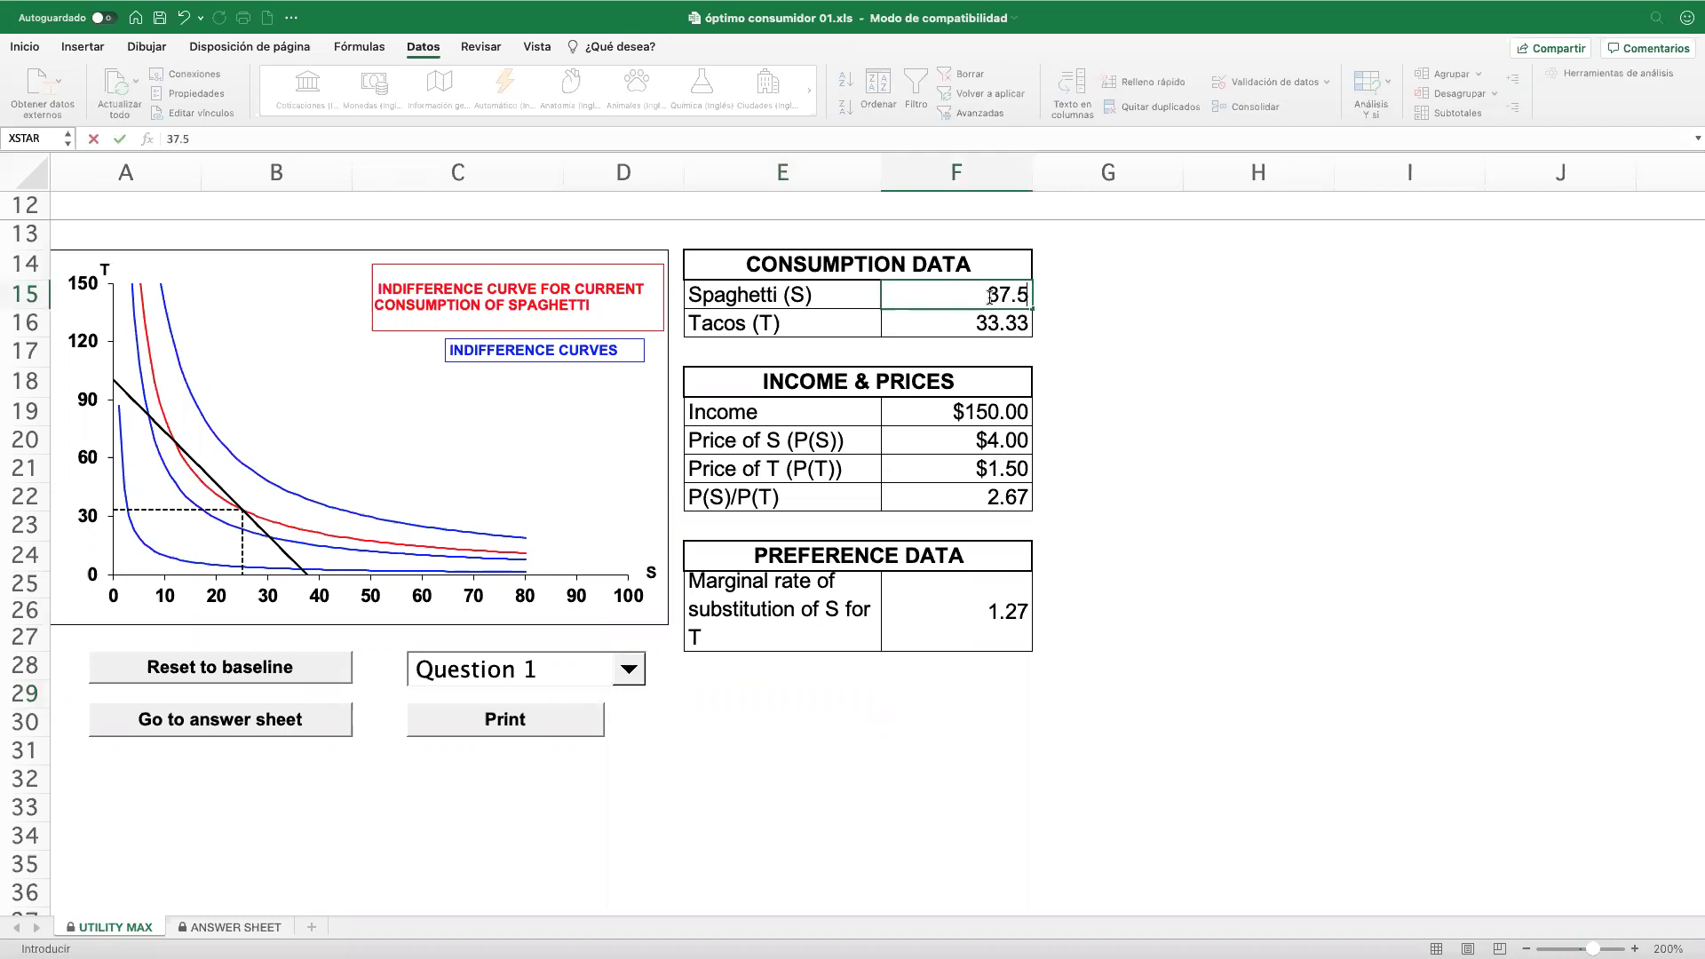
{"action": "key", "text": "Return"}
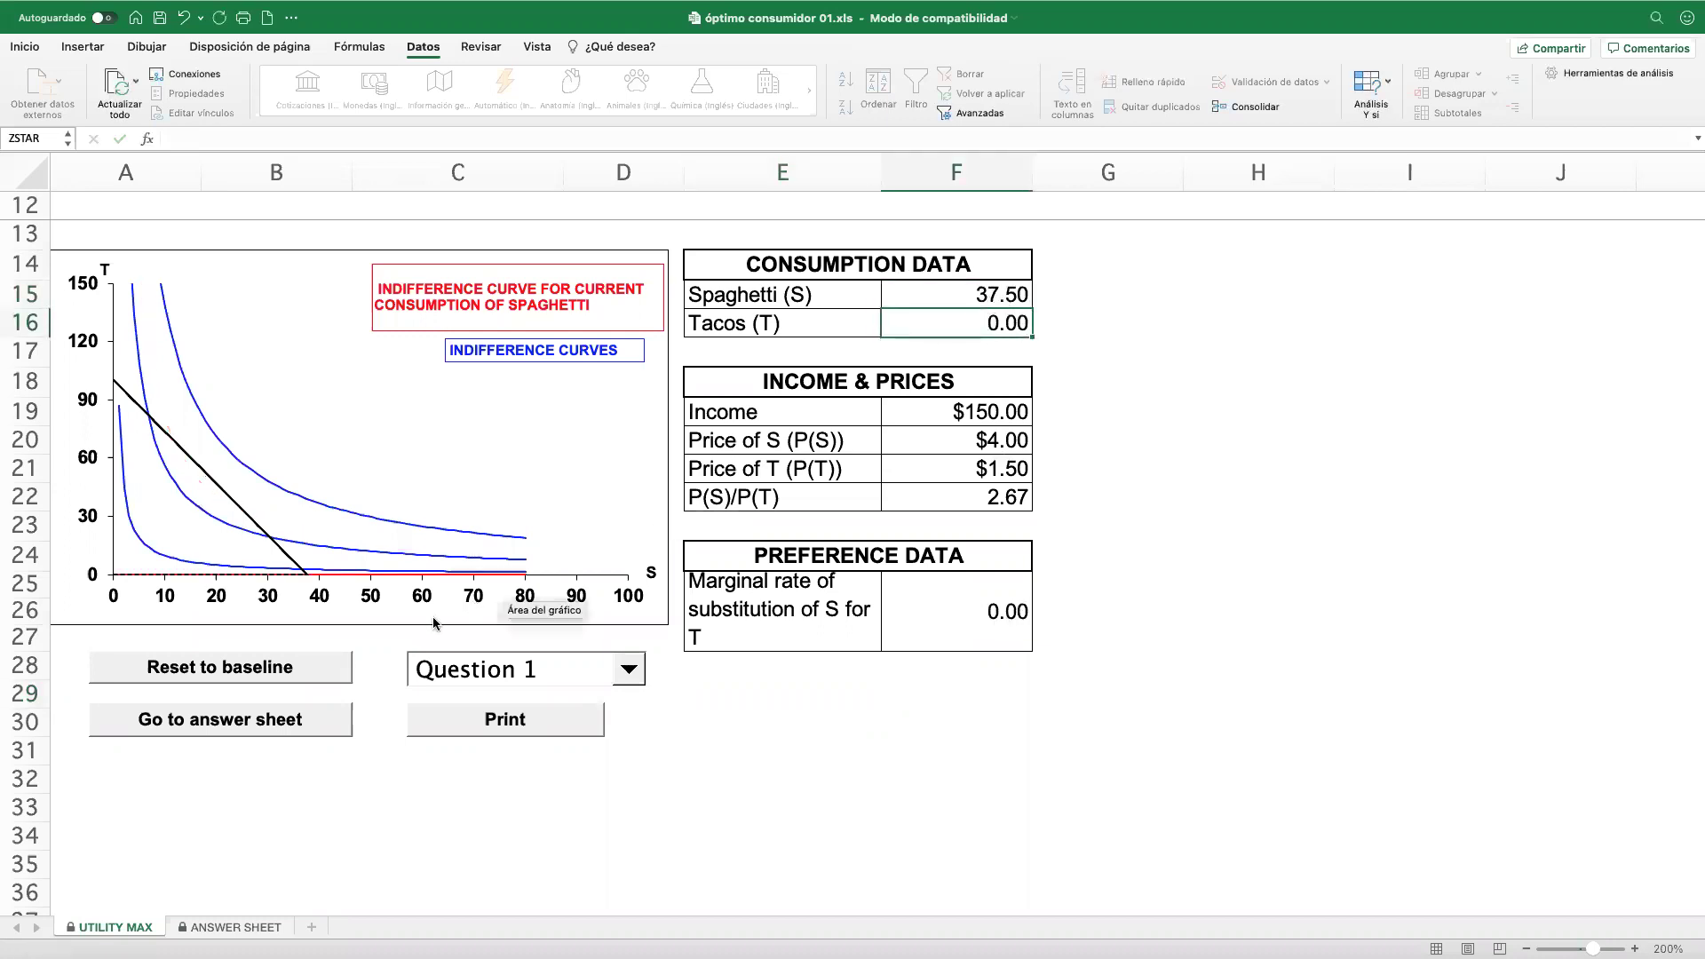
- Open the ANSWER SHEET and change the answer to question 1 to 37.5
{"action": "left_click", "coordinate": [221, 718]}
{"action": "left_click", "coordinate": [179, 222]}
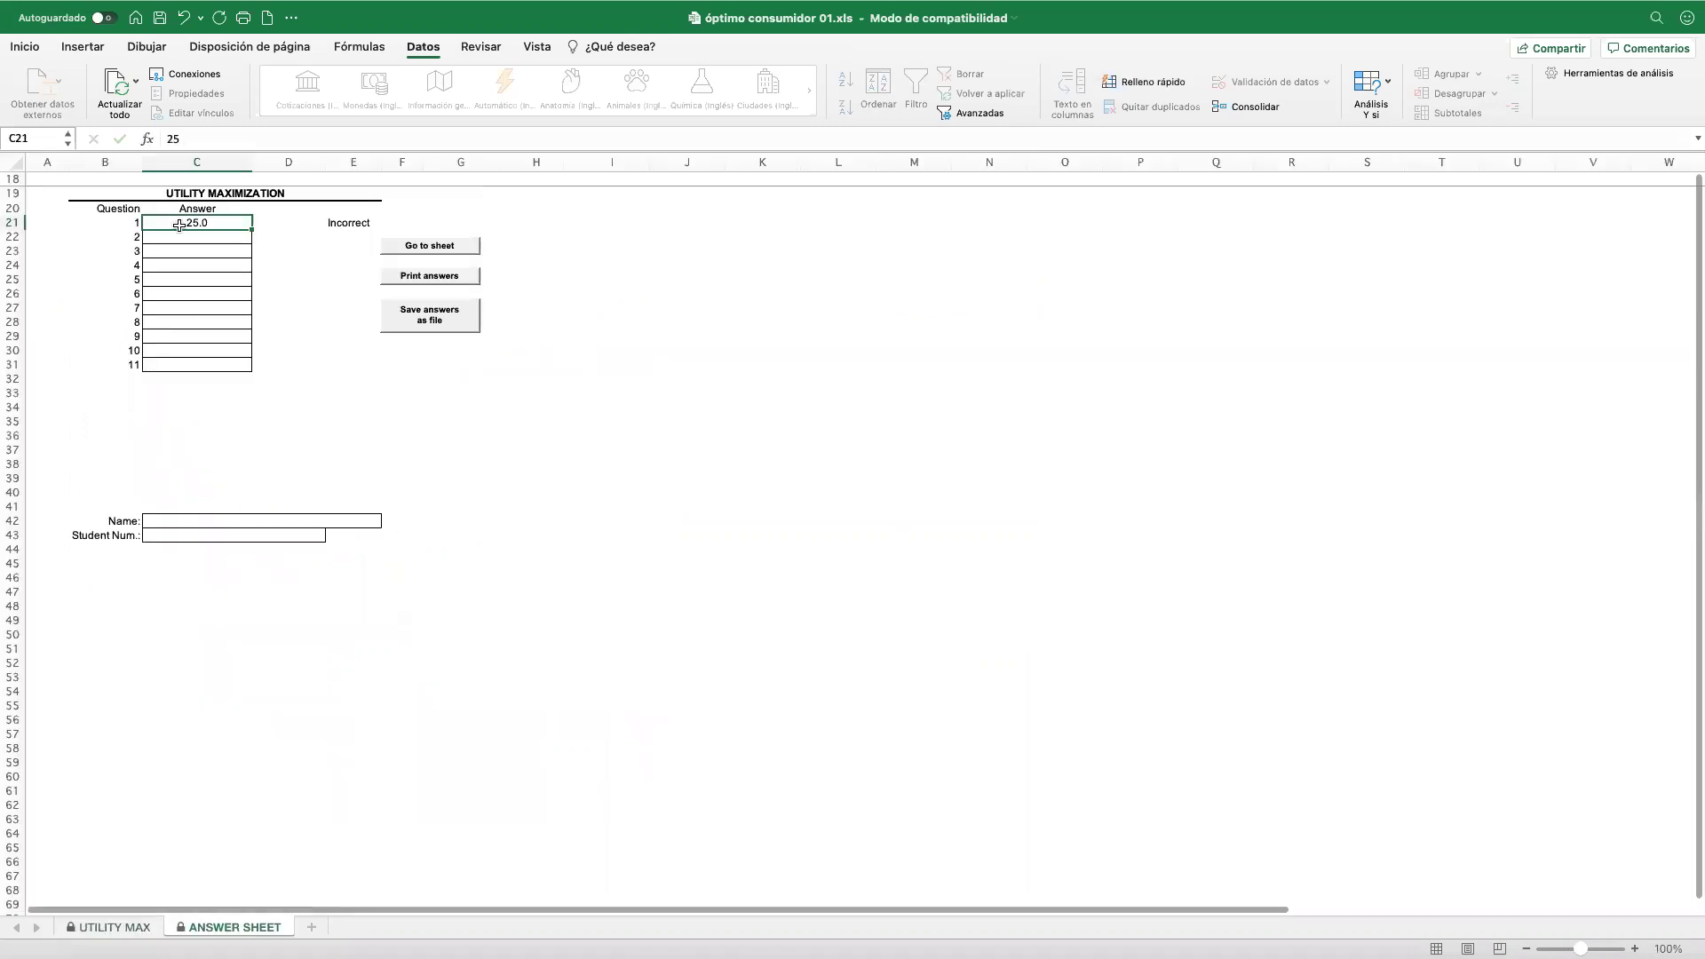
{"action": "type", "text": "37"}
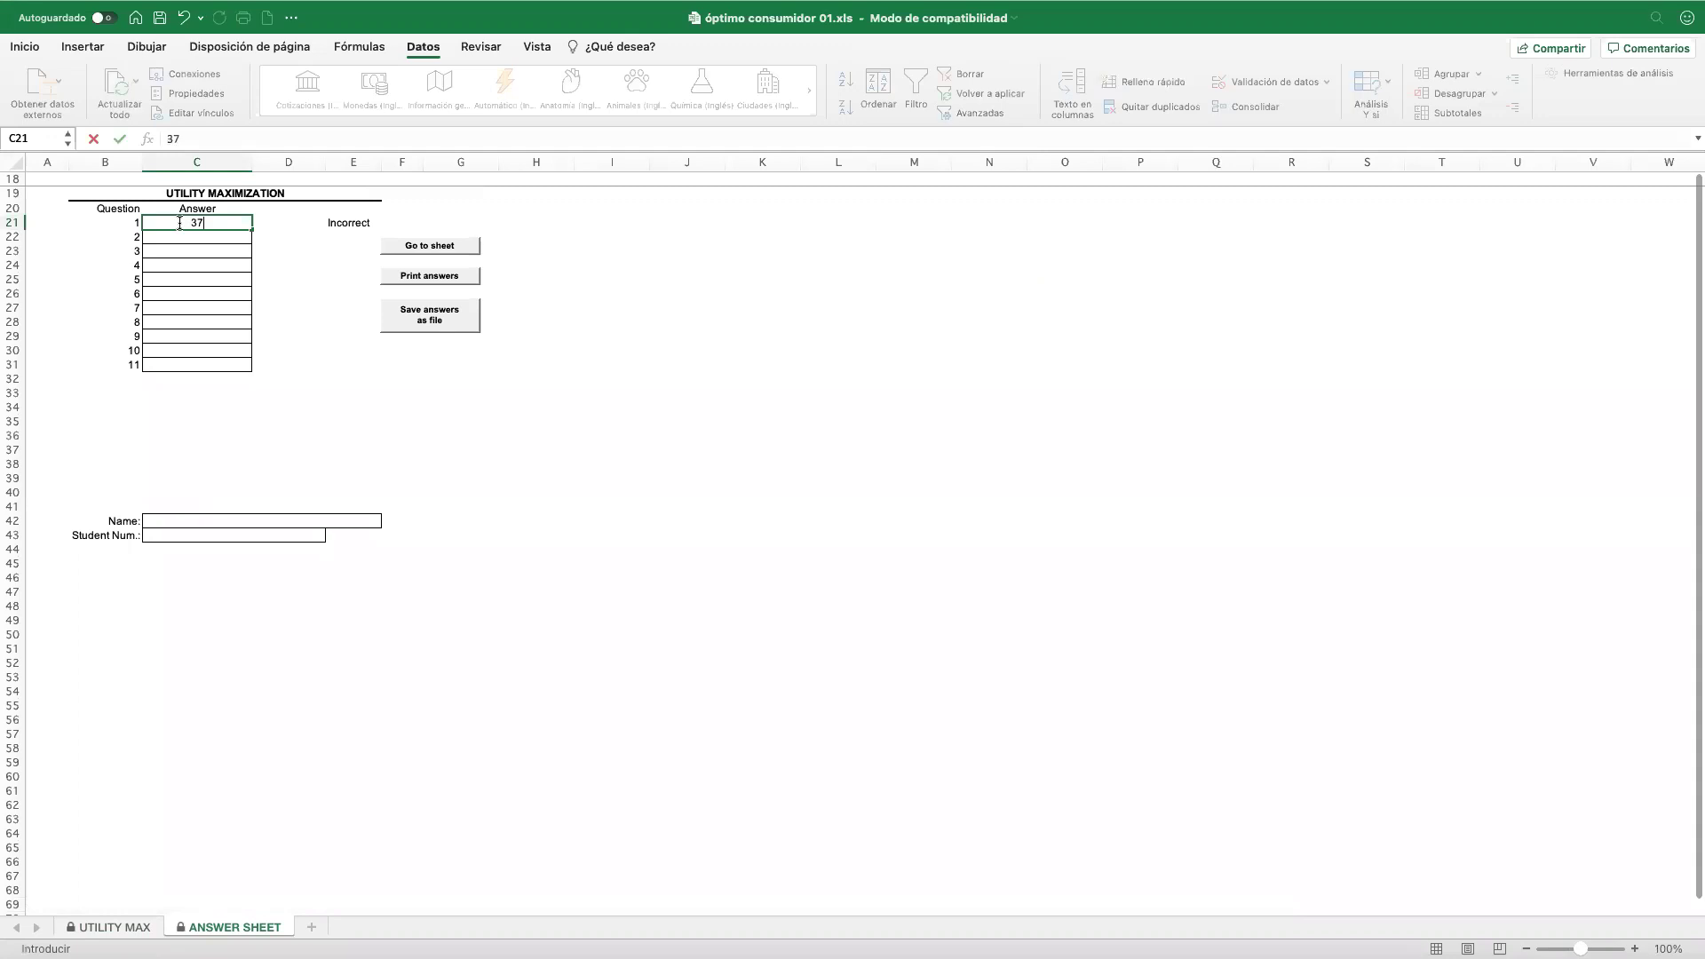
{"action": "type", "text": ".5"}
{"action": "key", "text": "Return"}
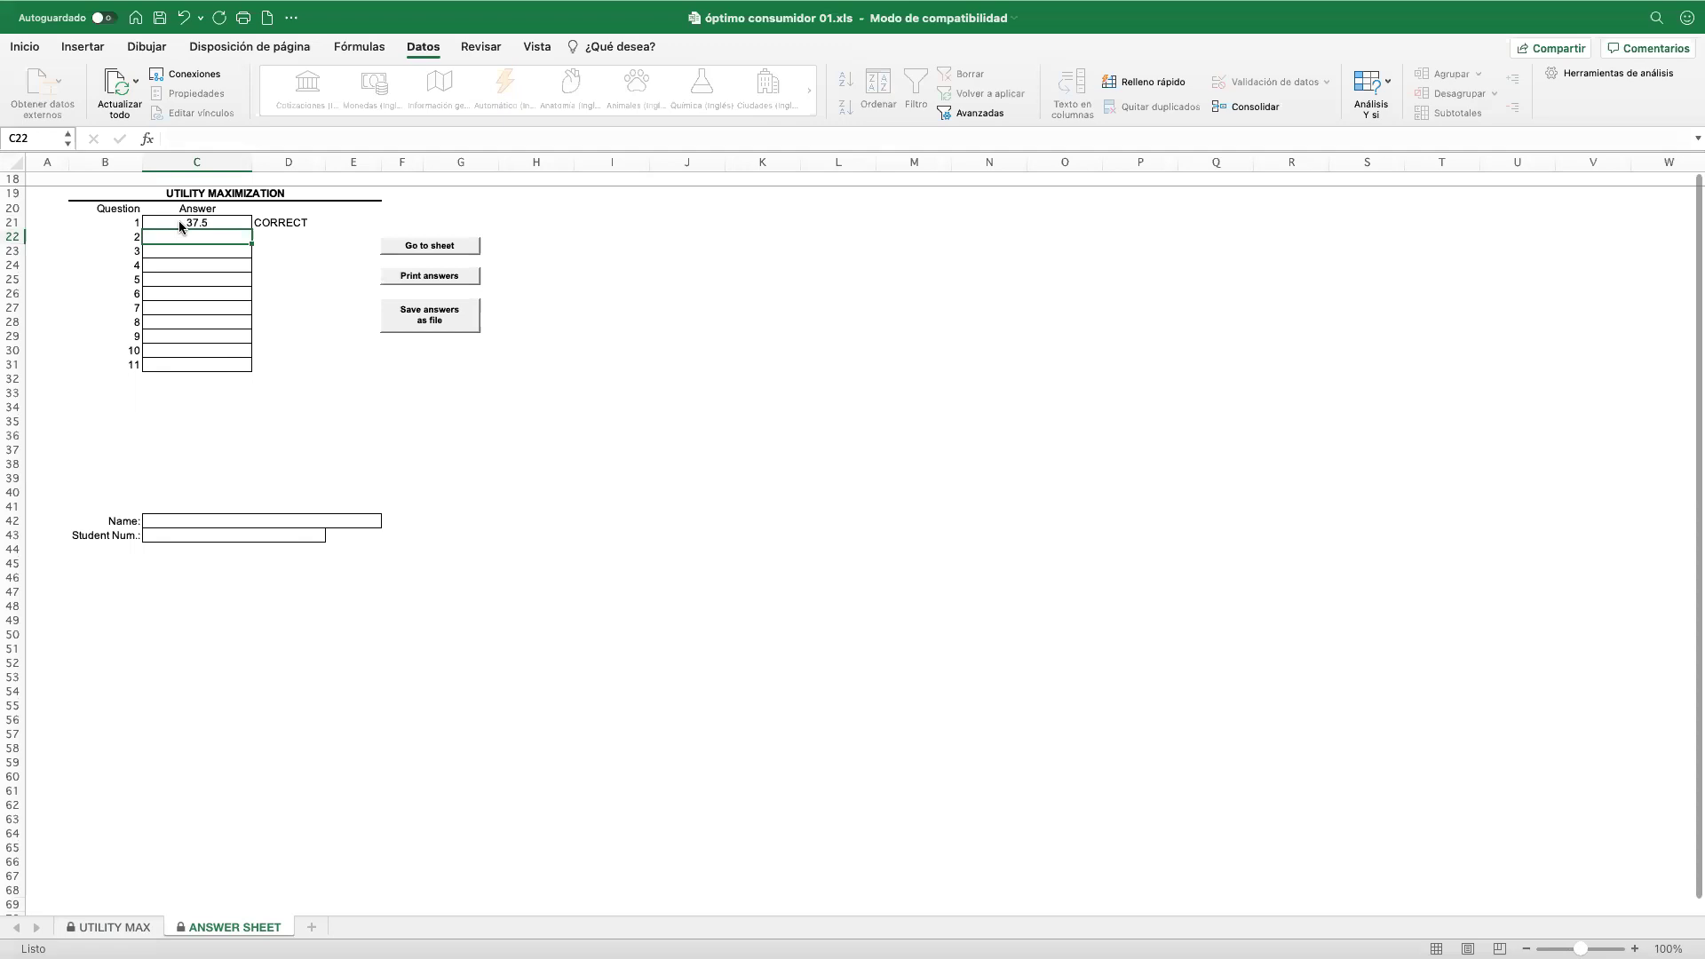
{"action": "left_click", "coordinate": [156, 524]}
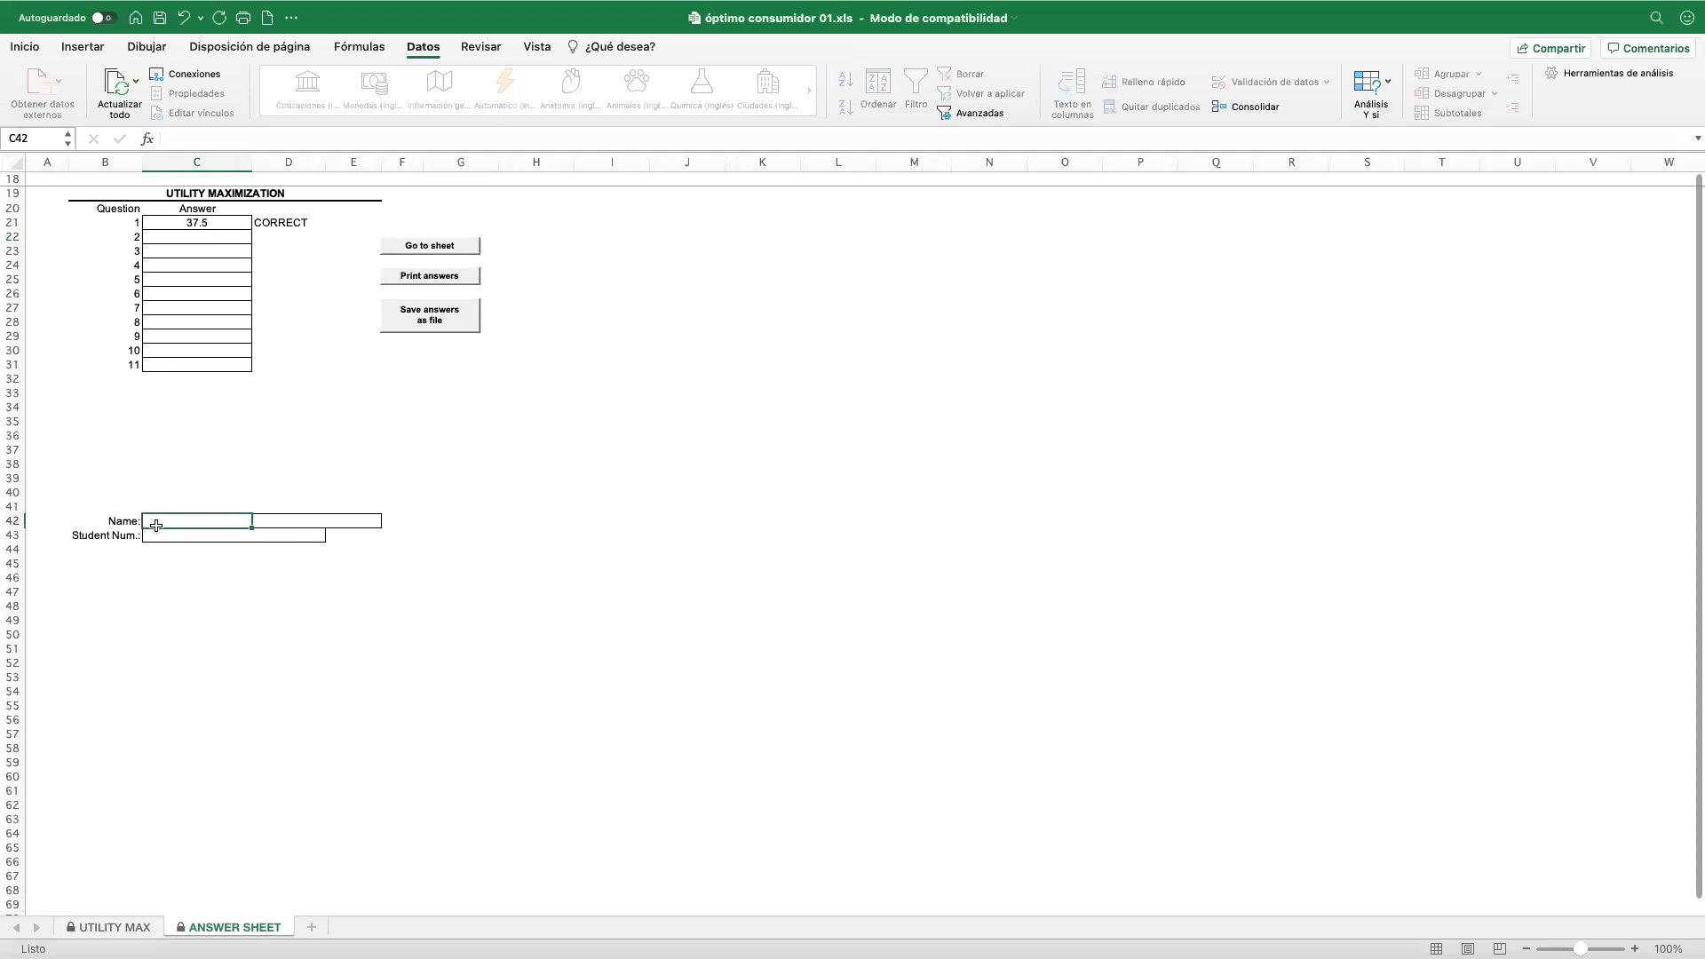
{"action": "left_click", "coordinate": [158, 535]}
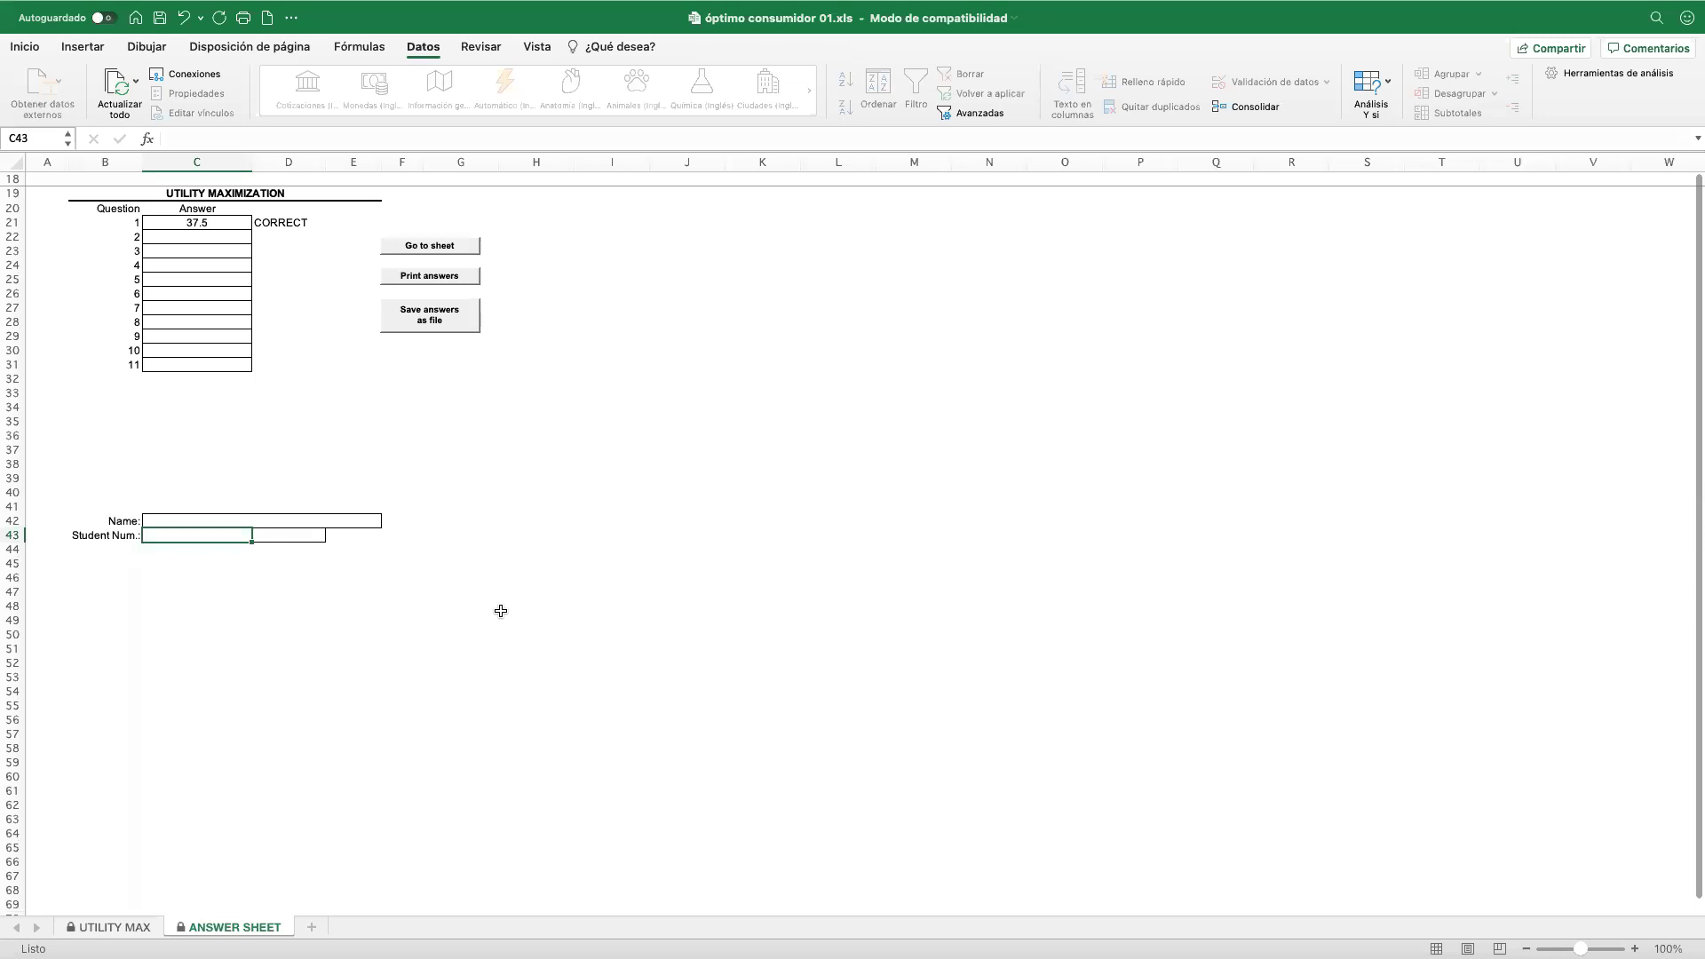
- Fill the answers to questions 2 through 8 with the trial entries er, ewe, 23, 34, 56, 67 and 767
{"action": "left_click", "coordinate": [188, 240]}
{"action": "type", "text": "er"}
{"action": "key", "text": "Return"}
{"action": "type", "text": "ewe"}
{"action": "key", "text": "Return"}
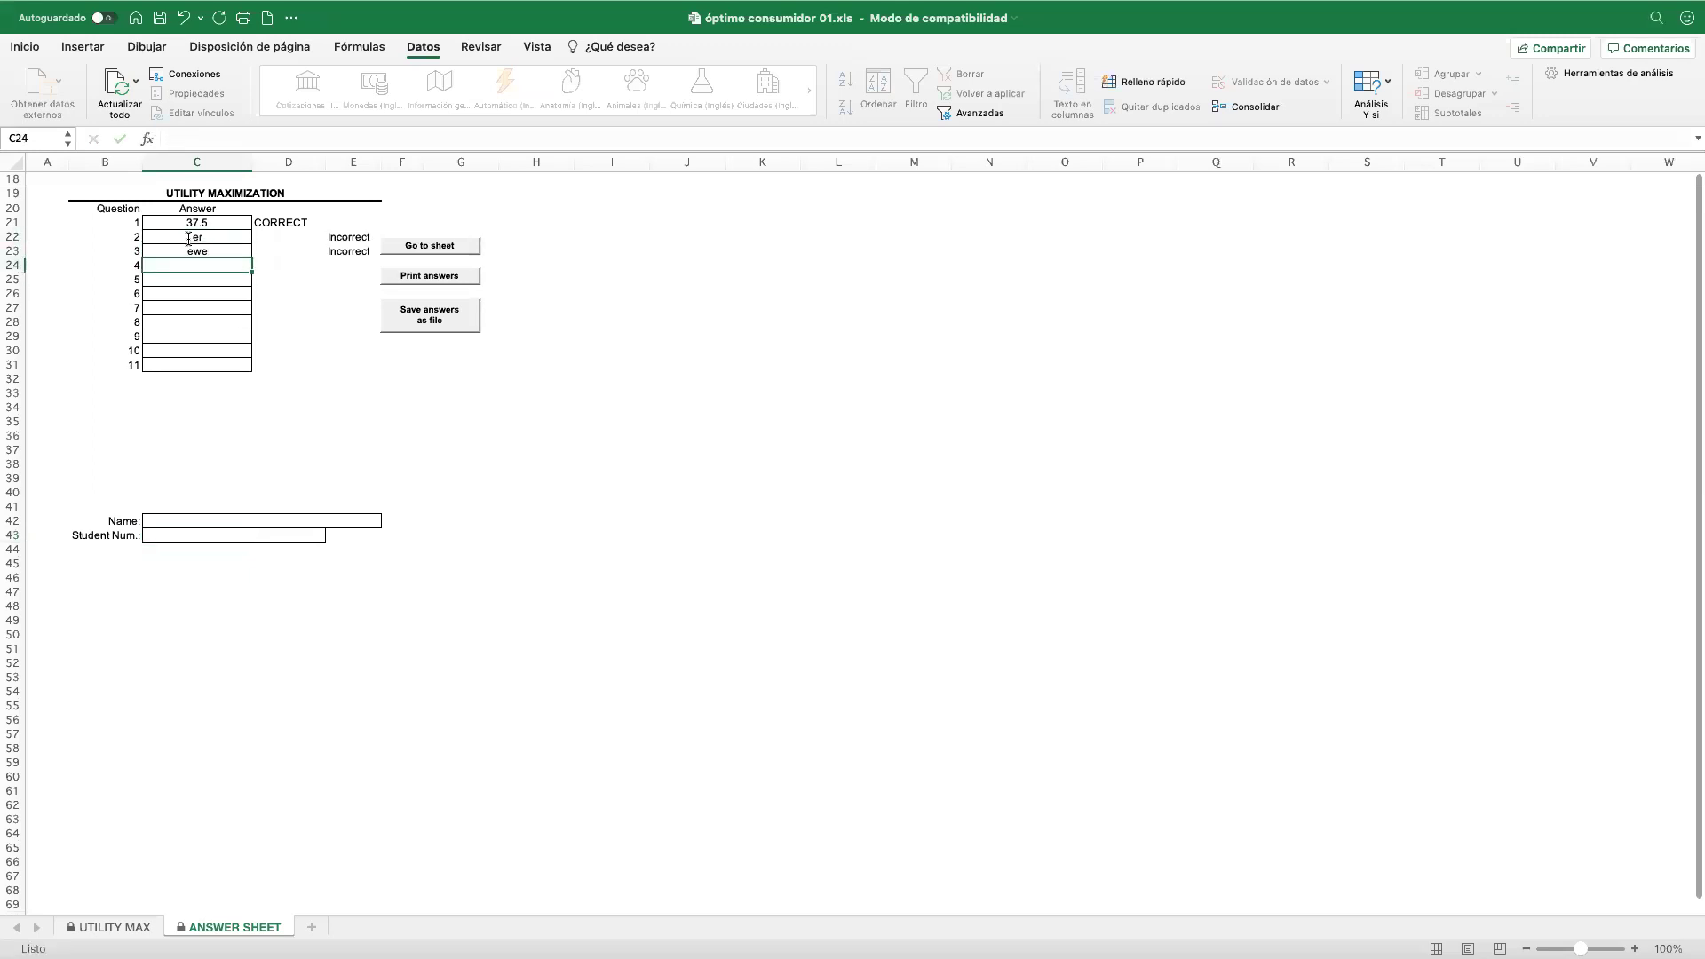
{"action": "type", "text": "23"}
{"action": "key", "text": "Return"}
{"action": "type", "text": "34"}
{"action": "key", "text": "Return"}
{"action": "type", "text": "56"}
{"action": "key", "text": "Return"}
{"action": "type", "text": "67"}
{"action": "key", "text": "Return"}
{"action": "type", "text": "767"}
{"action": "key", "text": "Return"}
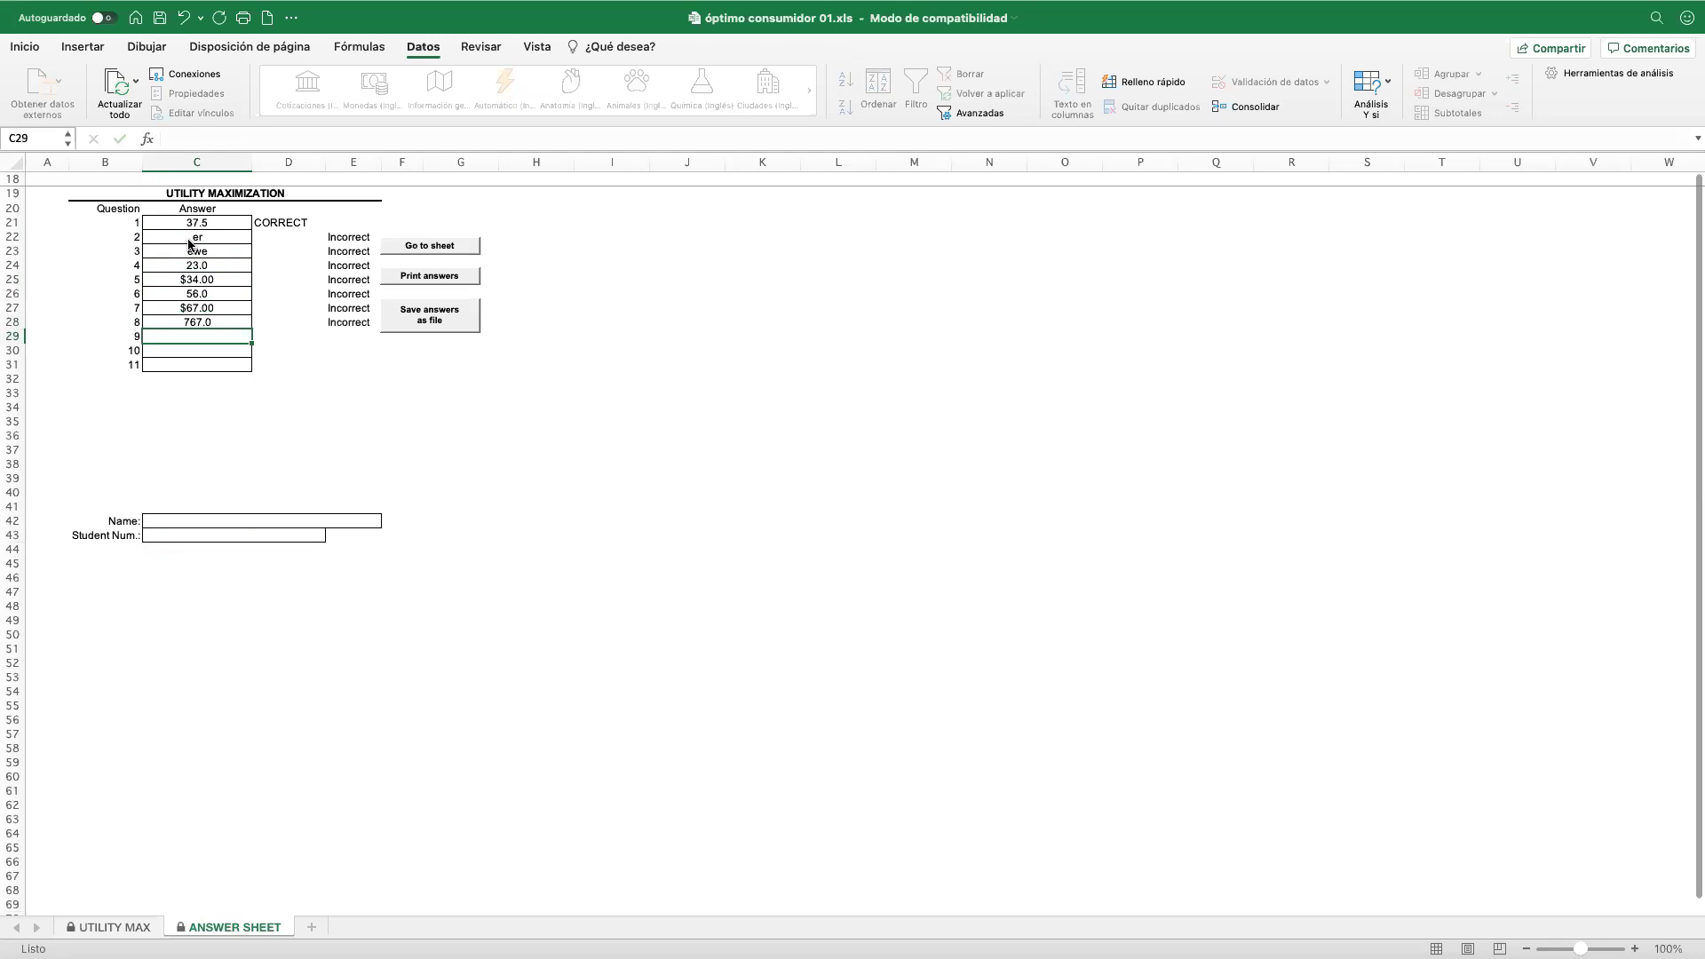
- Return to the UTILITY MAX sheet and set spaghetti consumption to 20
{"action": "left_click", "coordinate": [431, 247]}
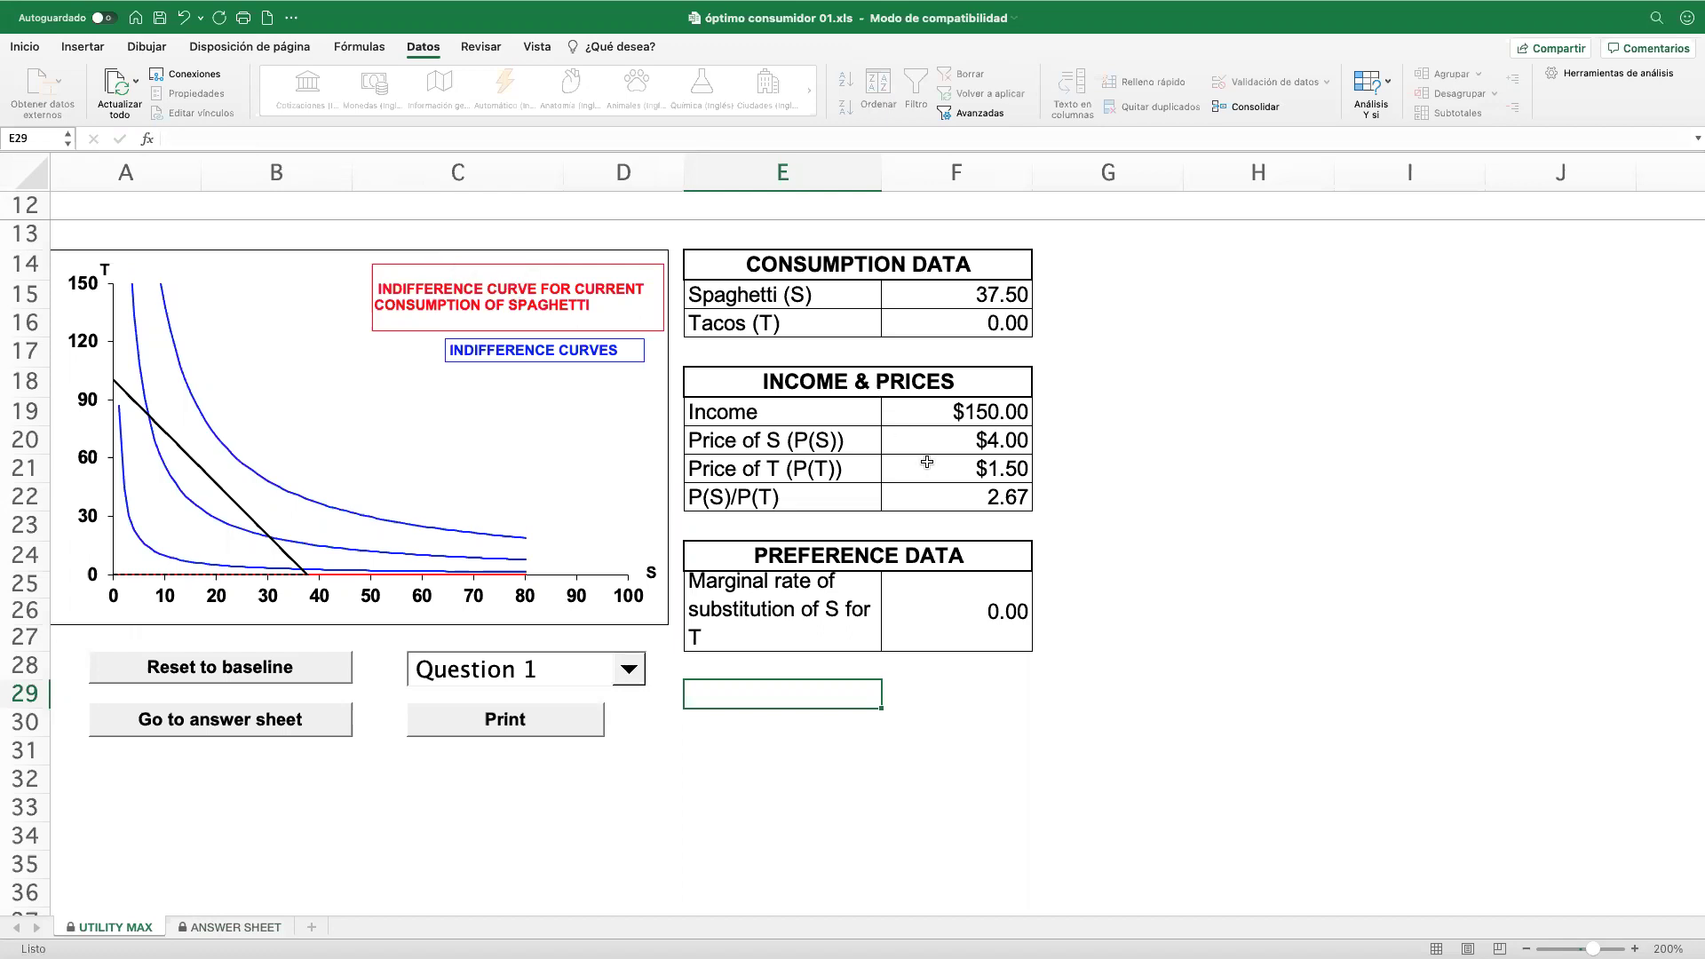
{"action": "left_click", "coordinate": [980, 296]}
{"action": "type", "text": "20"}
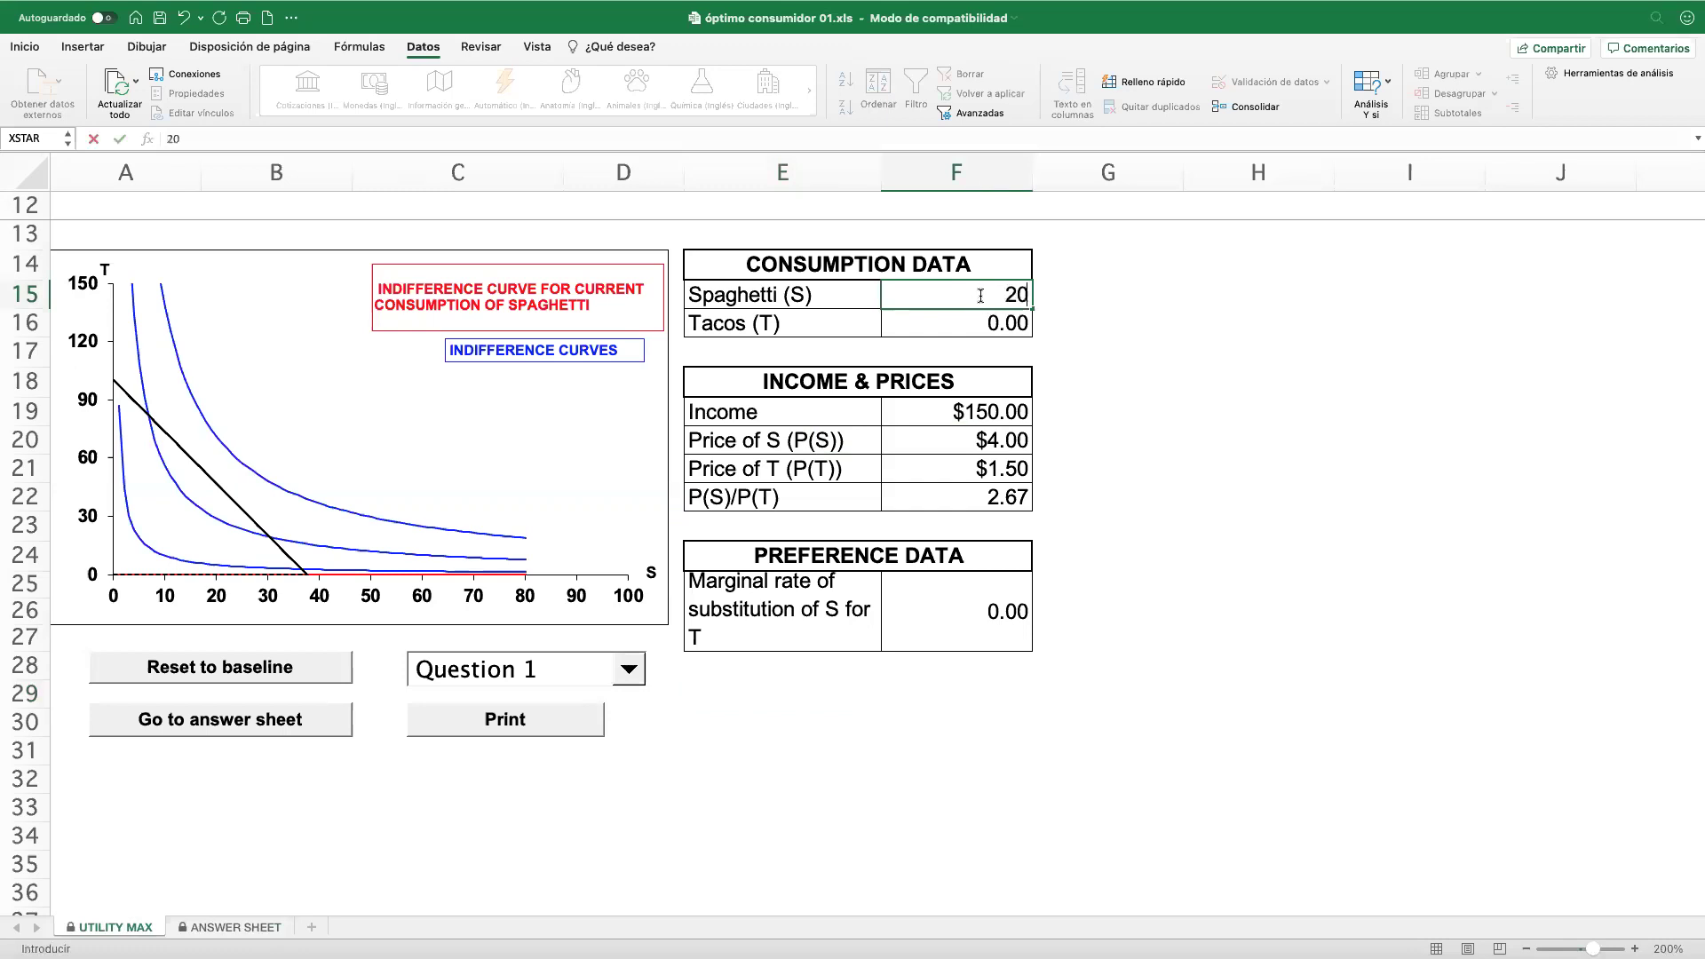
{"action": "key", "text": "Return"}
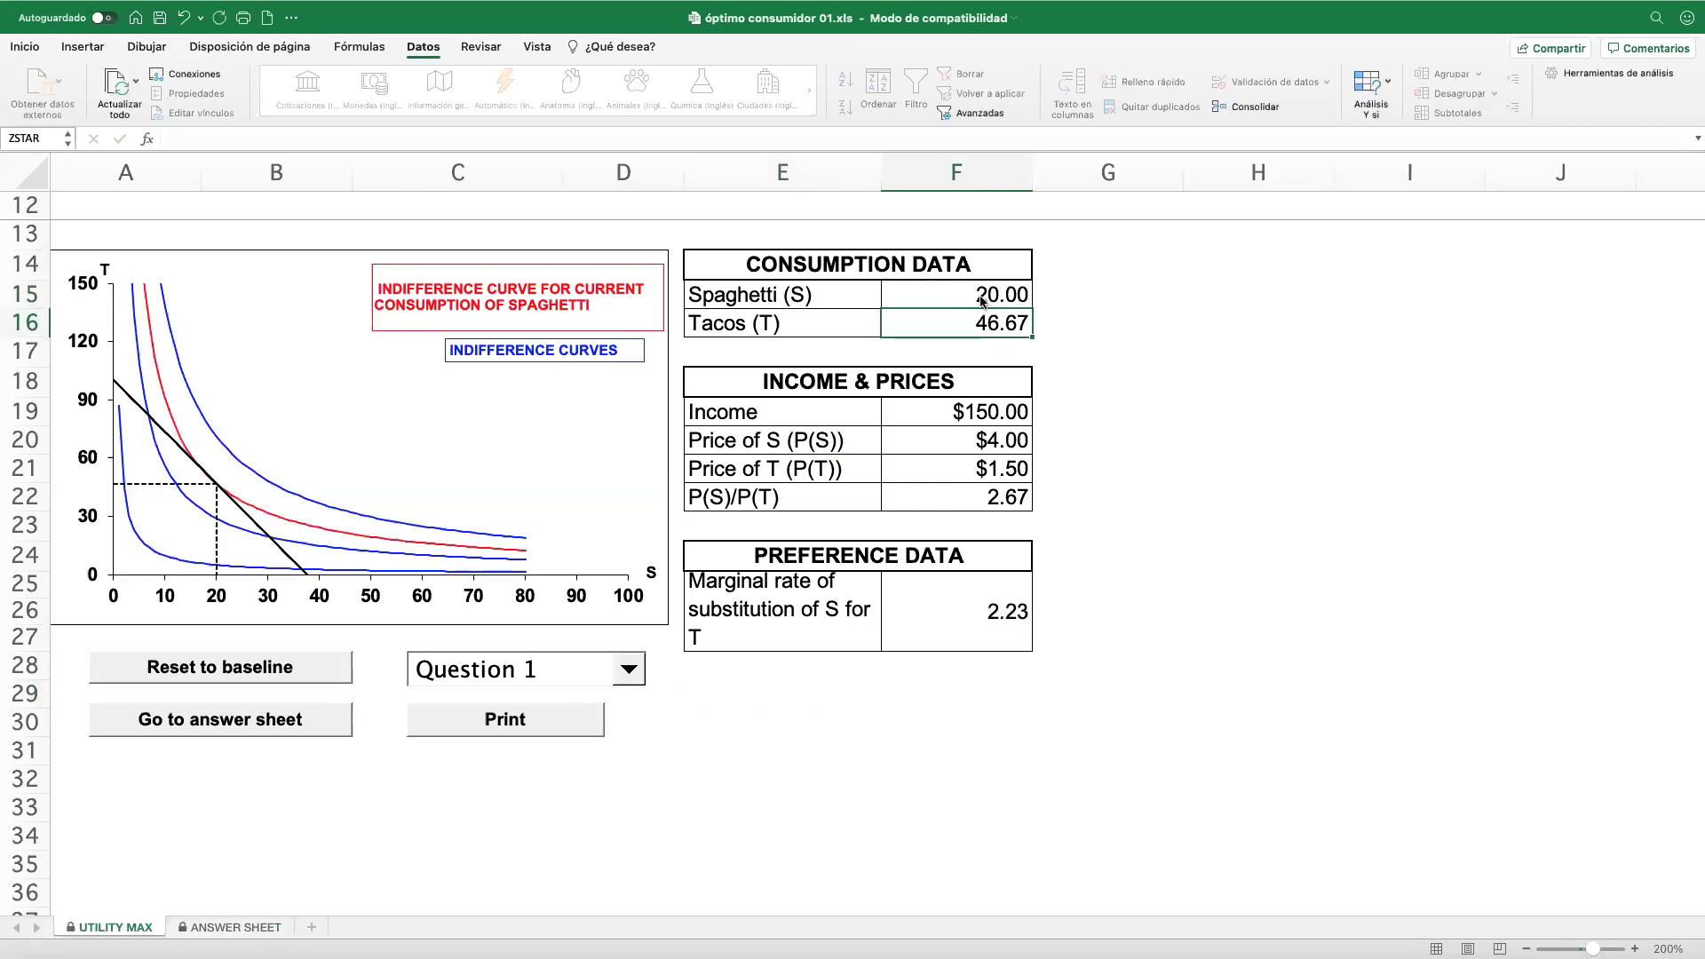